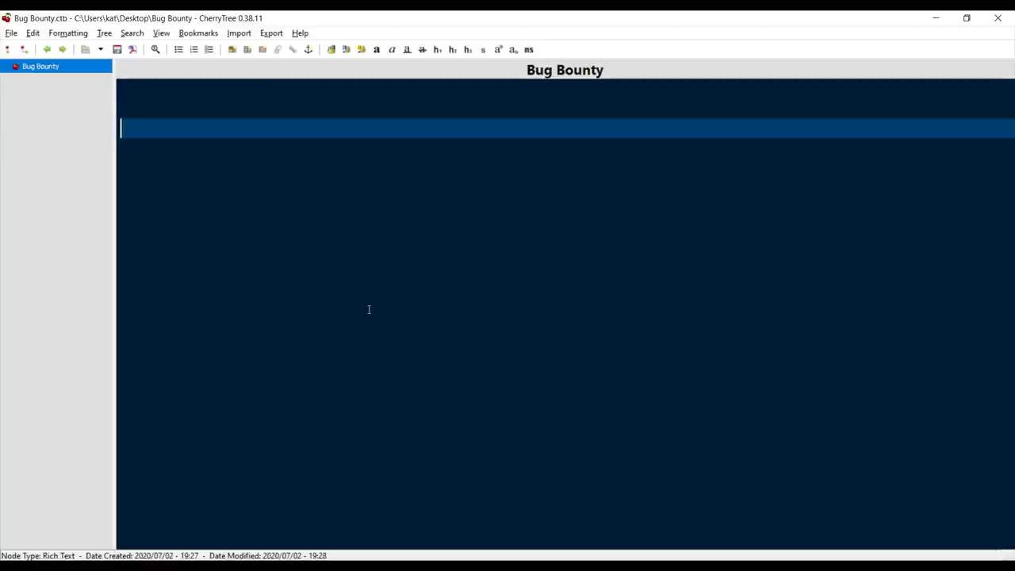
- Add the heading "#beginners guide:" to the Bug Bounty note, followed by a blank line
type("#begi")
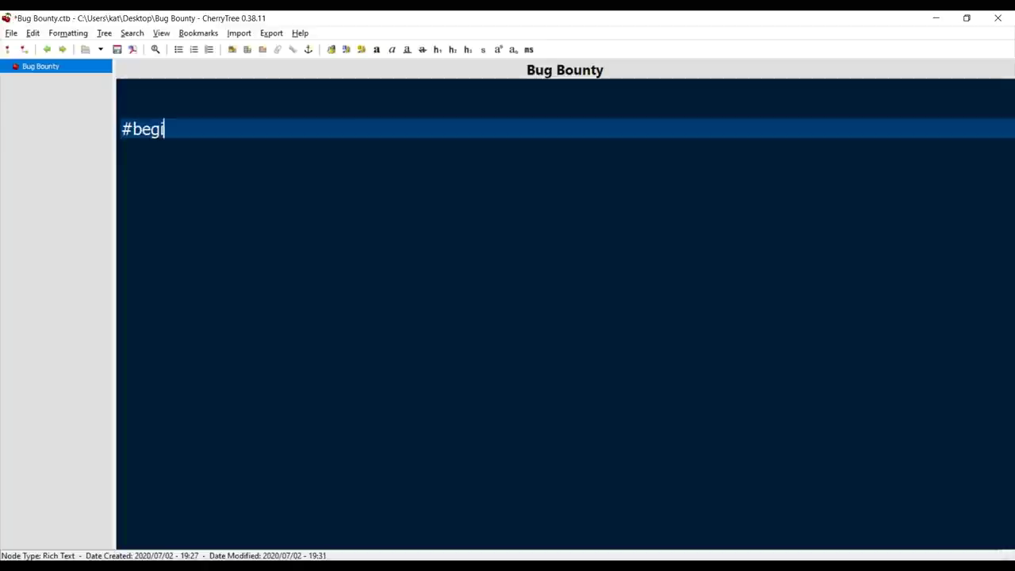
type("nners guide")
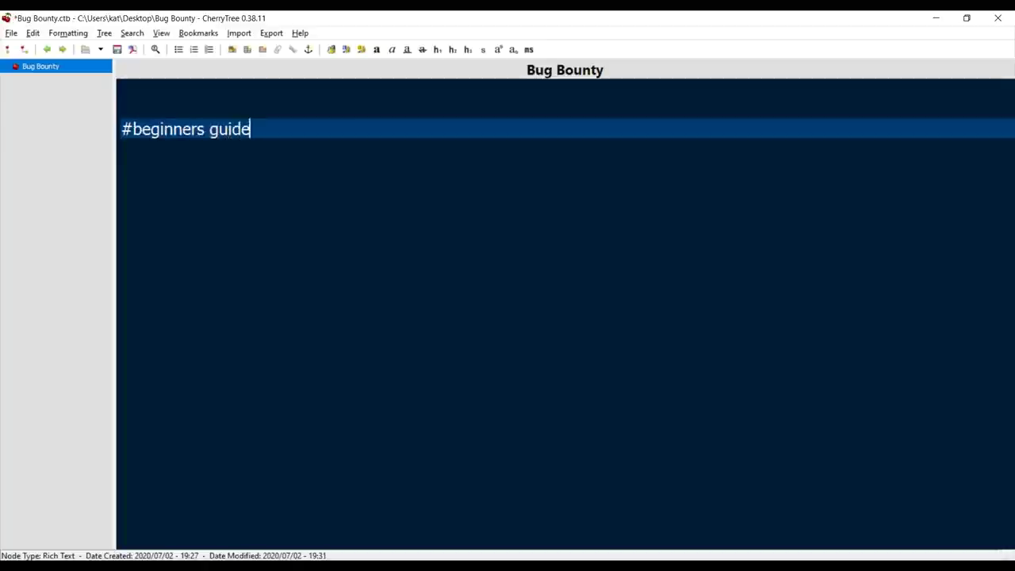
type(":")
key("Return")
key("Return")
- Enter "1. coding basics /" as the first list item under the heading and save the notes
type("1. coding basi")
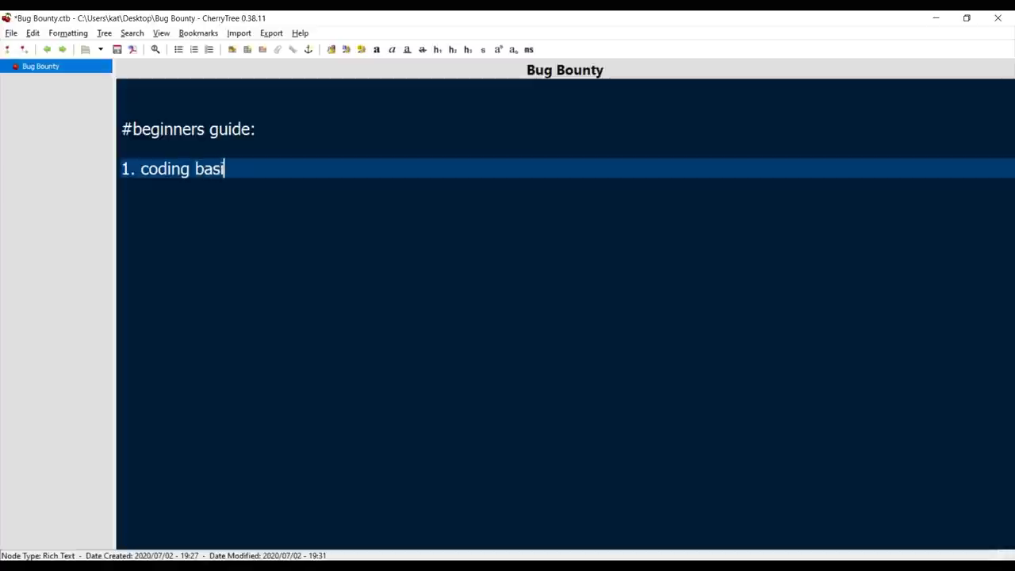
type("cs ?")
key("BackSpace")
key("BackSpace")
type("/")
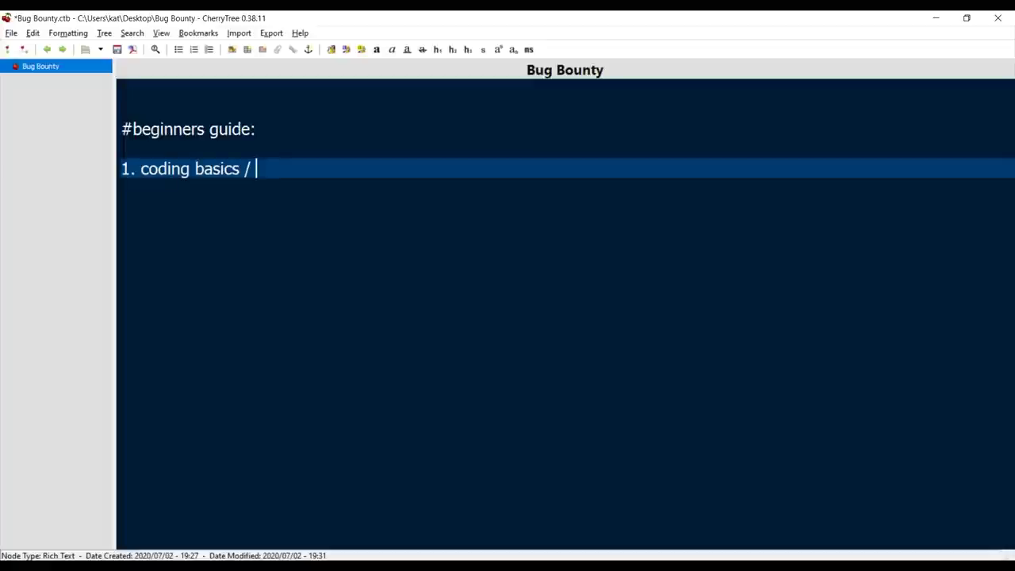
key("ctrl+s")
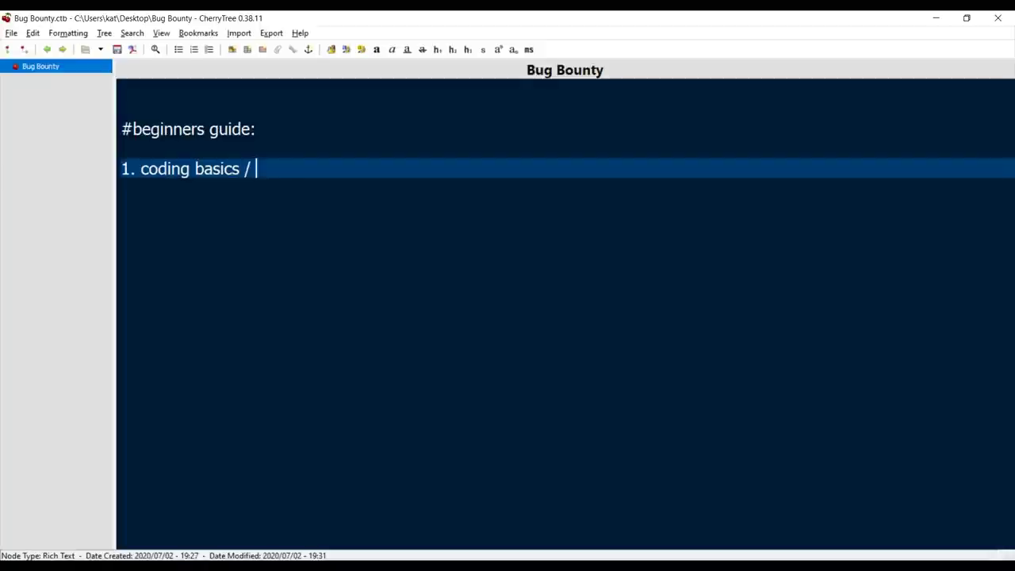
- Add "2. html, javascript" as the second item of the beginners guide list and save the notes
scroll(350, 244, "up", 4, "ctrl")
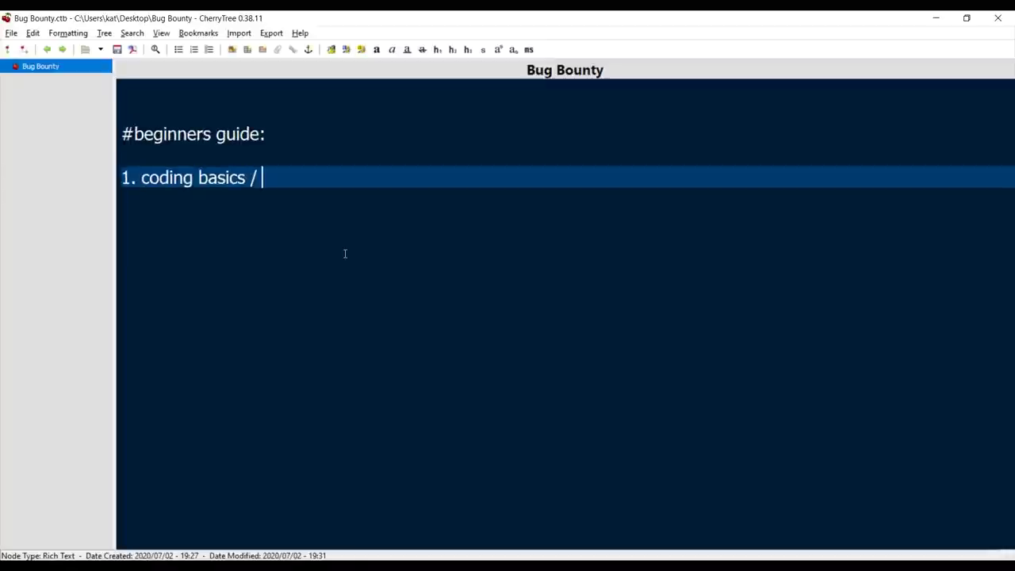
scroll(345, 254, "up", 1, "ctrl")
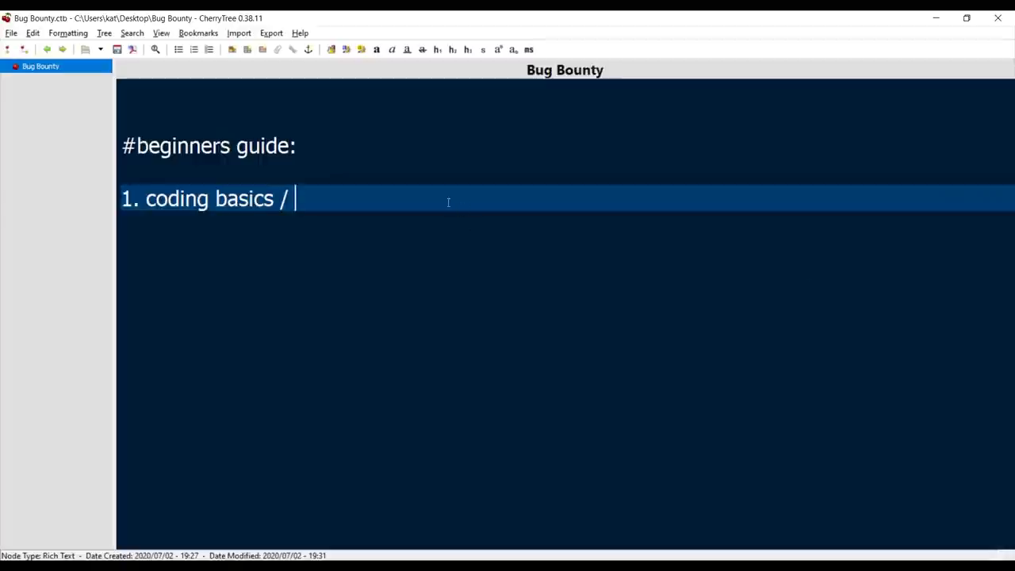
key("Return")
type("2.")
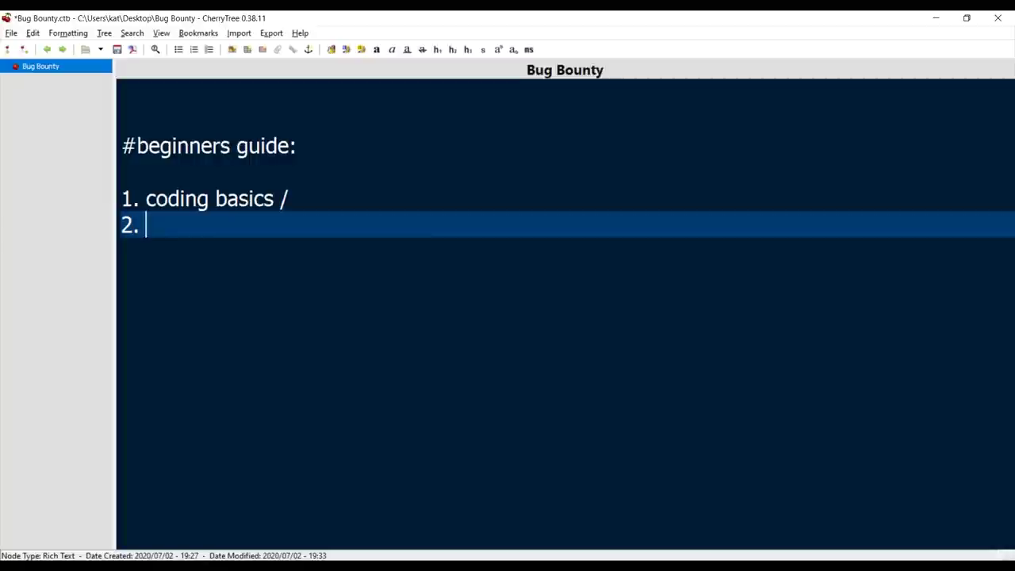
key("ctrl+s")
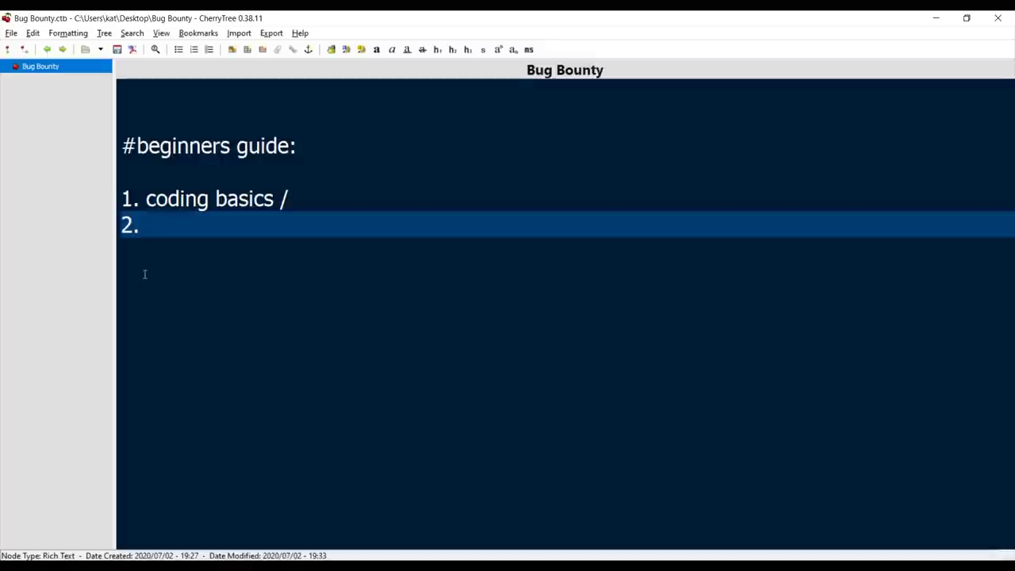
type("html")
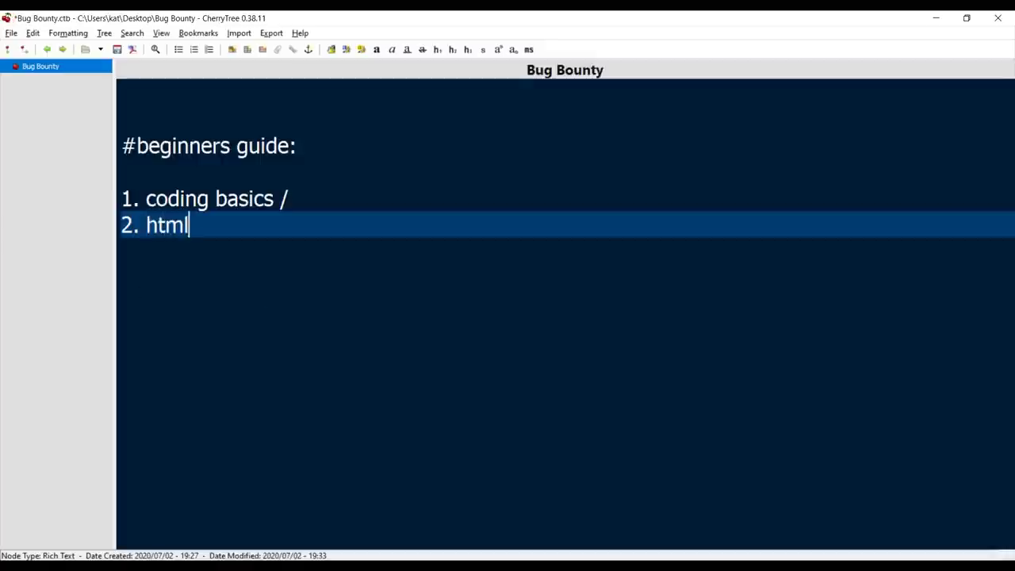
type(", javasc")
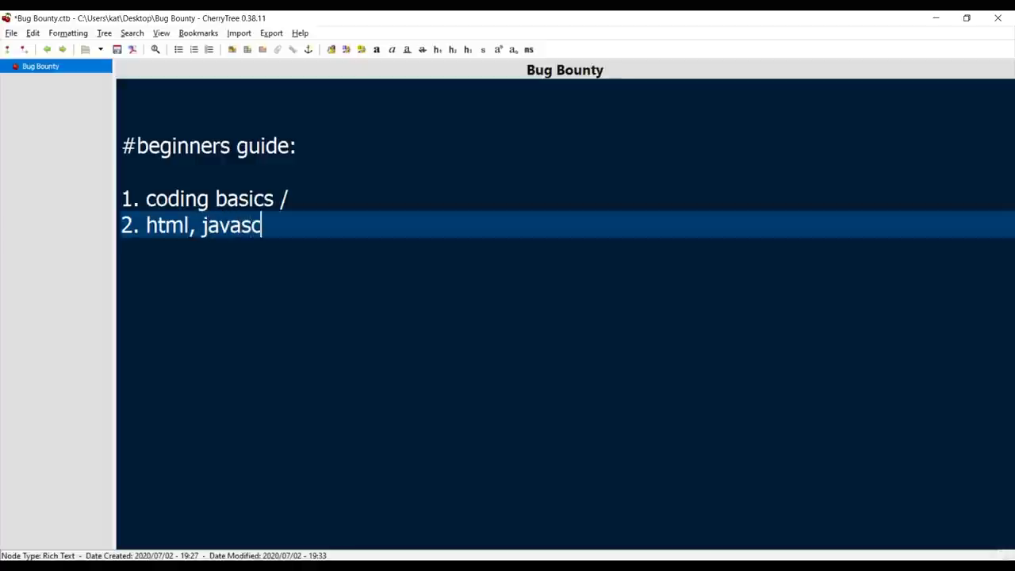
type("ript")
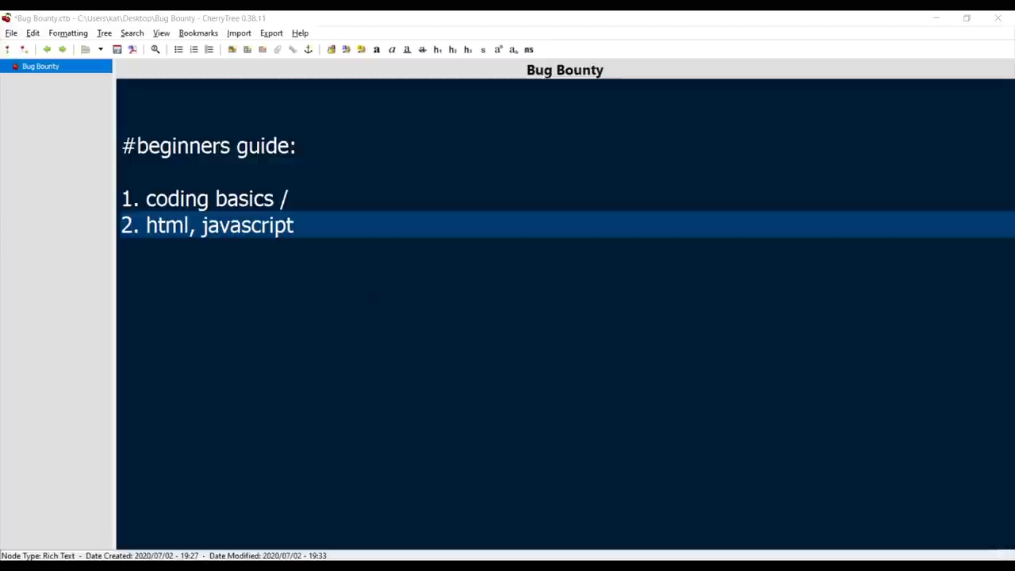
left_click(717, 230)
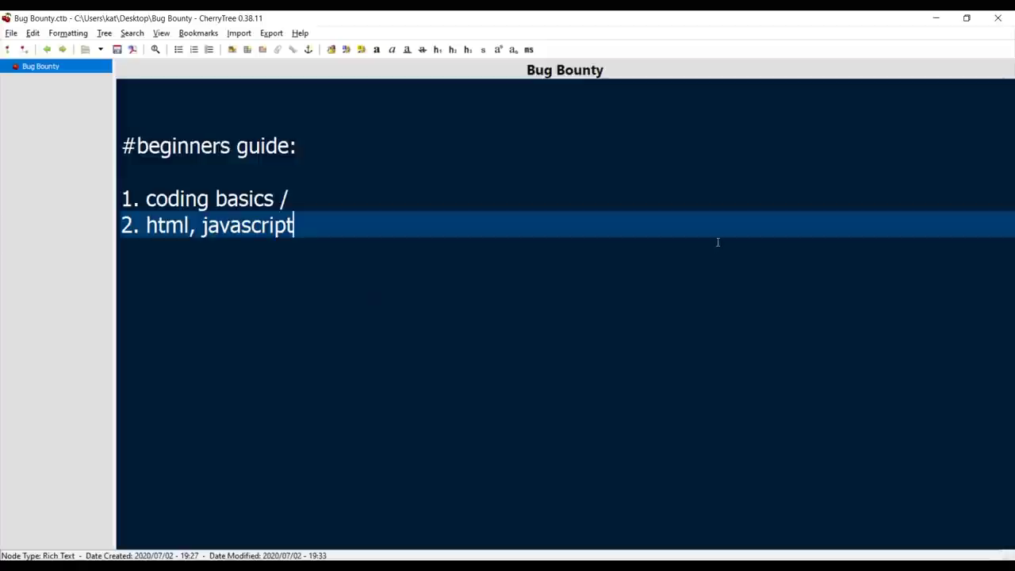
- Switch to the browser, look through the videos in the "Learn Web Development in Tamil" YouTube playlist, and return to the CherryTree notes
key("alt+Tab")
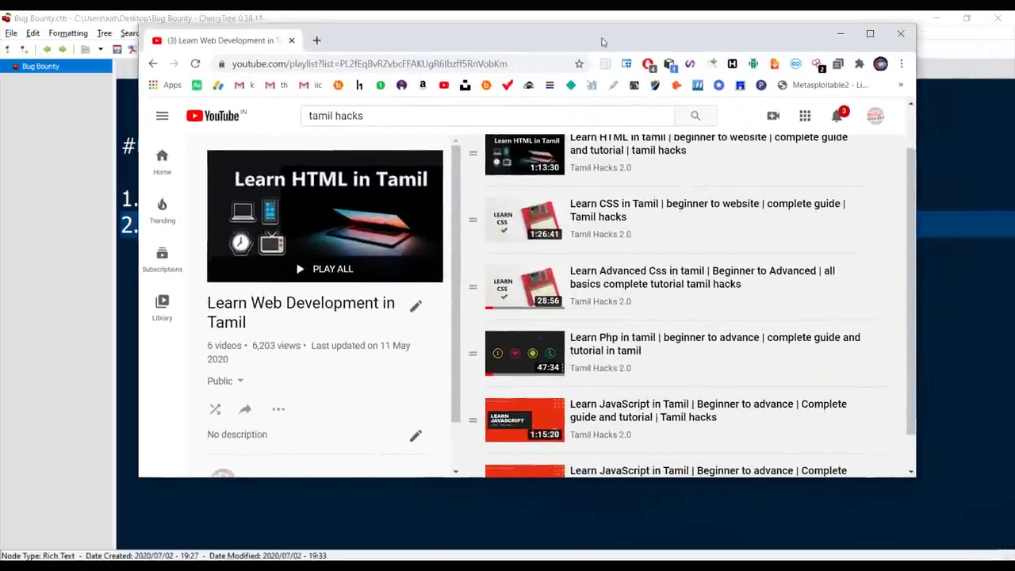
left_click_drag(603, 41, 589, 40)
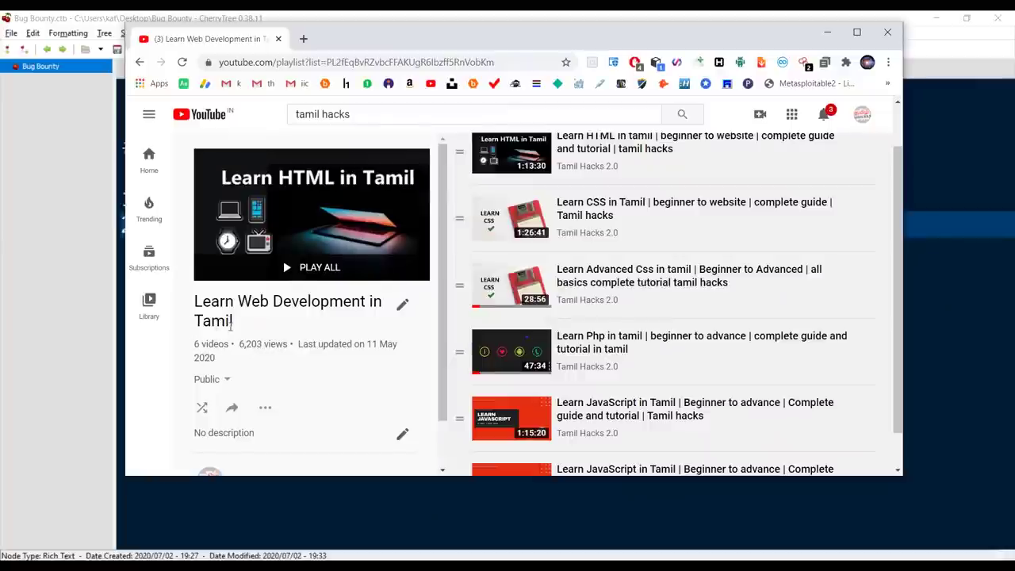
scroll(690, 200, "up", 2)
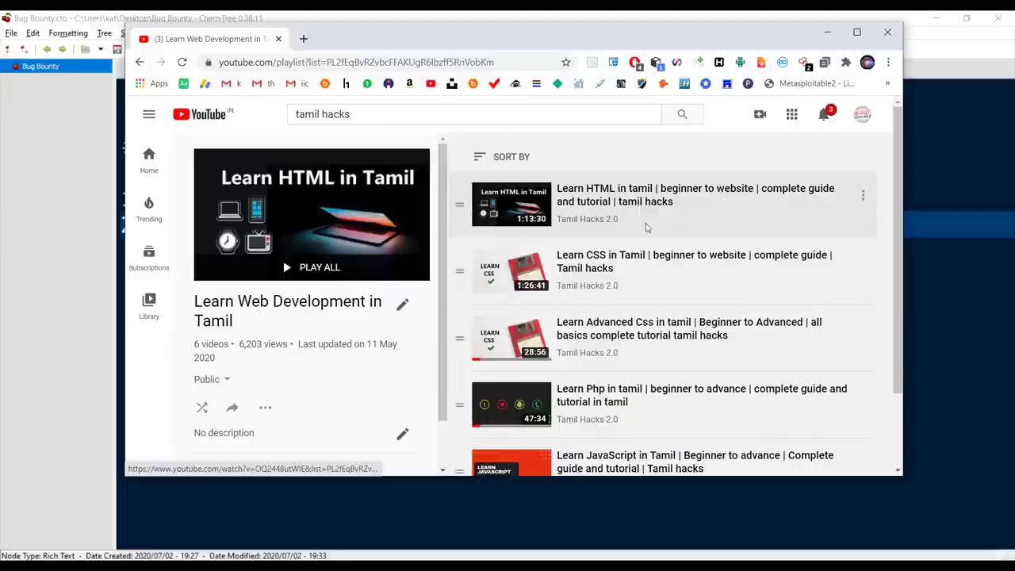
scroll(704, 258, "down", 1)
scroll(698, 405, "down", 2)
scroll(705, 379, "down", 1)
scroll(722, 376, "up", 1)
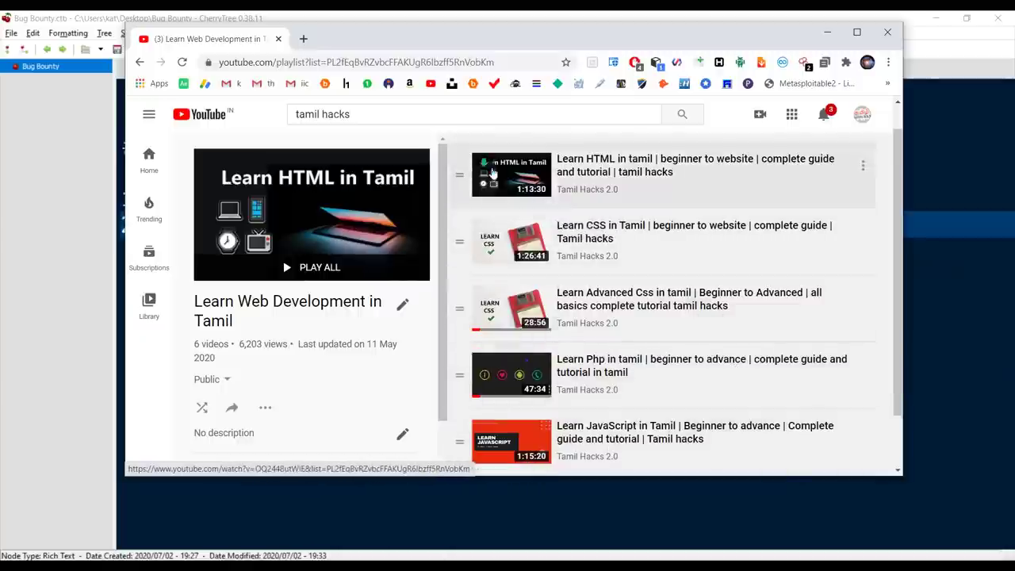
left_click(828, 33)
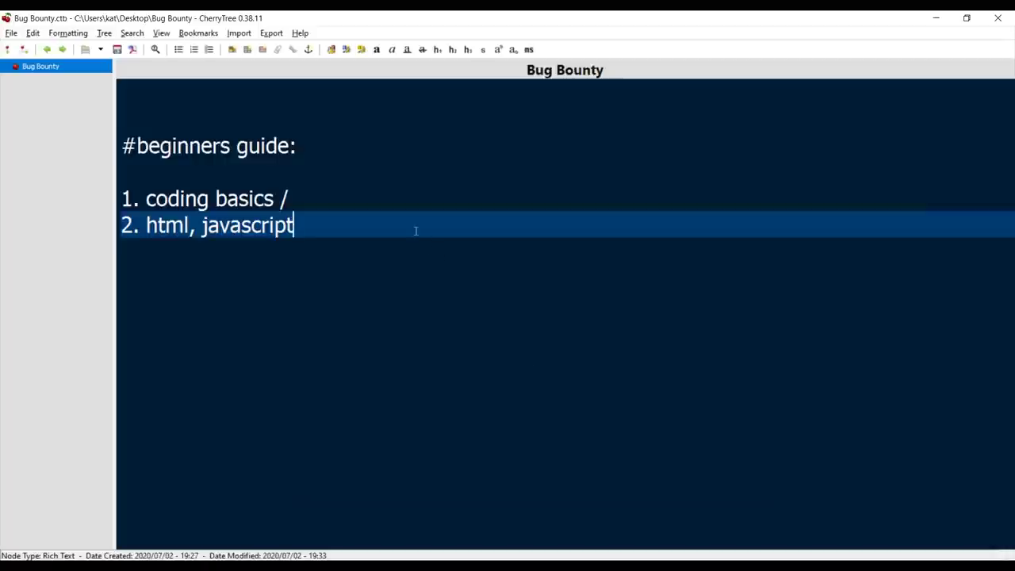
- Add "3. web app / mobile app" as the third list item and save the notes
key("Return")
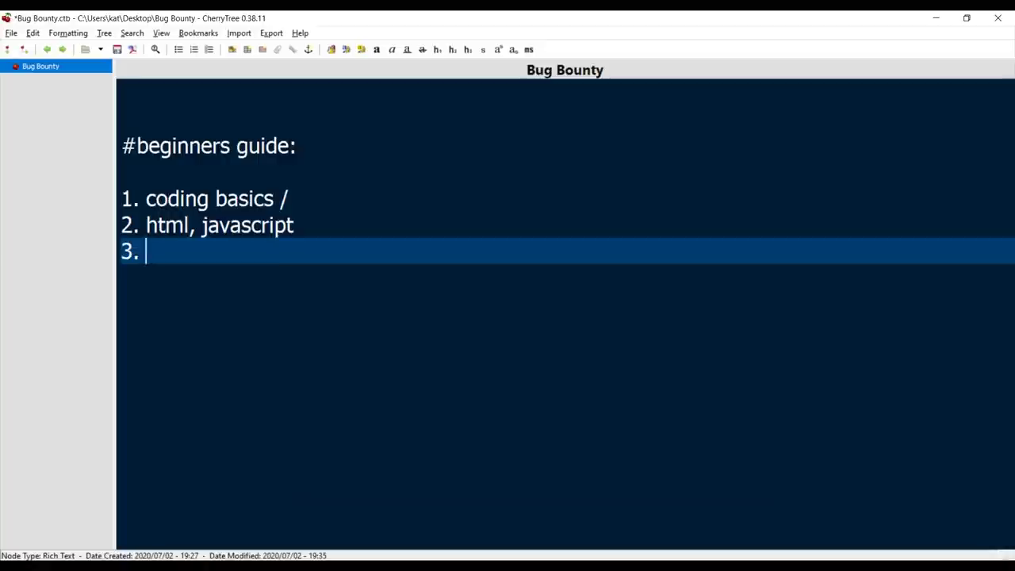
type("web")
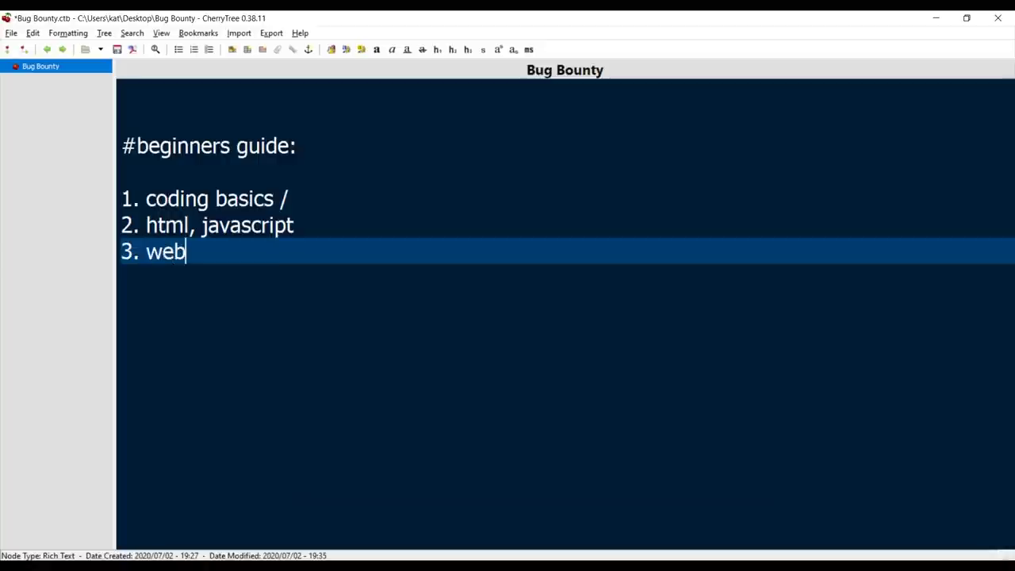
type(" app / mobile app")
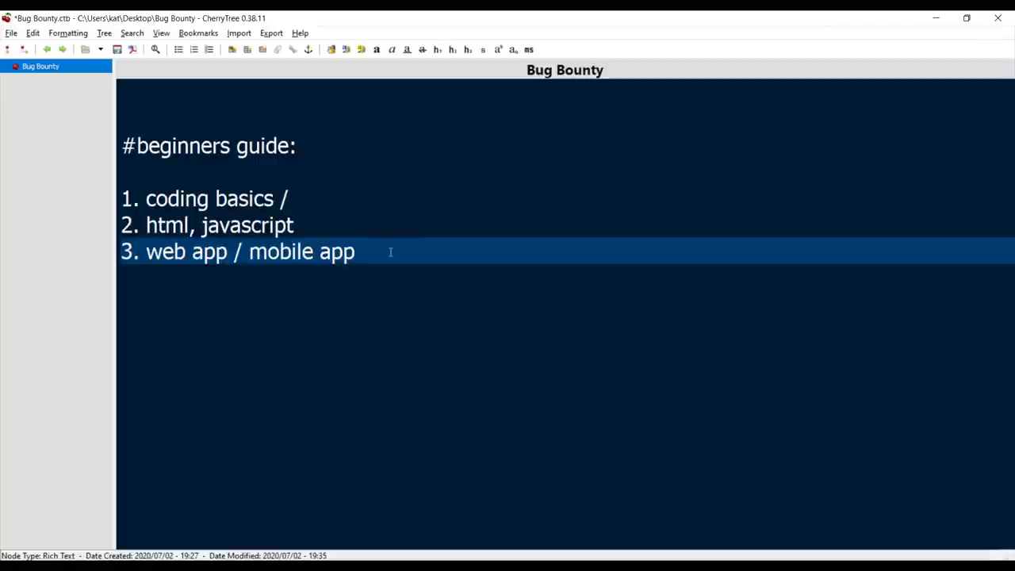
left_click_drag(228, 249, 146, 258)
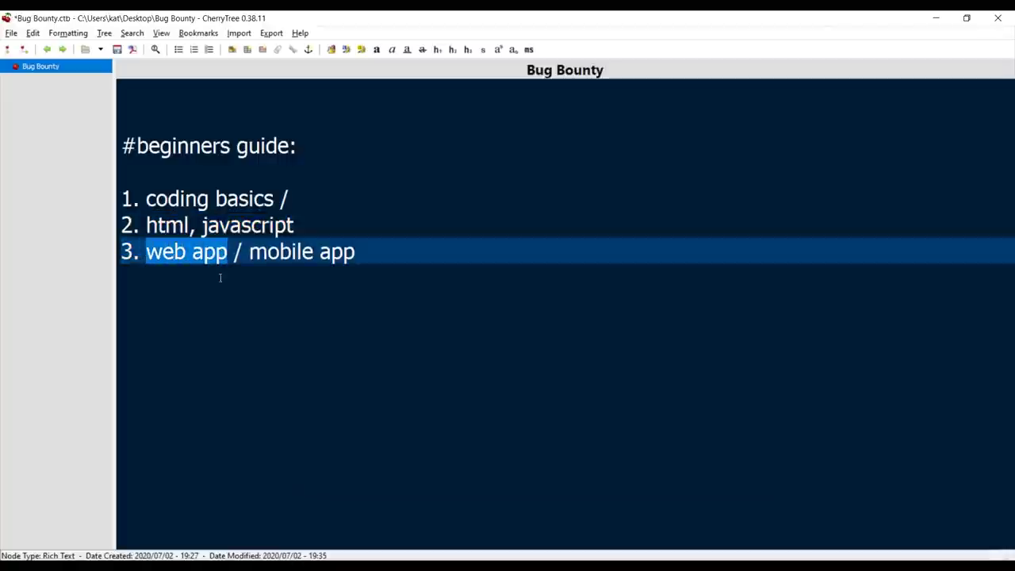
left_click_drag(248, 254, 377, 268)
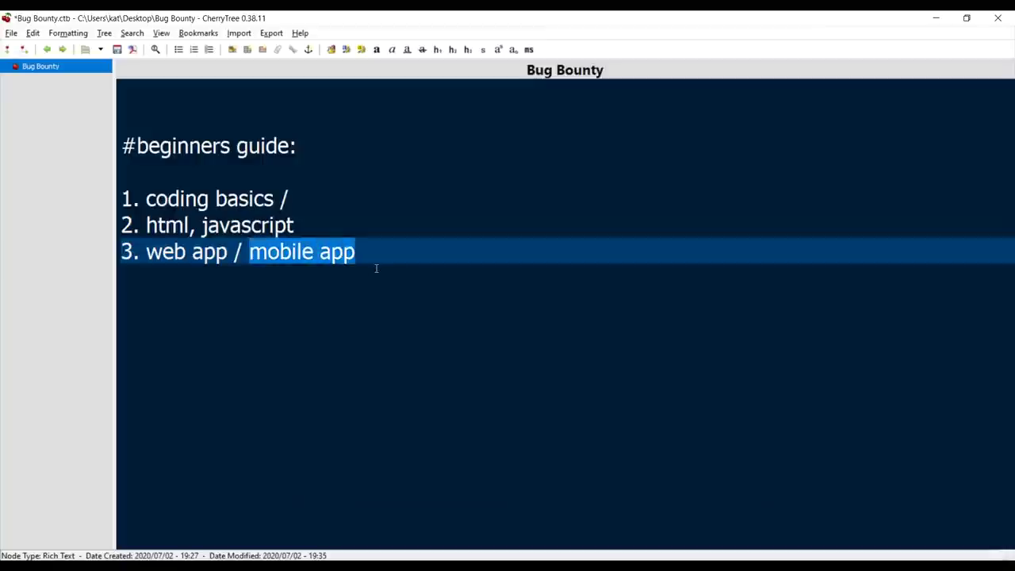
left_click(433, 253)
key("ctrl+s")
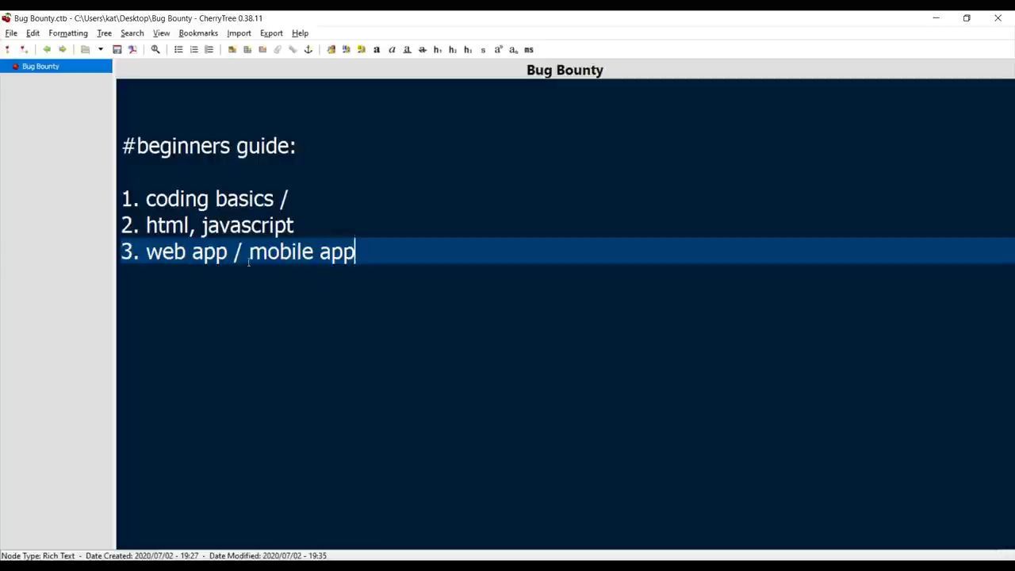
left_click_drag(228, 252, 146, 252)
double_click(184, 258)
key("End")
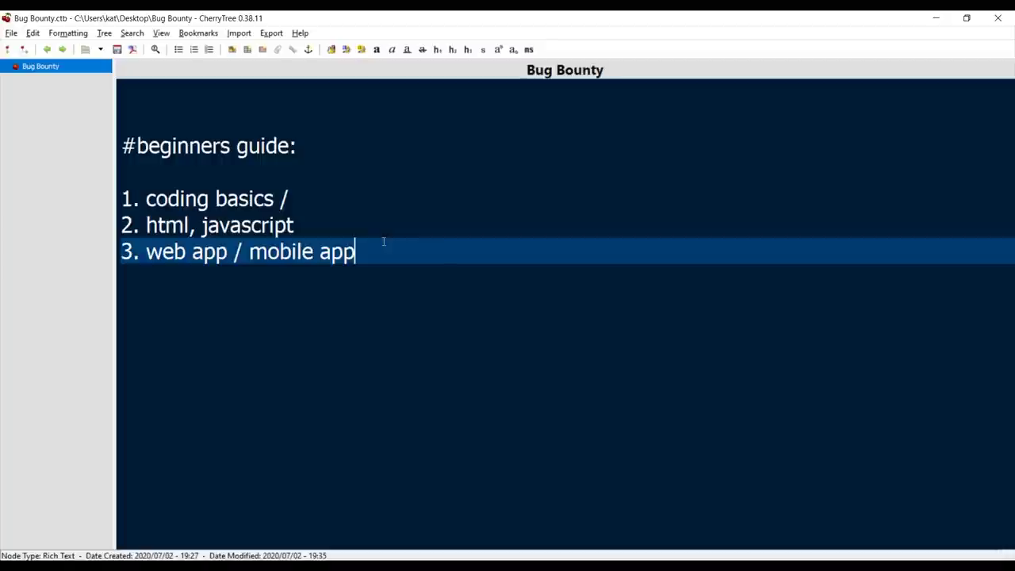
key("ctrl+shift+Left")
key("ctrl+shift+Left")
key("Right")
left_click(227, 251)
key("shift+End")
left_click(158, 266, "shift")
key("ctrl+shift+Left")
key("End")
key("shift+Left")
left_click_drag(358, 260, 250, 253)
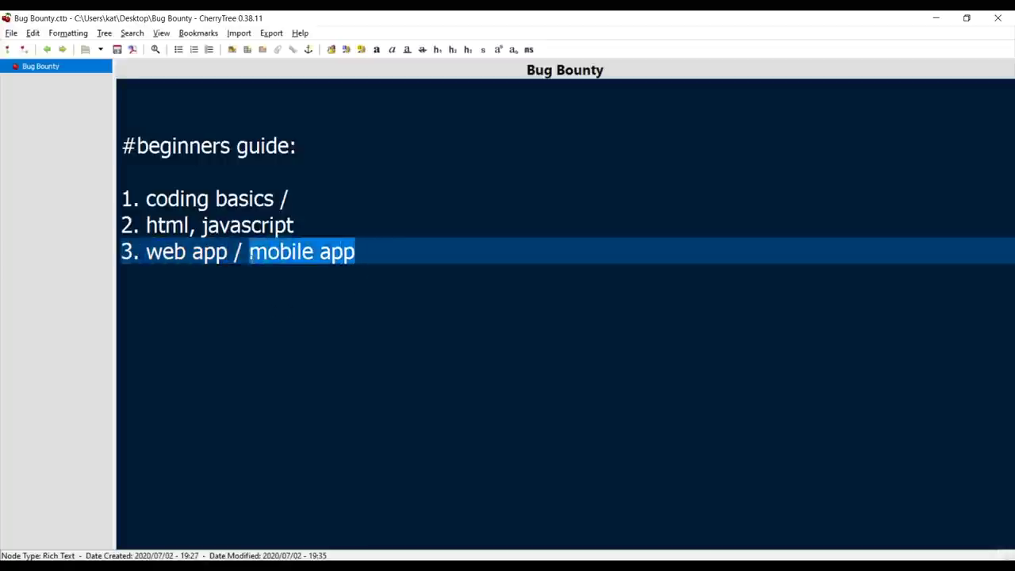
left_click(395, 254)
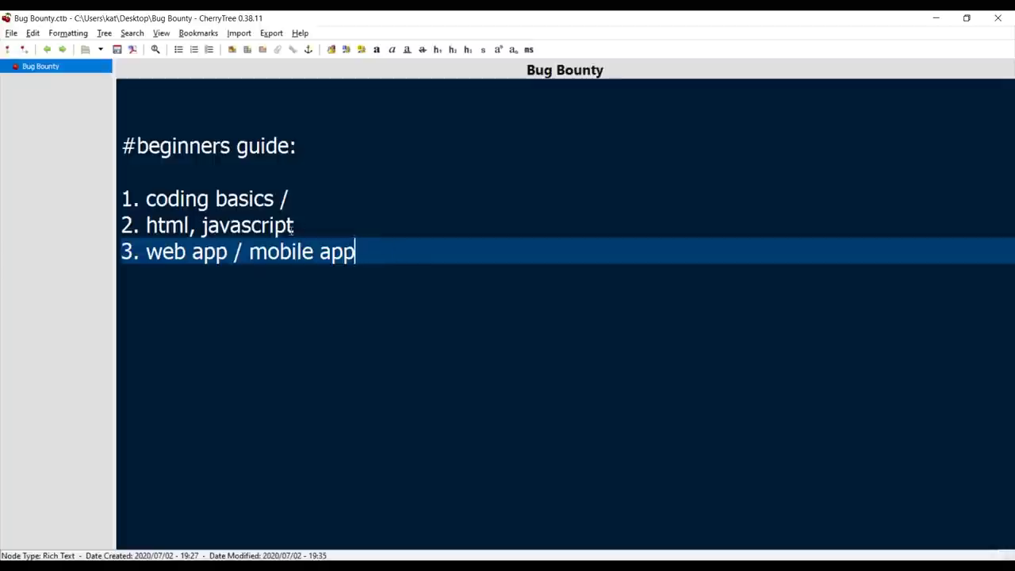
left_click_drag(250, 252, 379, 260)
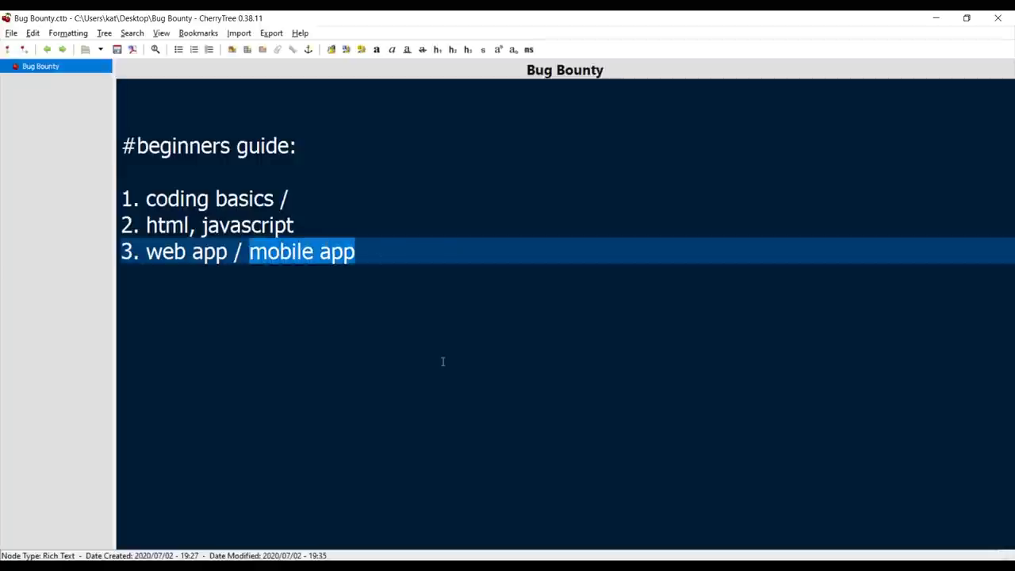
left_click(255, 323)
left_click(228, 255)
left_click_drag(228, 256, 146, 255)
left_click(230, 324)
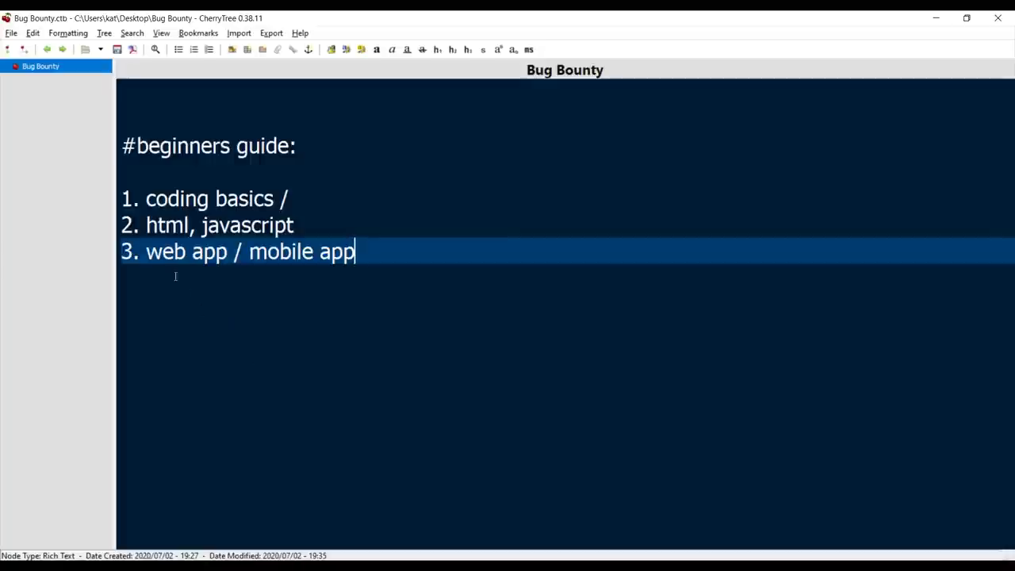
left_click_drag(148, 255, 228, 255)
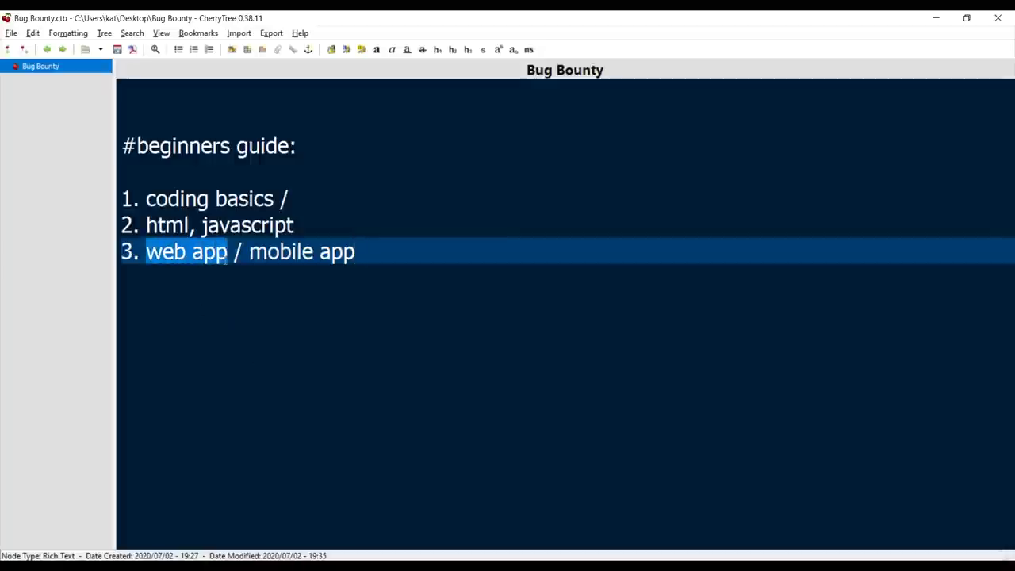
left_click(247, 304)
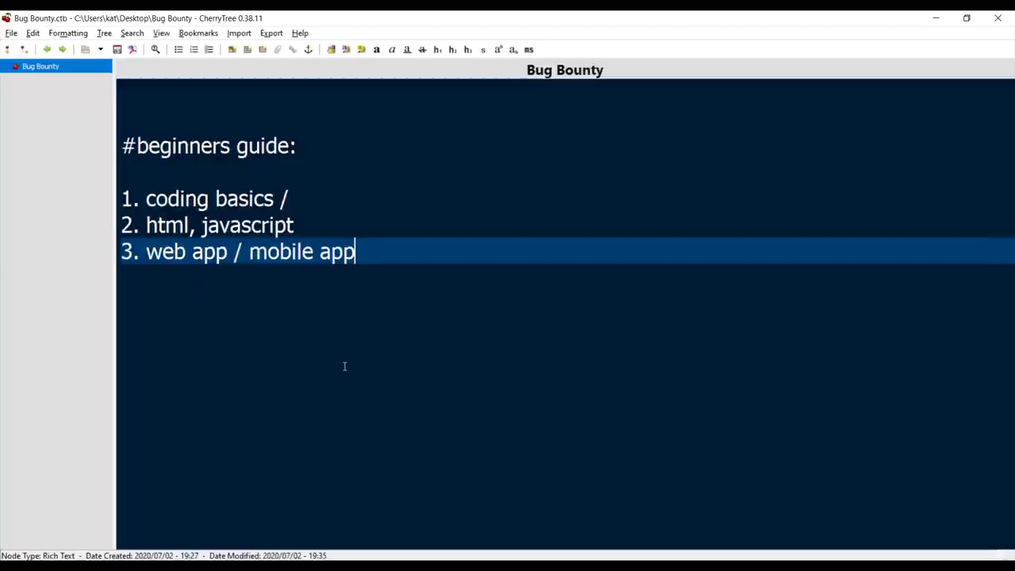
left_click_drag(146, 252, 227, 252)
left_click(251, 299)
left_click_drag(249, 254, 356, 254)
left_click_drag(235, 254, 146, 254)
left_click(323, 413)
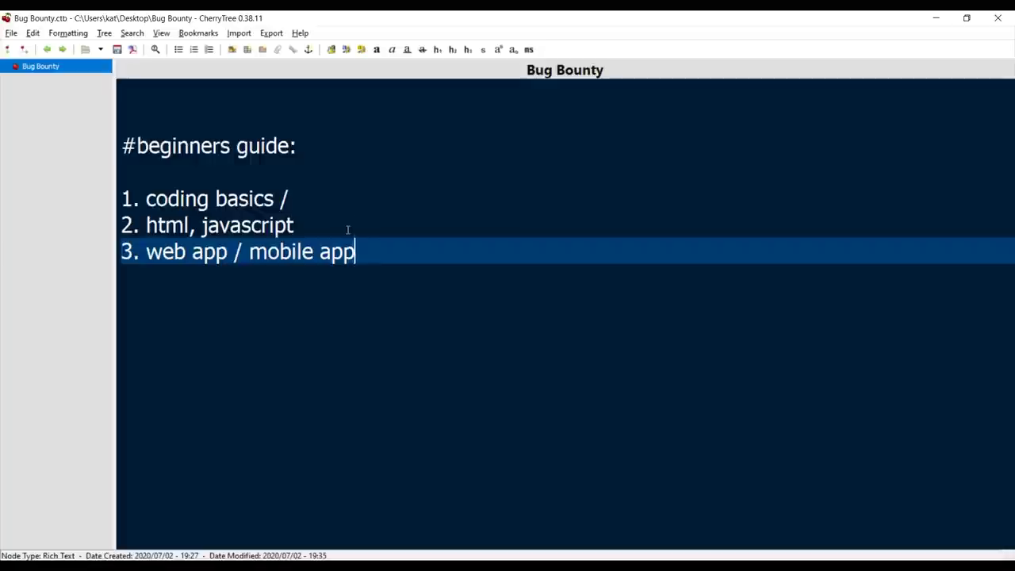
- Add a fourth list item reading "OWASP" below the web app / mobile app item, saving the notes
key("Return")
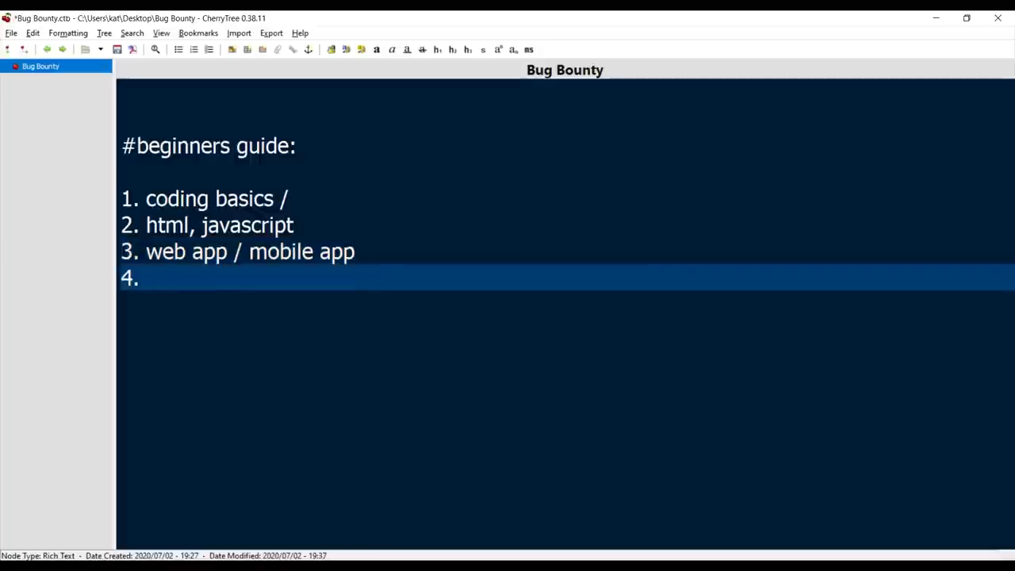
key("ctrl+s")
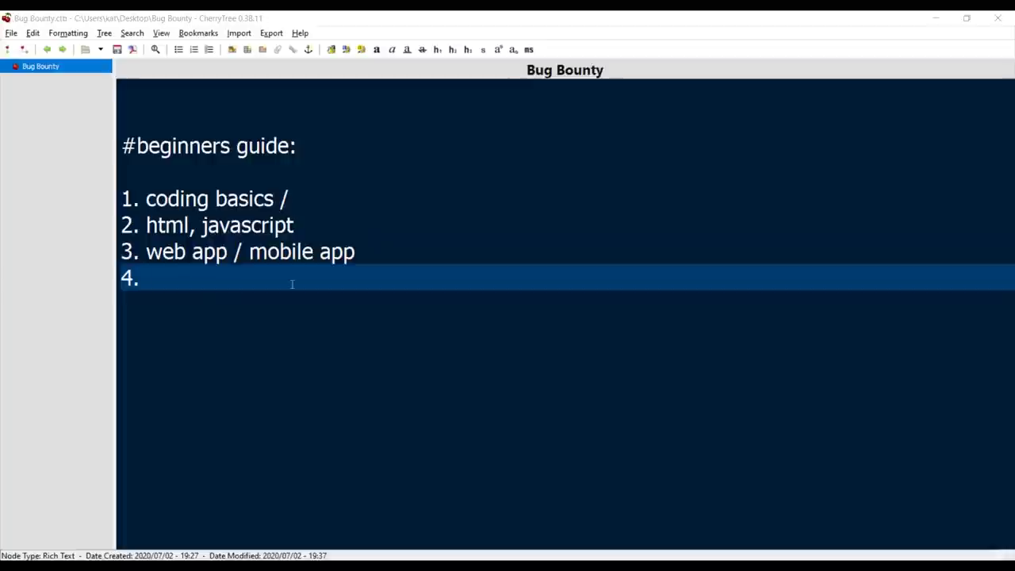
type("OWASP")
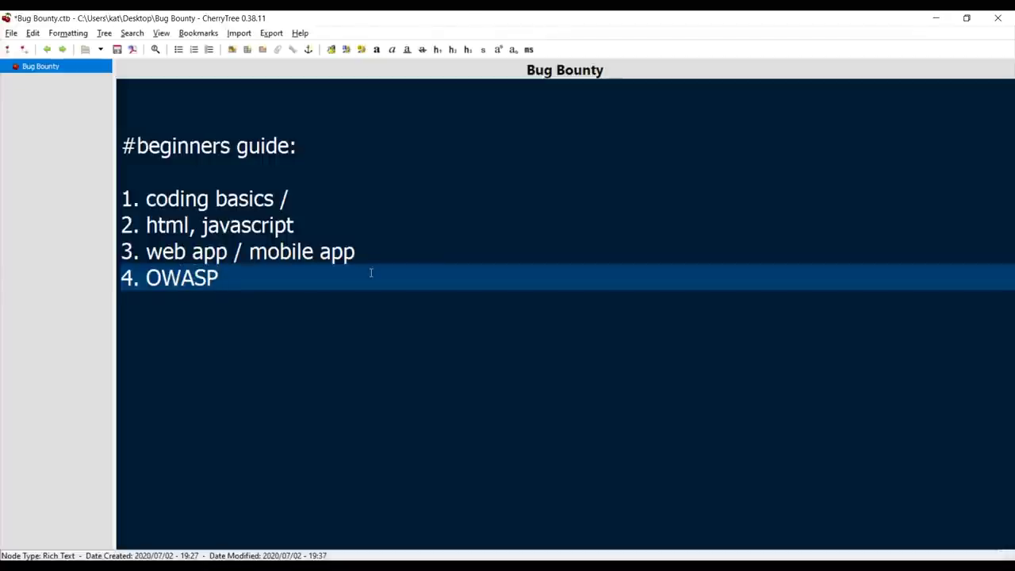
- Append " - open web application security project" to the OWASP list item and save the notes
type(" - open wen")
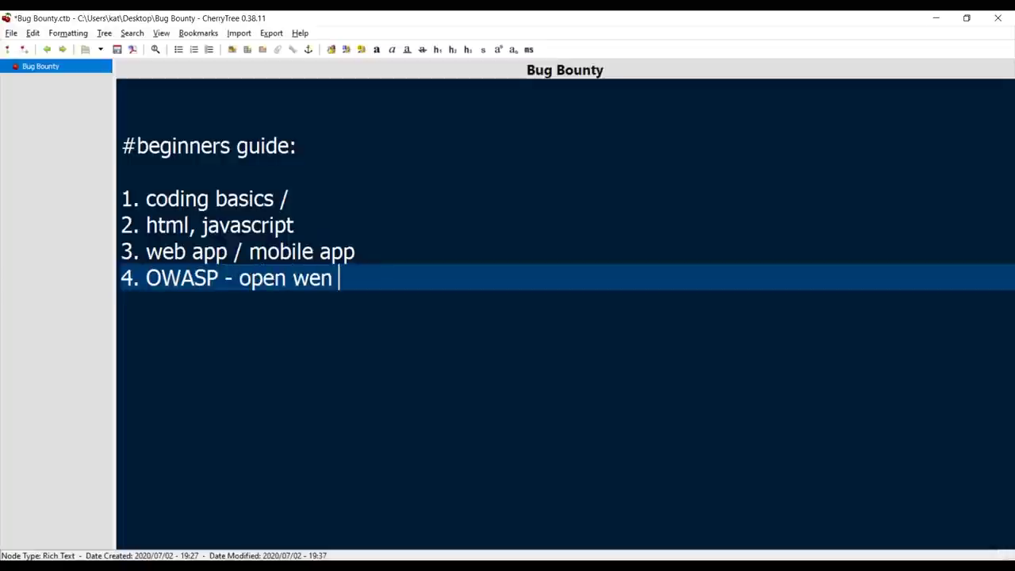
key("BackSpace")
key("BackSpace")
type("b appl")
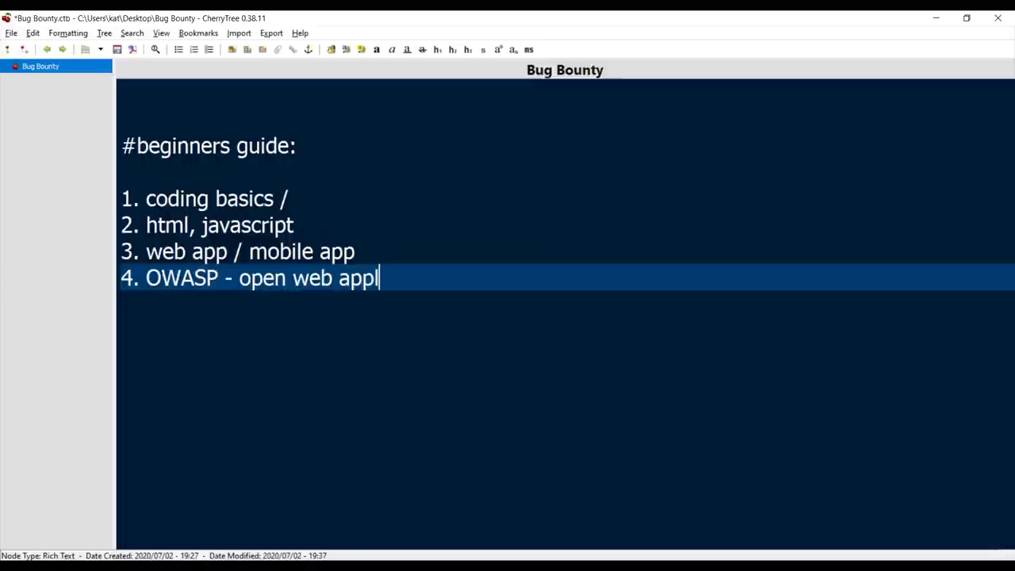
type("ication ")
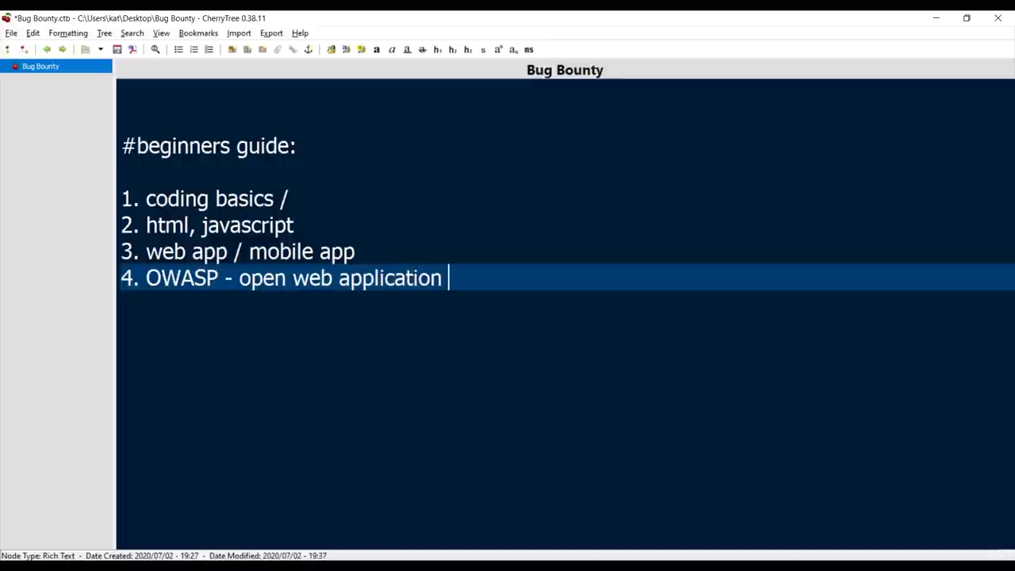
type("security ")
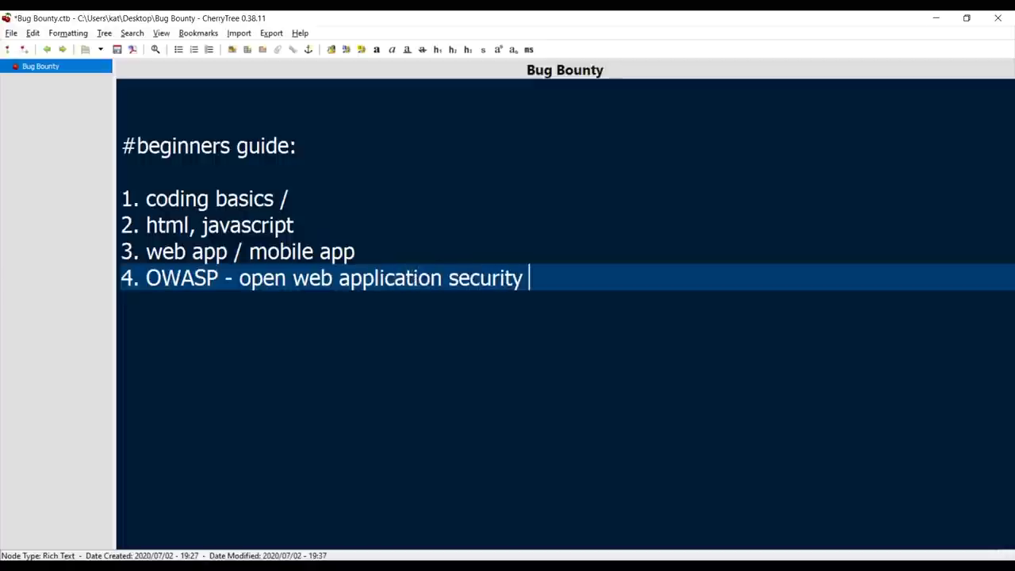
type("project")
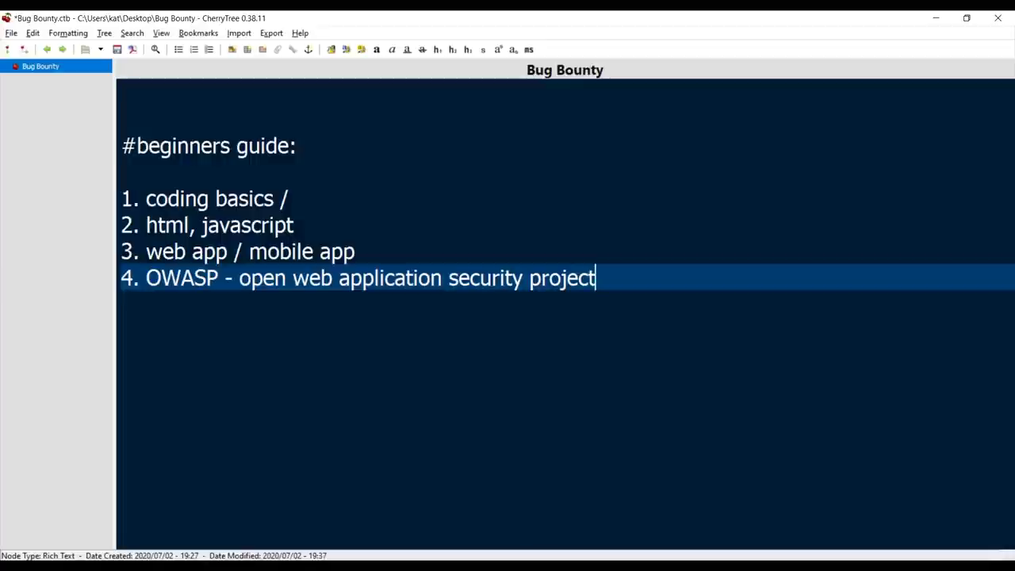
key("ctrl+s")
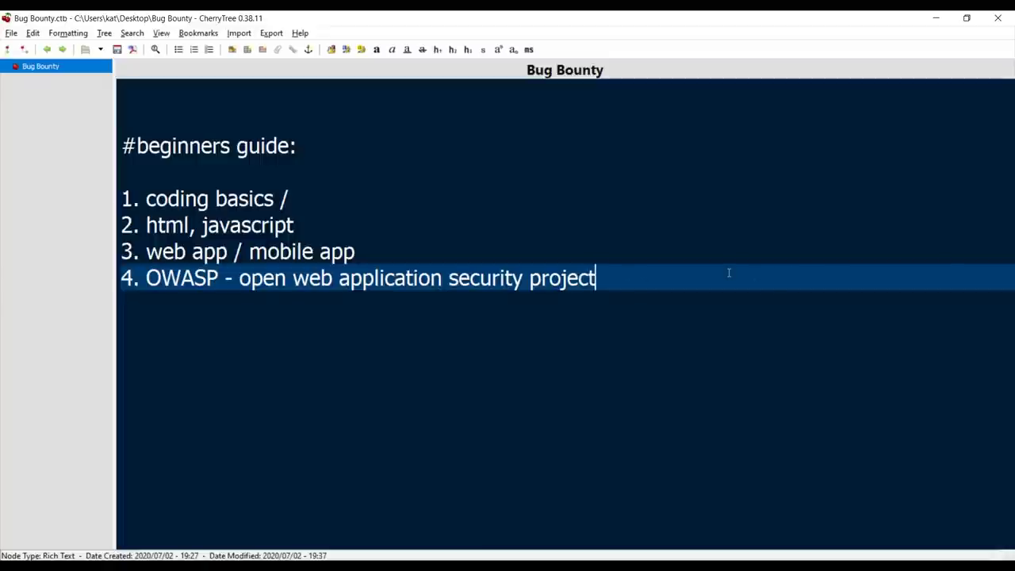
- Add the site address "owasp.org" at the end of the OWASP item and save the notes
type("o")
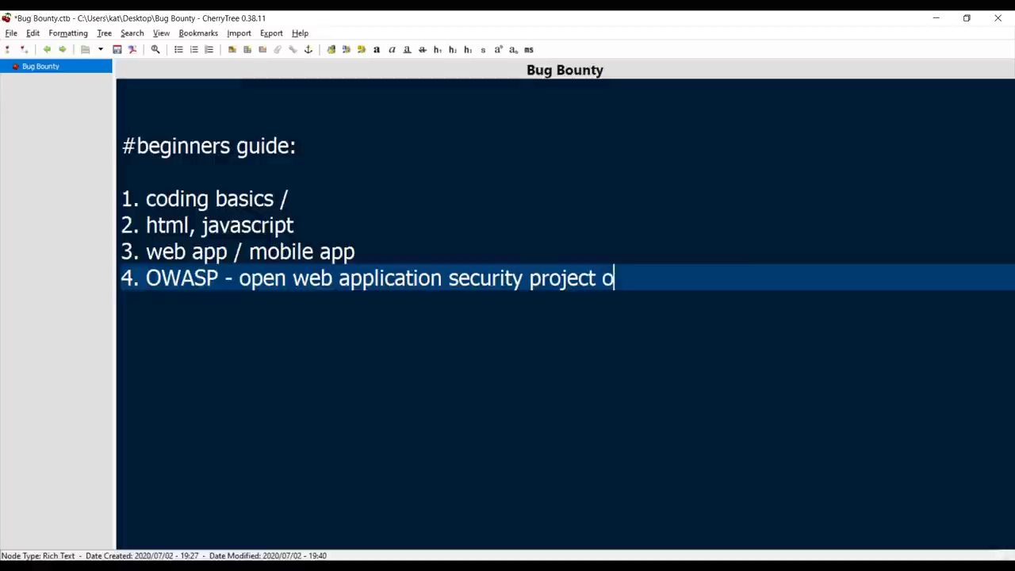
type("wasp.org")
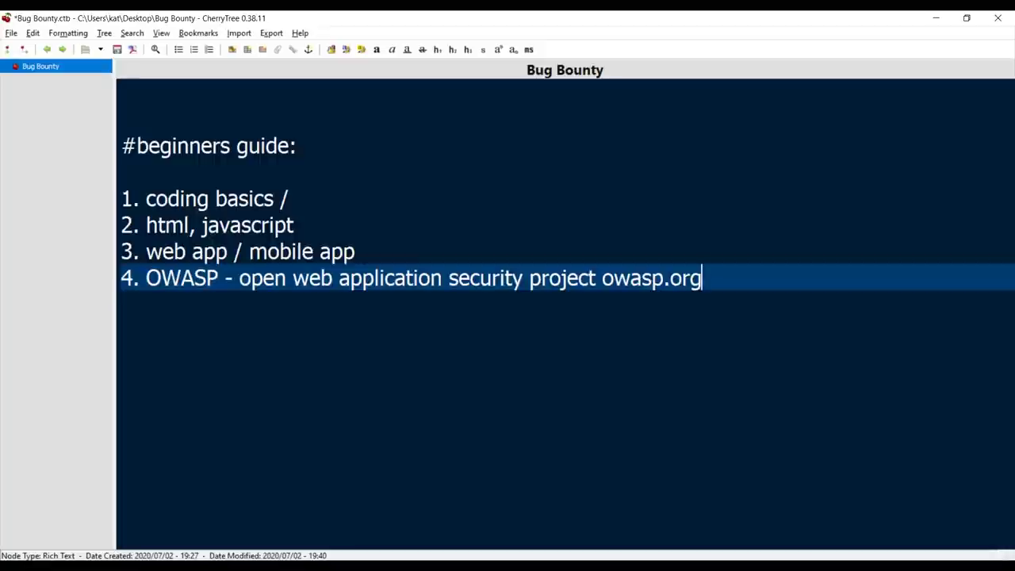
key("ctrl+s")
- Add "hackerone , bugcrowd" as the fifth list item and save the notes
key("Return")
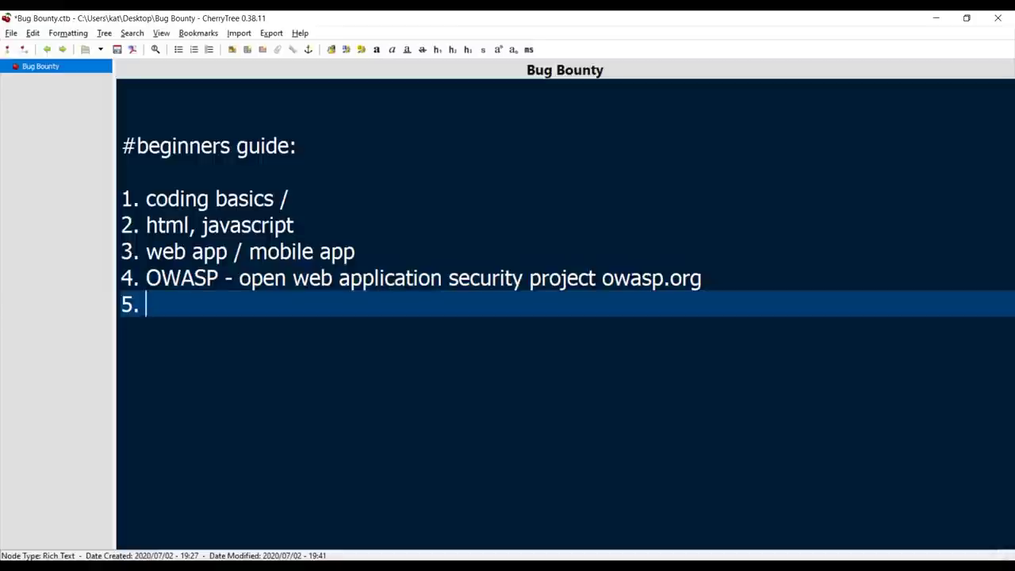
type("hackerone , b")
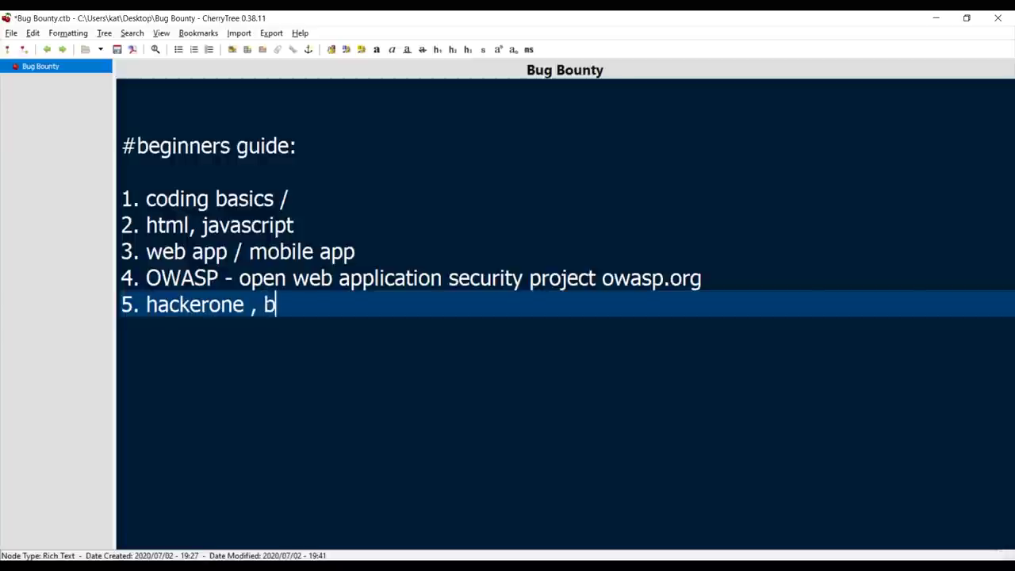
type("ugcrowd")
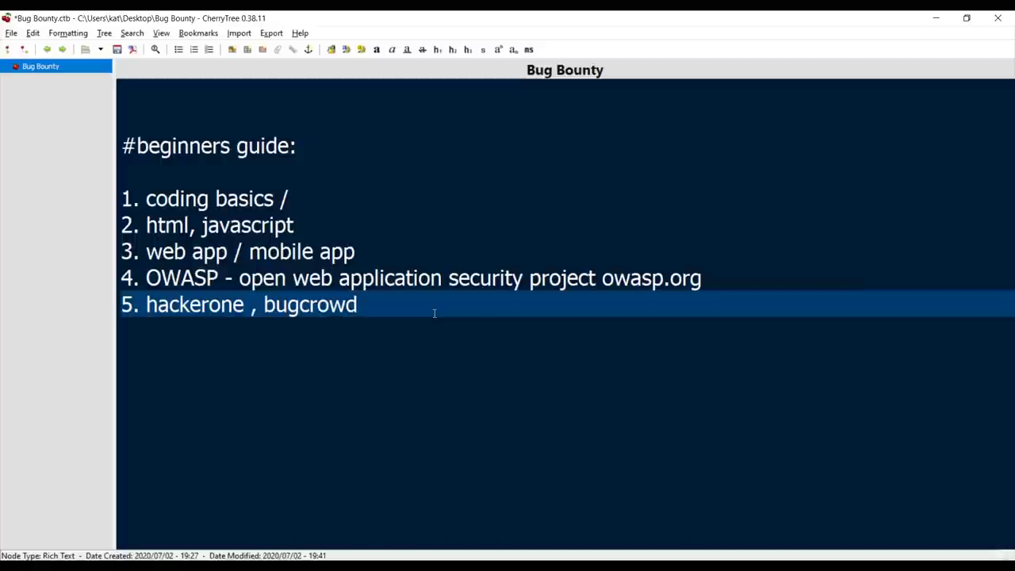
key("ctrl+s")
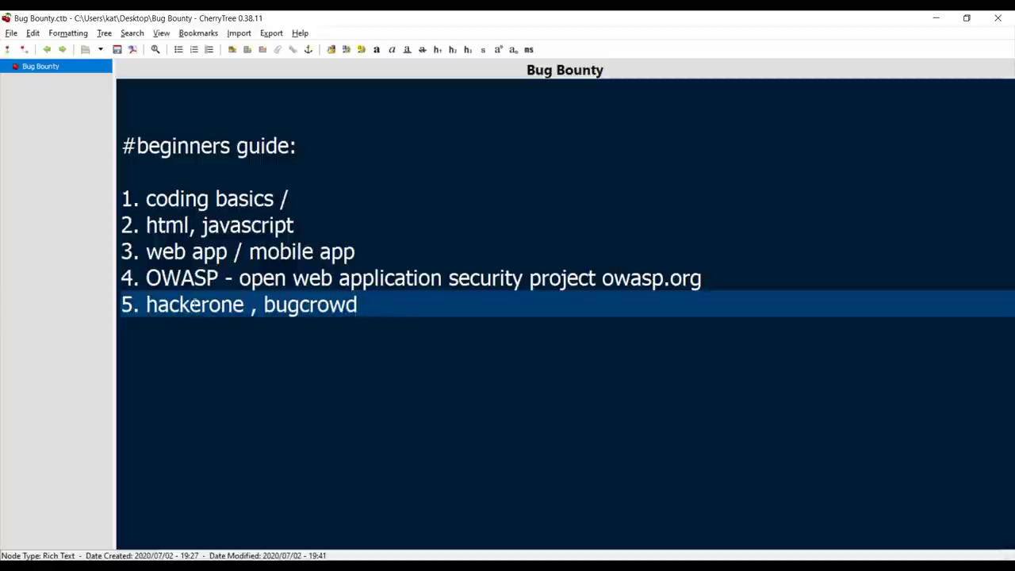
left_click_drag(146, 304, 384, 303)
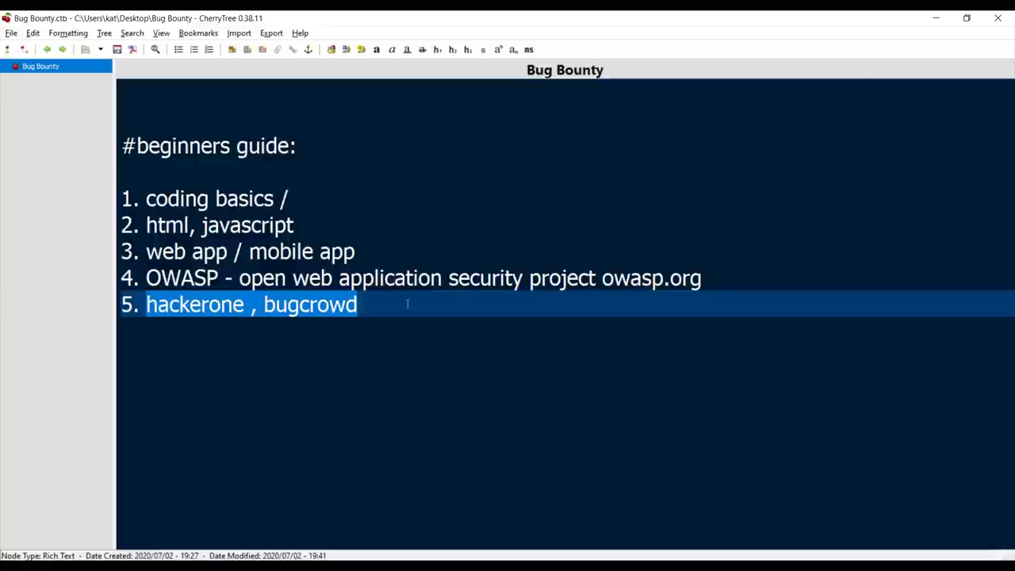
left_click(414, 303)
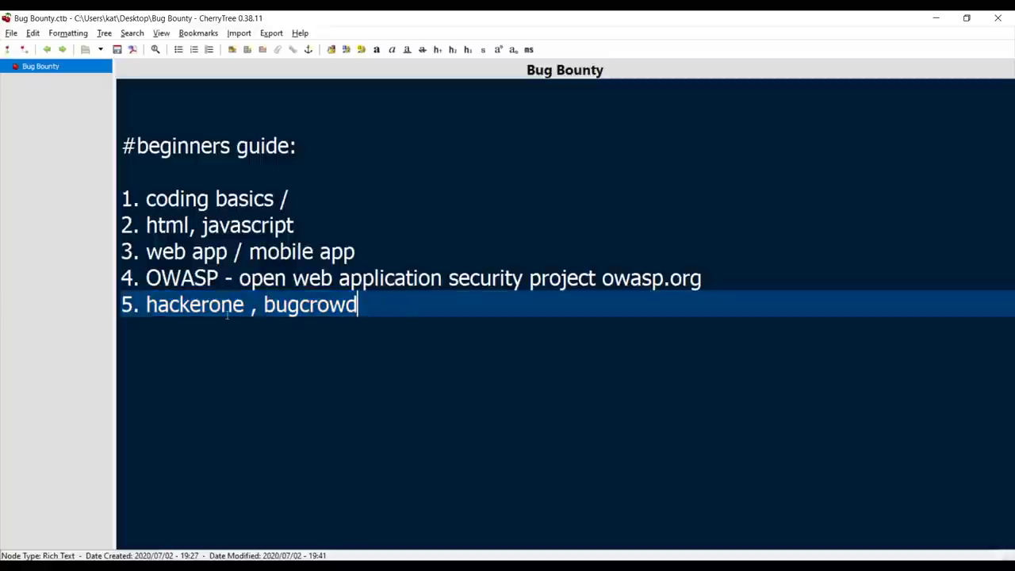
double_click(203, 303)
left_click(256, 326)
left_click(391, 304)
left_click_drag(189, 323, 145, 307)
left_click(197, 356)
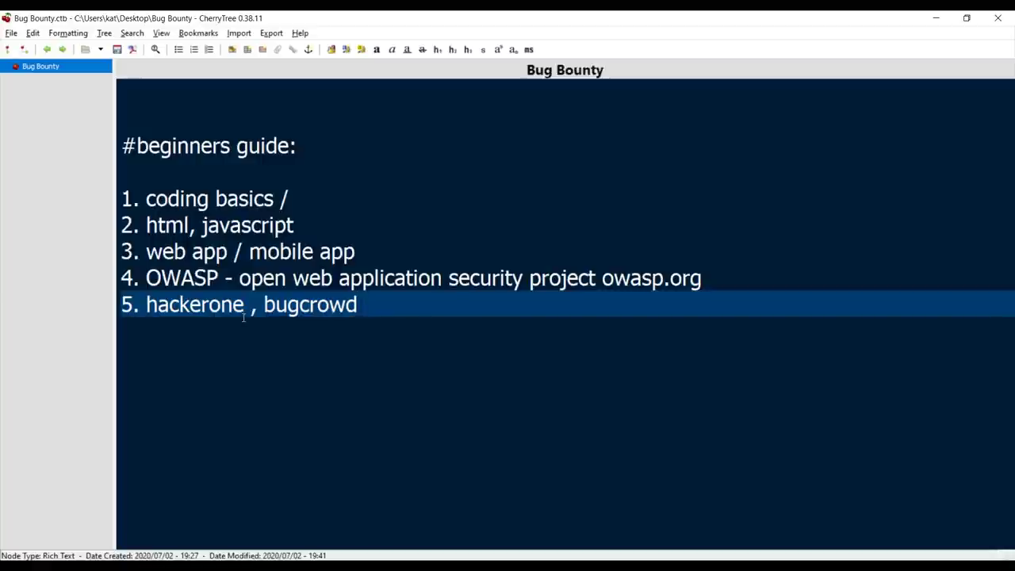
key("ctrl+shift+Left")
double_click(218, 315)
key("End")
- End the numbered list, add a "Scope:" heading after a blank line below it, and save the notes
left_click(678, 442)
key("Return")
key("BackSpace")
key("Return")
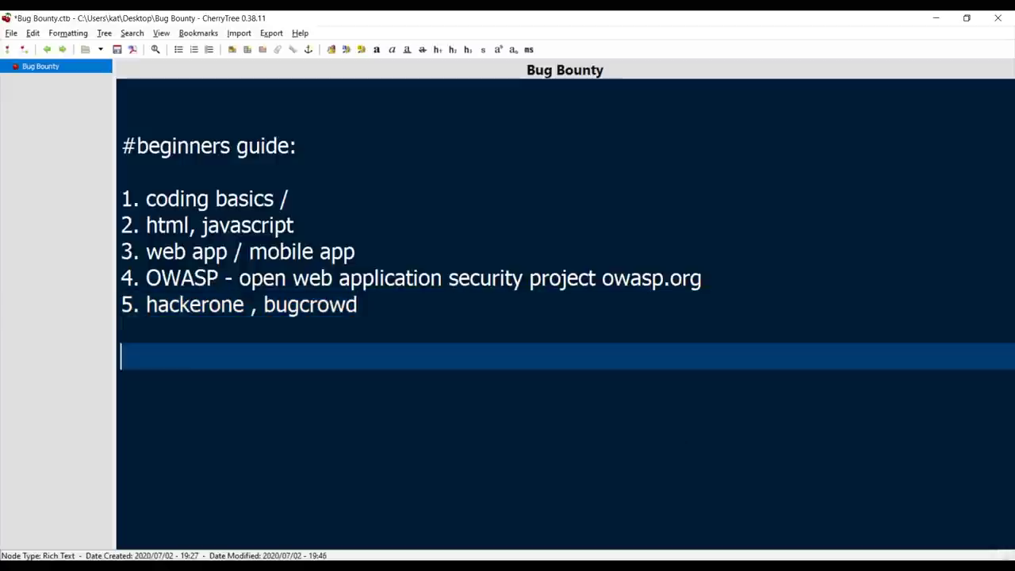
type("Scope")
key("ctrl+s")
type(":")
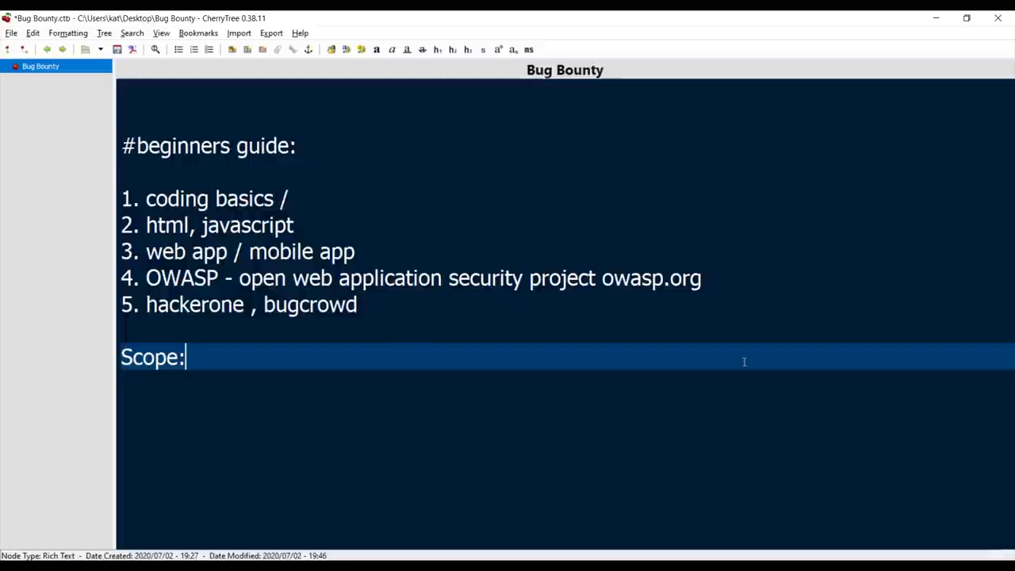
key("ctrl+s")
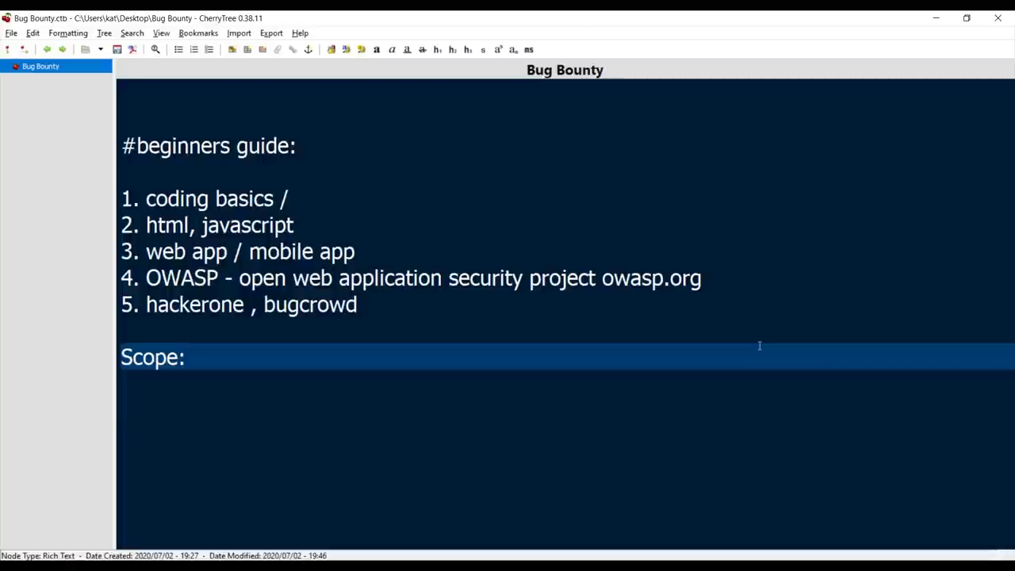
- Enter "100%" on the line under the Scope heading and save the notes
key("Return")
type("1")
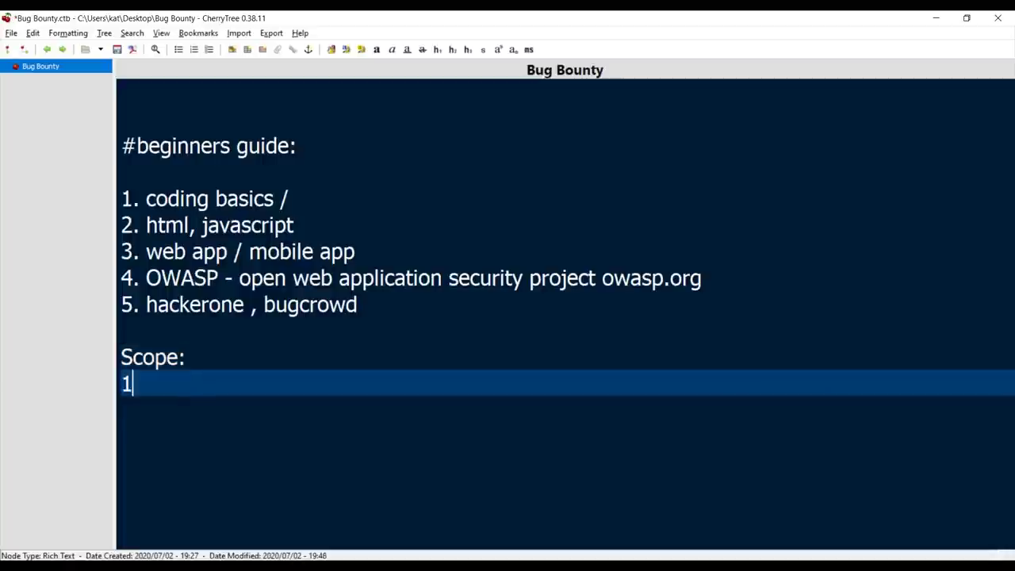
type("00%")
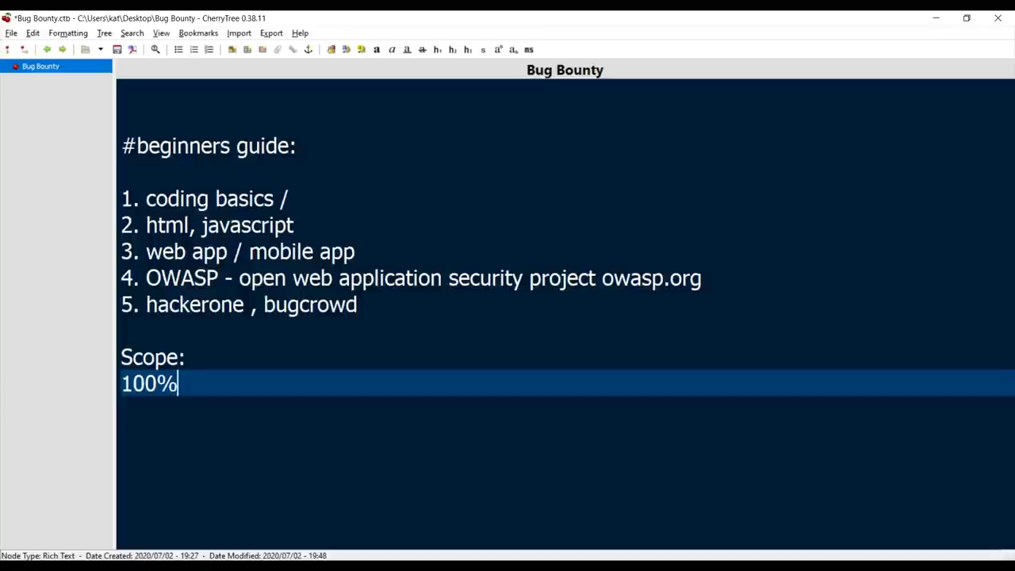
key("ctrl+s")
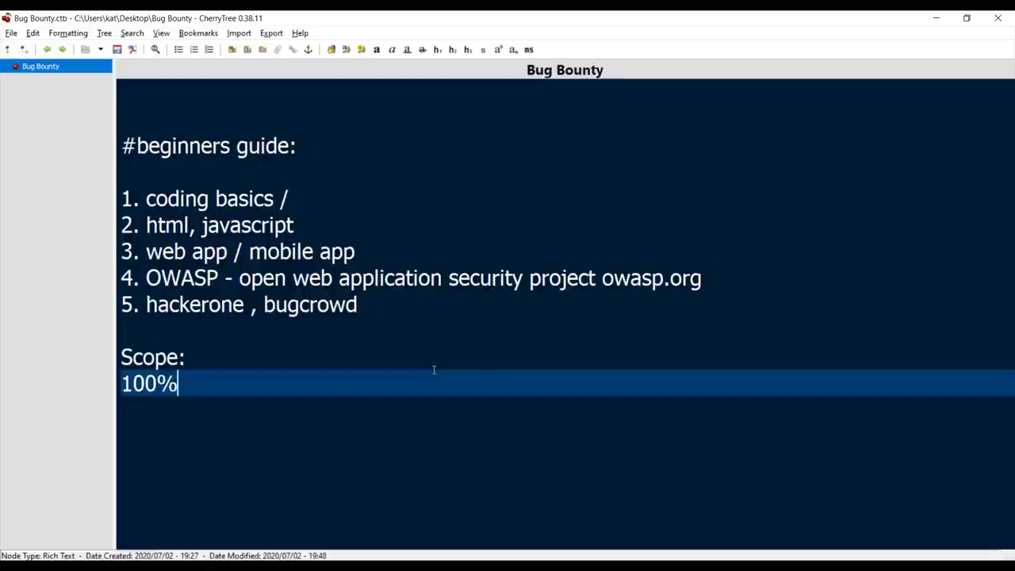
- Add the line "500-5000$" after a blank line below the 100% entry and save the notes
key("Return")
key("Return")
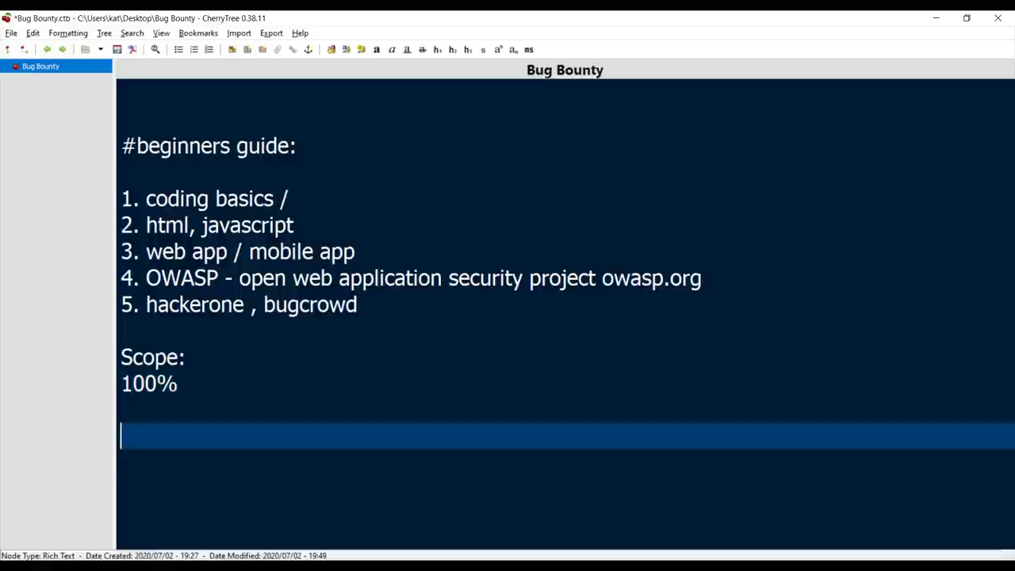
type("500-5")
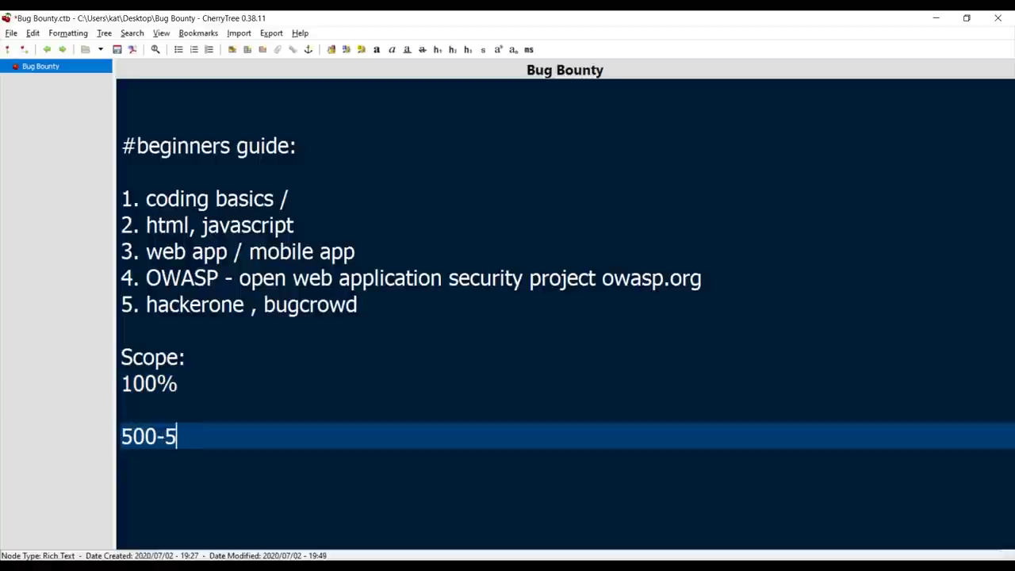
type("000$")
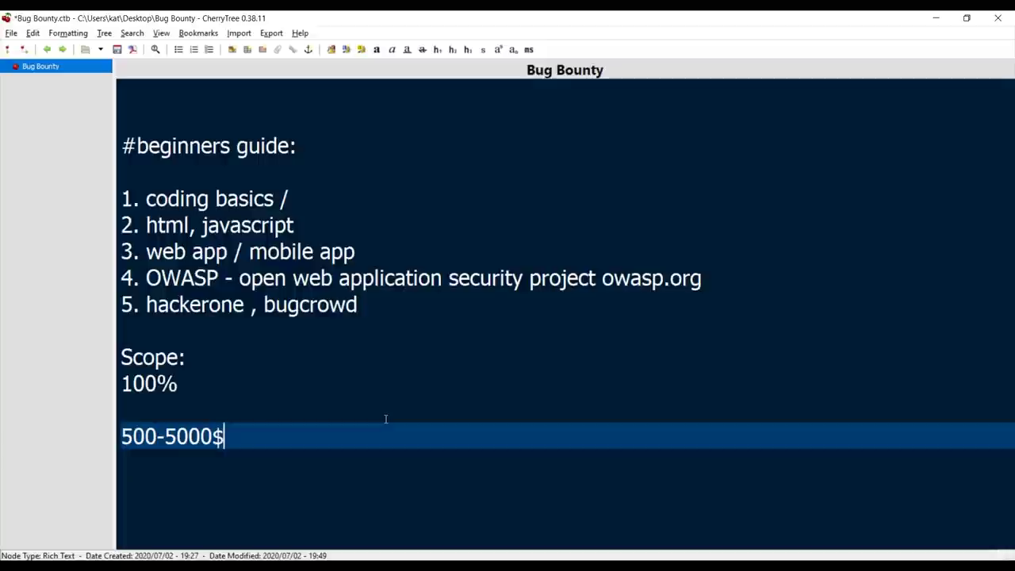
key("ctrl+s")
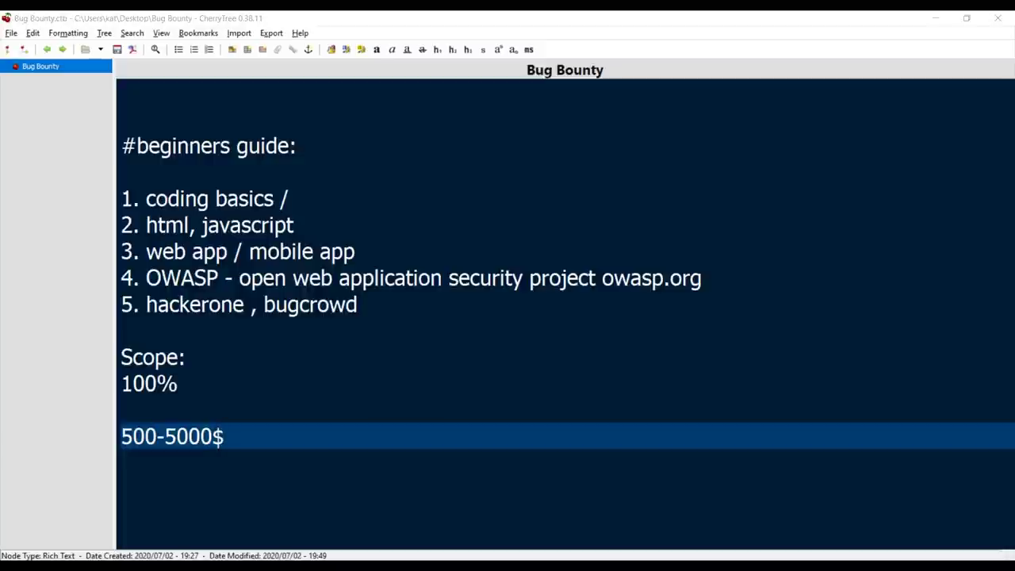
- Append "- 13$ - 100" to the 500-5000$ line and save the notes
left_click(288, 439)
type("- 2")
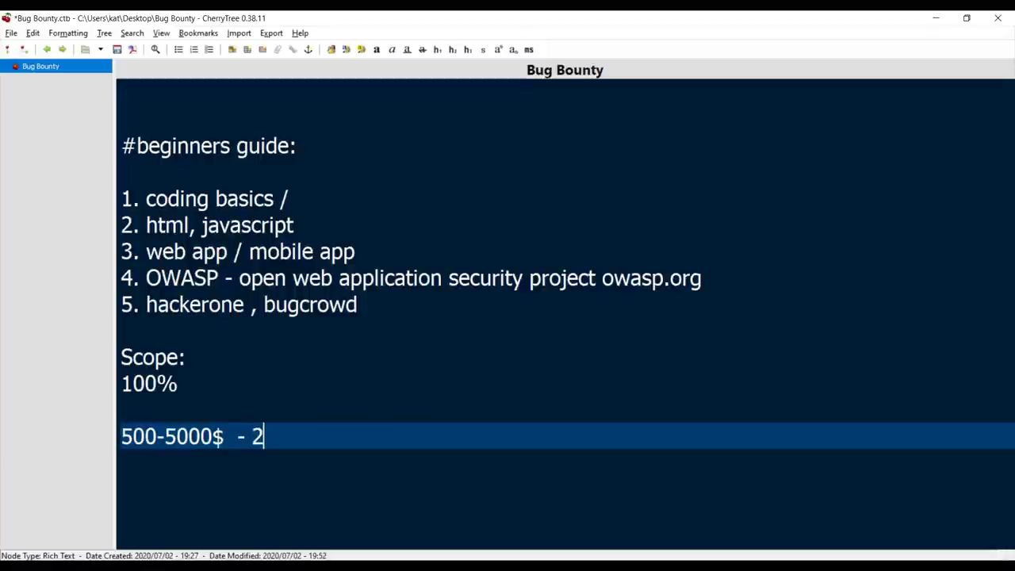
key("BackSpace")
type("13$")
left_click_drag(296, 438, 247, 437)
left_click(317, 462)
left_click(308, 439)
type("- 100")
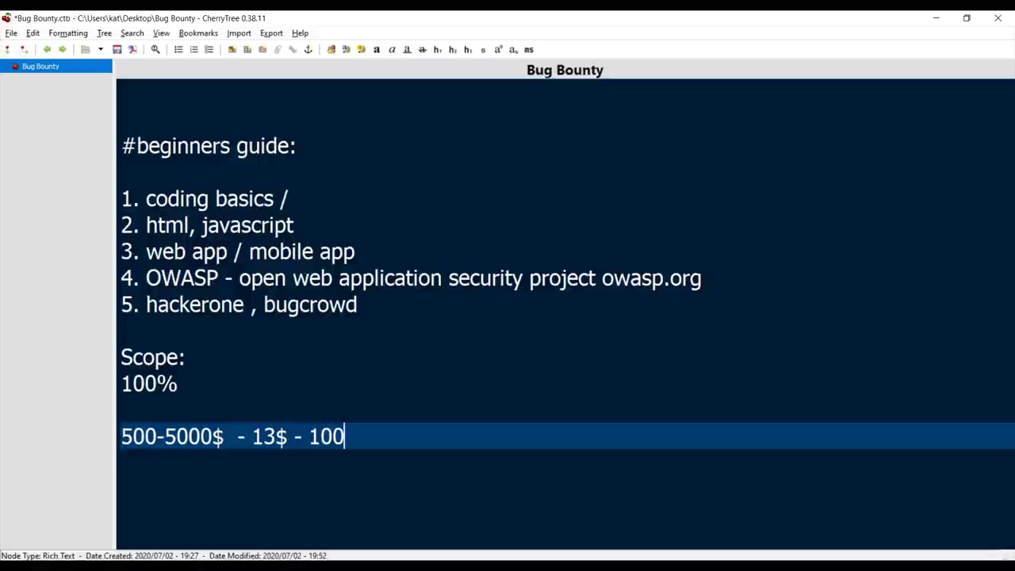
key("ctrl+s")
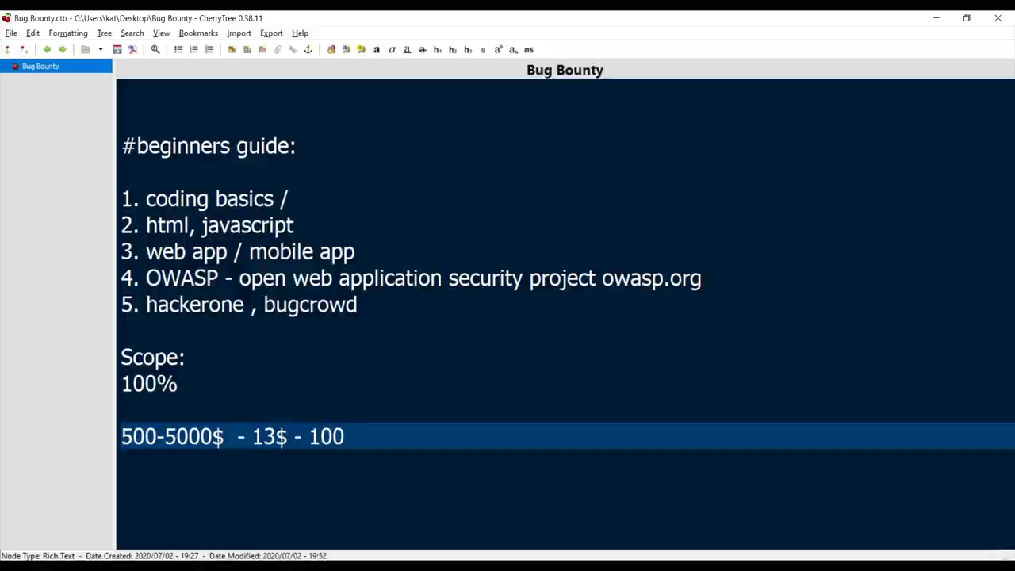
- Delete the "- 13$ - 100" text after 500-5000$ and save the notes
key("BackSpace")
key("BackSpace")
key("BackSpace")
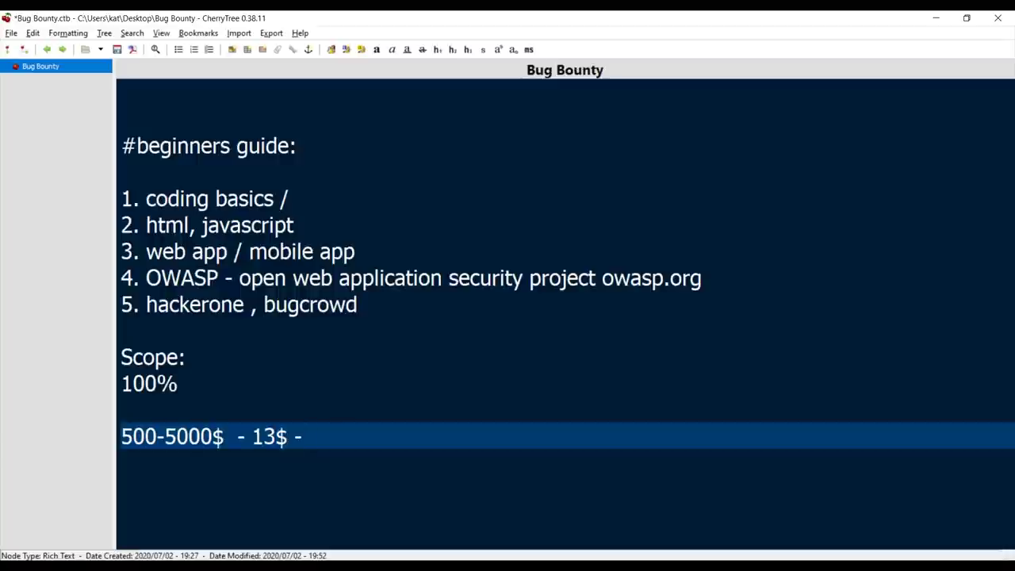
key("BackSpace")
key("BackSpace")
key("BackSpace")
key("BackSpace")
key("BackSpace")
key("BackSpace")
key("BackSpace")
key("BackSpace")
key("BackSpace")
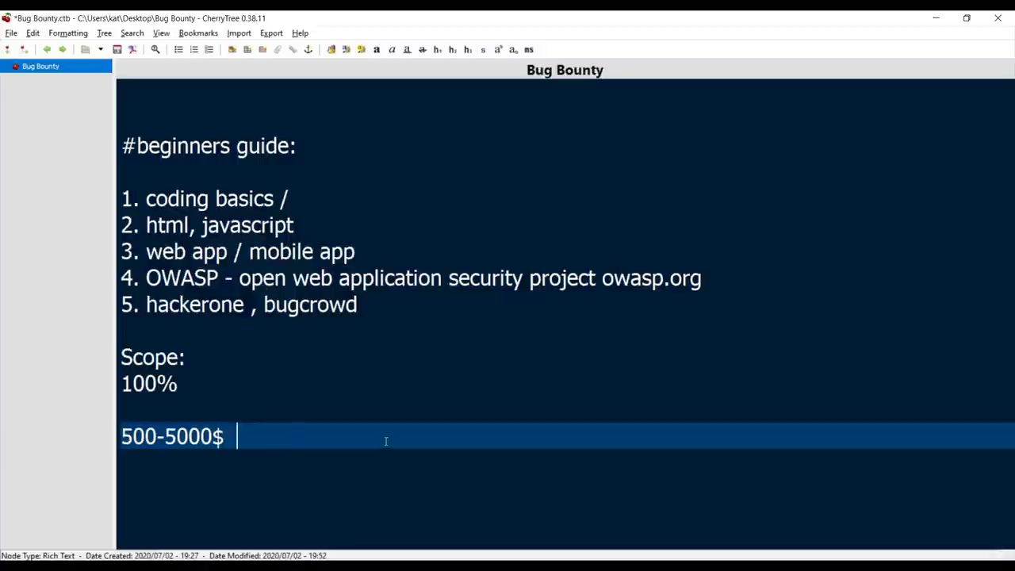
key("ctrl+s")
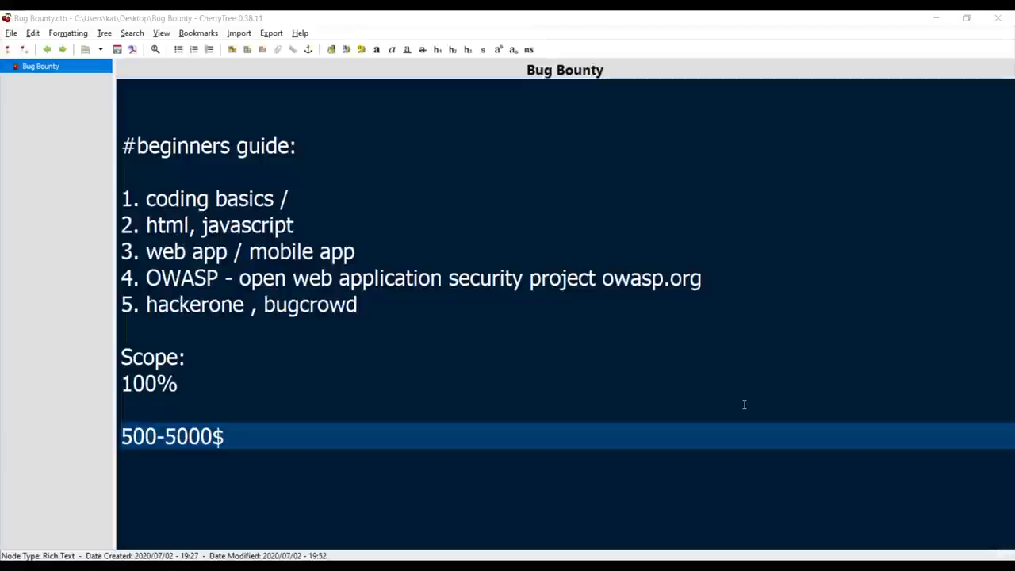
- Add a "Terminlogy:" heading two blank lines below the 500-5000$ line, with several empty lines beneath it for entries
left_click(661, 435)
key("Return")
key("Return")
key("Return")
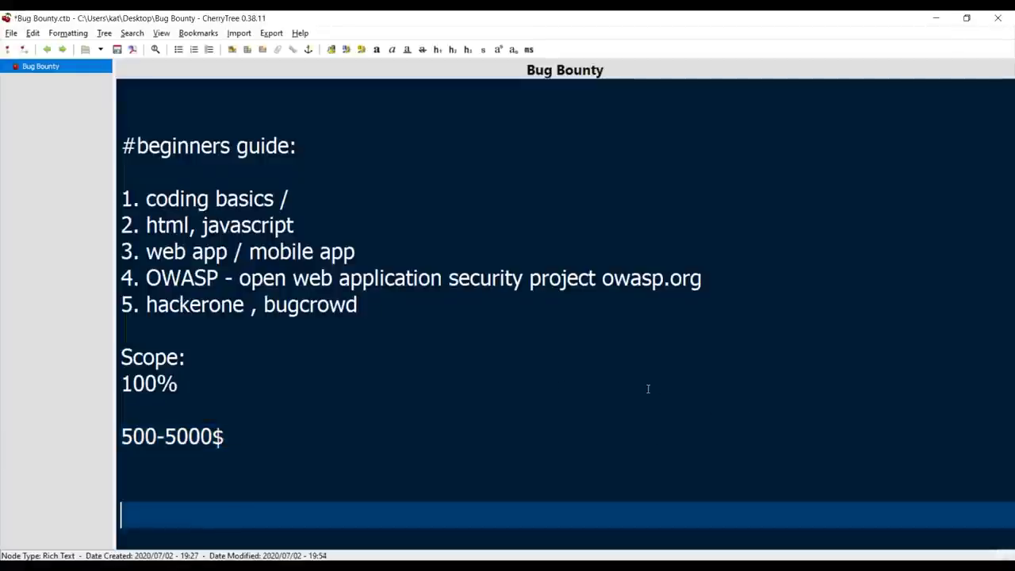
type("Terminlo")
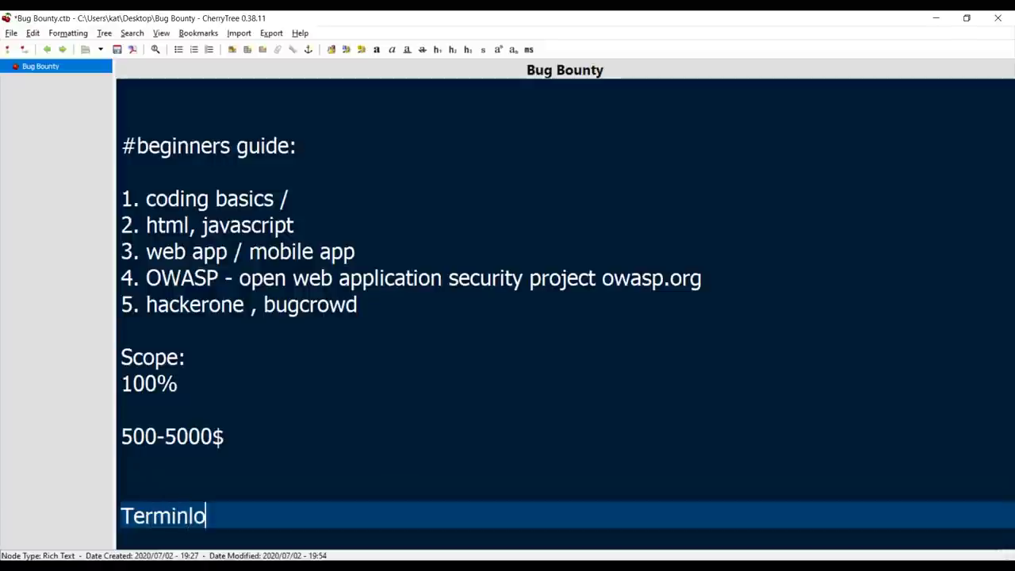
type("gy:")
key("Return")
key("Return")
key("Return")
key("Return")
key("Return")
key("Return")
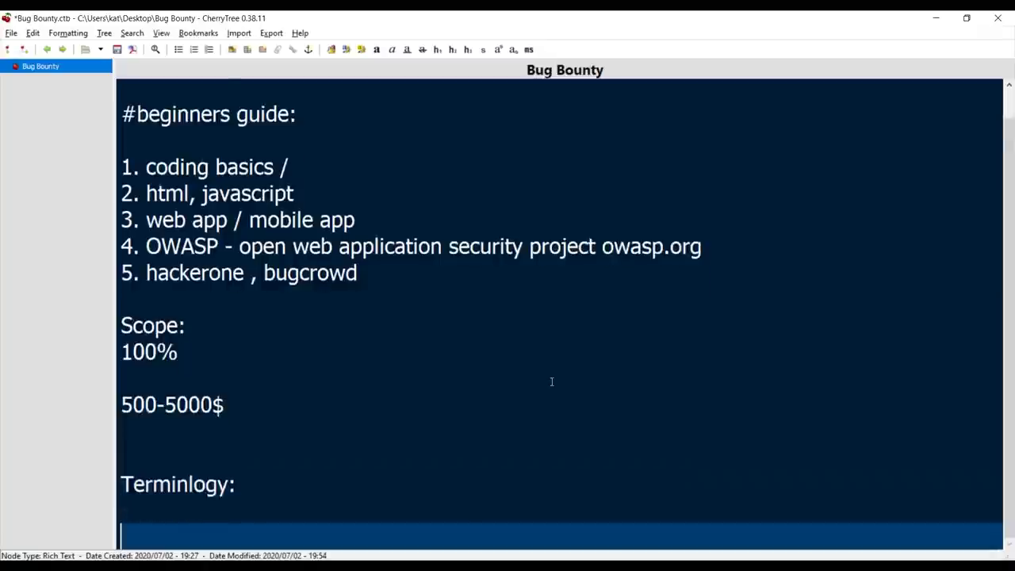
left_click(205, 423)
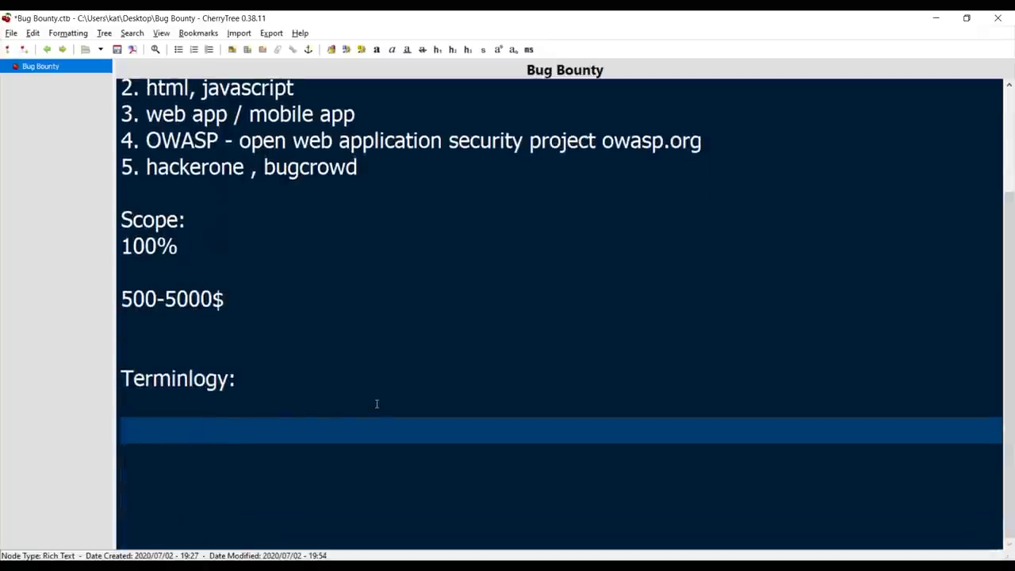
- Write "bug bounty program - BBP" as the first entry under the Terminlogy heading
type("bug bounty")
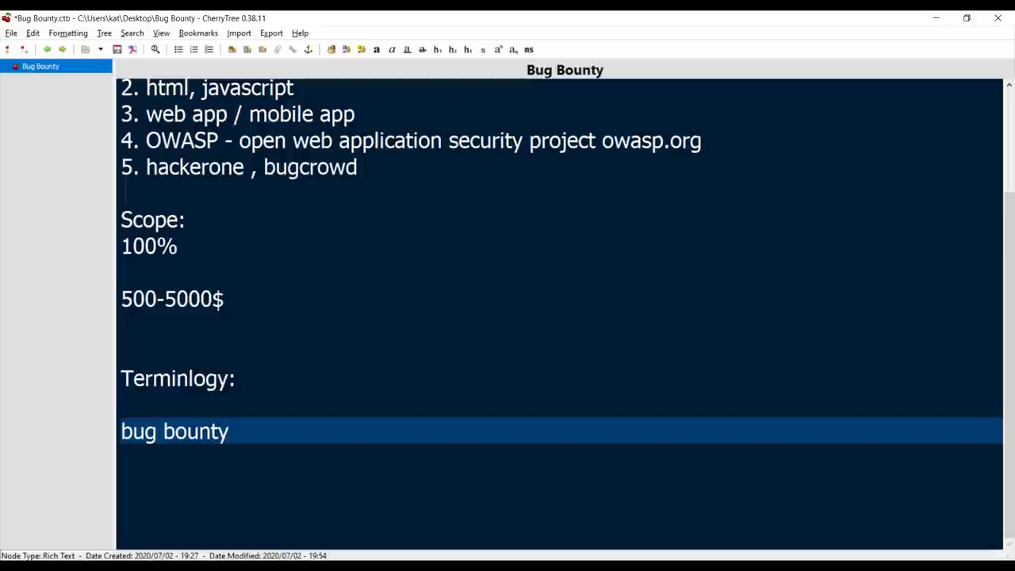
type("progra")
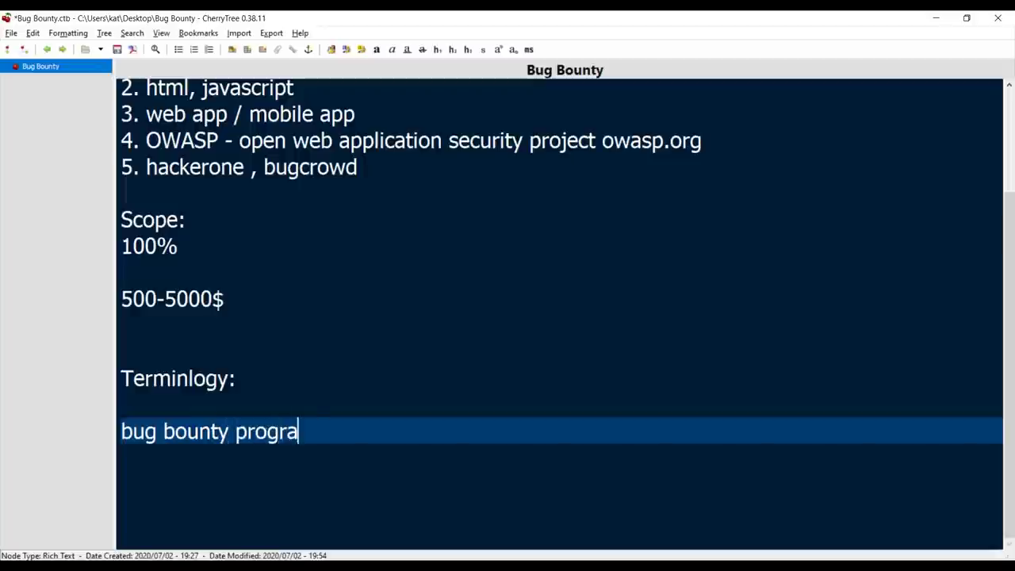
type("m - BBP")
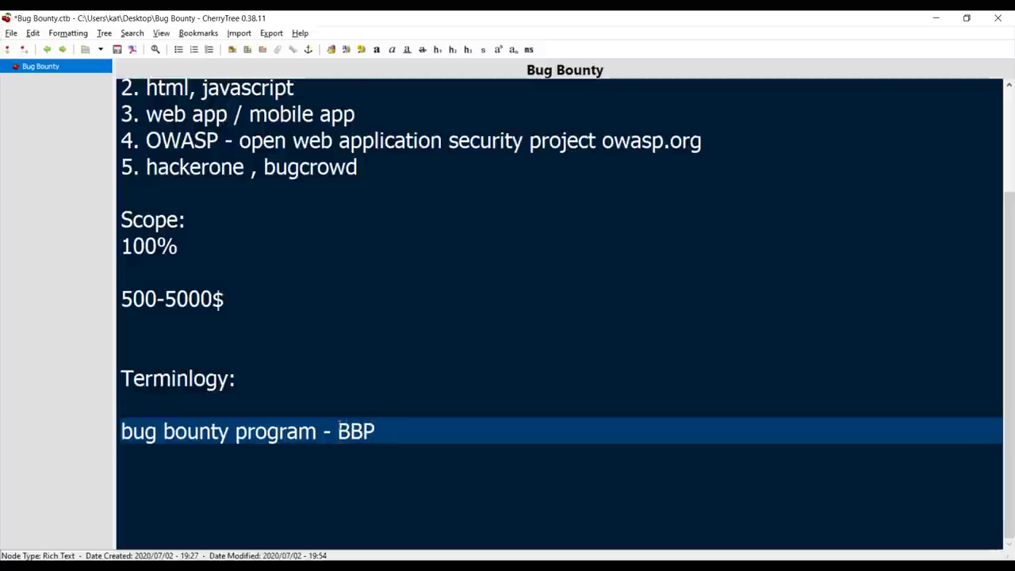
left_click_drag(338, 431, 389, 432)
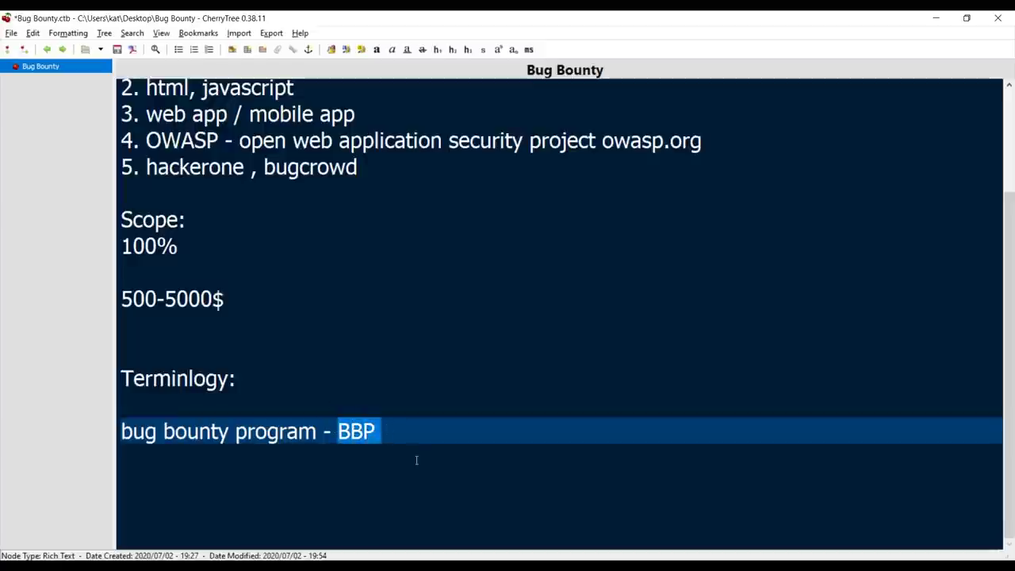
left_click(385, 422)
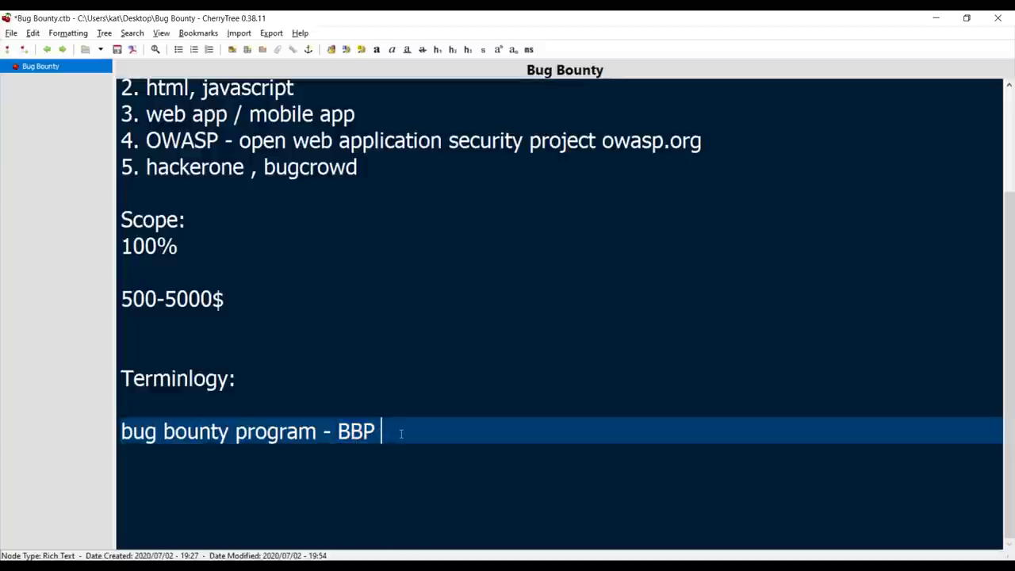
- Append ", BBH/researcher/" to the bug bounty program entry and save the notes
type(", BBH")
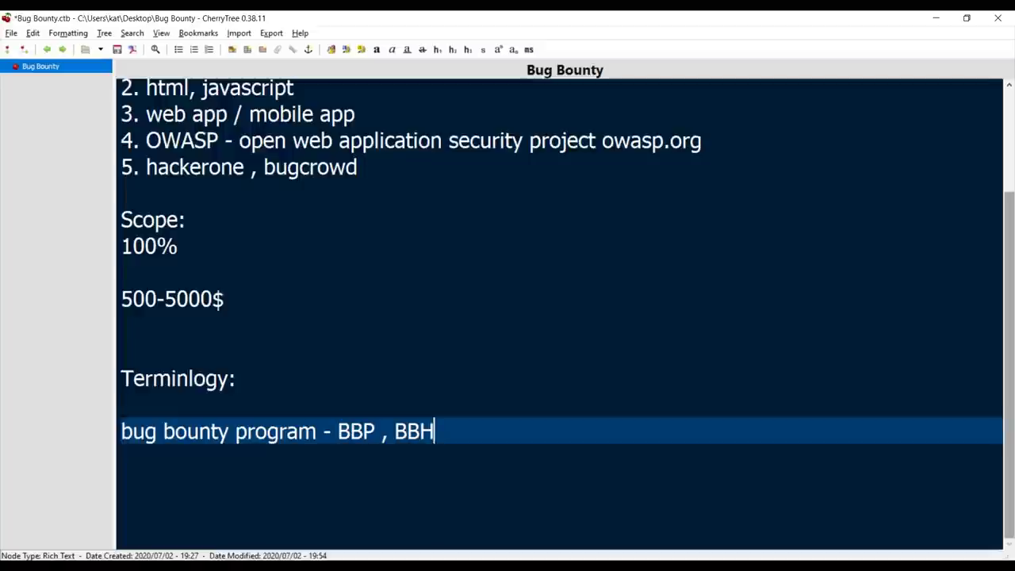
type("/resea")
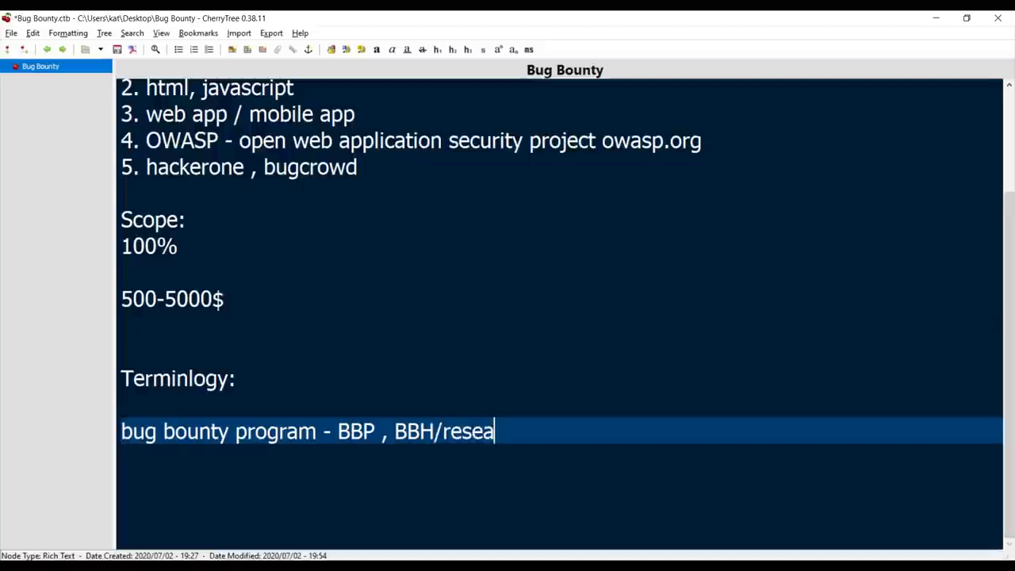
type("rcher/")
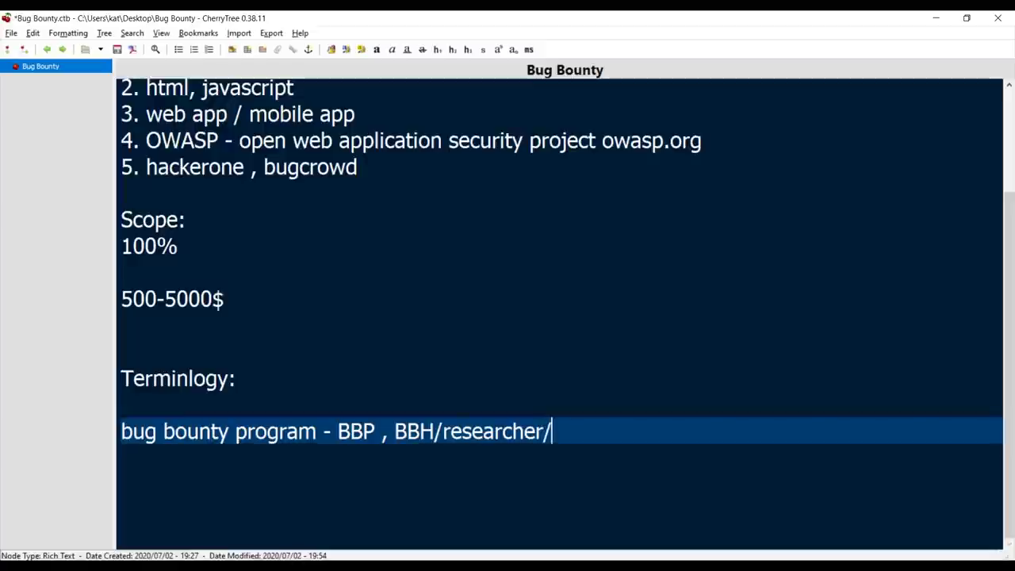
key("ctrl+s")
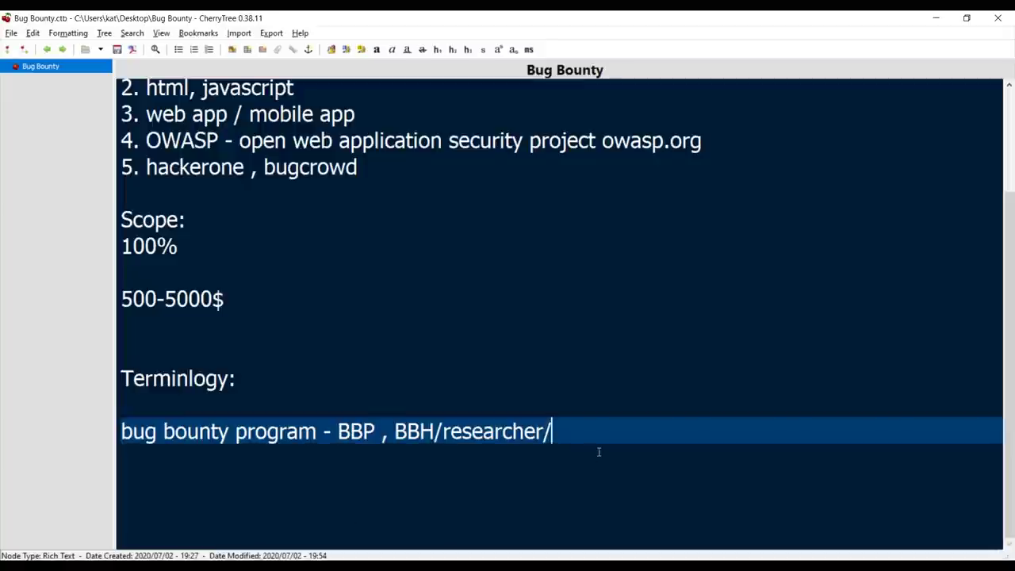
- Add the entry "POC - proof of concept" after a blank line below the bug bounty program entry and save the notes
key("Return")
type("POC")
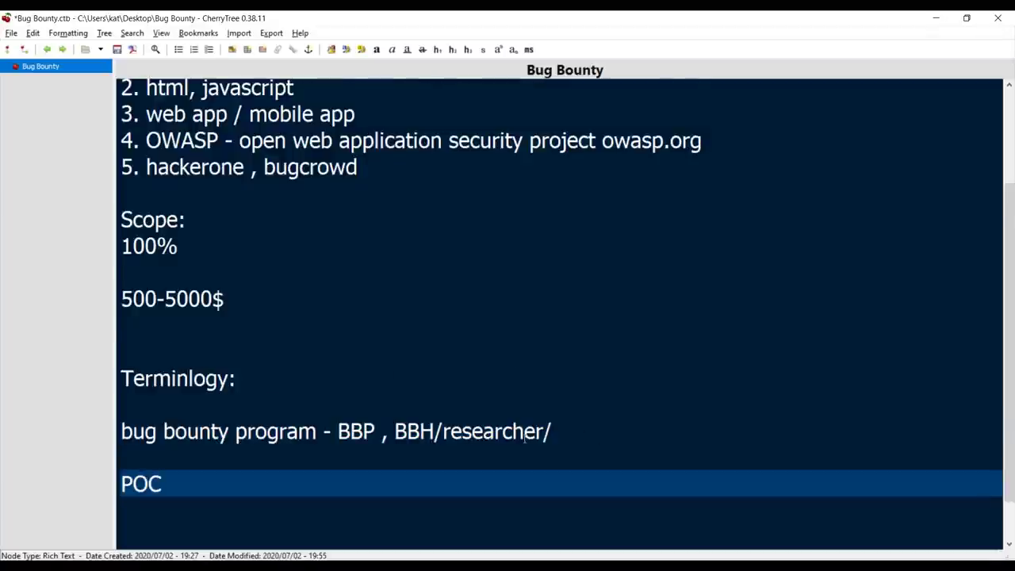
scroll(513, 441, "down", 1)
type("- proof of concepr")
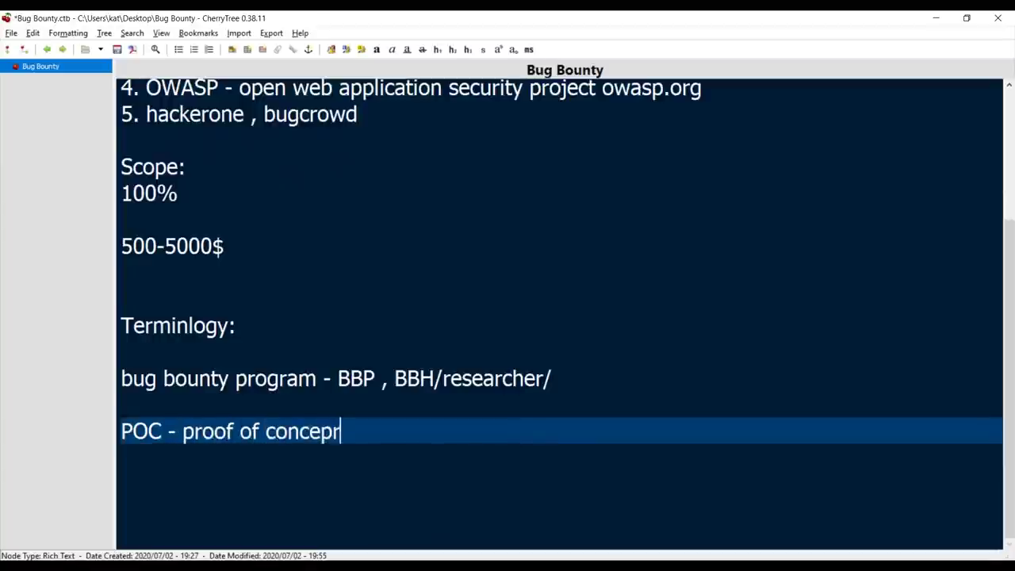
key("BackSpace")
type("t")
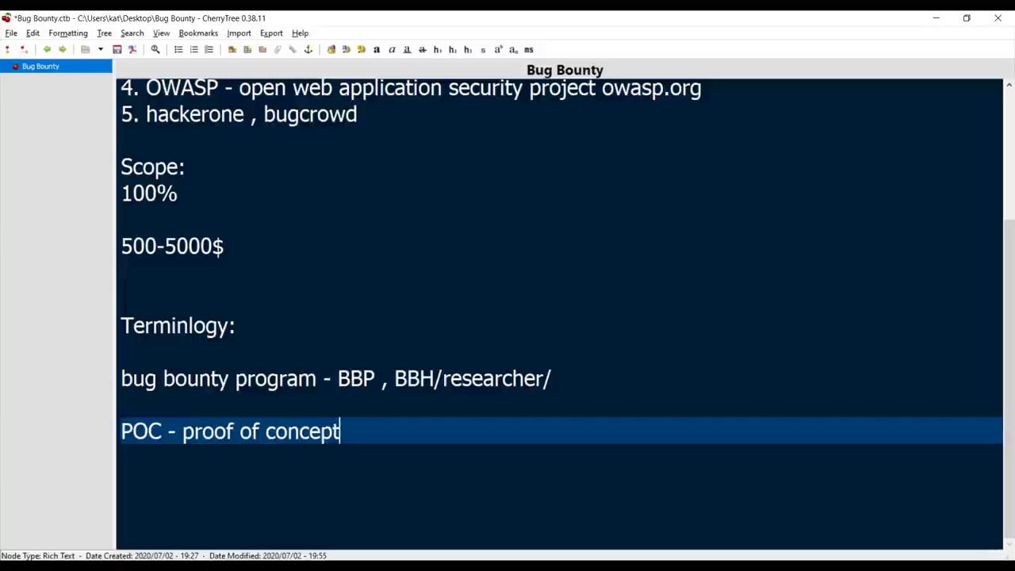
key("ctrl+s")
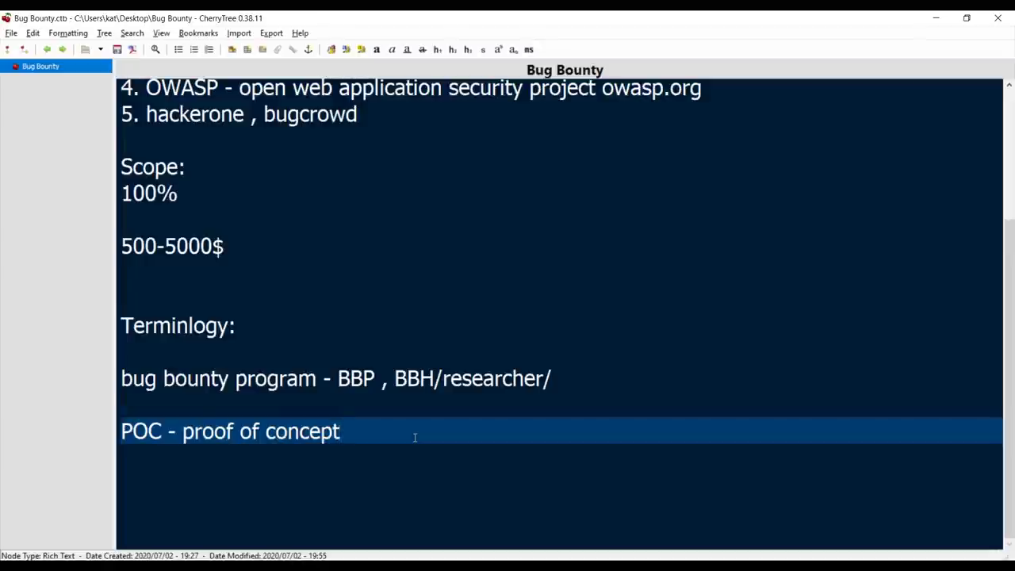
- Start a new entry "duplicate - amazon" after a blank line below the POC entry
key("Return")
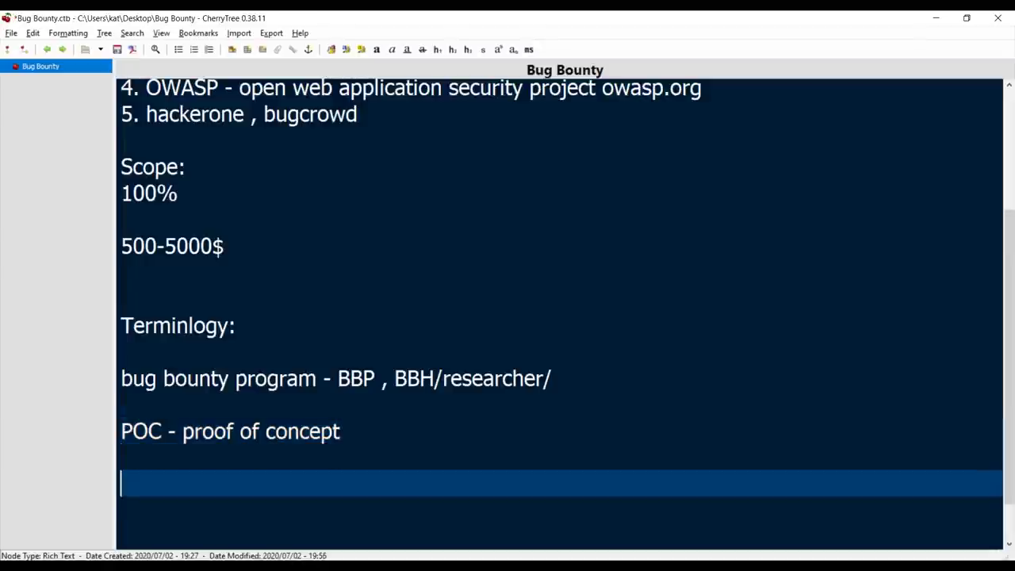
scroll(415, 437, "down", 1)
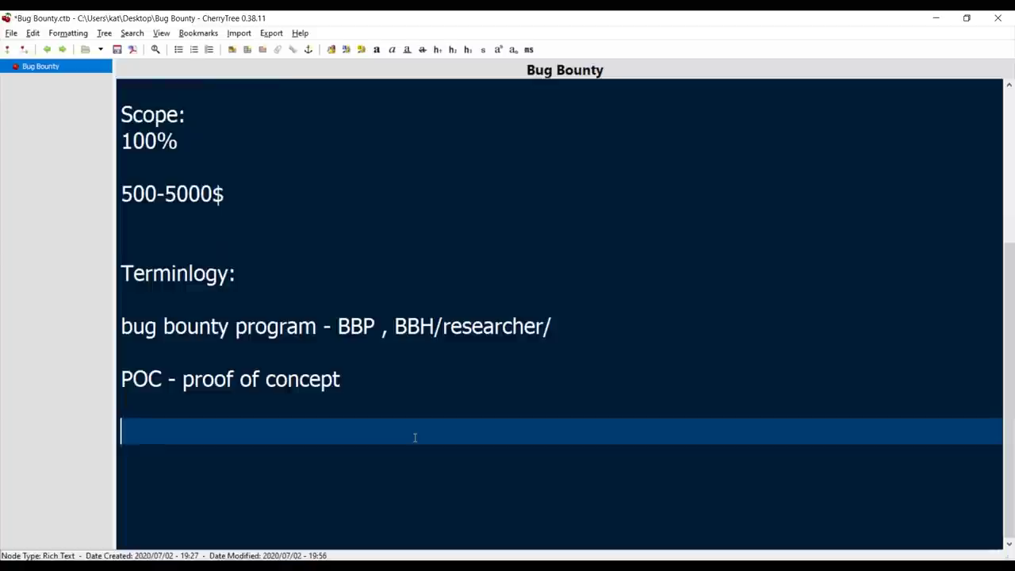
type("duplicate")
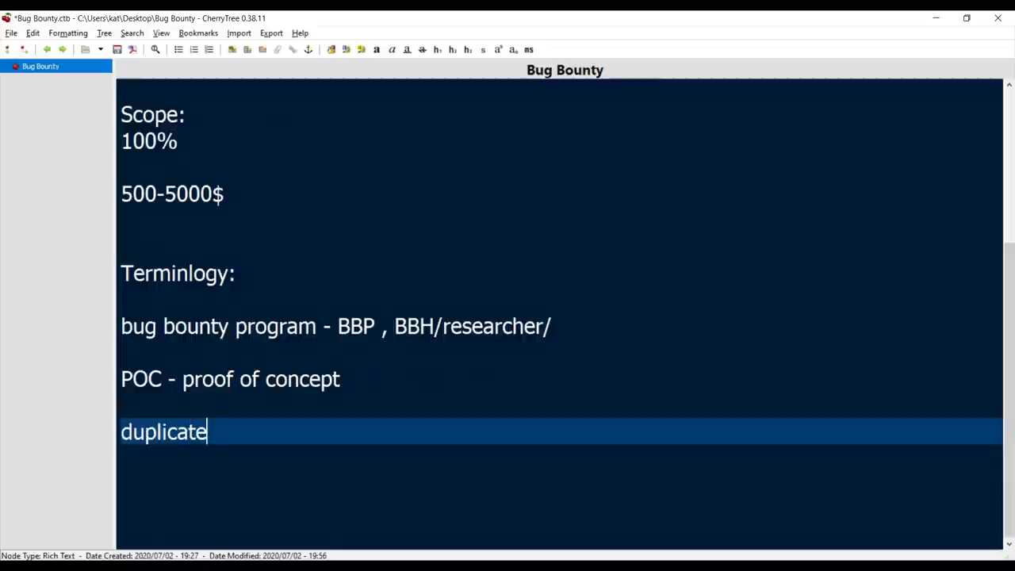
type("- amzon")
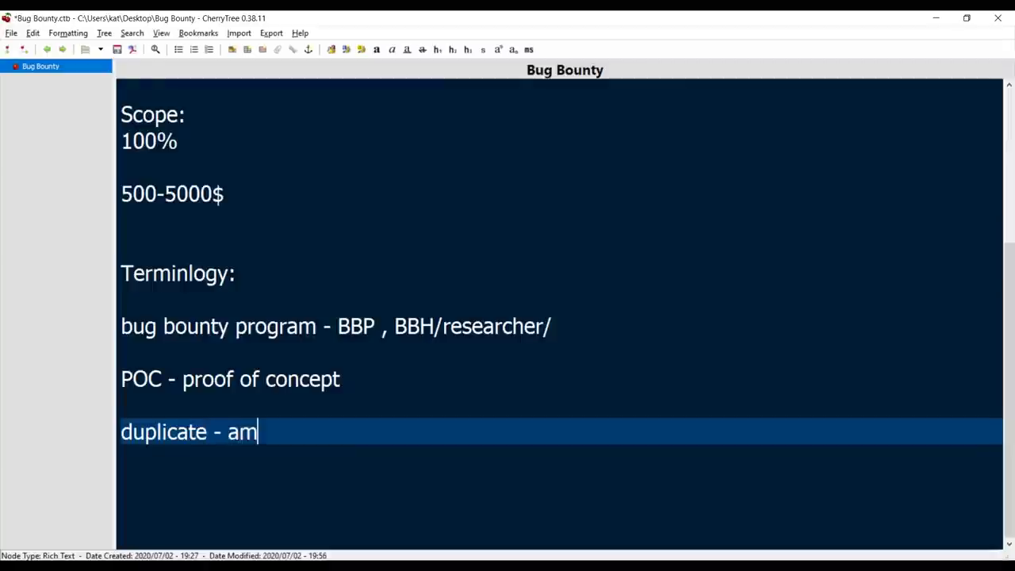
key("BackSpace")
key("BackSpace")
key("BackSpace")
type("azon")
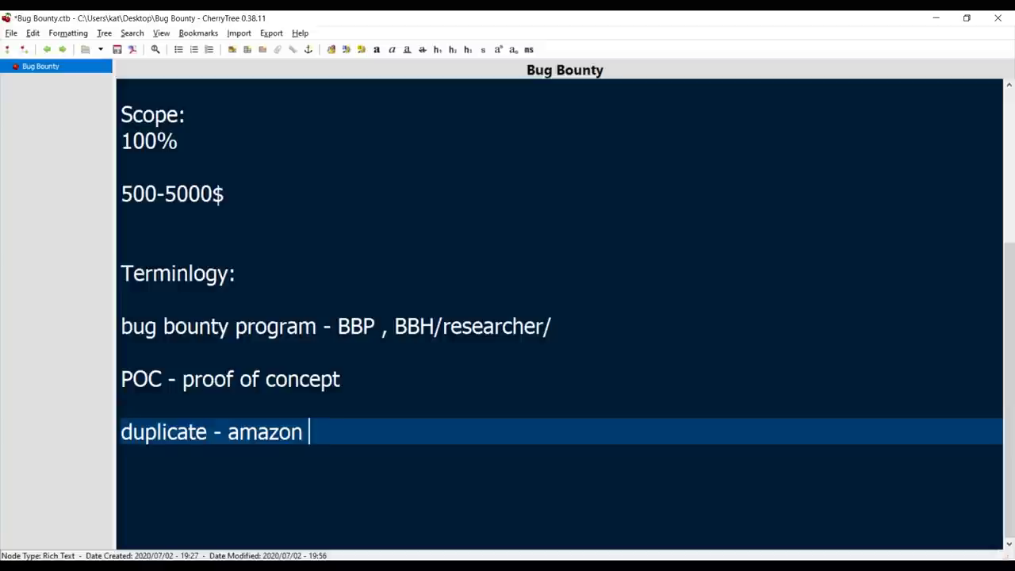
- Extend the duplicate entry with ". 1st reported myself , 2nd report - friend"
type(". 1st reported")
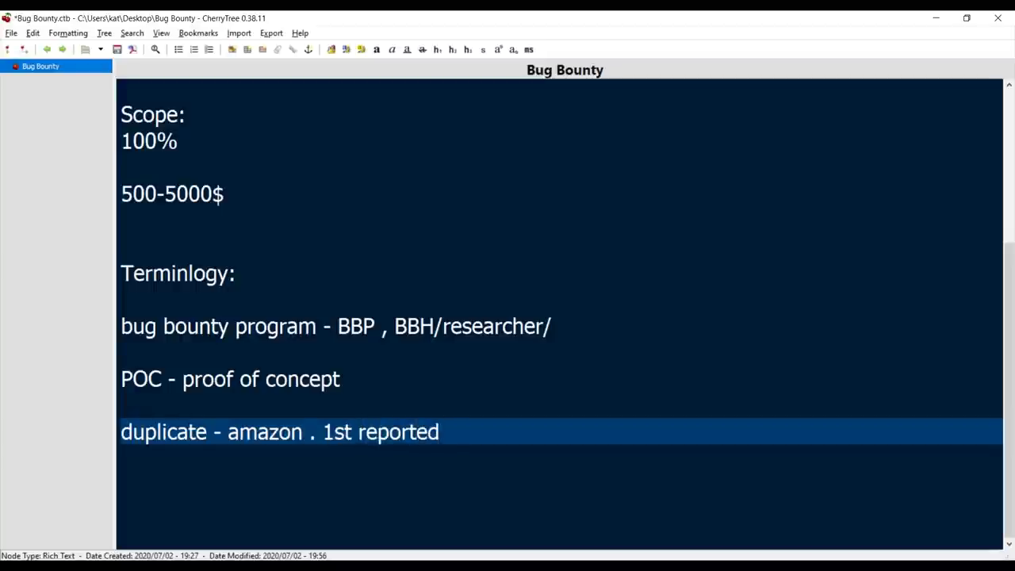
type(" myself ,")
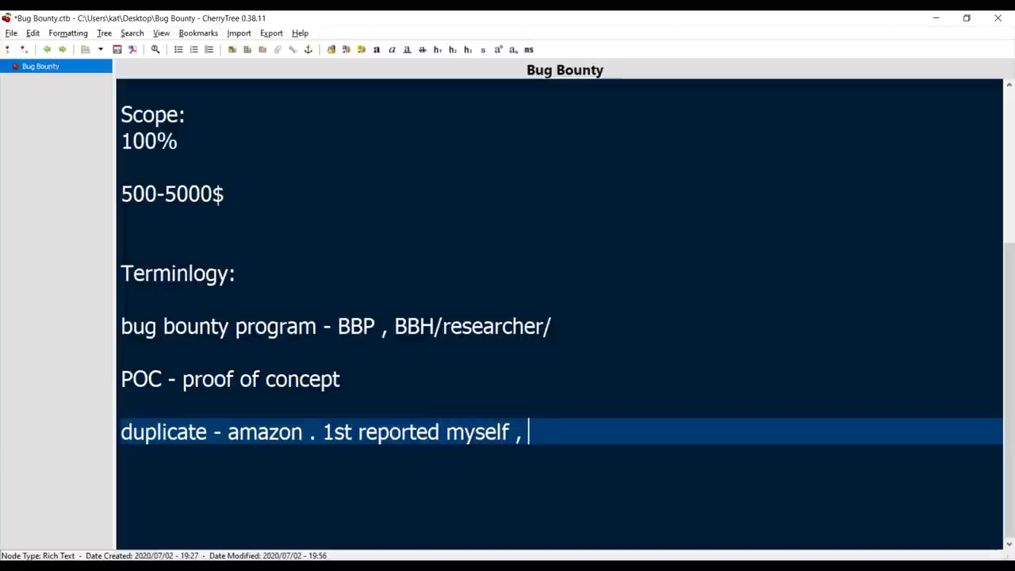
type("2nd report - friednd")
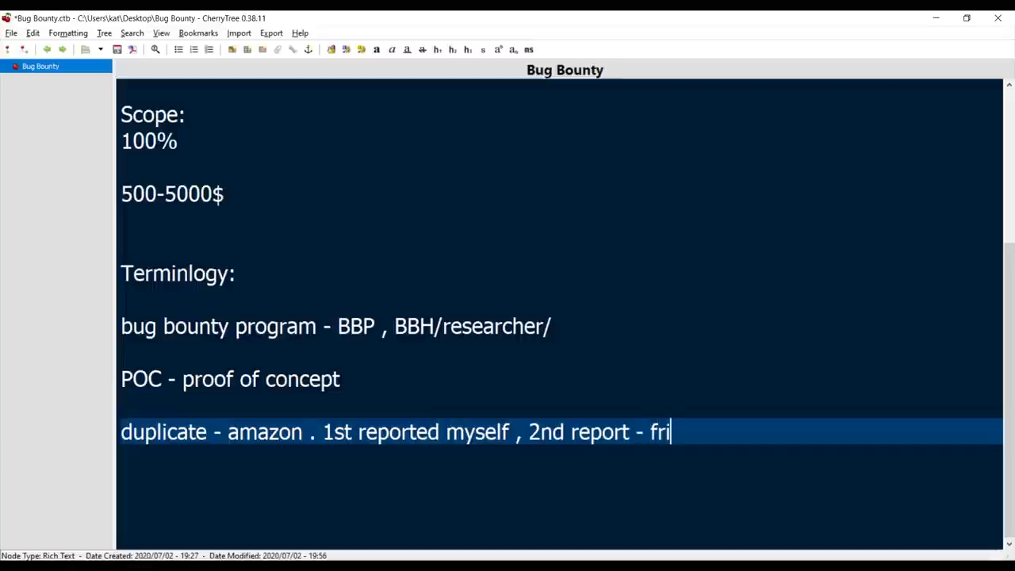
key("BackSpace")
key("BackSpace")
key("BackSpace")
type("nd")
- Highlight the 1st report, the 2nd report and the word "duplicate" in turn in the duplicate entry, and save the notes
left_click(510, 432)
double_click(510, 431)
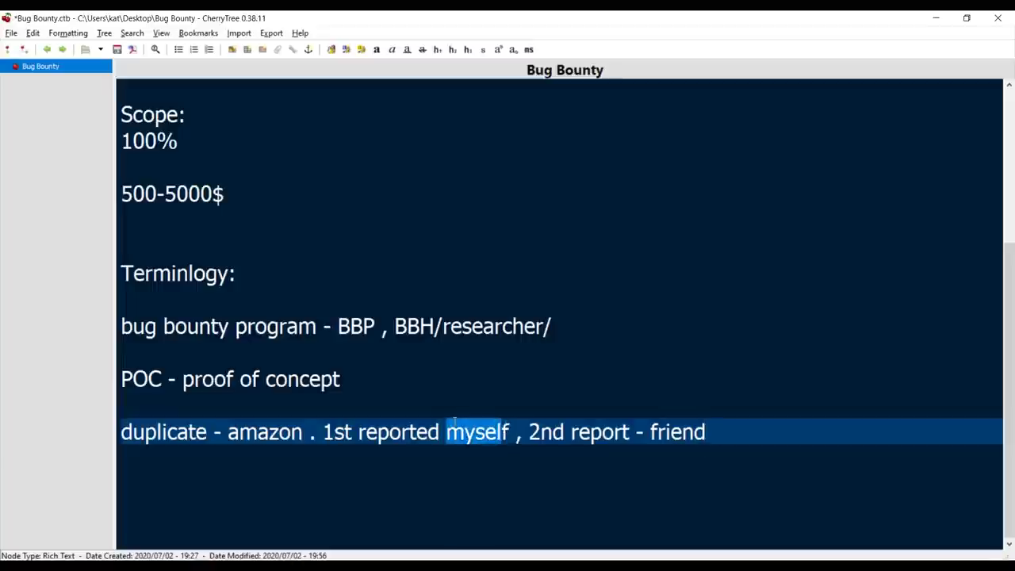
left_click_drag(510, 431, 324, 434)
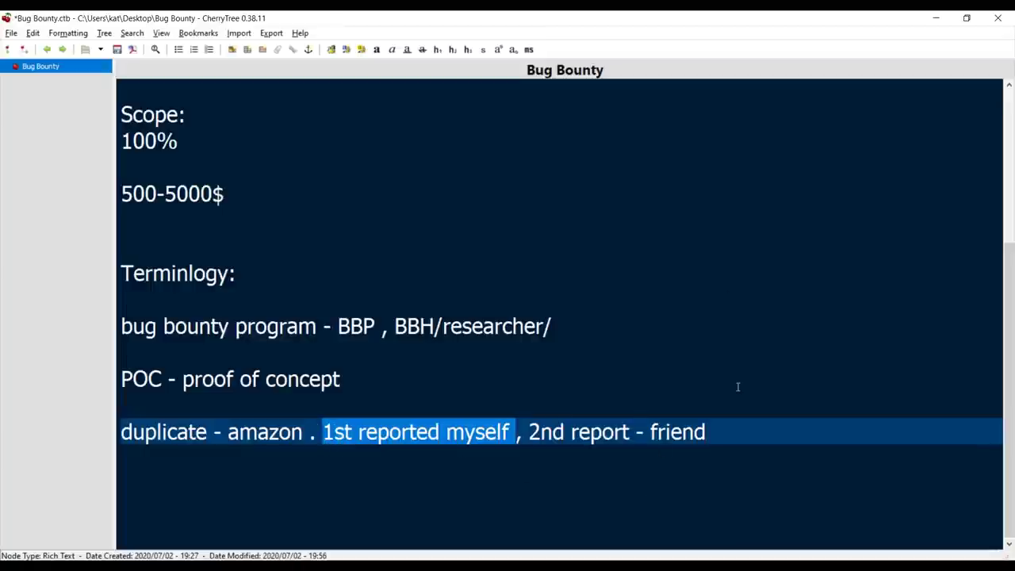
left_click_drag(744, 431, 528, 435)
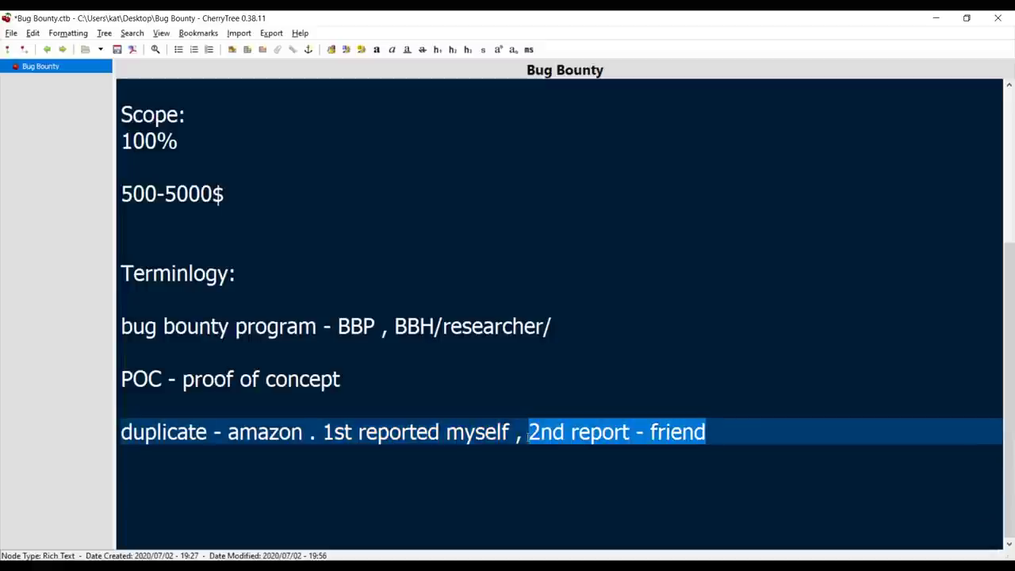
double_click(157, 431)
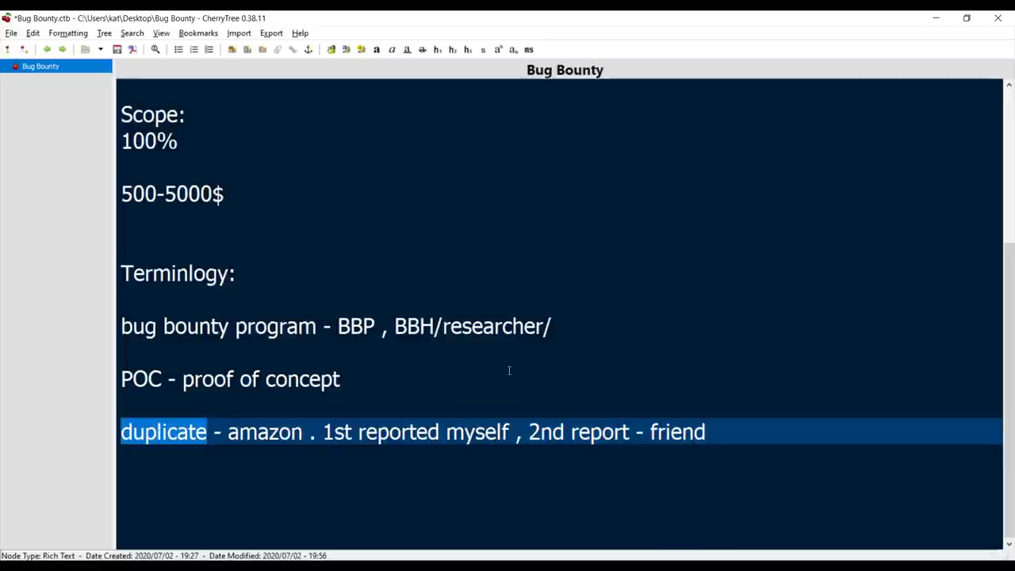
left_click(776, 426)
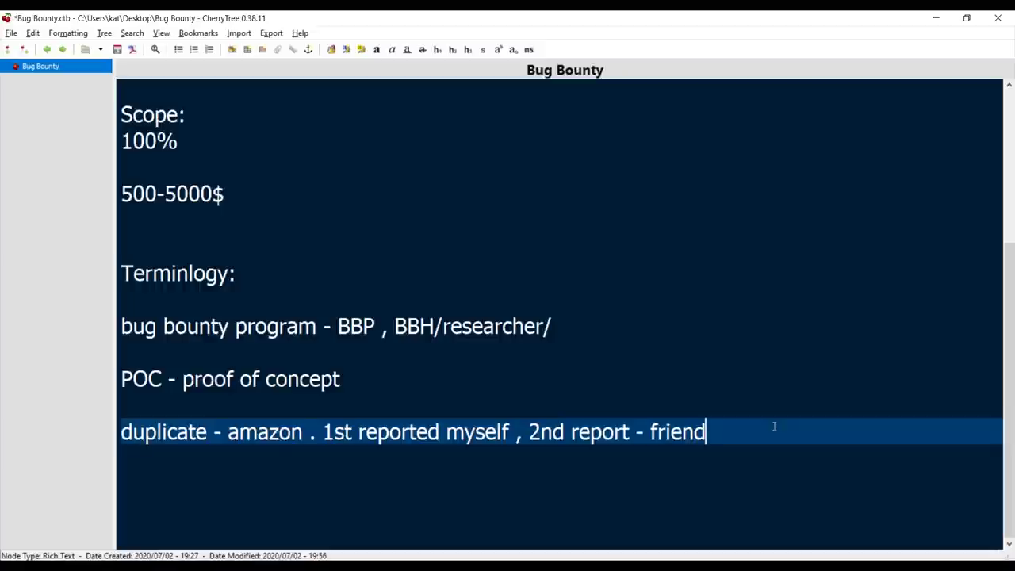
key("ctrl+s")
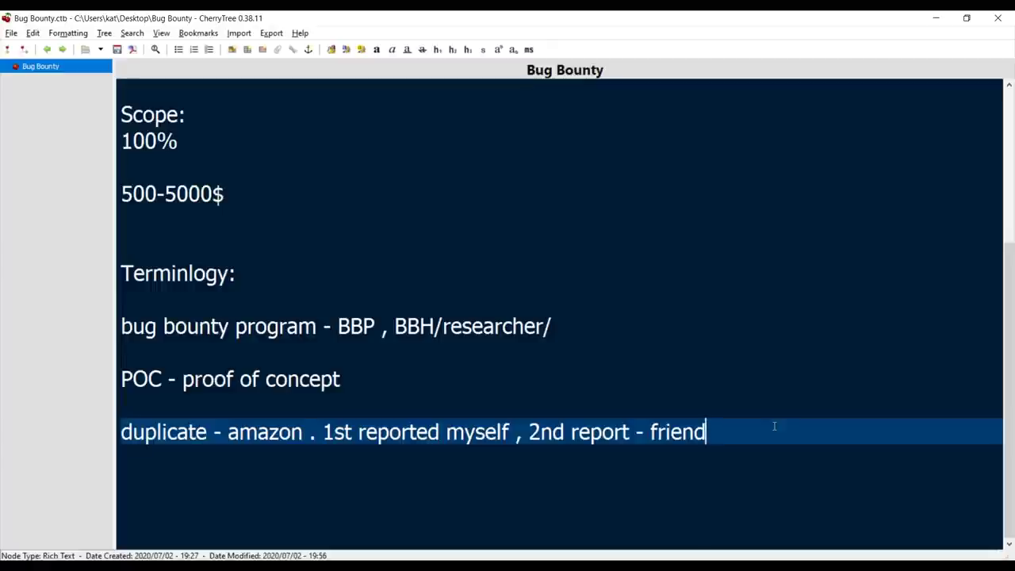
double_click(155, 430)
left_click(204, 480)
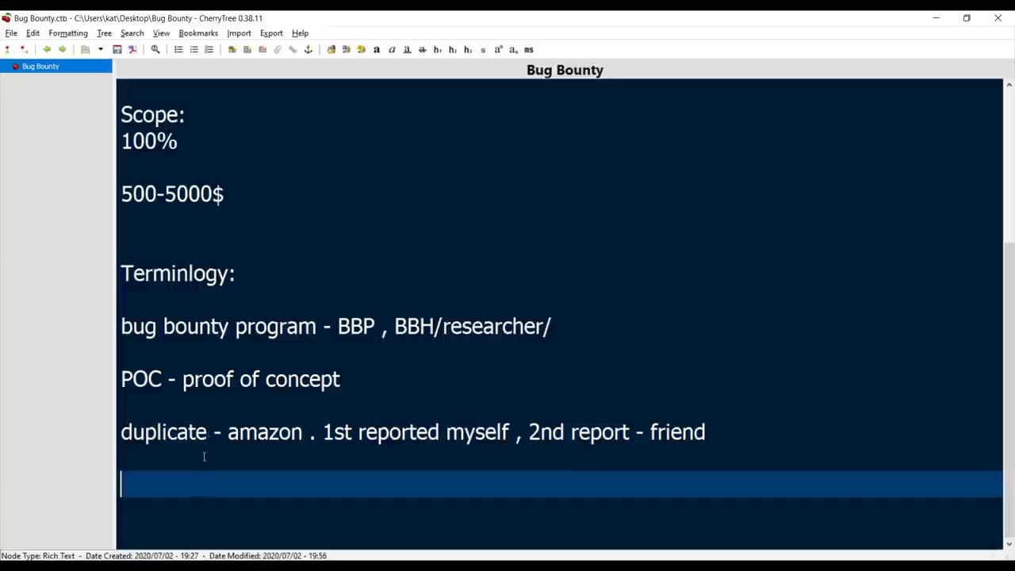
double_click(209, 434)
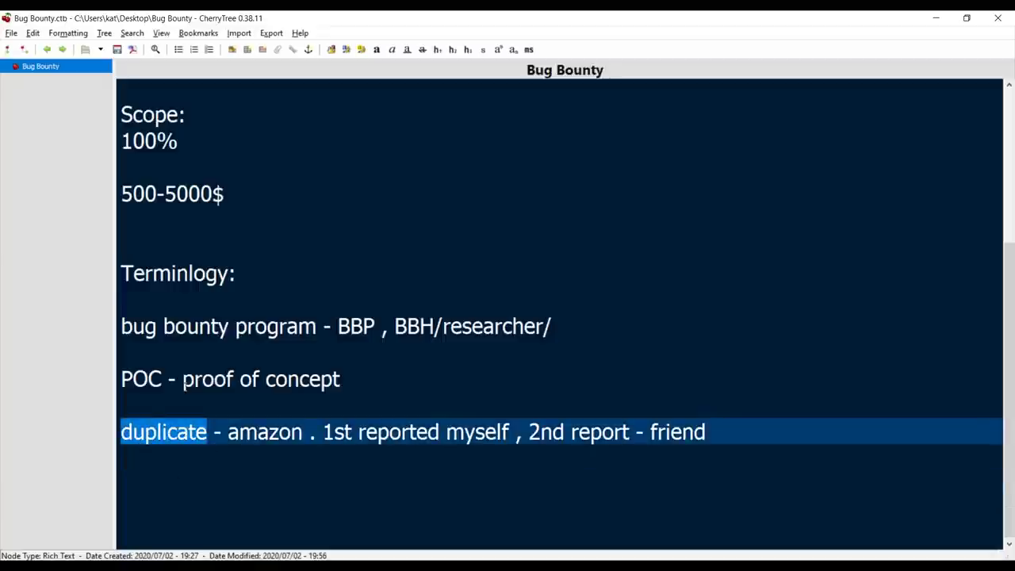
- Add the entry "report -" after a blank line below the duplicate entry and save the notes
left_click(192, 473)
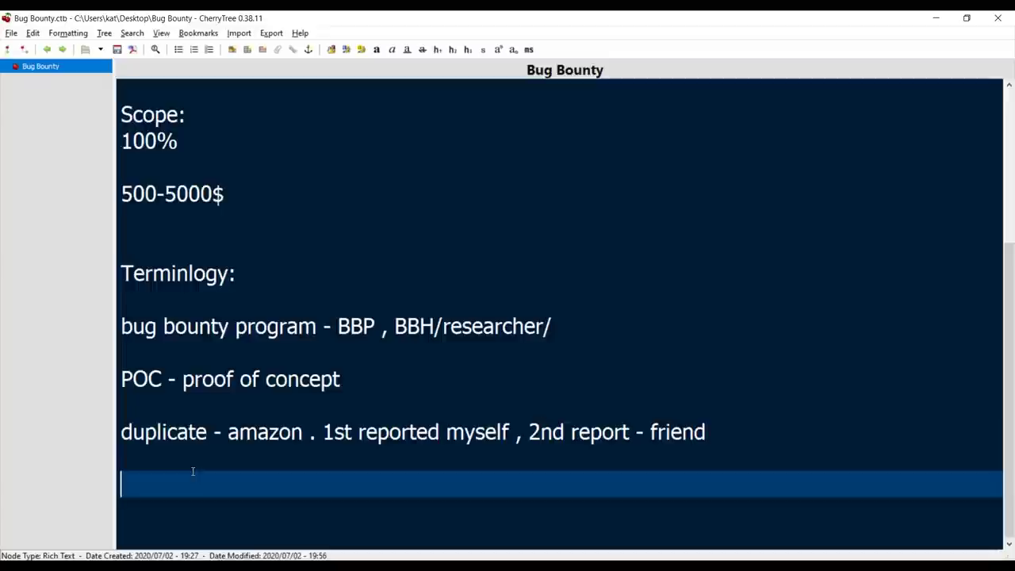
type("repo")
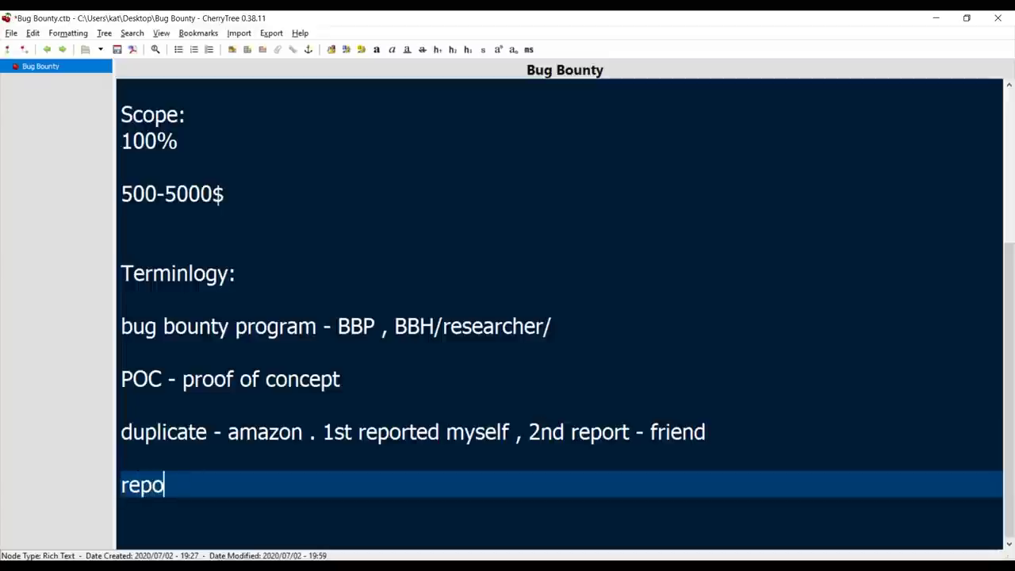
type("rt -")
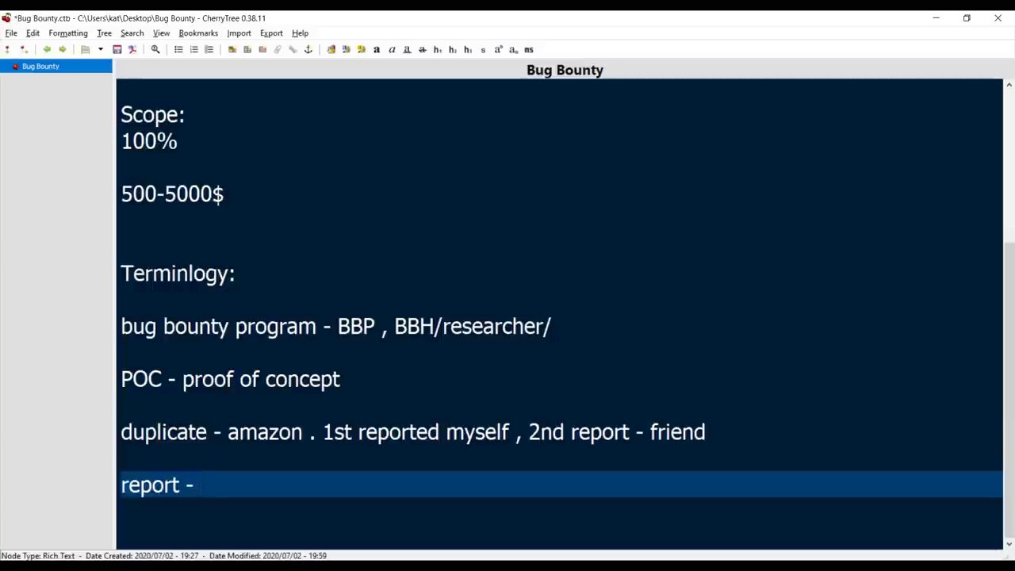
key("ctrl+s")
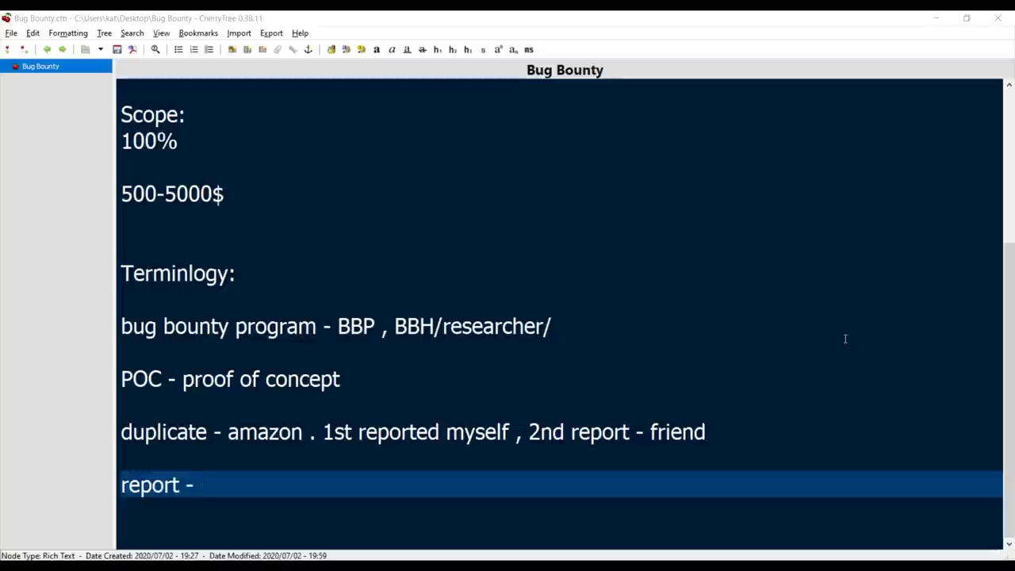
- Add the entry "disclosure" after a blank line below the report entry, followed by empty lines for more terms
left_click(659, 487)
key("Return")
type("disclosure")
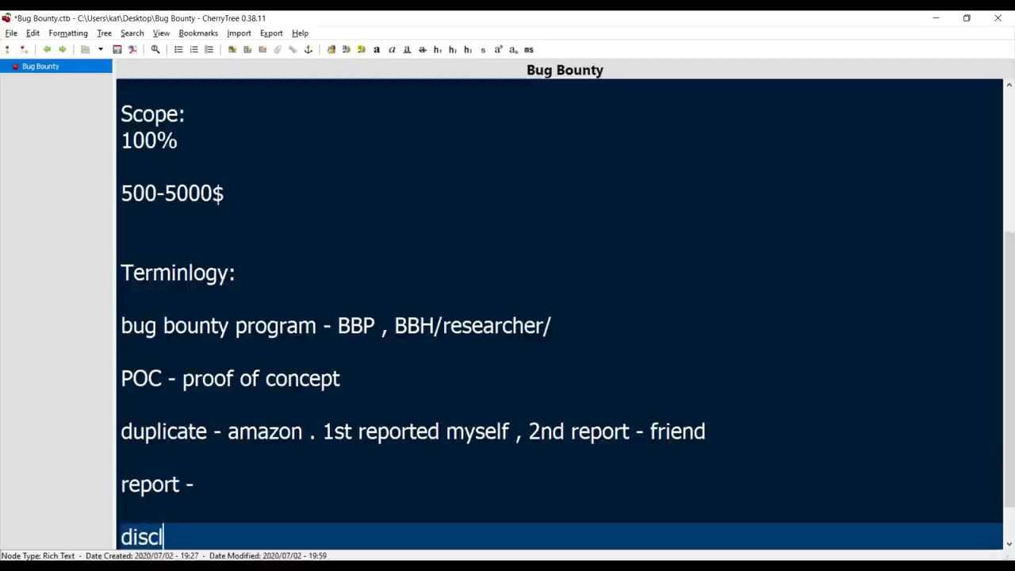
key("Return")
key("Return")
key("Return")
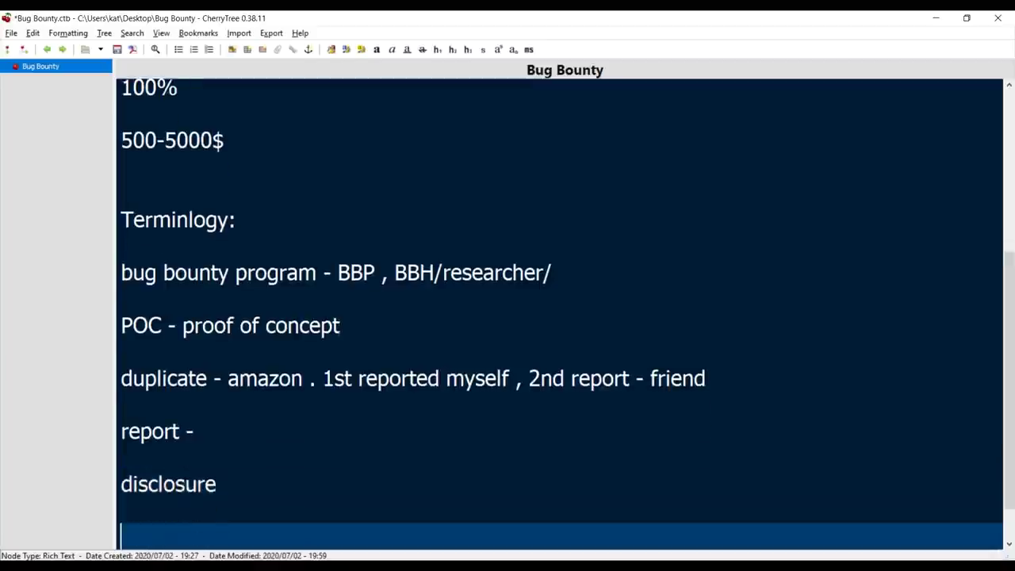
- Extend the disclosure entry with "- full , partial", saving the notes along the way
left_click(331, 450)
type("-")
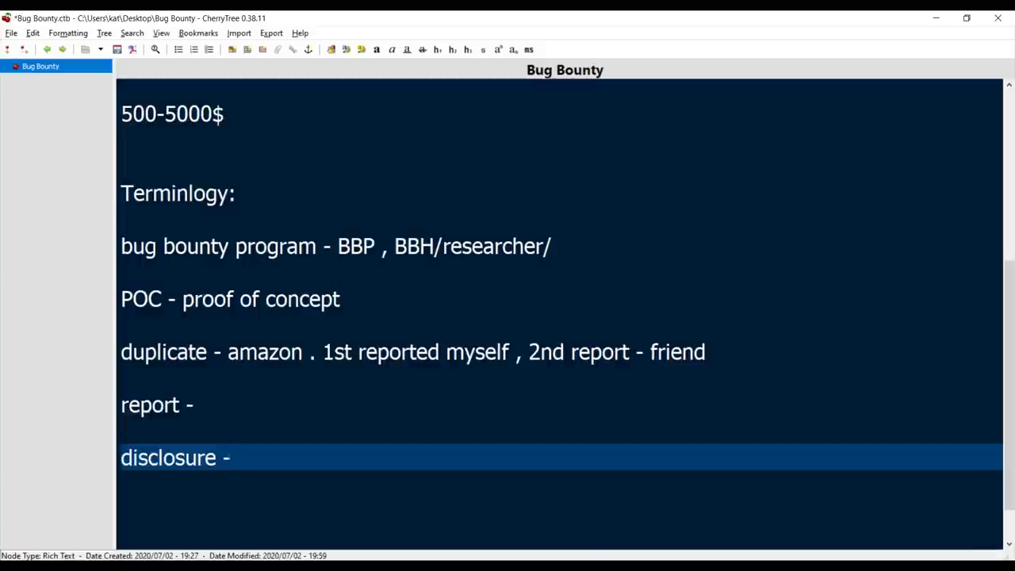
key("ctrl+s")
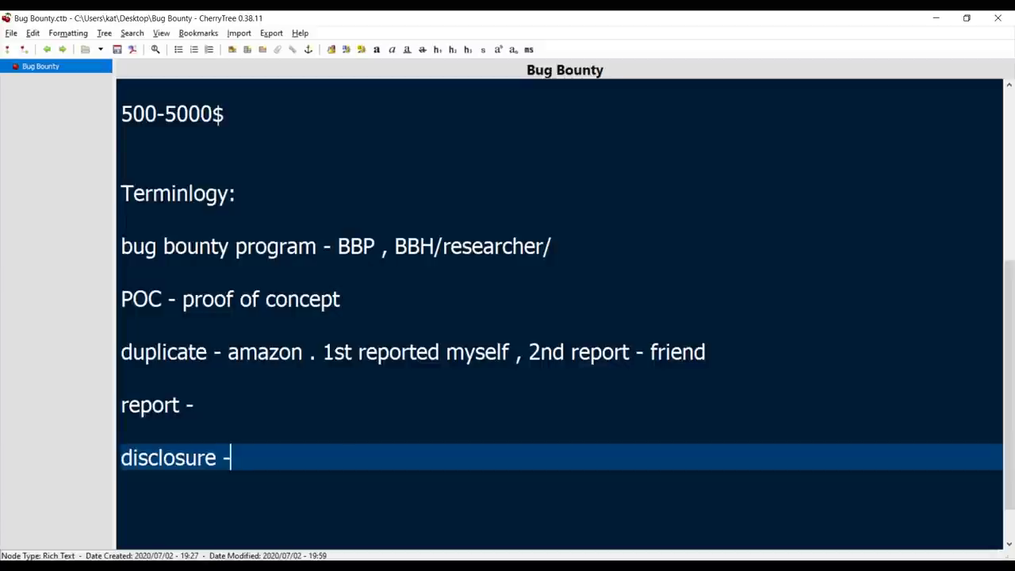
type("full ,")
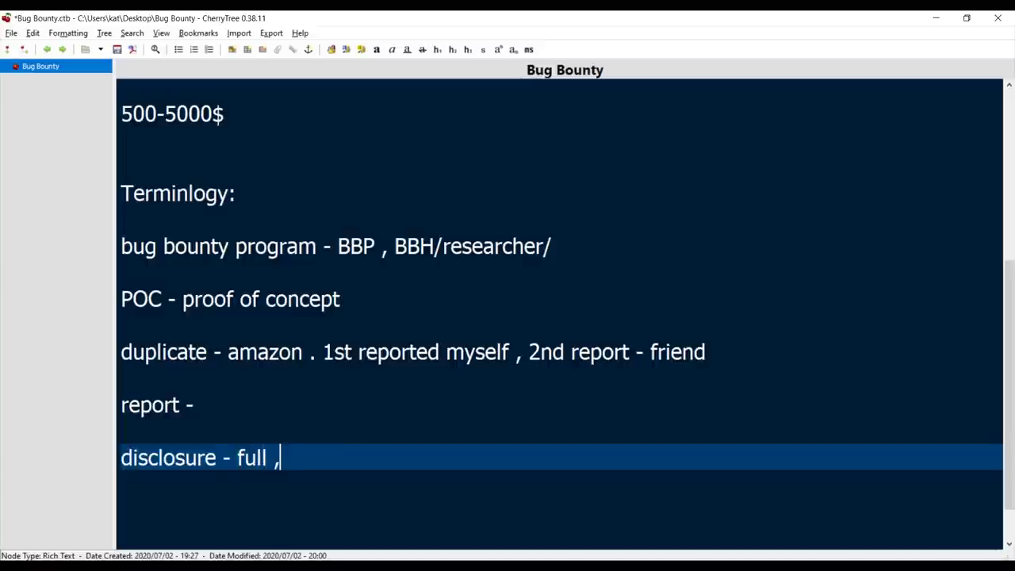
type("p")
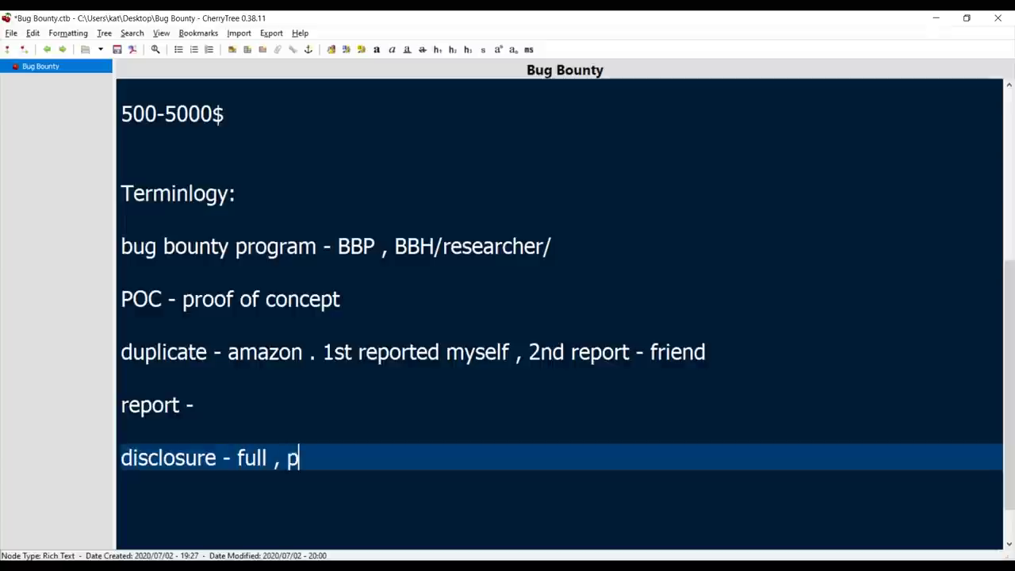
type("artial")
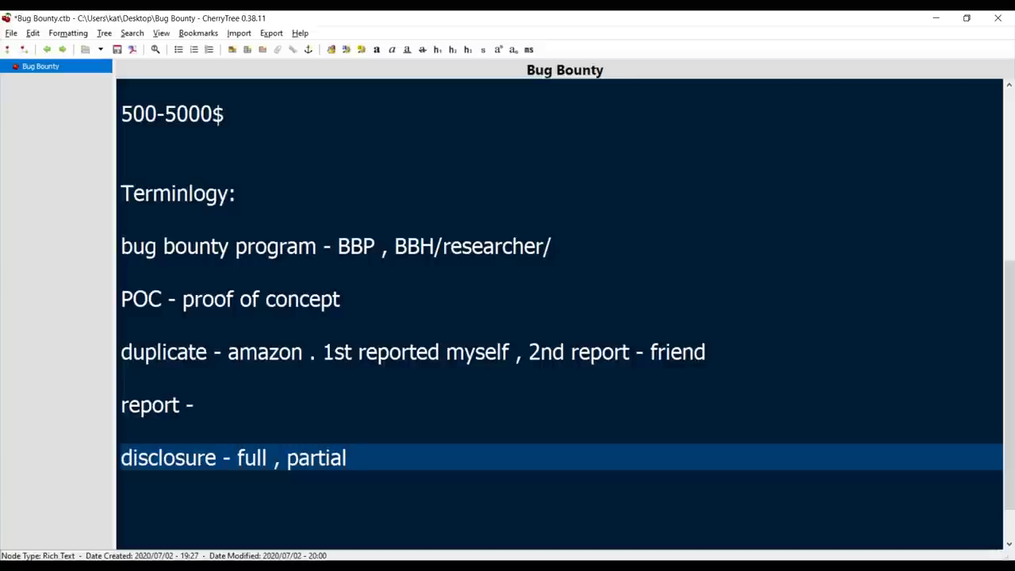
- Highlight the terms from "bug bounty program" through "disclosure" in turn, clear the selection and save the notes
left_click_drag(318, 247, 157, 251)
left_click(137, 279)
triple_click(142, 299)
double_click(159, 352)
double_click(149, 404)
double_click(161, 459)
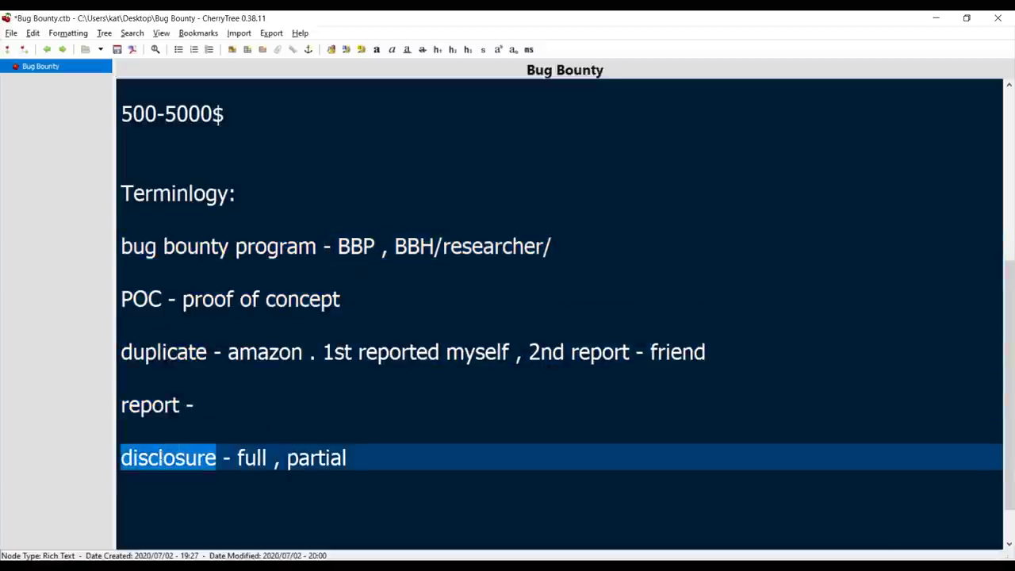
left_click(424, 453)
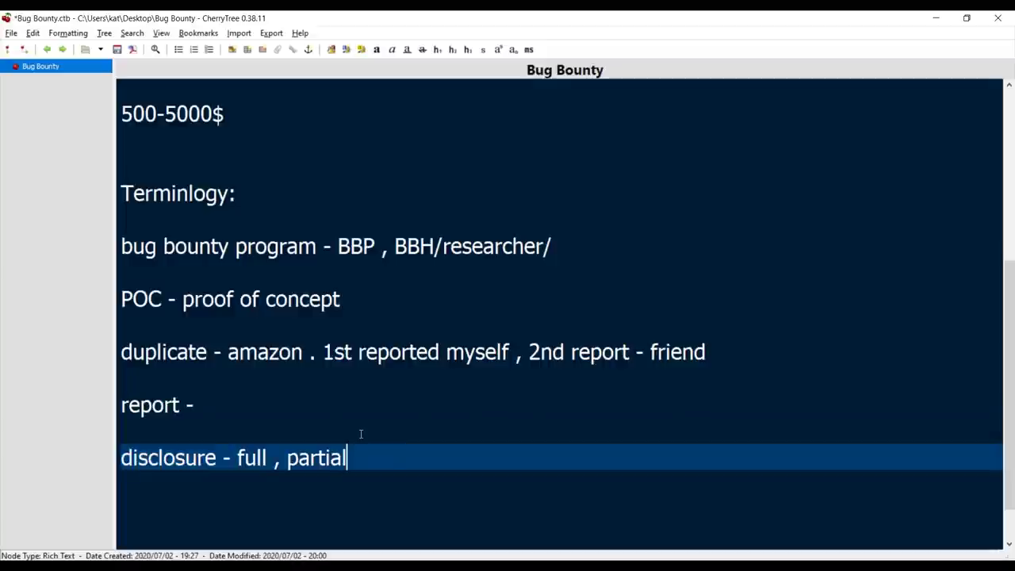
key("ctrl+s")
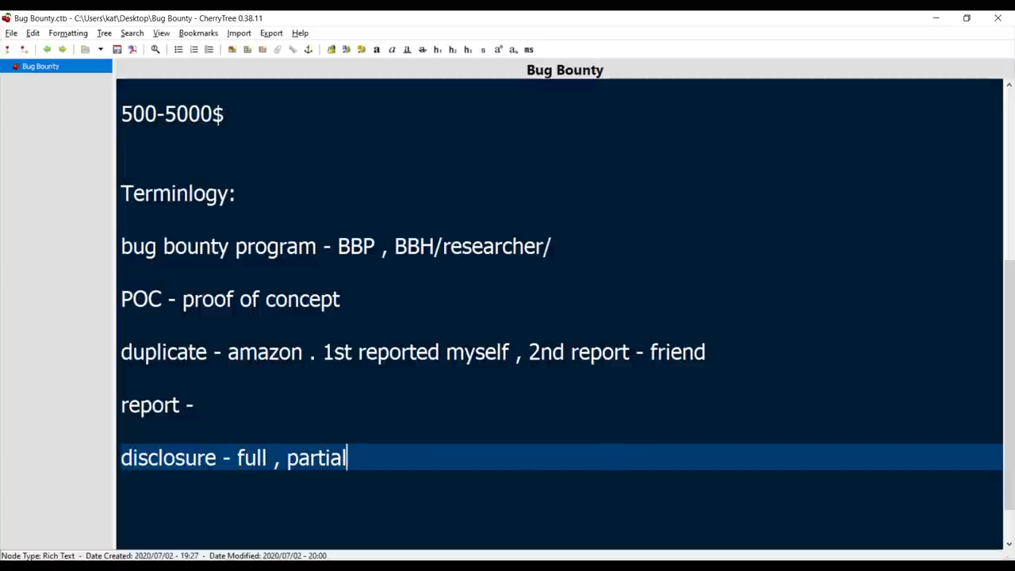
- Switch to the Chrome window with the OWASP Foundation homepage and look through its projects, news and conferences
left_click_drag(1014, 61, 498, 46)
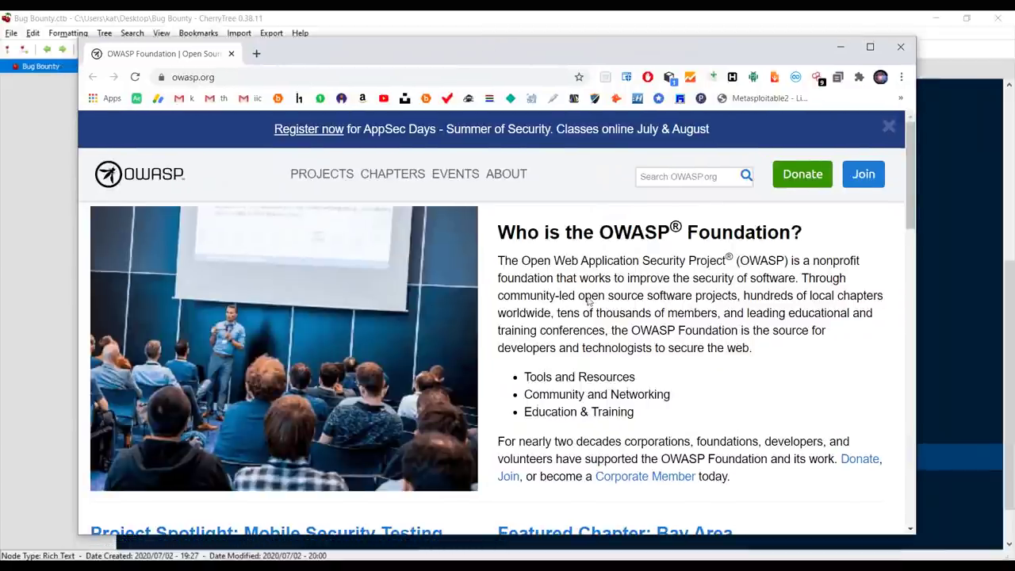
scroll(565, 306, "down", 2)
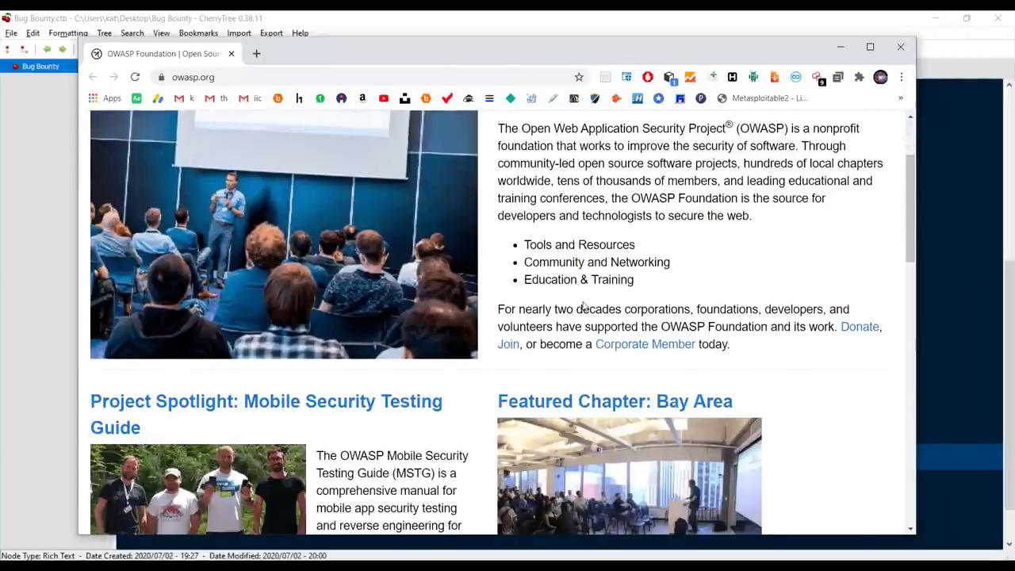
scroll(302, 343, "down", 2)
scroll(302, 343, "down", 1)
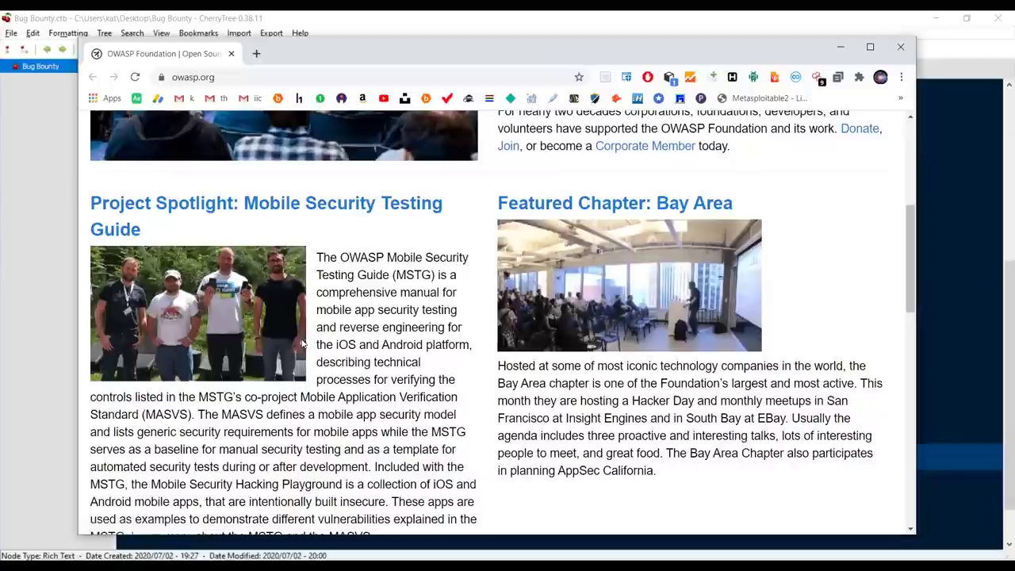
scroll(303, 343, "down", 5)
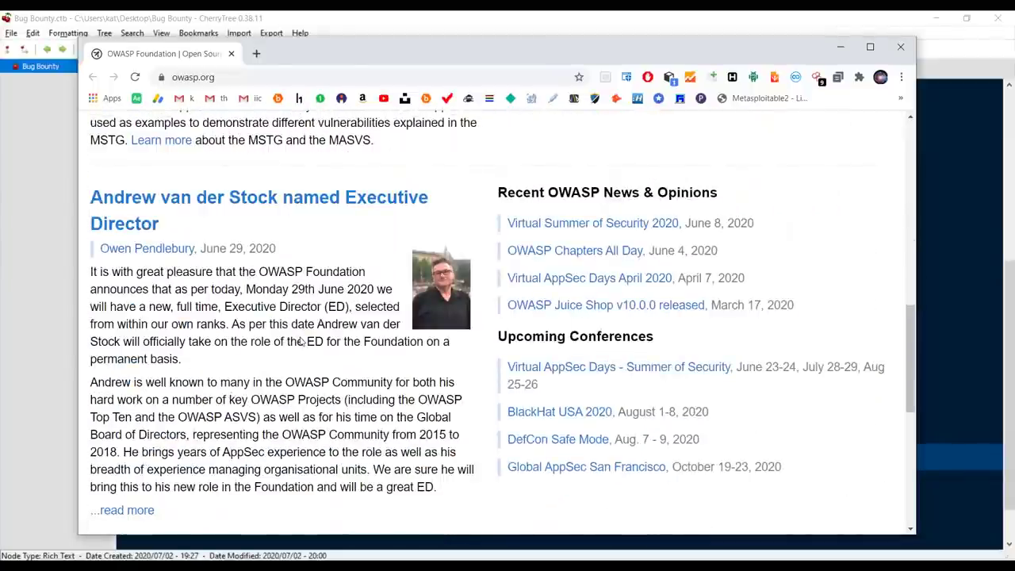
scroll(300, 341, "down", 3)
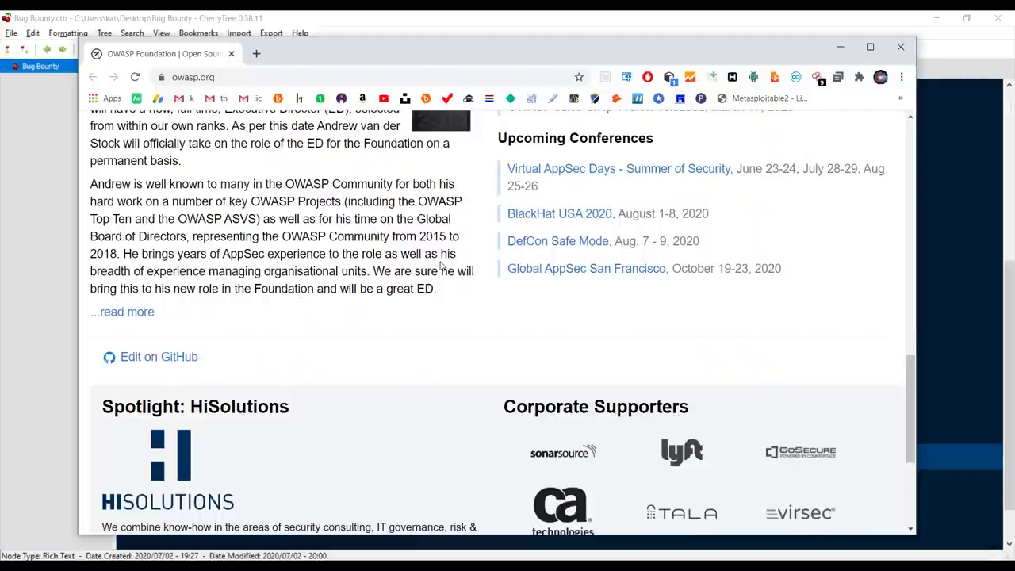
scroll(441, 266, "up", 5)
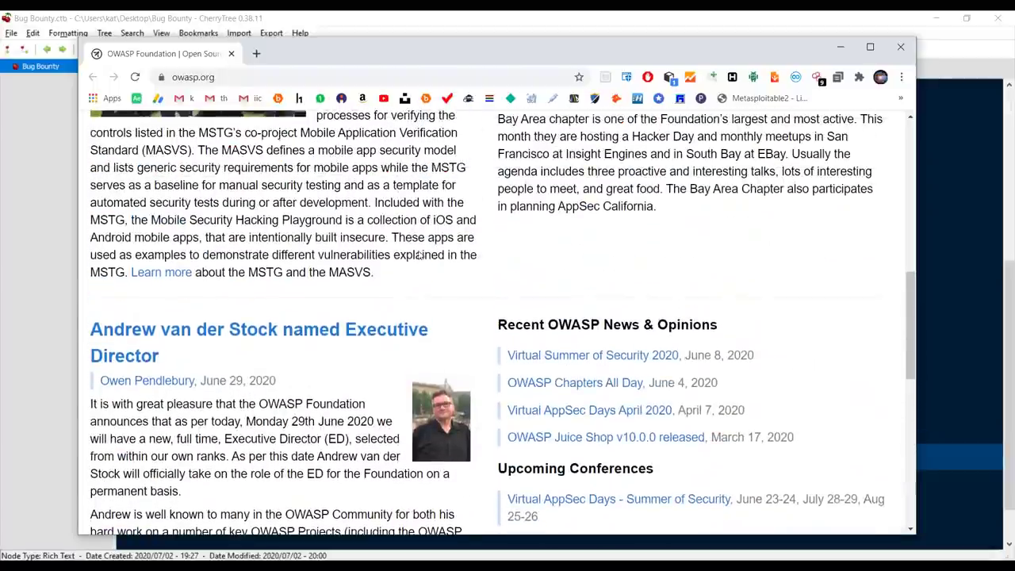
- Search Google for "owasp top 10" in a new browser tab and open OWASP's own Top Ten project page
left_click(256, 53)
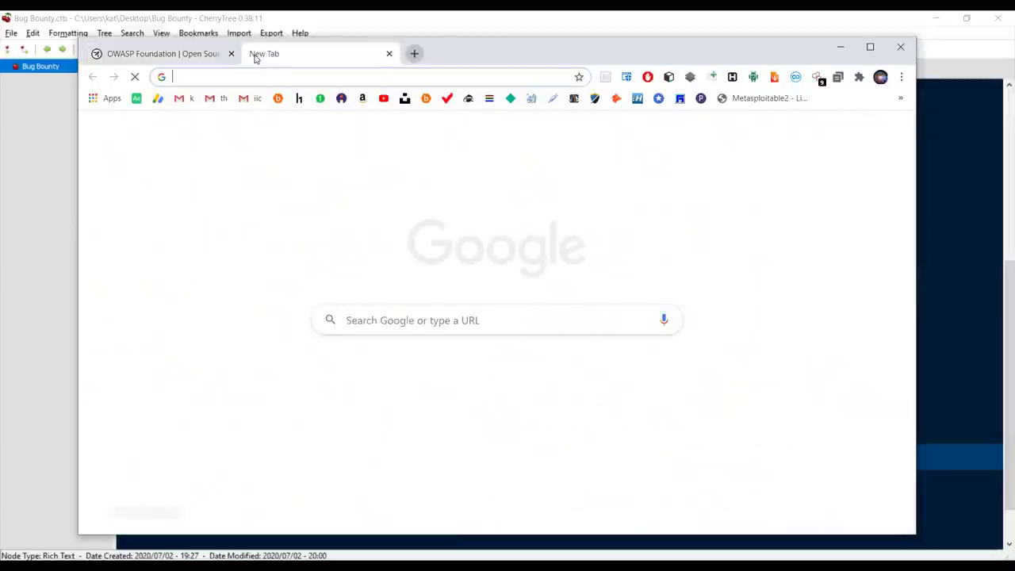
type("owasp ")
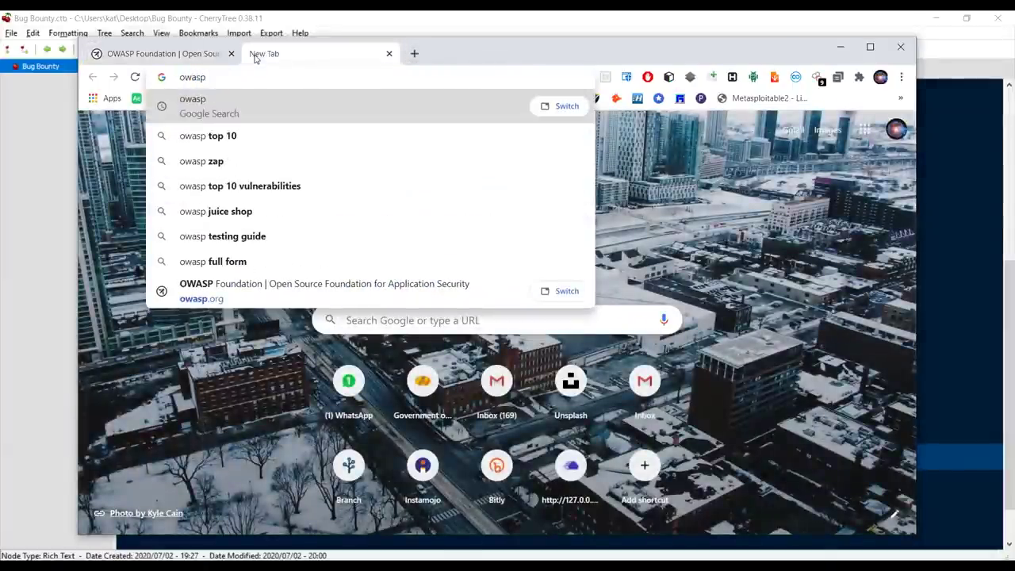
type("top 10")
key("Return")
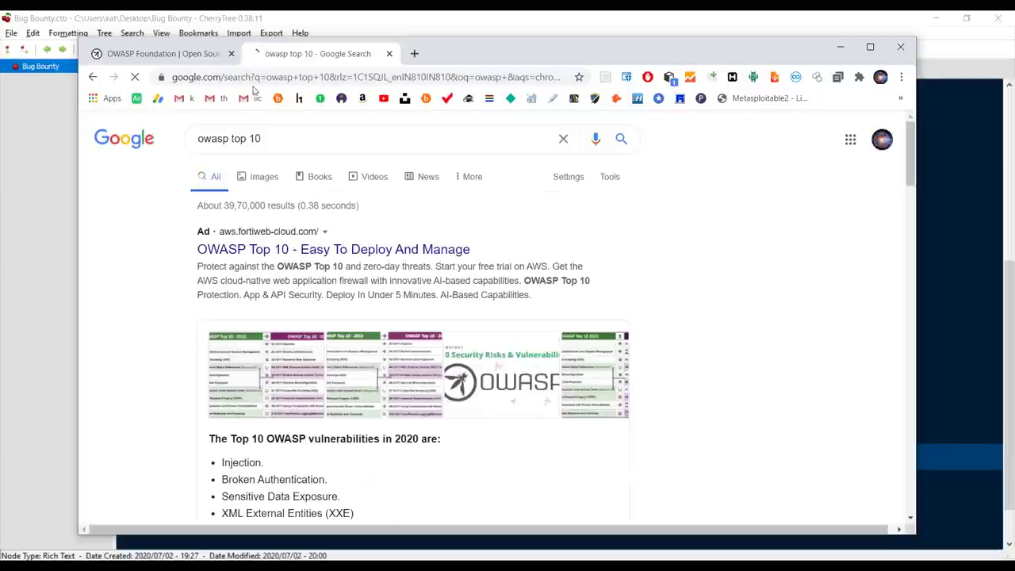
scroll(147, 324, "down", 3)
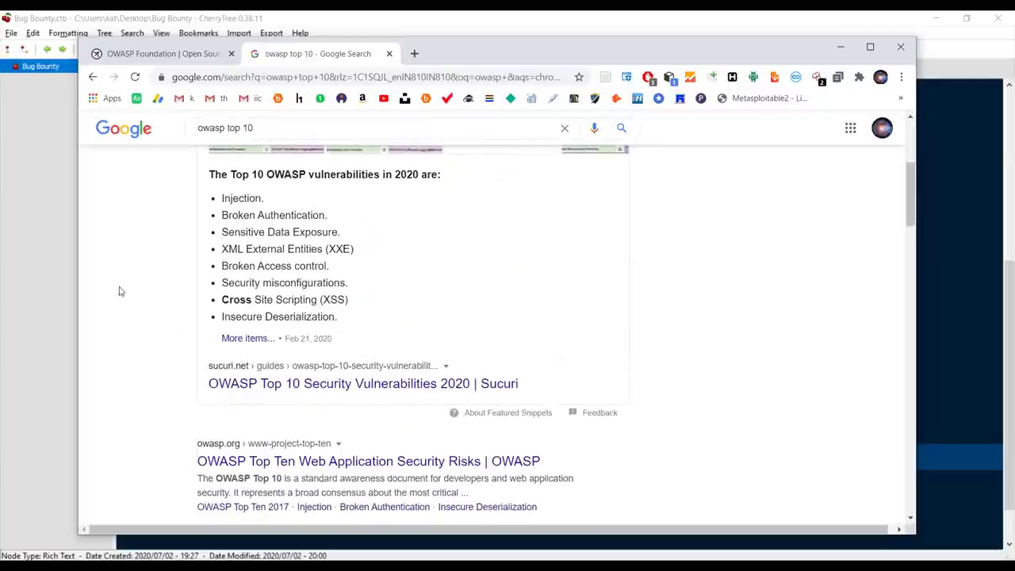
scroll(230, 293, "down", 1)
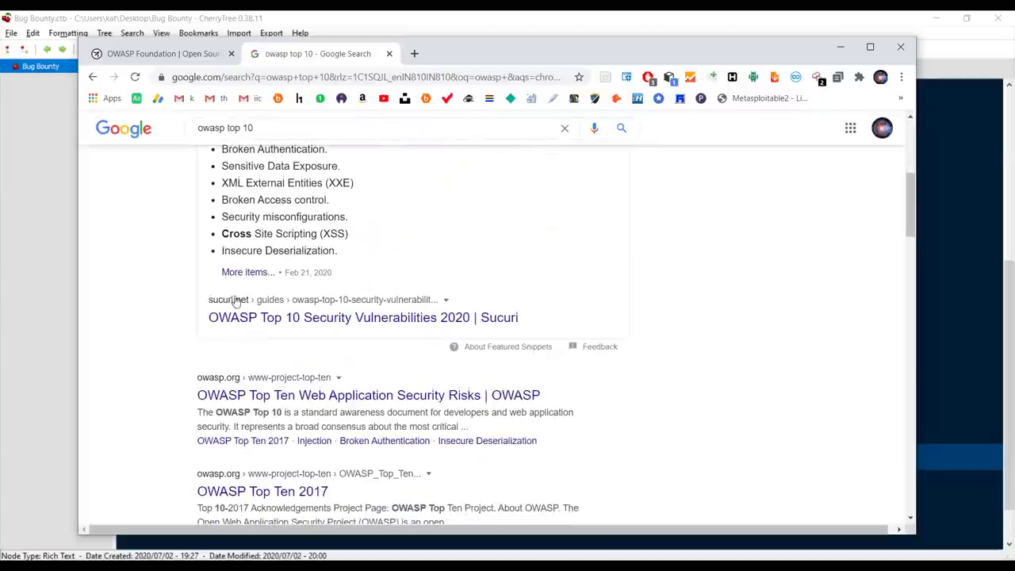
left_click(296, 406)
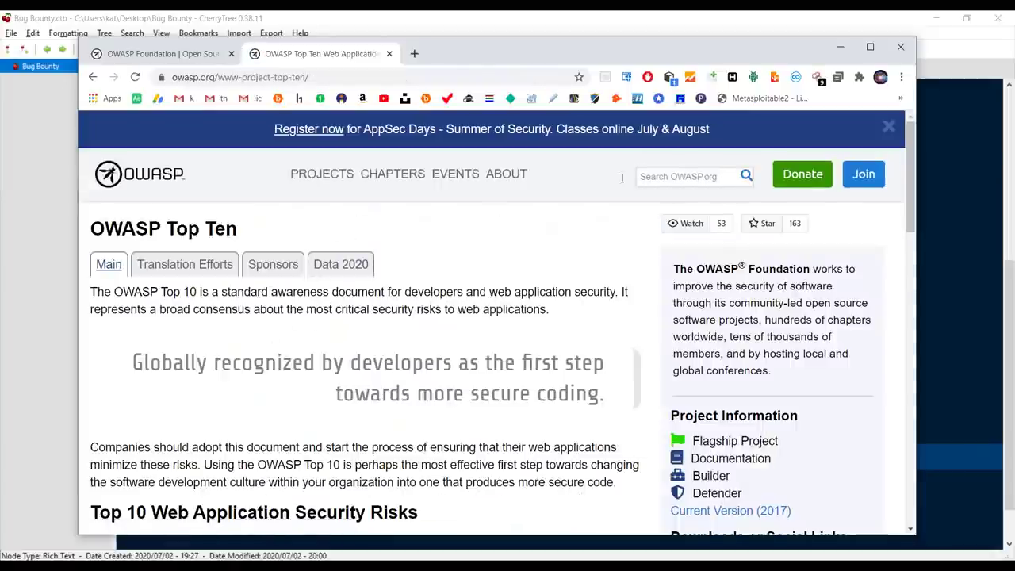
- Maximize the browser window and highlight the heading "Top 10 Web Application Security Risks", clearing the selection after showing it
left_click(871, 47)
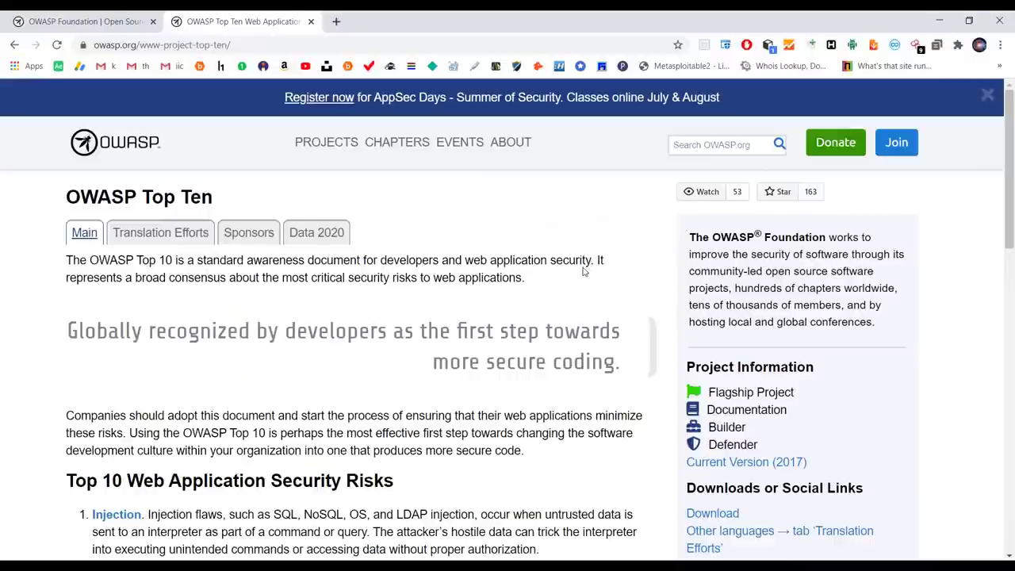
scroll(583, 271, "down", 2)
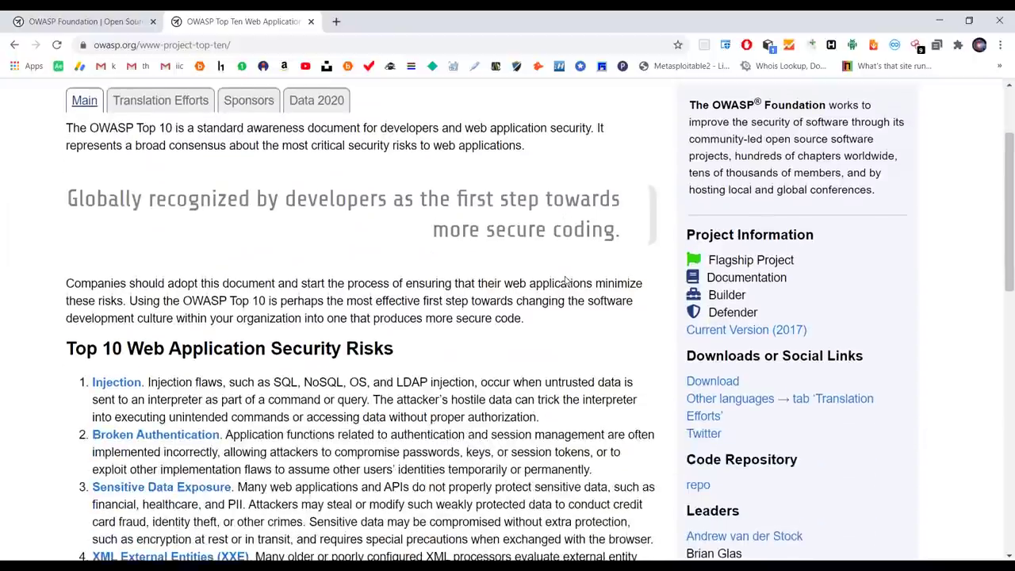
scroll(566, 279, "down", 1)
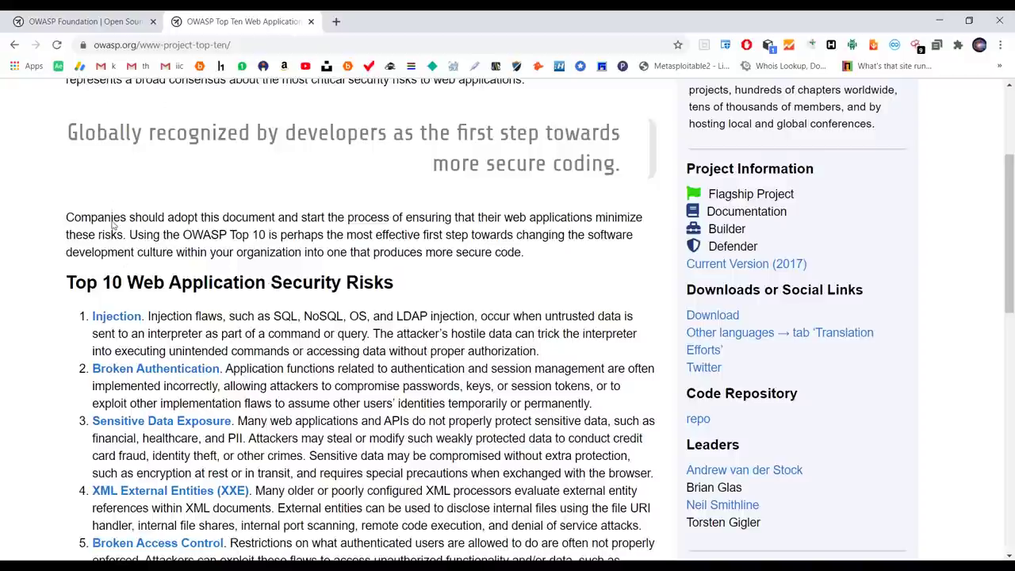
scroll(81, 202, "down", 1)
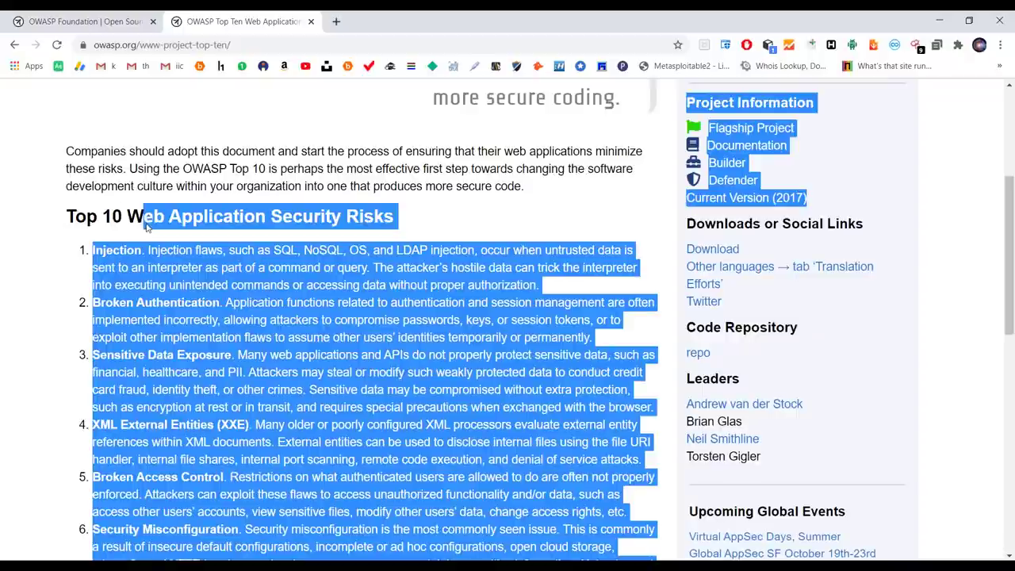
double_click(147, 222)
left_click(147, 225)
triple_click(151, 225)
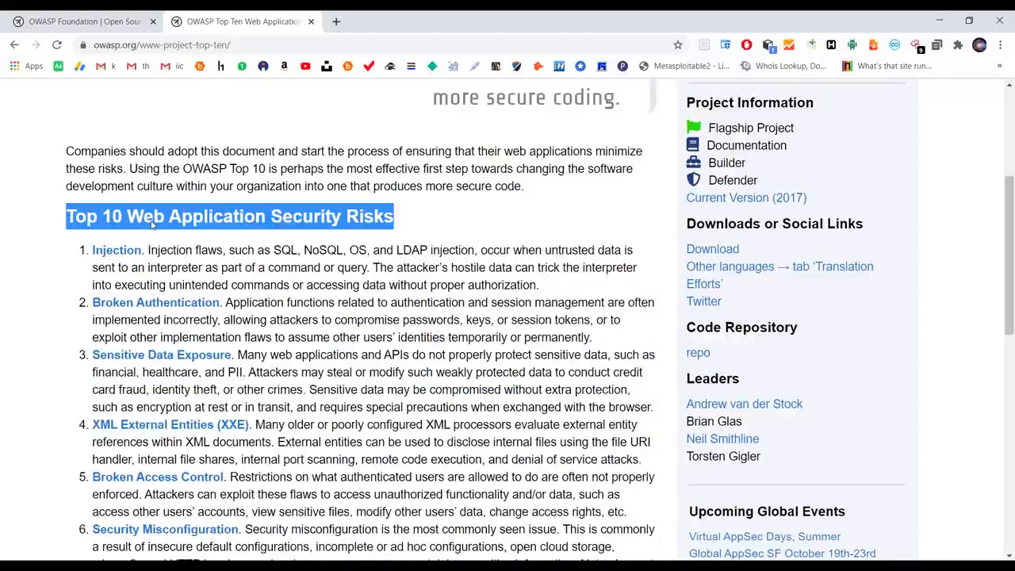
left_click(423, 206)
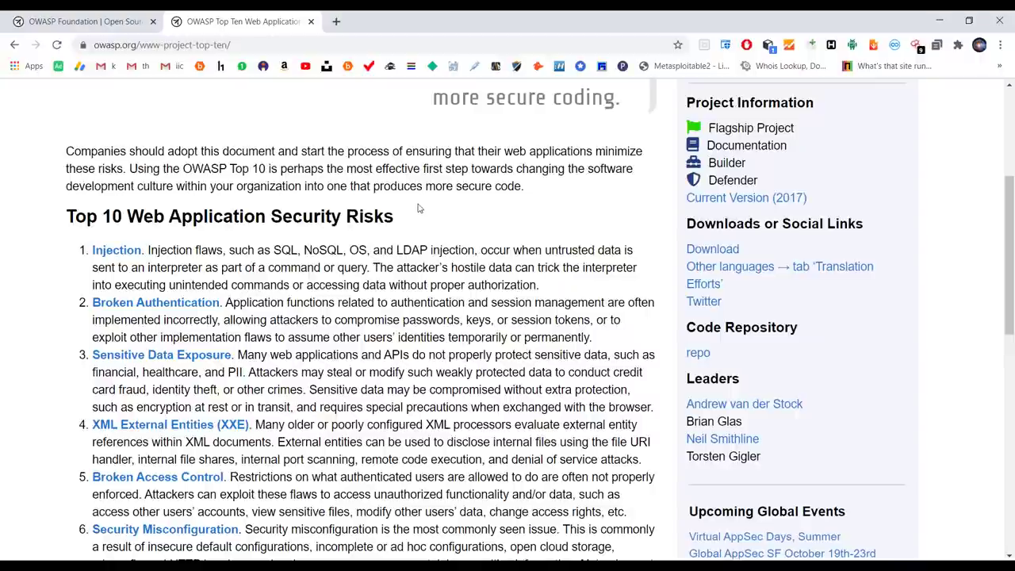
- Read through the ten web application security risks, from Injection to Insufficient Logging & Monitoring, and return to the list's heading
scroll(420, 208, "down", 2)
scroll(417, 209, "up", 2)
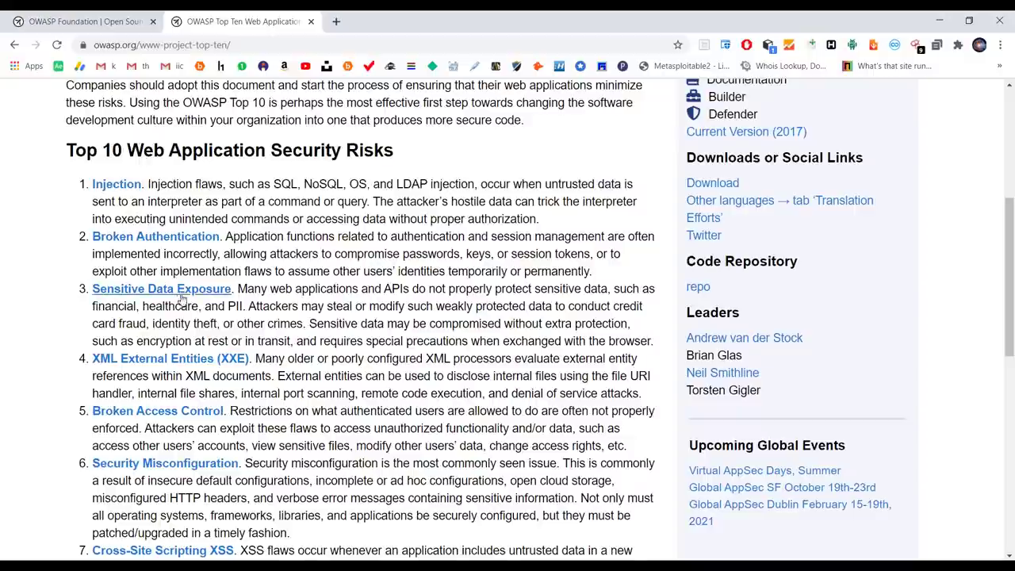
scroll(151, 231, "down", 1)
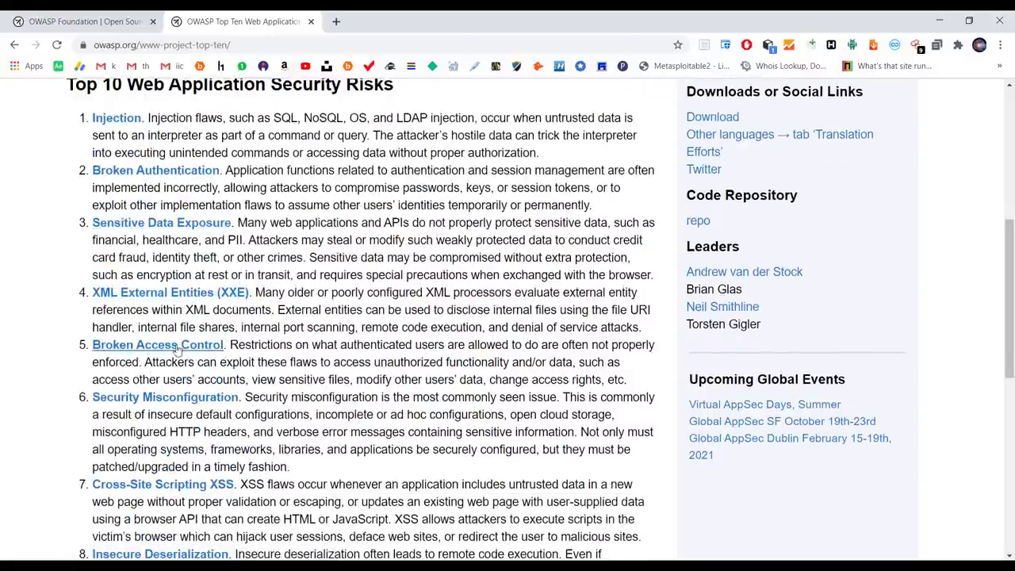
scroll(236, 381, "down", 1)
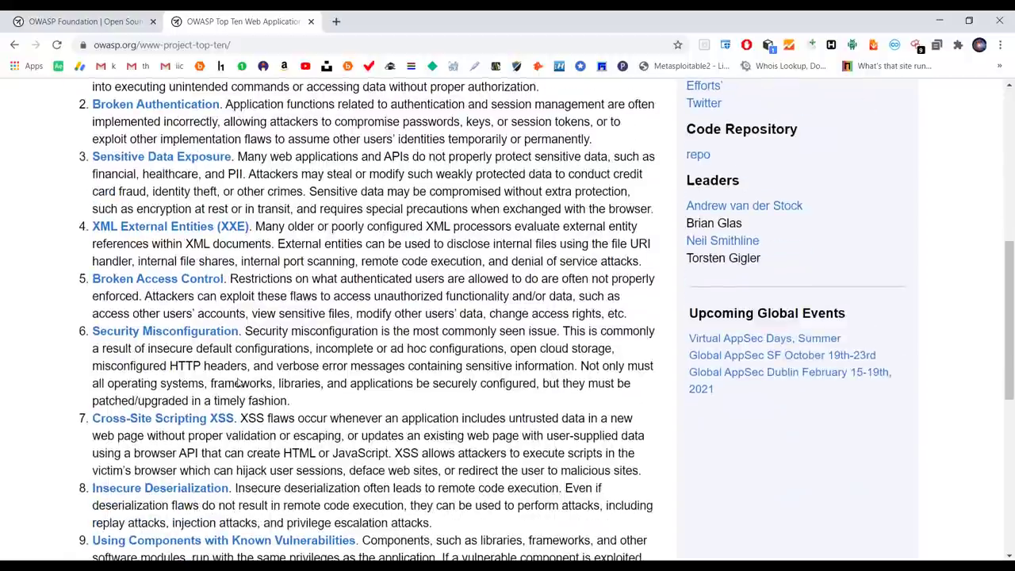
scroll(238, 383, "down", 1)
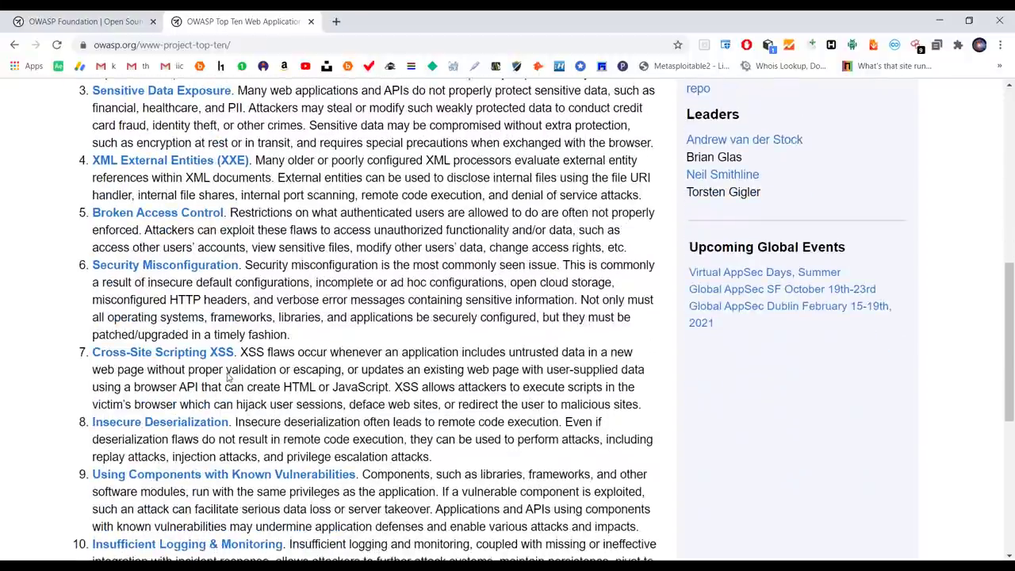
scroll(225, 381, "down", 1)
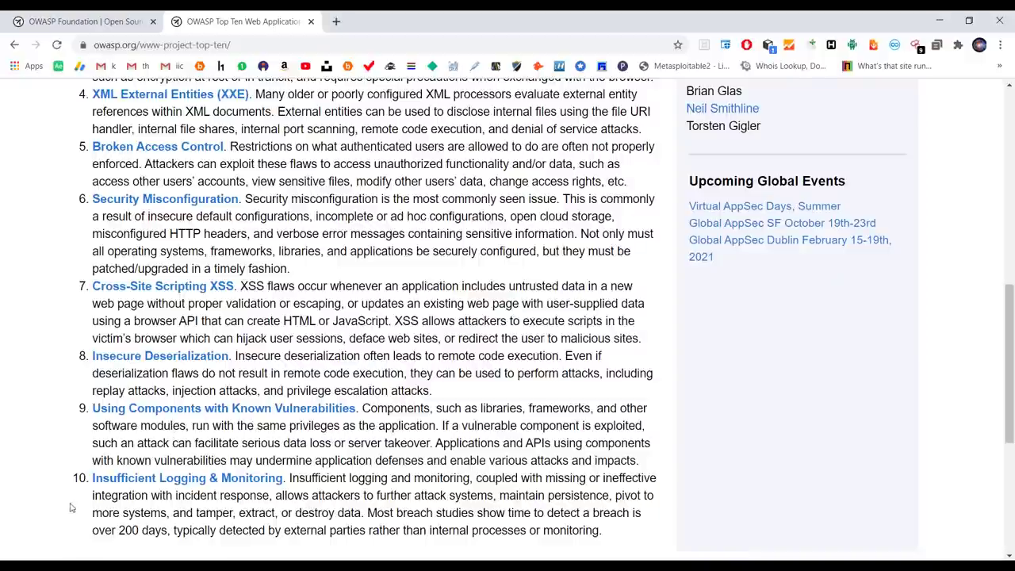
scroll(216, 500, "down", 1)
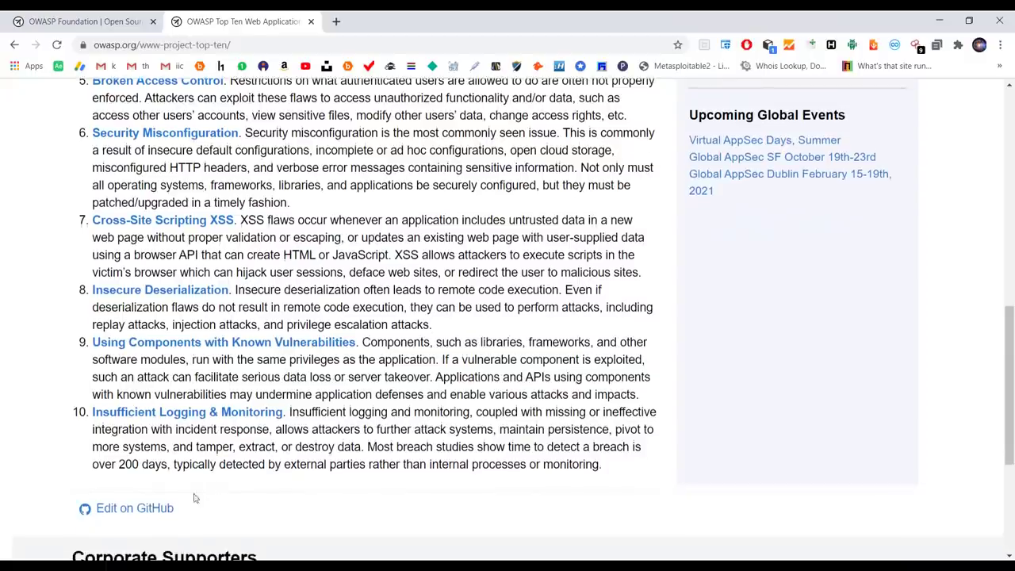
scroll(158, 421, "up", 2)
scroll(200, 314, "down", 3)
scroll(202, 334, "up", 6)
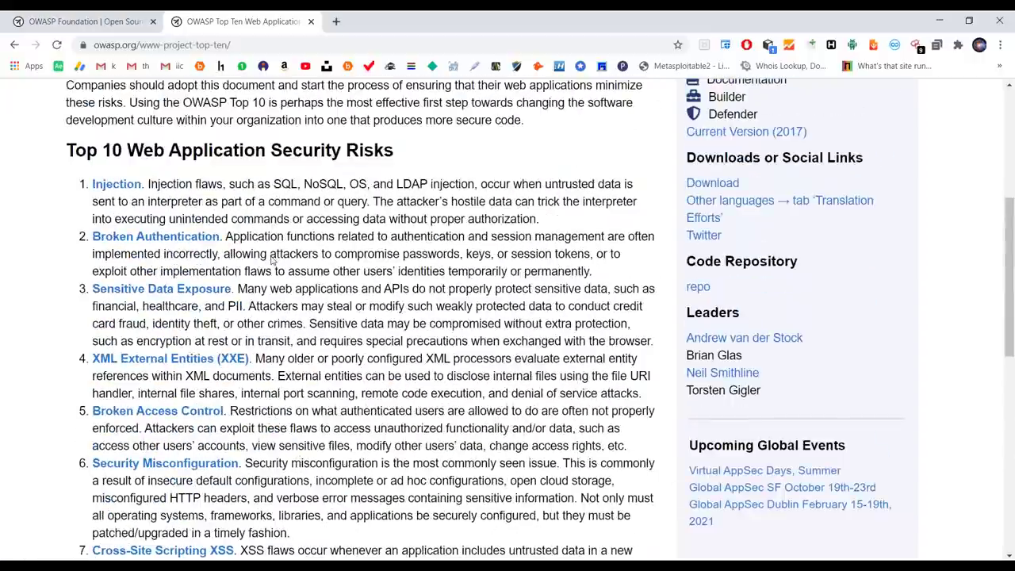
scroll(363, 262, "up", 1)
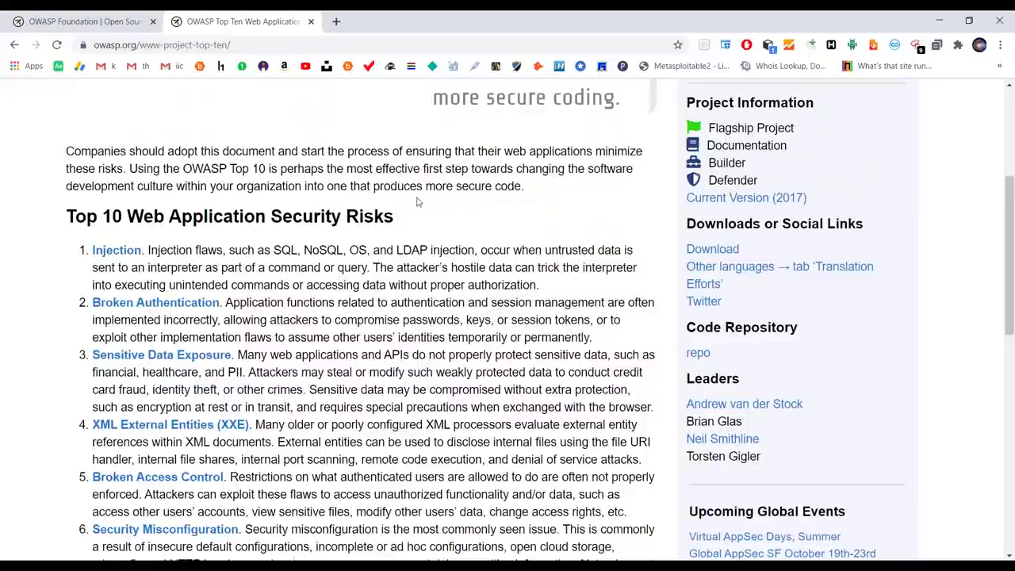
- Highlight the description of the Injection risk, clear the selection and look over the risks below it
left_click_drag(147, 250, 627, 287)
left_click(540, 221)
scroll(392, 160, "down", 1)
scroll(391, 159, "down", 3)
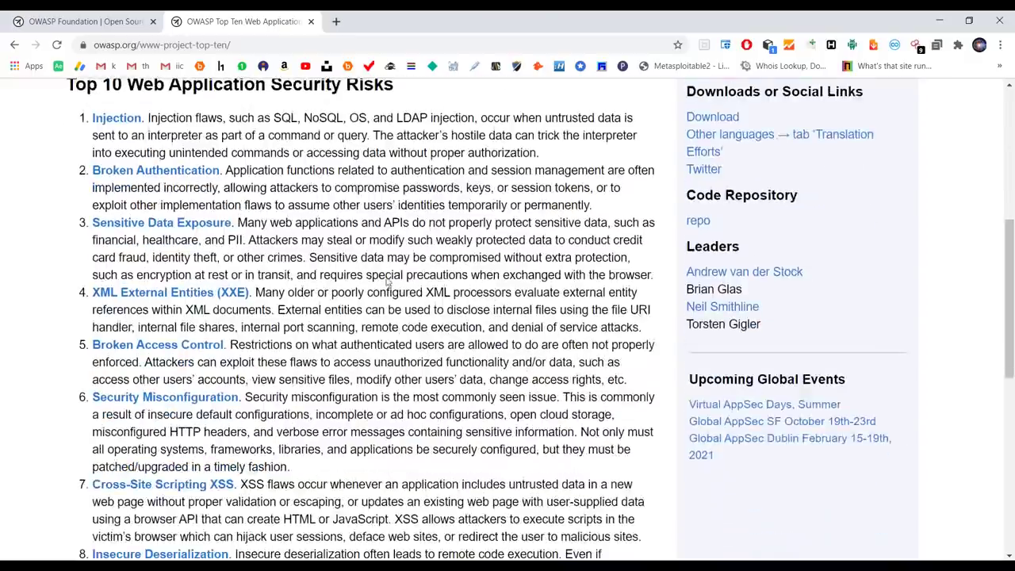
- Open the Injection risk's page, read through its attack vectors, prevention advice and example scenarios, and restore the browser window down beside the CherryTree note
scroll(2, 156, "up", 2)
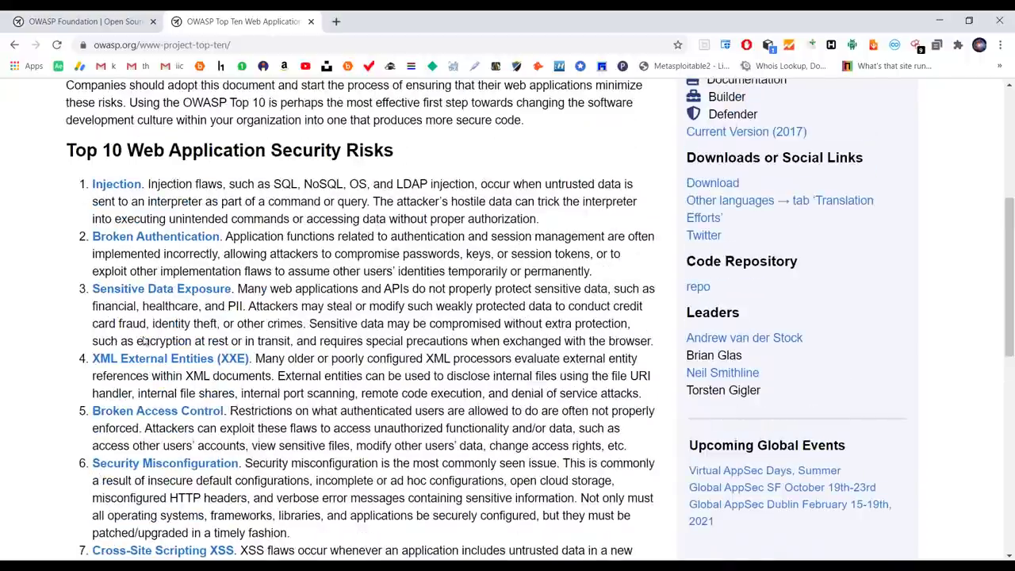
left_click(136, 184)
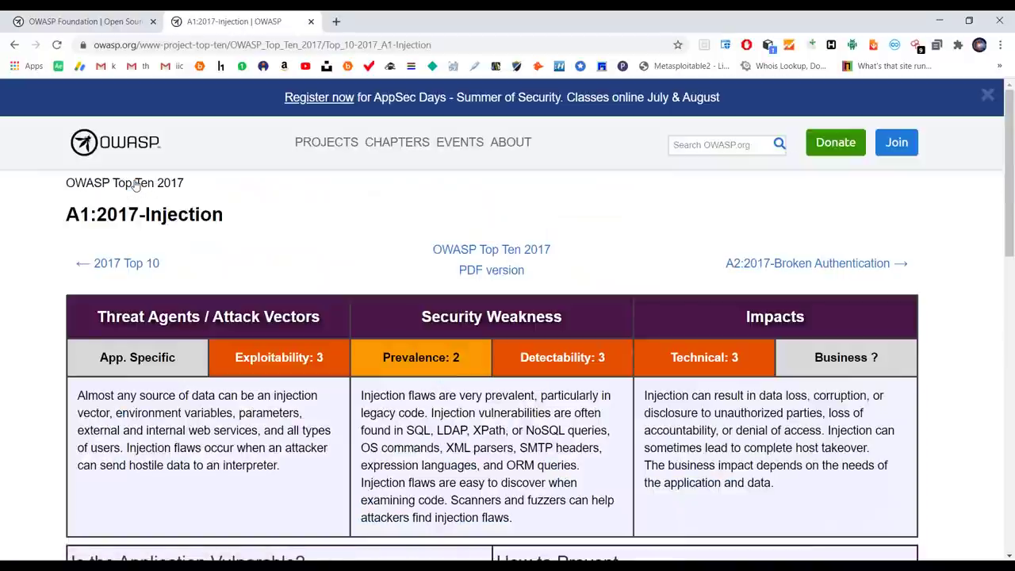
scroll(57, 226, "down", 2)
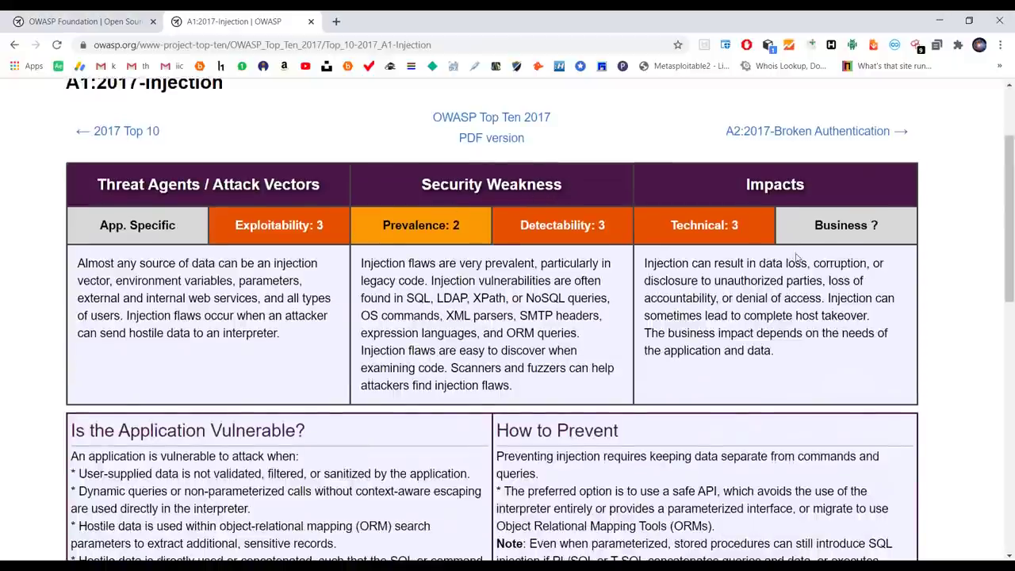
scroll(471, 314, "down", 3)
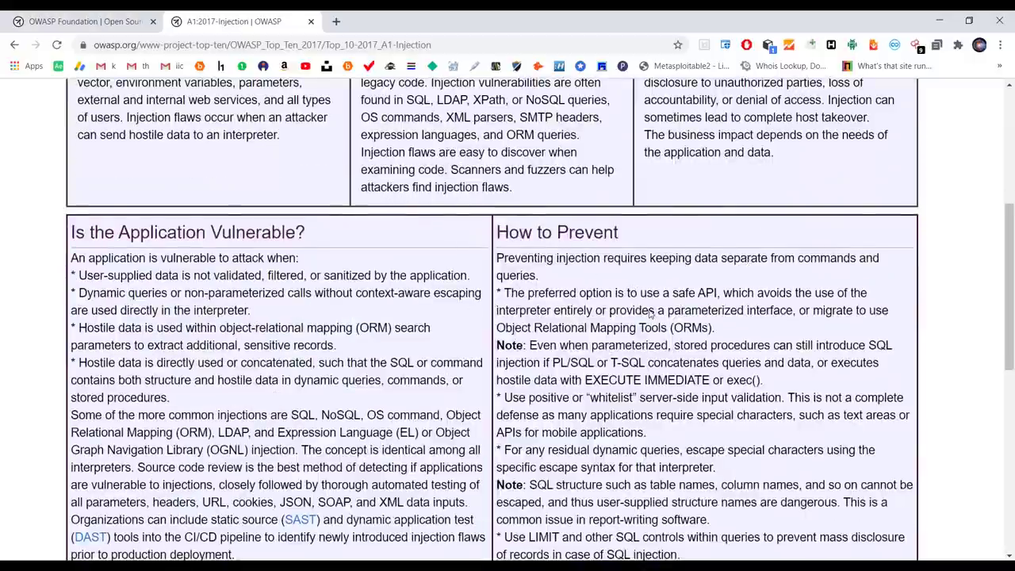
left_click_drag(640, 235, 468, 256)
left_click(381, 242)
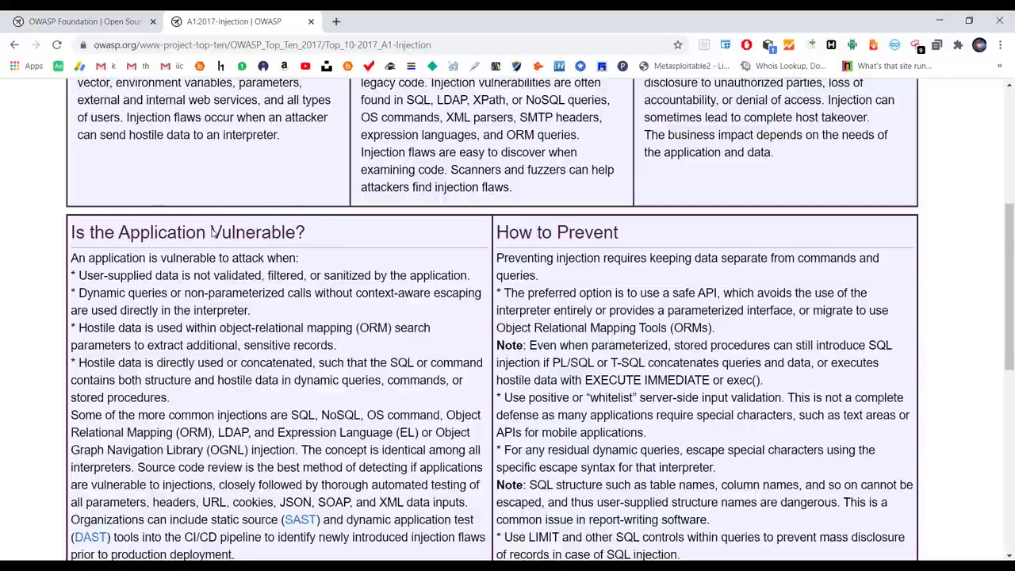
scroll(210, 233, "down", 4)
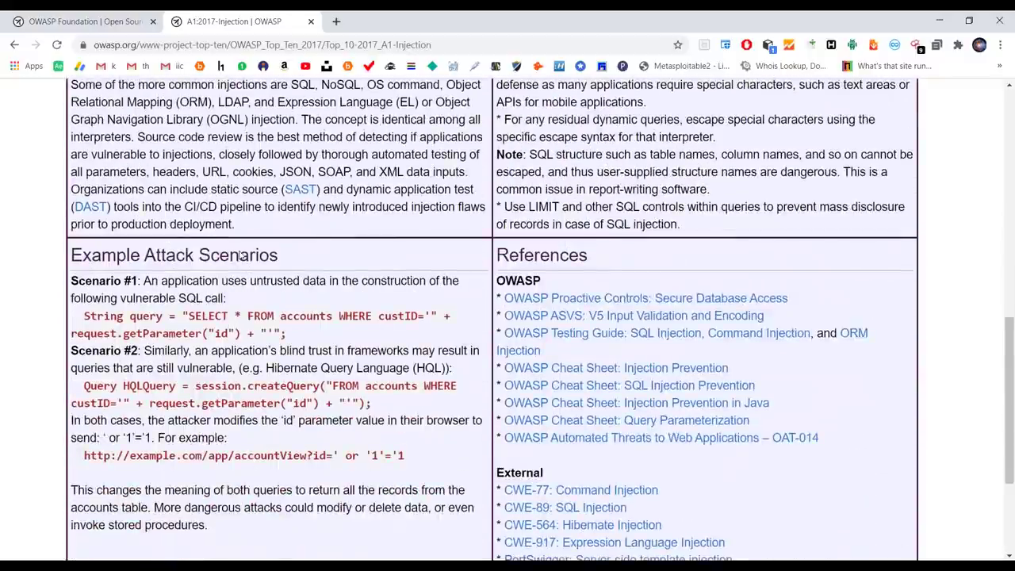
scroll(300, 342, "down", 3)
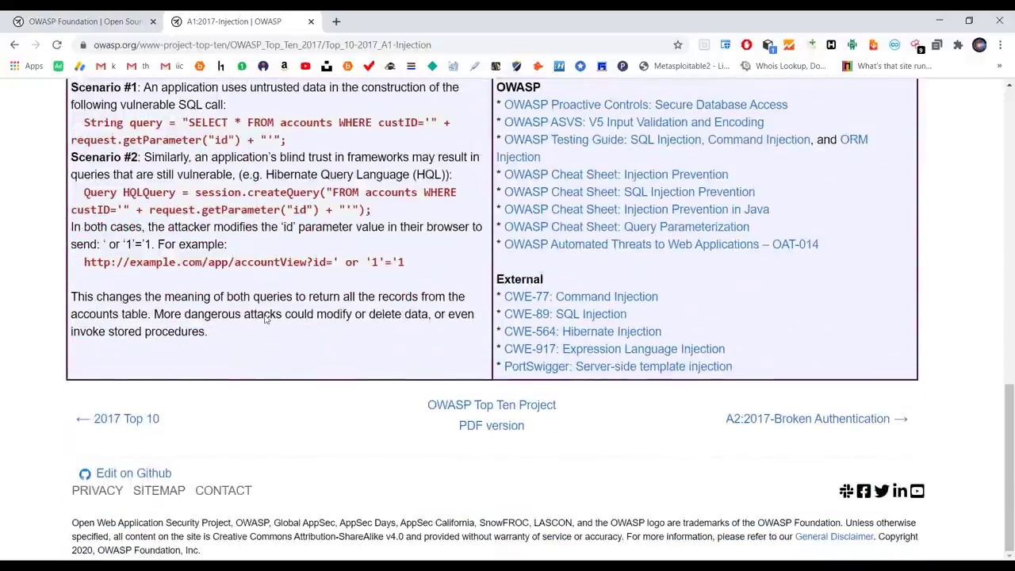
scroll(266, 317, "up", 20)
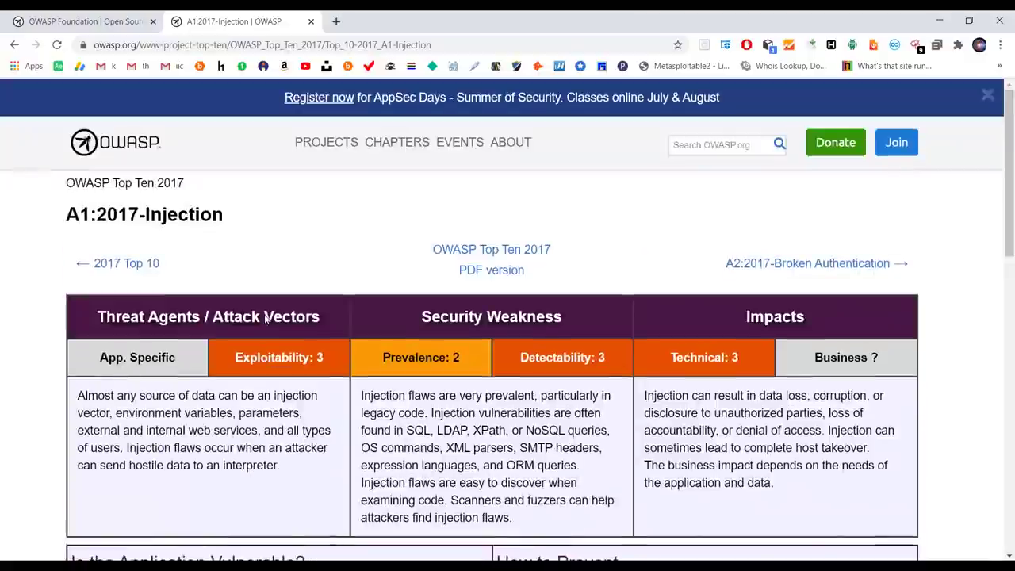
key("super+Down")
key("super+Down")
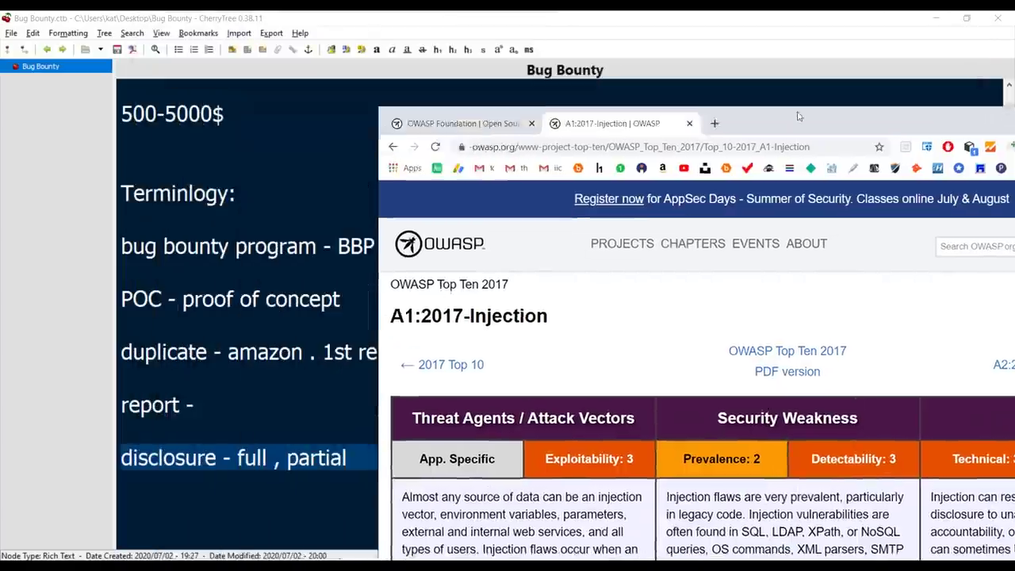
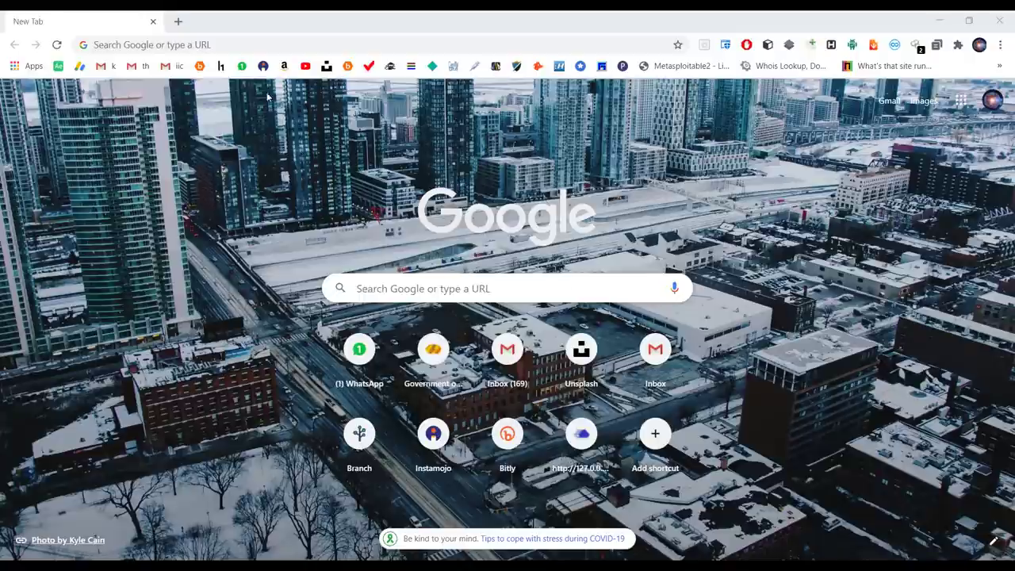
- Search Google for "burp suite" and open PortSwigger's Burp Suite product page in a new browser tab
left_click(244, 49)
type("butr")
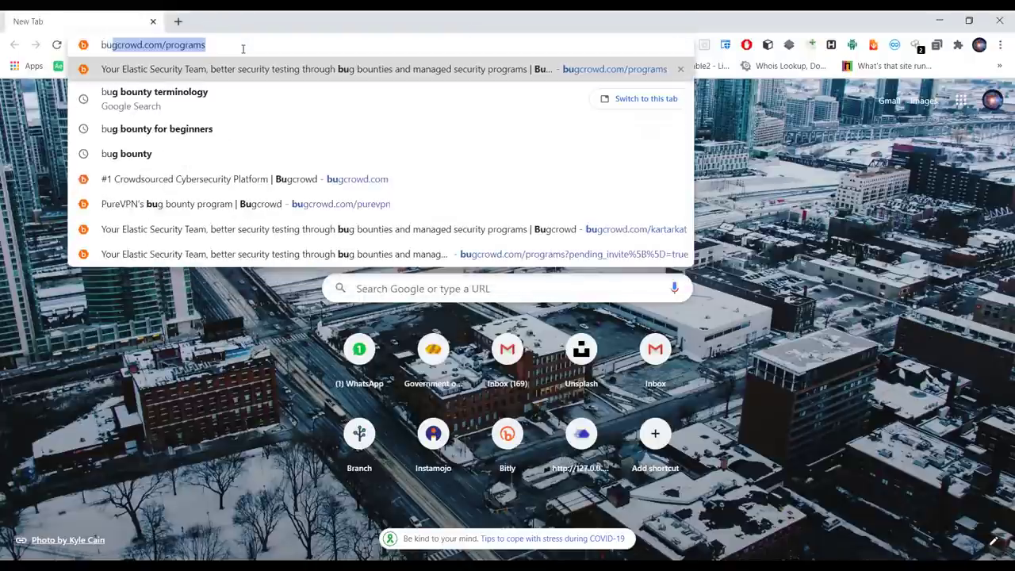
key("BackSpace")
key("BackSpace")
type("rp ")
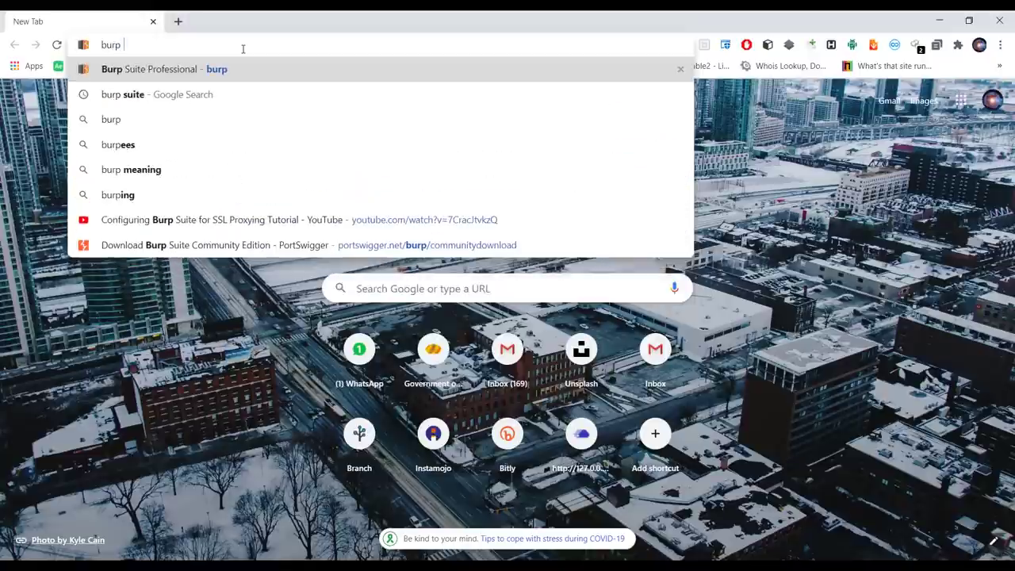
type("suite")
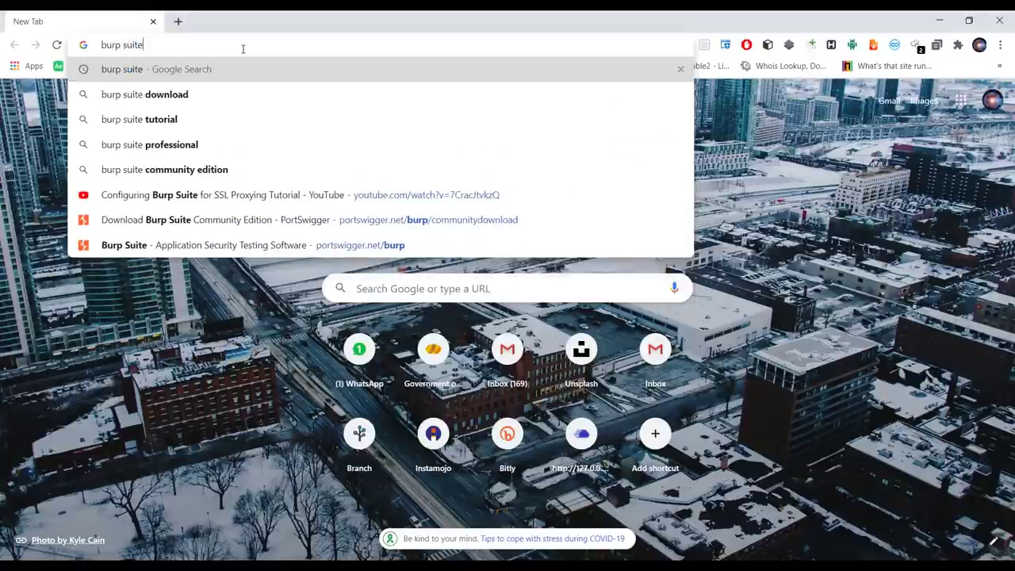
key("Return")
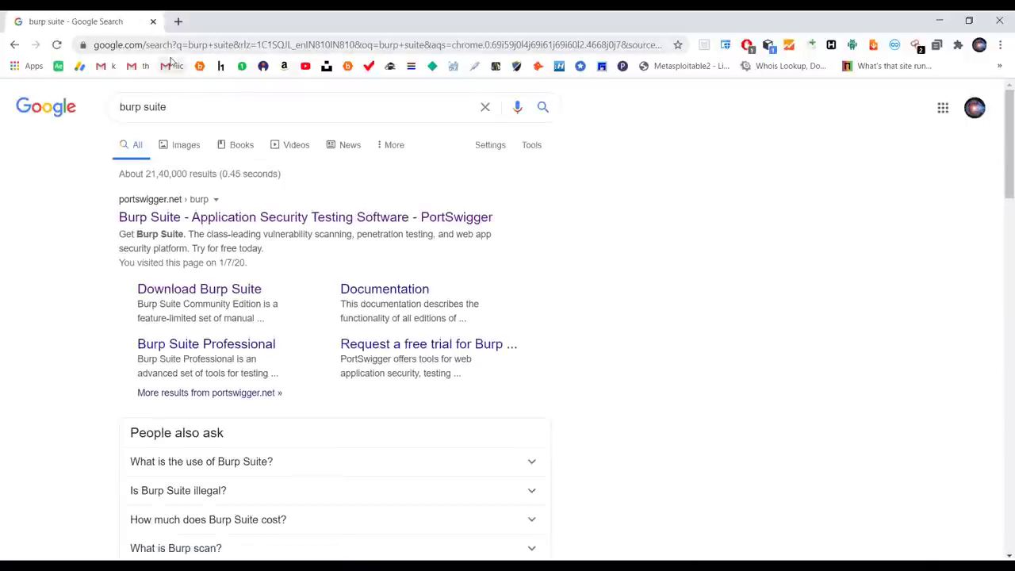
right_click(136, 223)
left_click(163, 228)
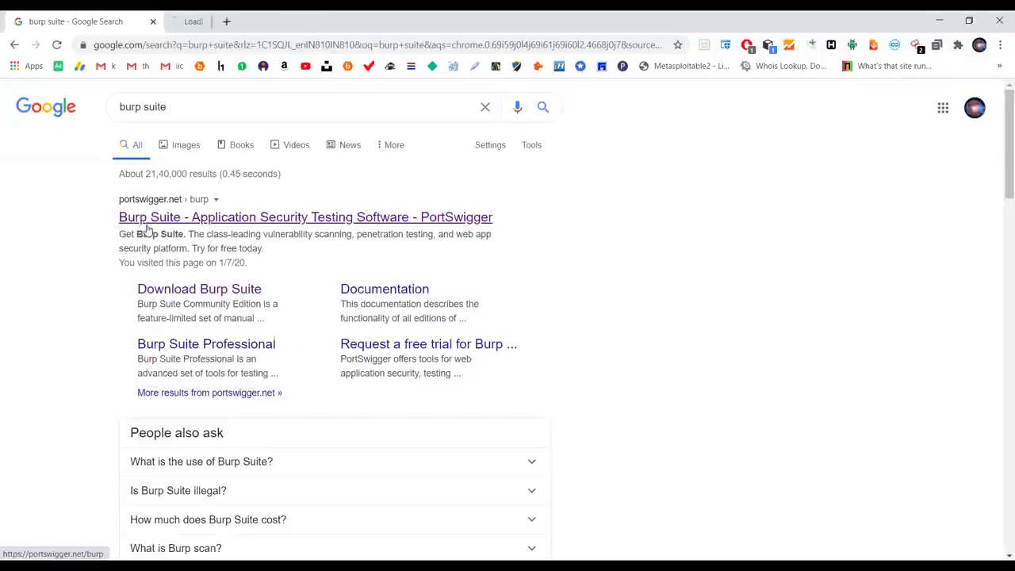
left_click(216, 26)
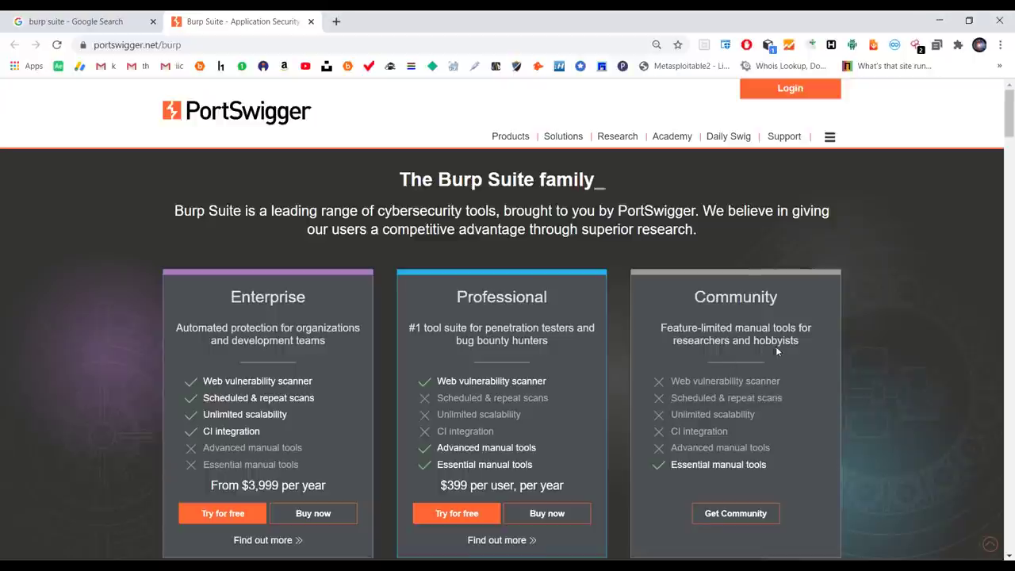
- Get the Community edition from the Burp Suite family and open the release page of its latest version
scroll(823, 354, "down", 2)
scroll(824, 360, "up", 1)
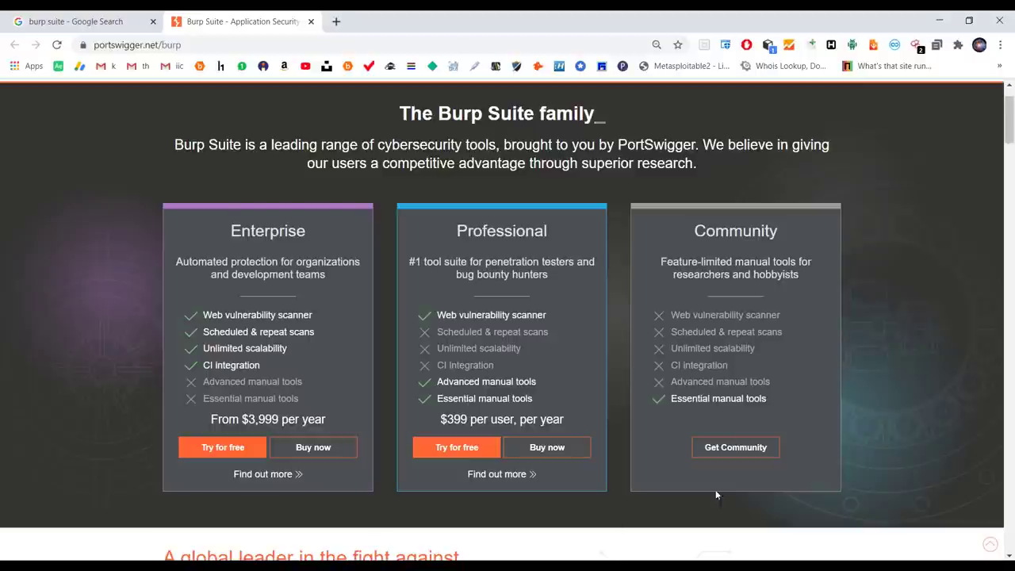
left_click(735, 446)
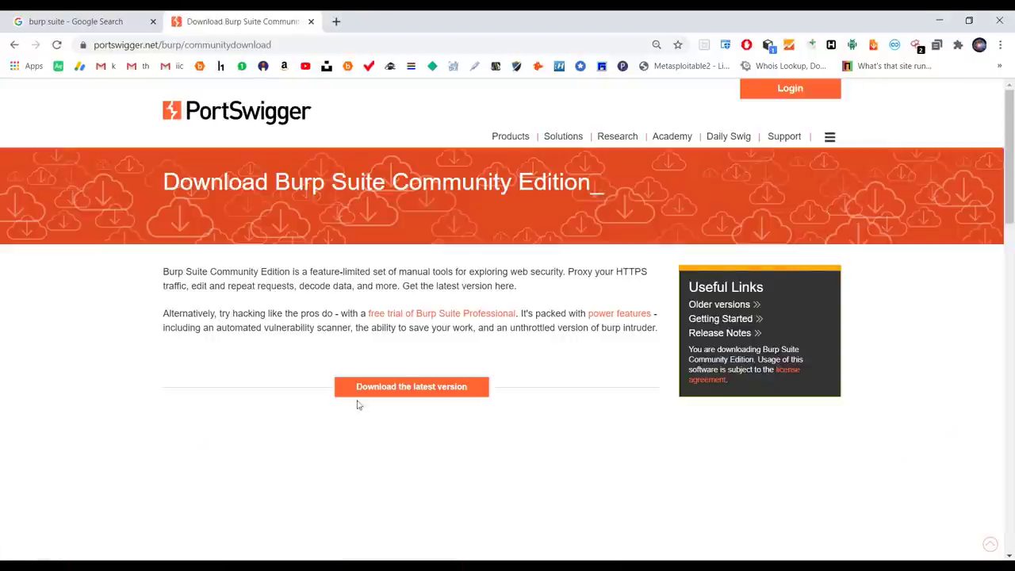
left_click(454, 387)
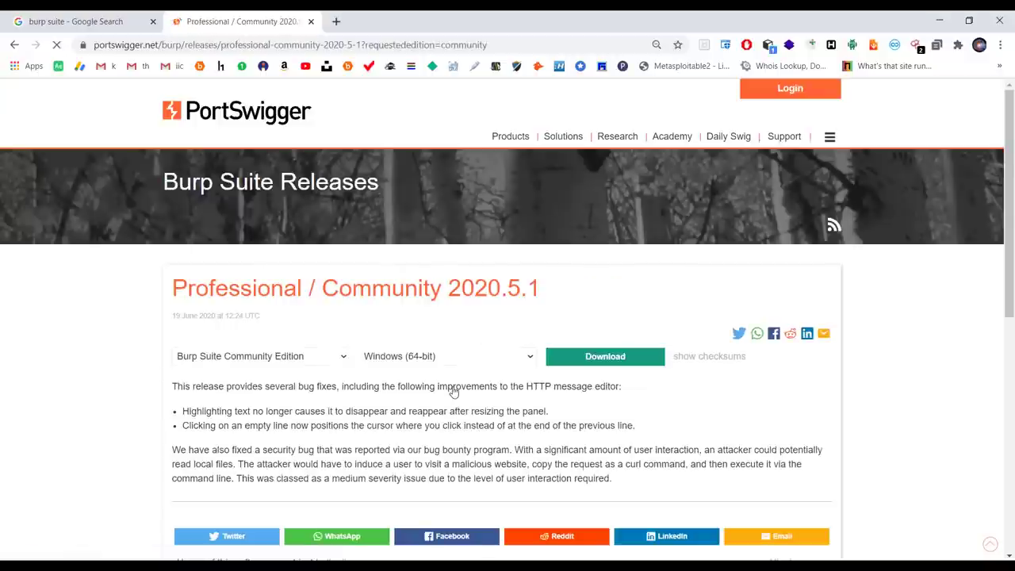
scroll(464, 377, "down", 1)
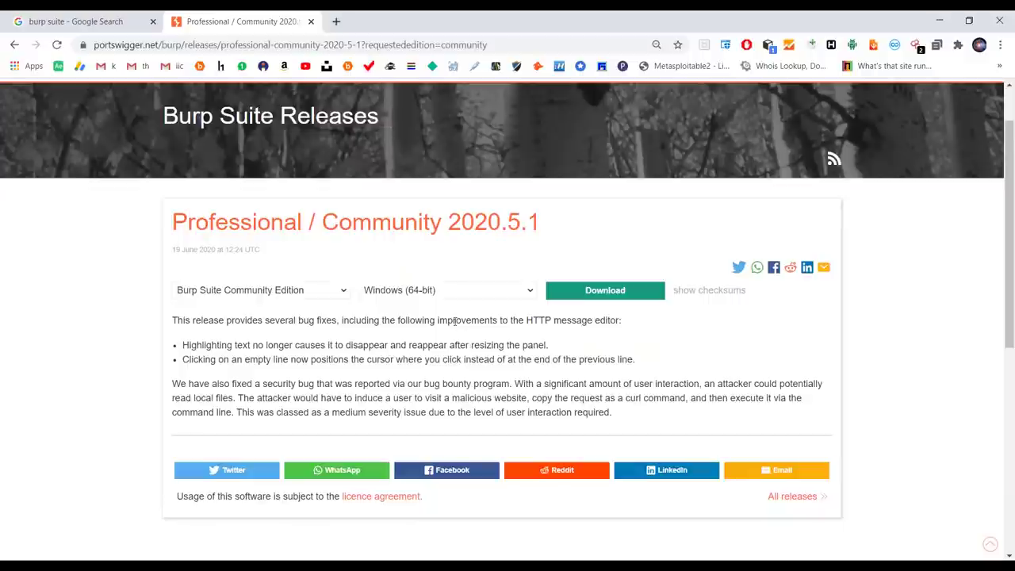
- Review the platform choices, download Burp Suite Community Edition for Windows (64-bit) and show the browser's download list
left_click(497, 295)
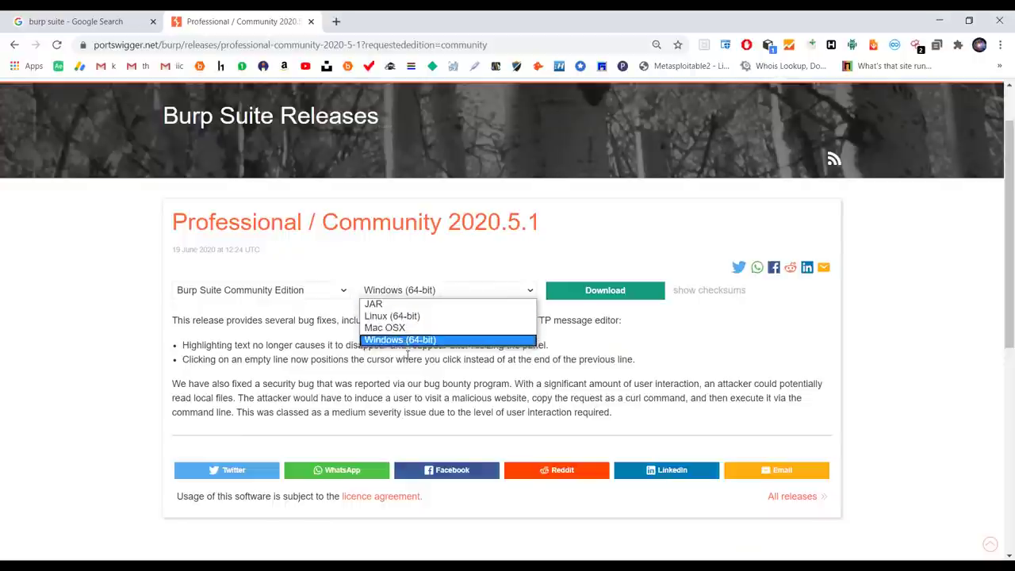
left_click(420, 379)
left_click(419, 296)
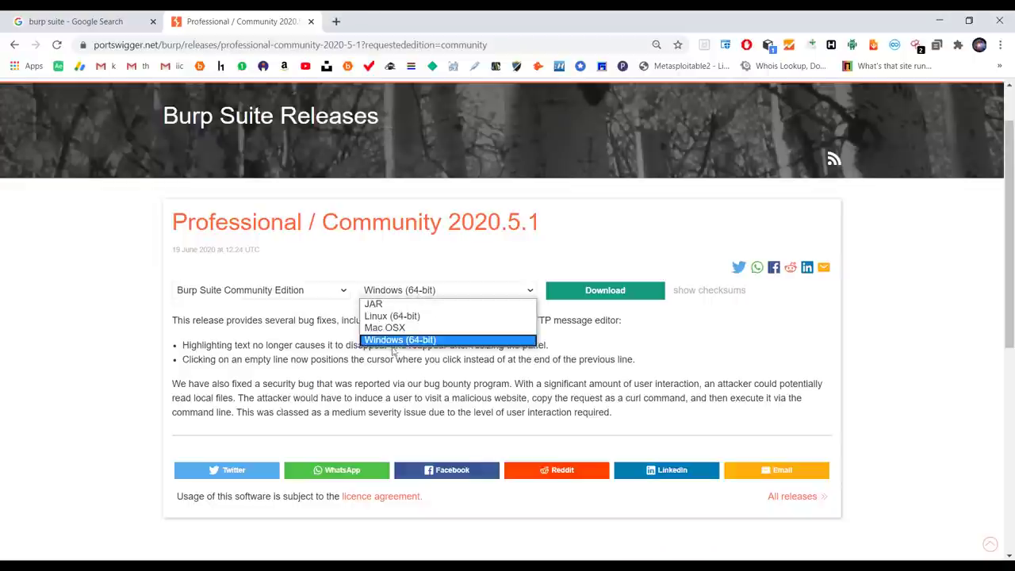
left_click(468, 409)
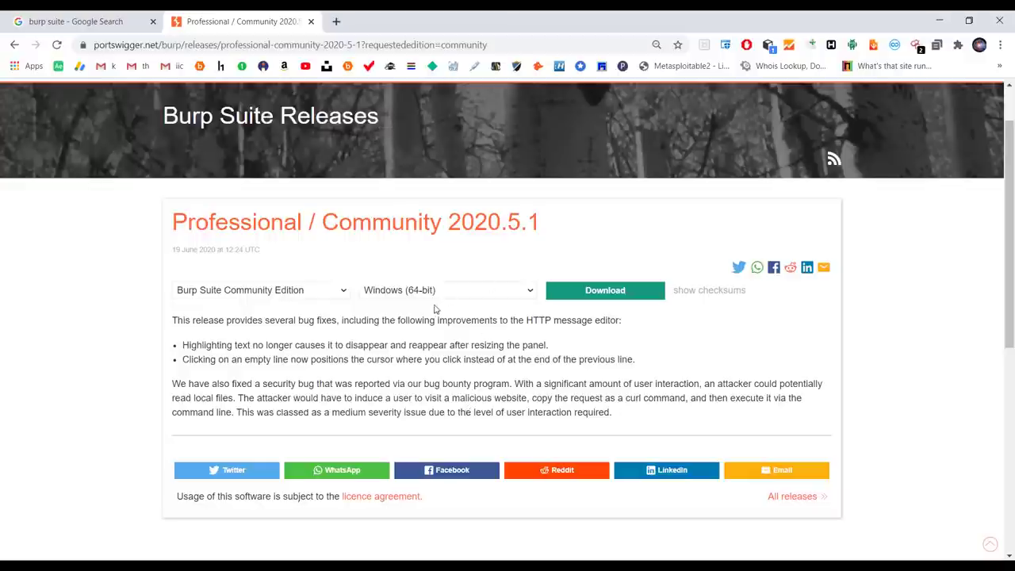
left_click(577, 292)
key("ctrl+j")
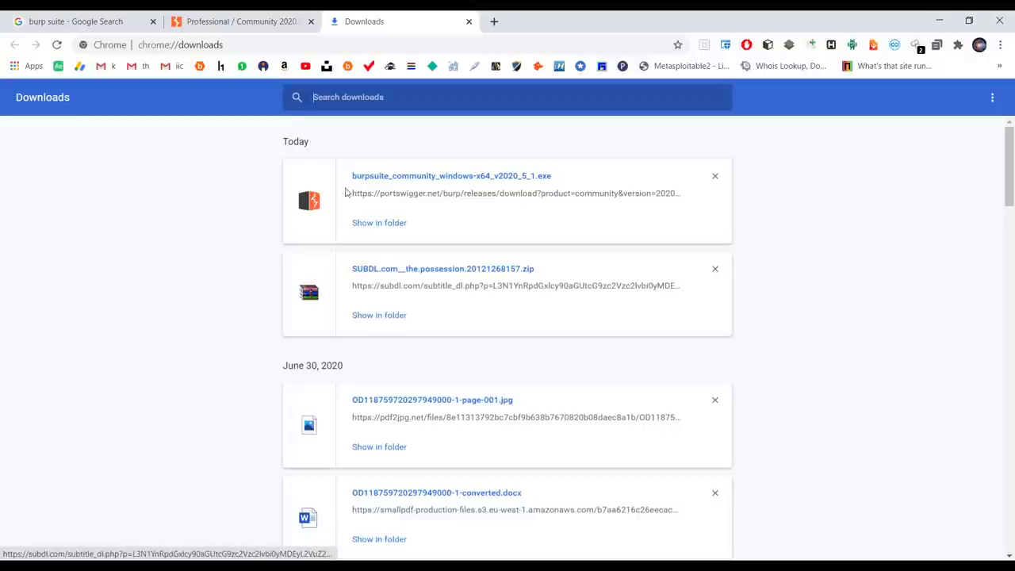
left_click(242, 18)
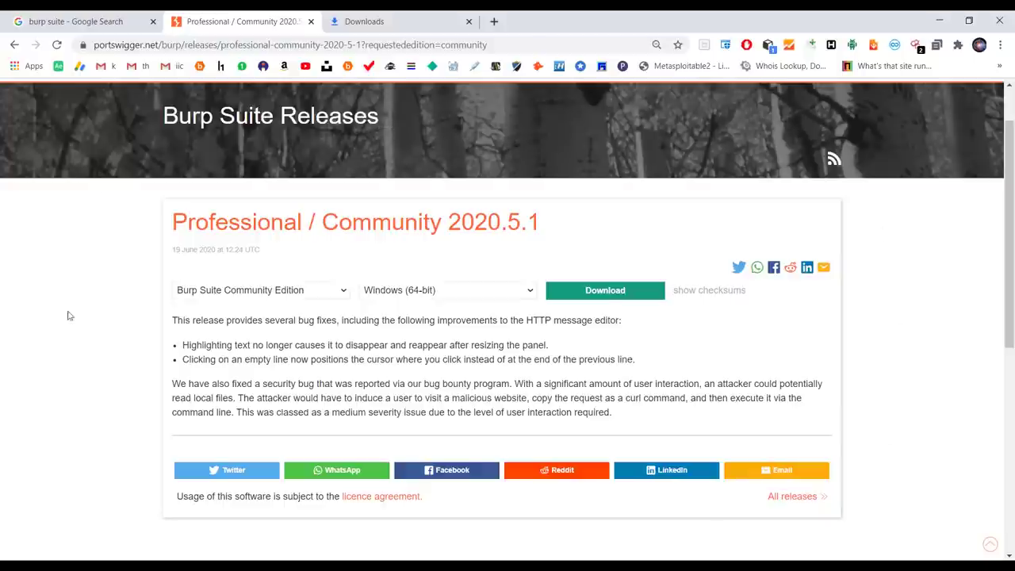
left_click(564, 295)
left_click(435, 23)
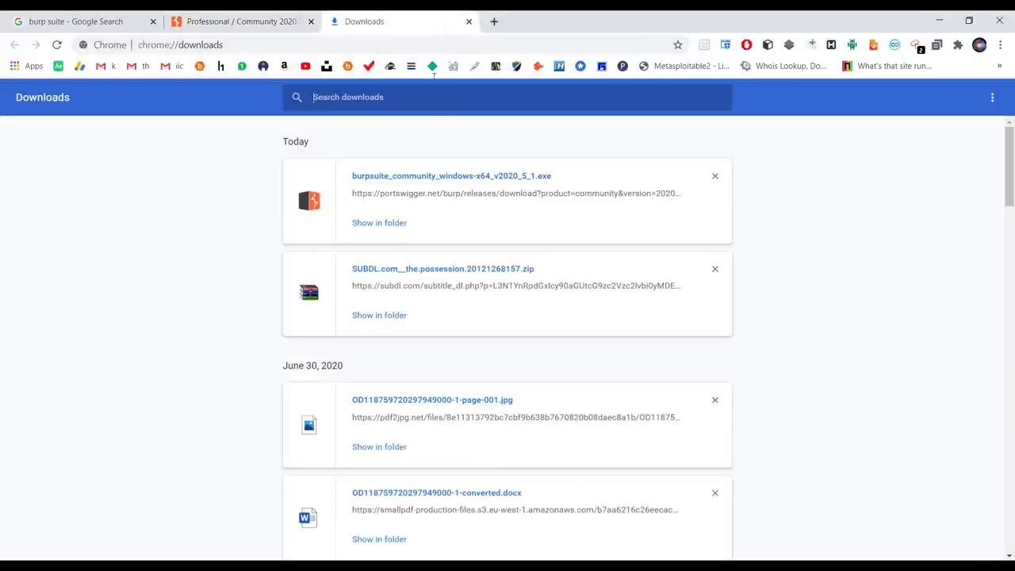
- Run the downloaded burpsuite_community_windows-x64_v2020_5_1.exe and exit its setup wizard without installing
left_click(424, 176)
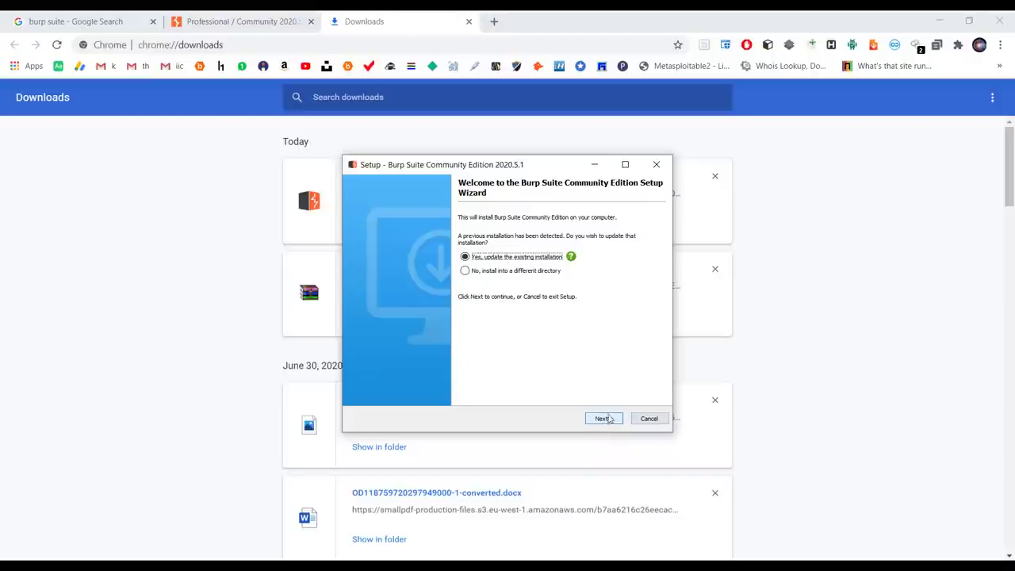
left_click(670, 166)
left_click(480, 355)
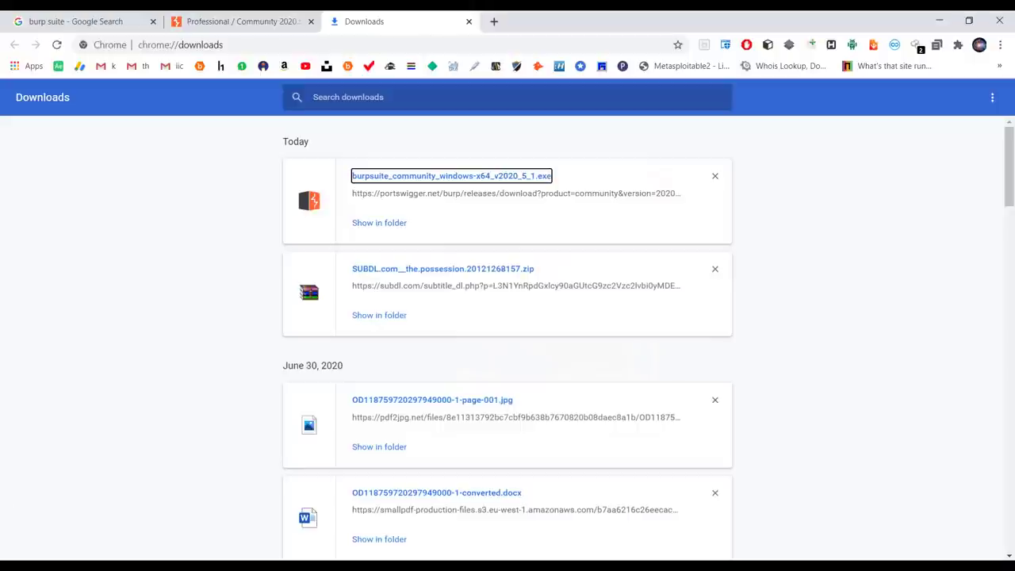
- Launch the installed Burp Suite Community Edition and delete the old temporary files it offers to clean up
key("super")
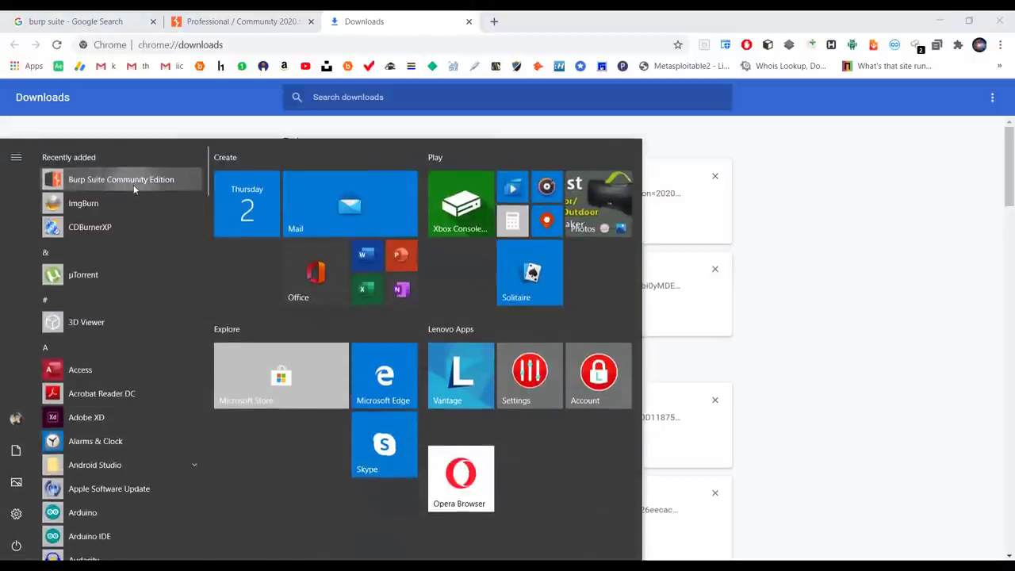
left_click(133, 181)
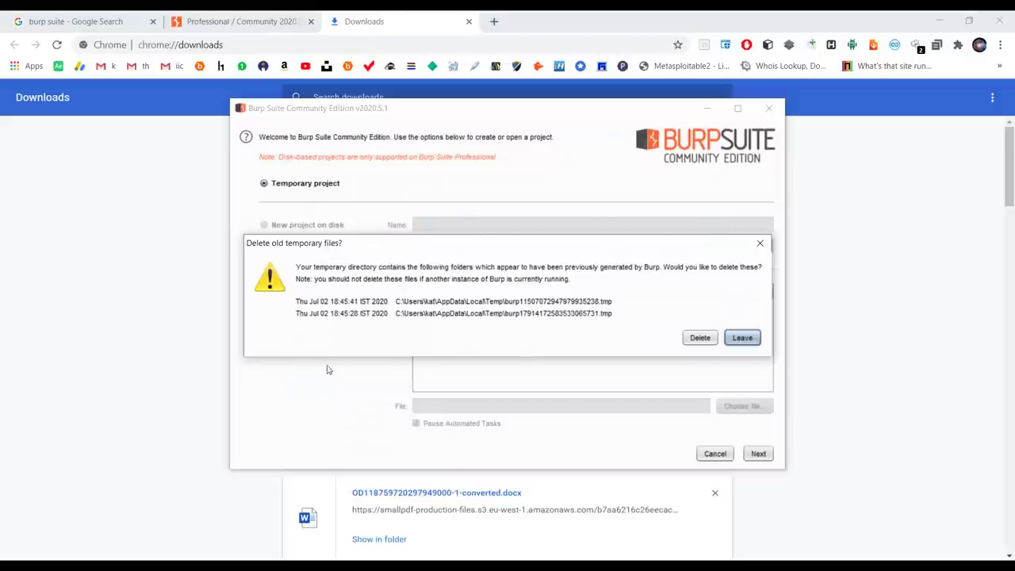
left_click(698, 341)
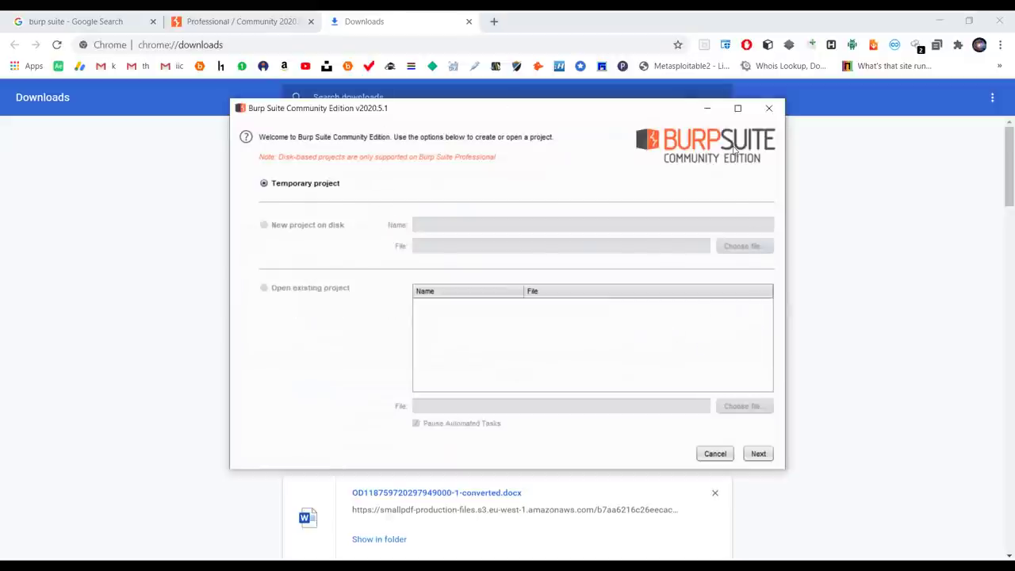
- Minimize the browser, start Burp Suite with a temporary project and Burp defaults, and reposition its main window on the desktop
left_click(938, 20)
left_click_drag(622, 101, 614, 80)
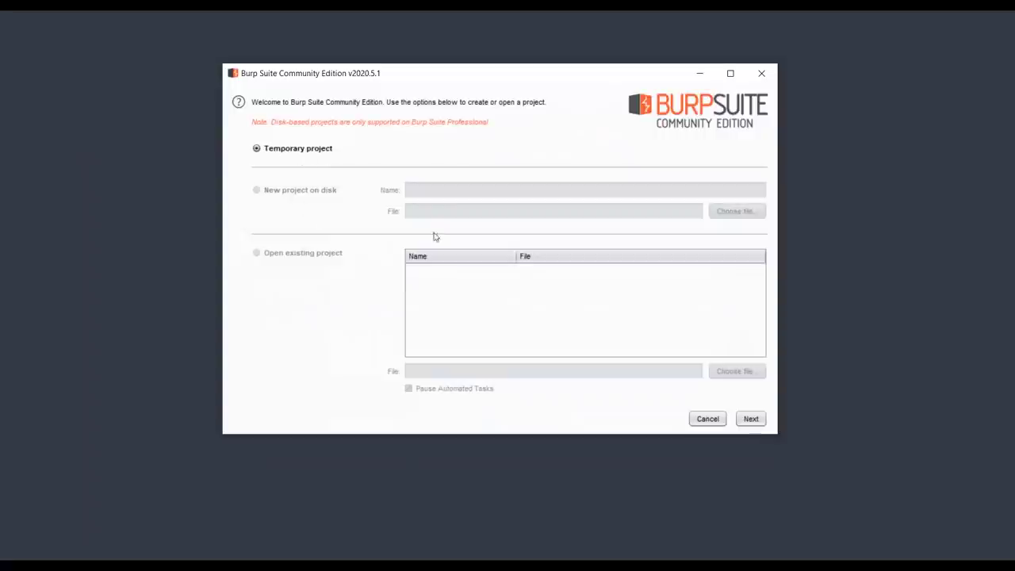
left_click(749, 421)
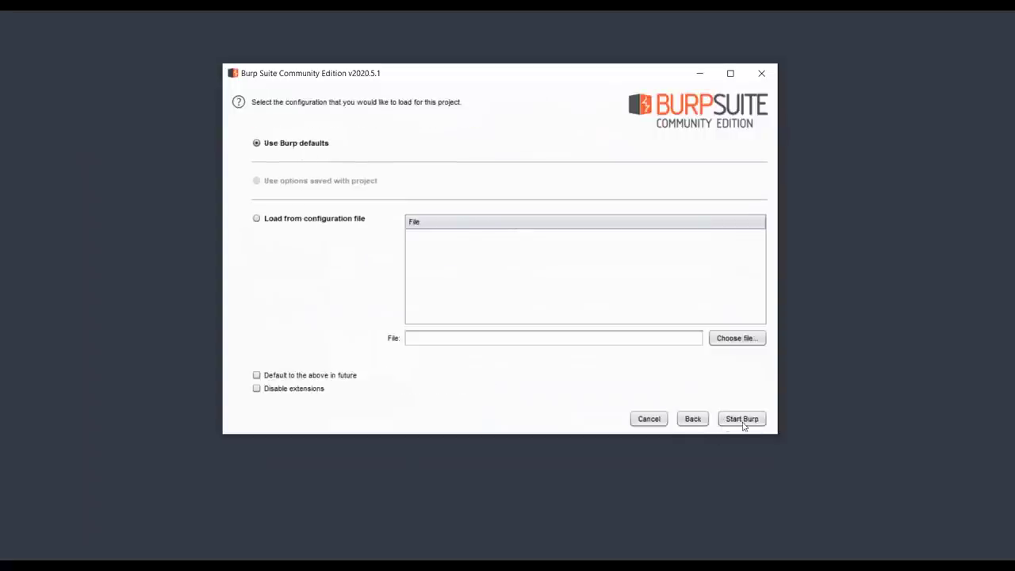
left_click(739, 422)
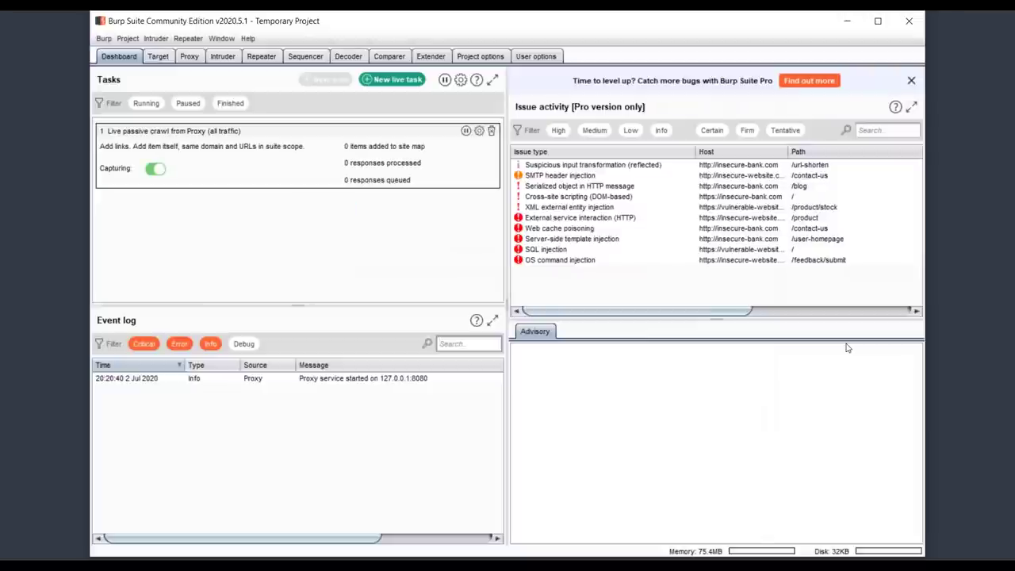
left_click_drag(95, 13, 61, 57)
left_click_drag(450, 73, 455, 61)
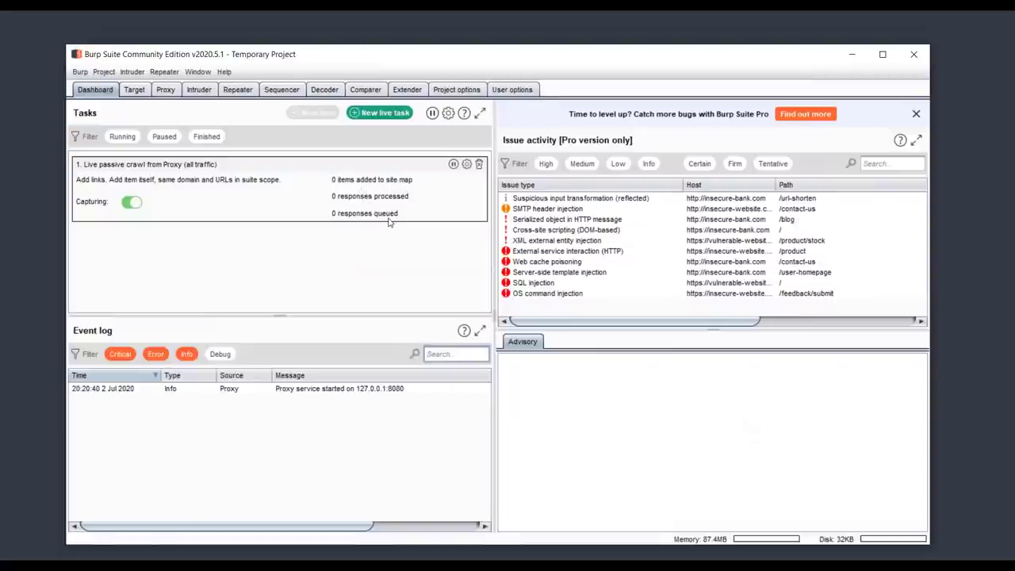
- Filter the dashboard's sample issue activity by Low, Medium and High severity, and switch those filters off again
left_click_drag(588, 63, 598, 54)
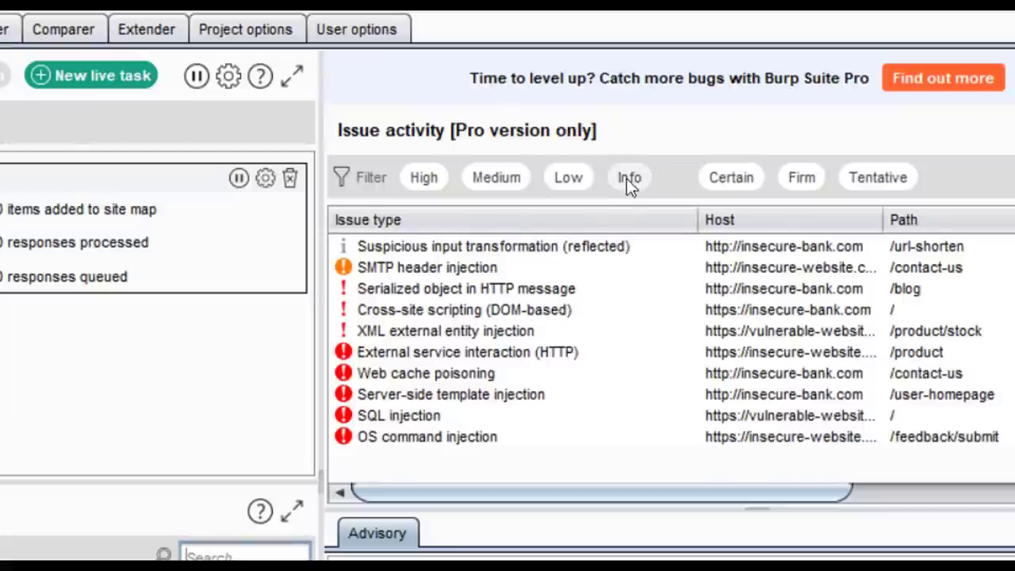
left_click(568, 180)
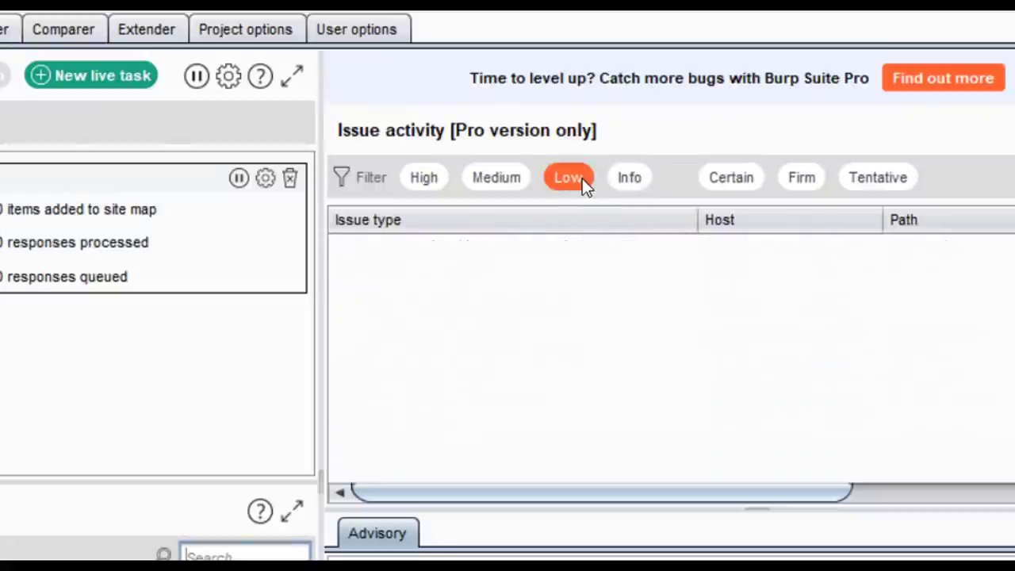
left_click(506, 176)
left_click(426, 176)
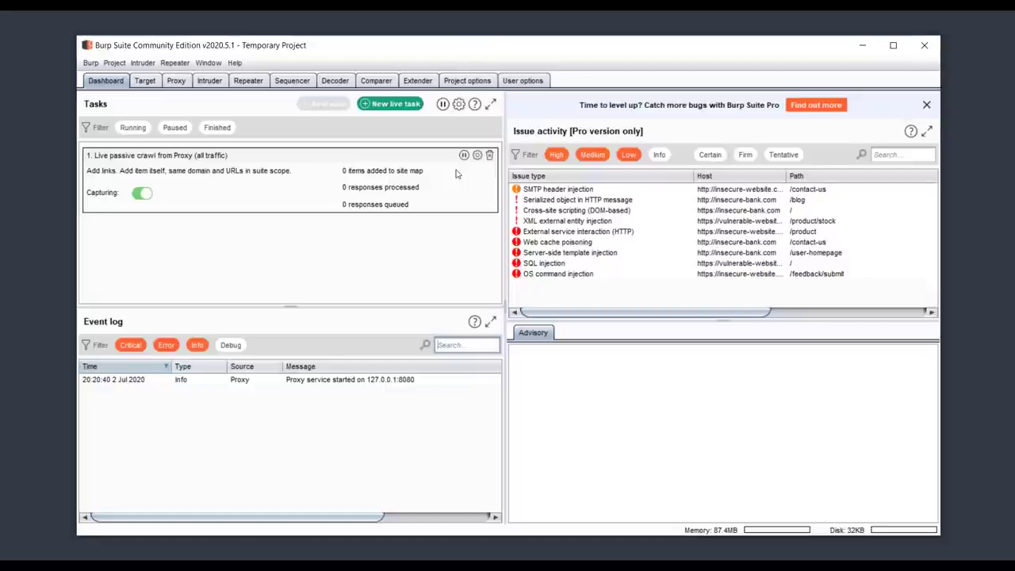
left_click(556, 154)
left_click(593, 155)
left_click(628, 155)
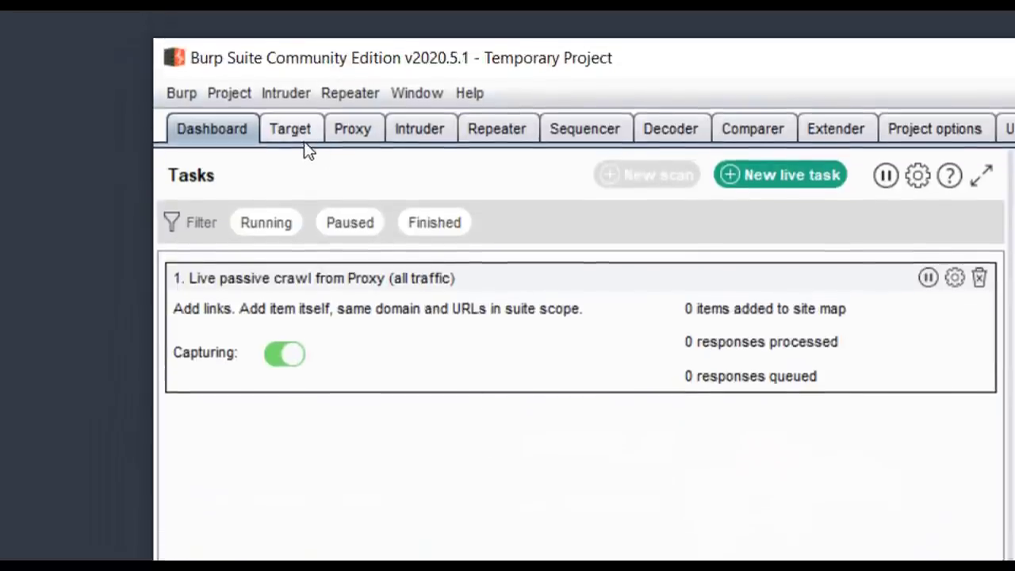
- Show the target site map and the target scope settings
left_click(304, 143)
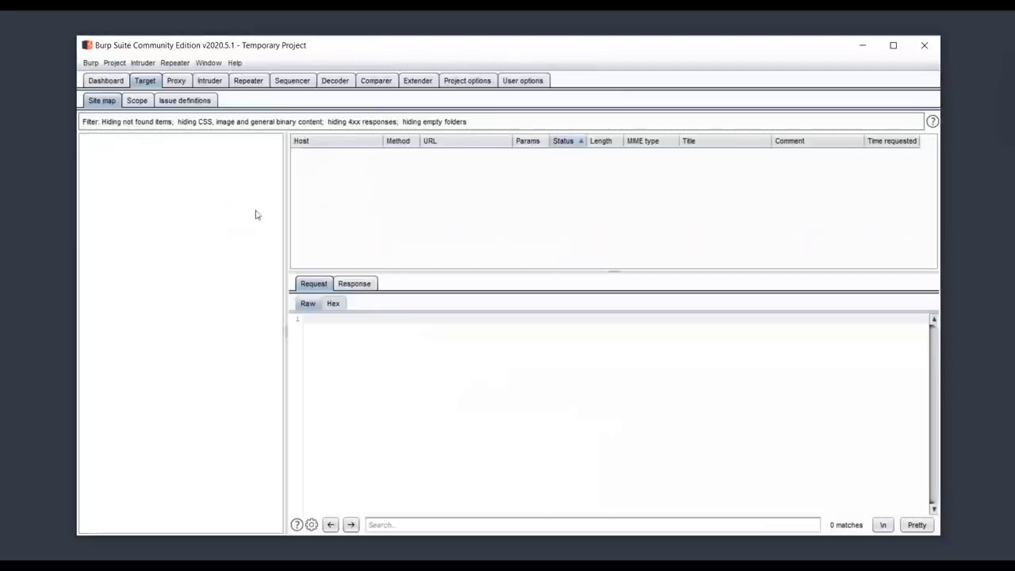
left_click(136, 100)
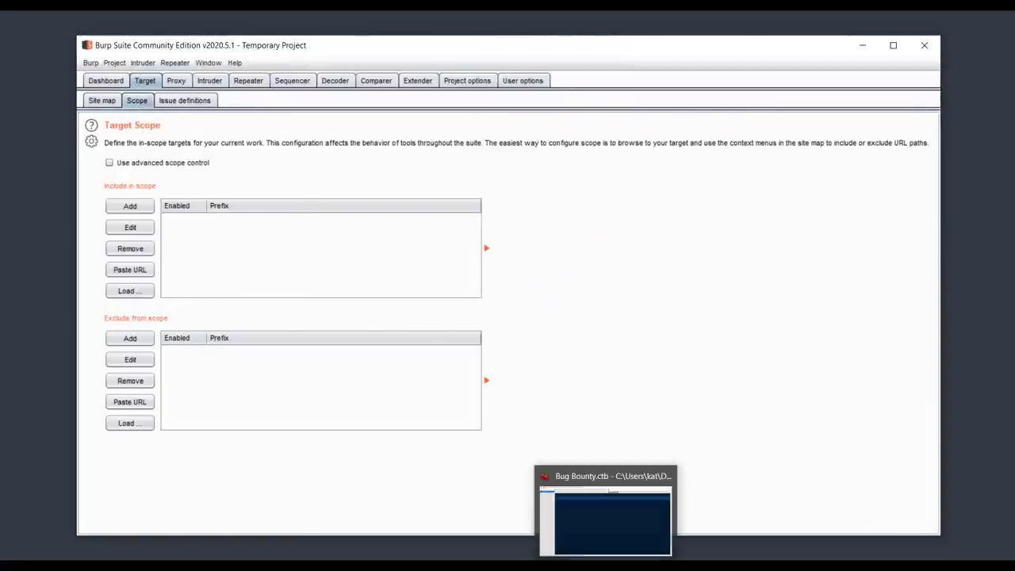
- Switch to CherryTree in a smaller window over Burp Suite, add the lines "scope:" and "program -" to the Bug Bounty note, and save it
left_click(605, 565)
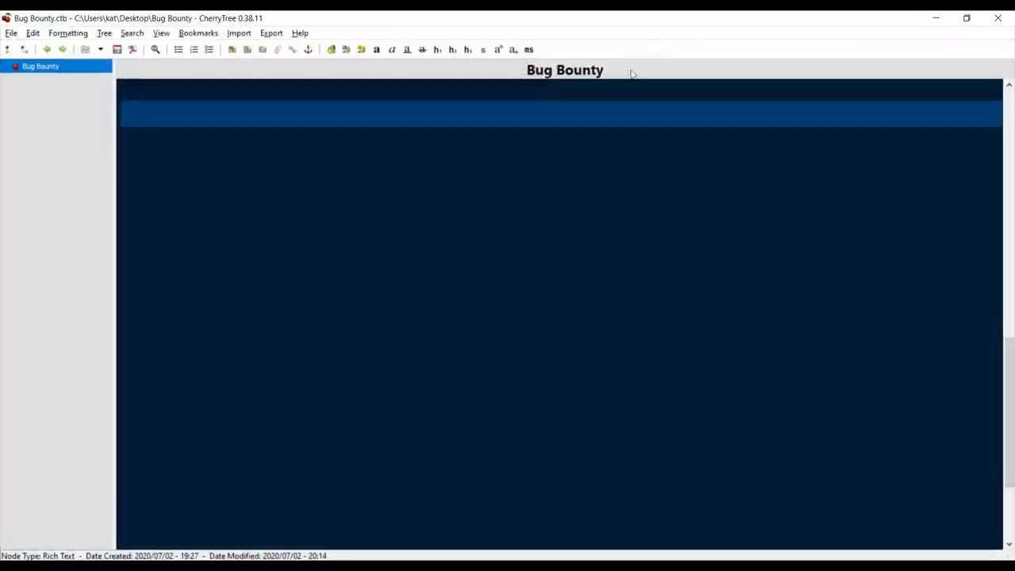
left_click_drag(634, 16, 643, 53)
type("scope:")
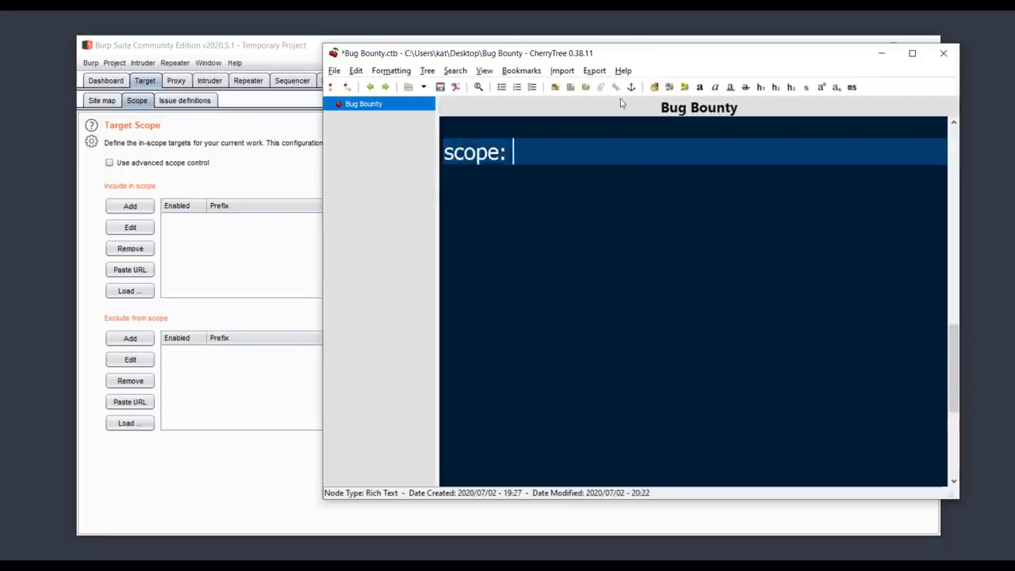
key("Return")
type("p")
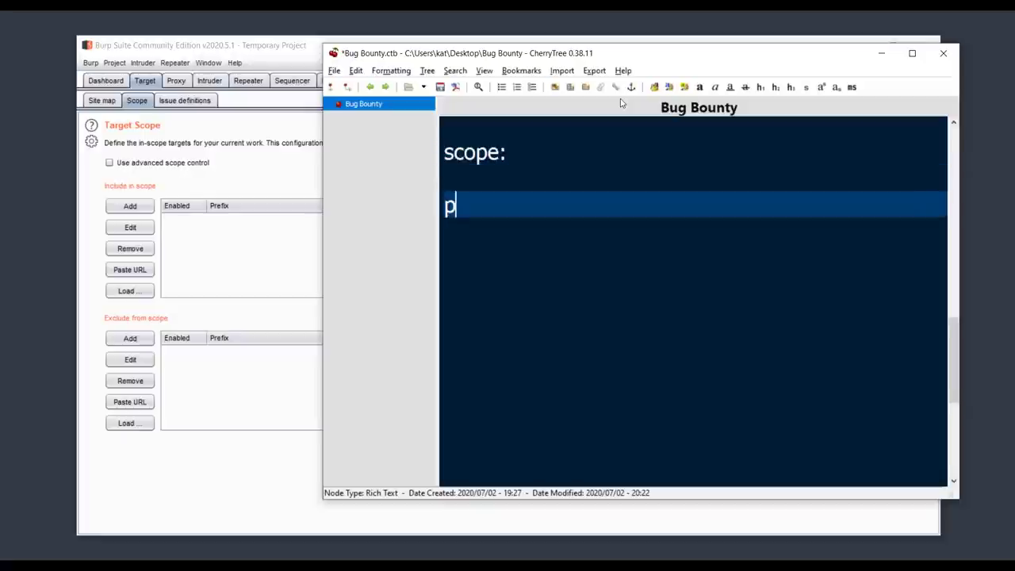
type("rogram -")
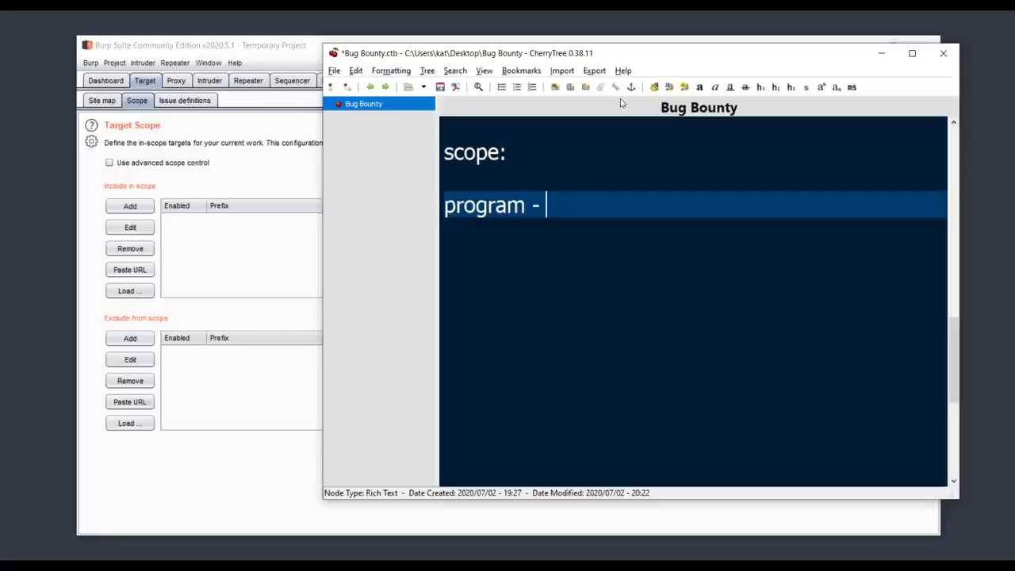
left_click_drag(660, 57, 665, 59)
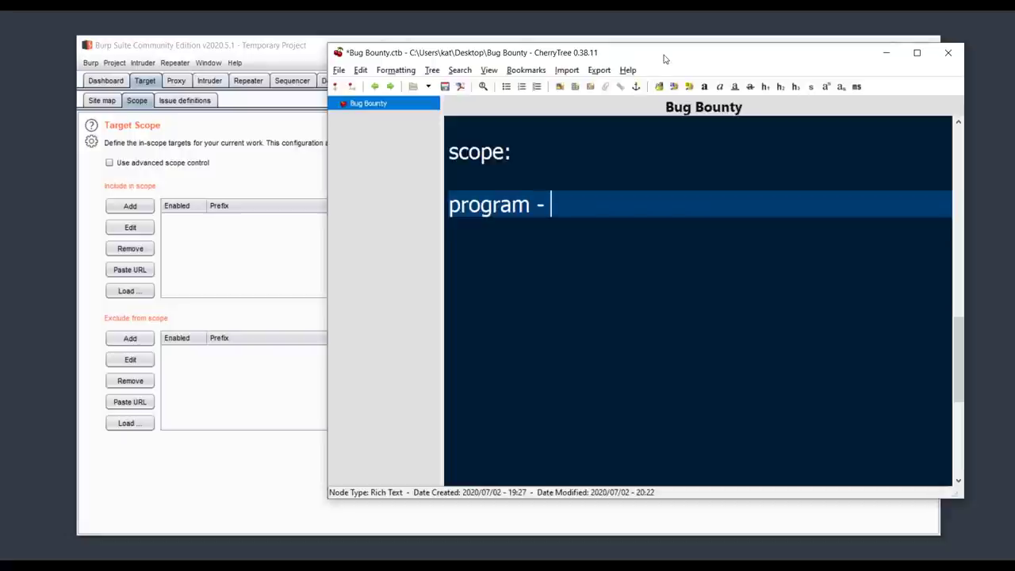
key("ctrl+s")
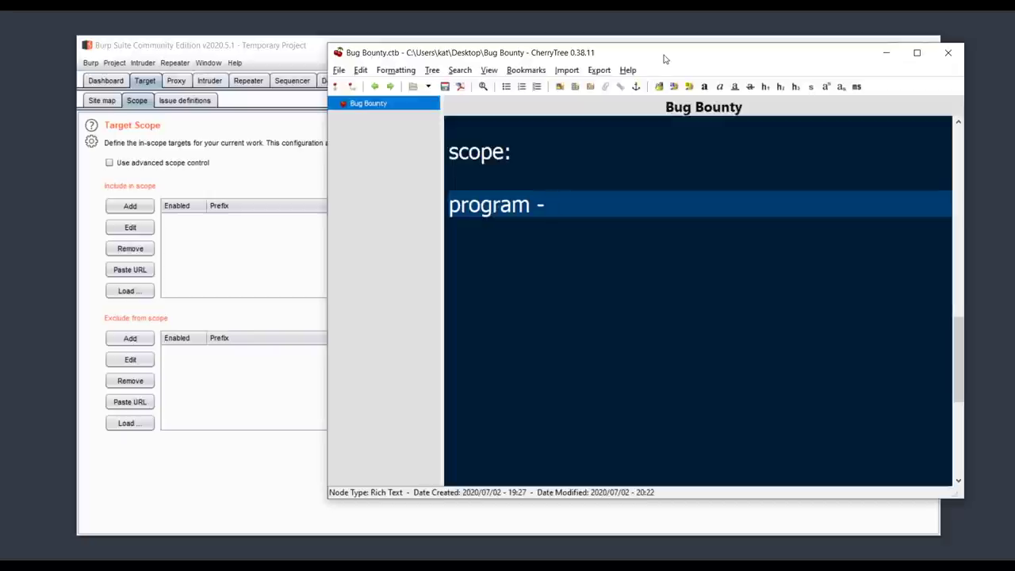
- Insert the heading "out of scope:" between the "scope:" and "program -" lines, with blank lines around it
left_click(520, 157)
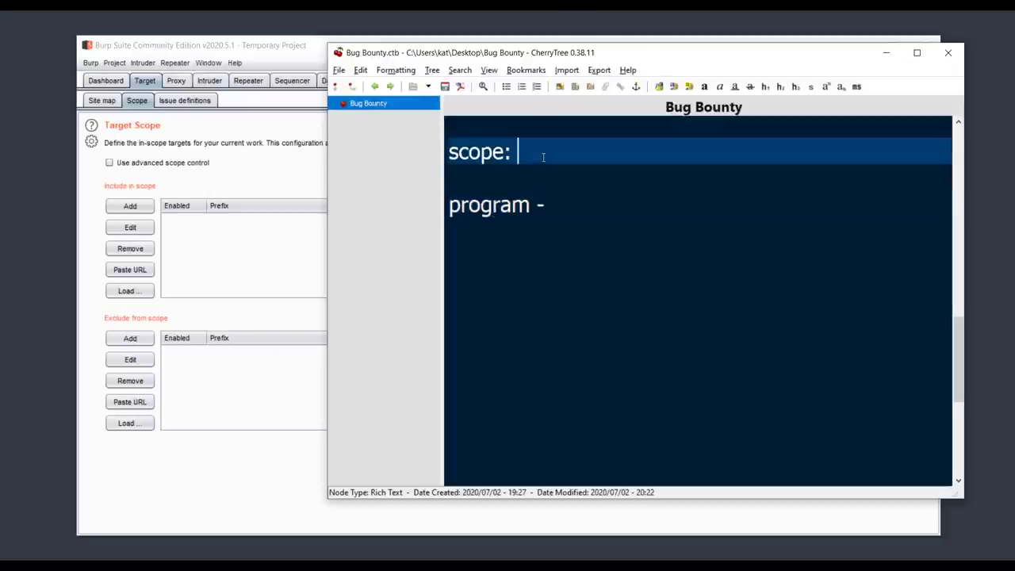
left_click(507, 182)
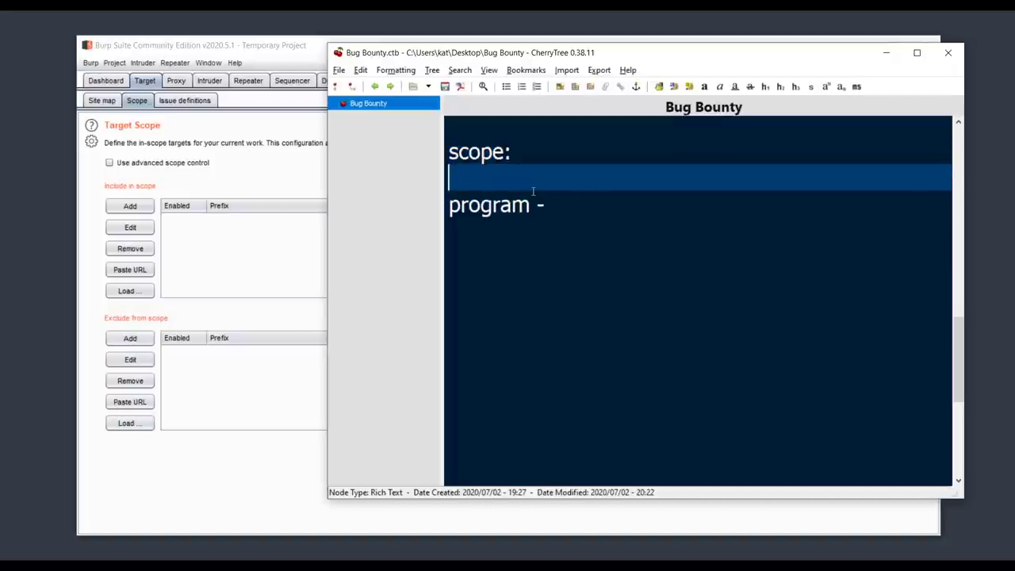
key("Return")
key("Return")
type("out of ")
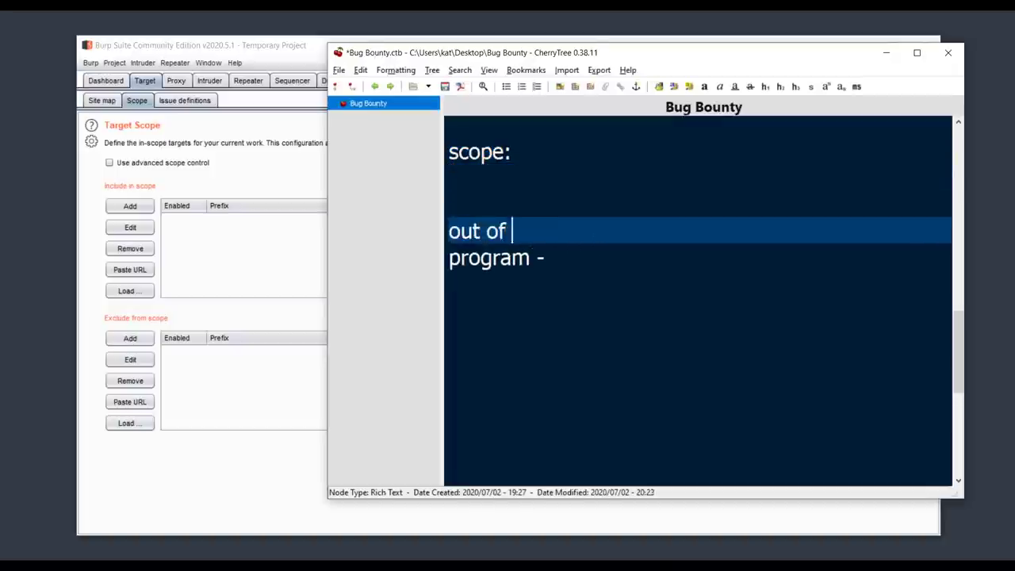
type("scope:")
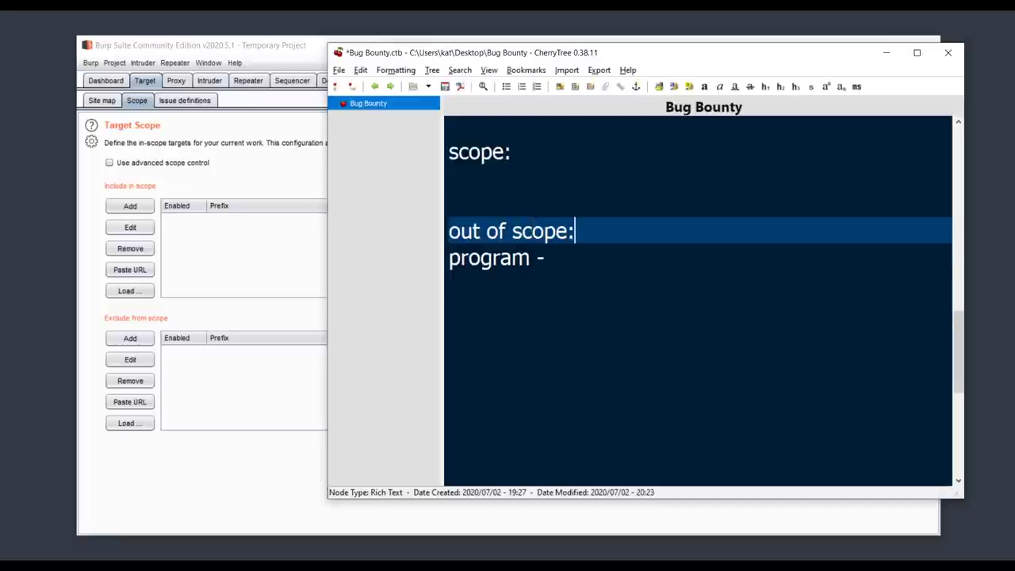
key("Return")
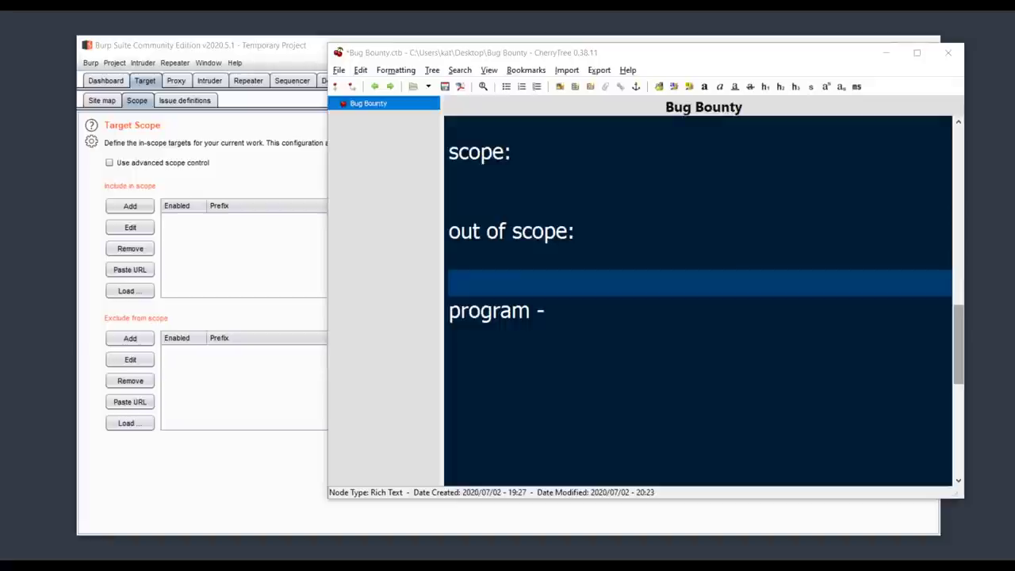
- Bring up the browser with HackerOne's PlayStation program page, maximize it and find the policy's Scope section
left_click_drag(1014, 113, 373, 50)
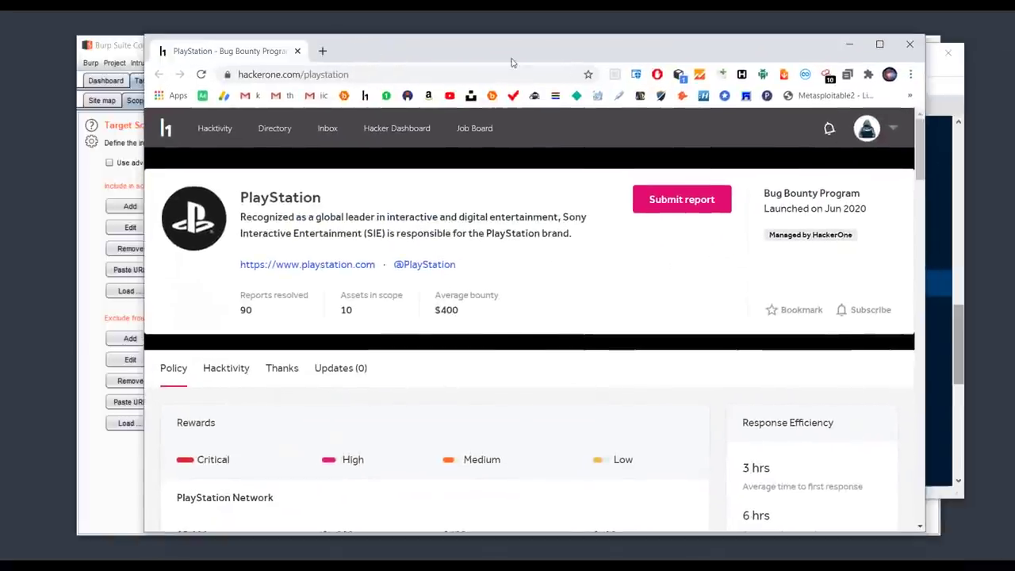
left_click(880, 45)
scroll(295, 384, "down", 5)
scroll(295, 384, "down", 6)
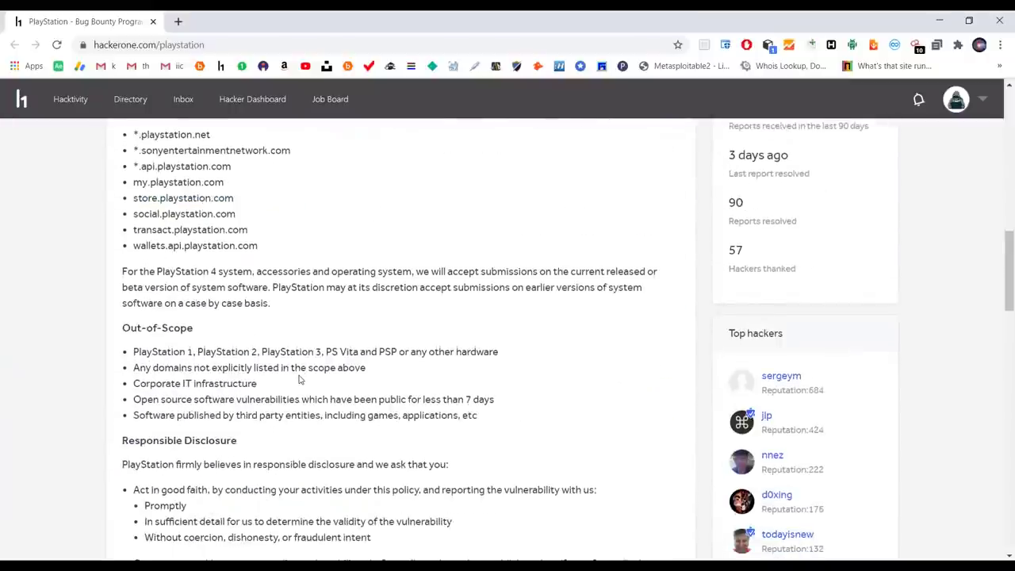
scroll(299, 380, "up", 1)
double_click(131, 135)
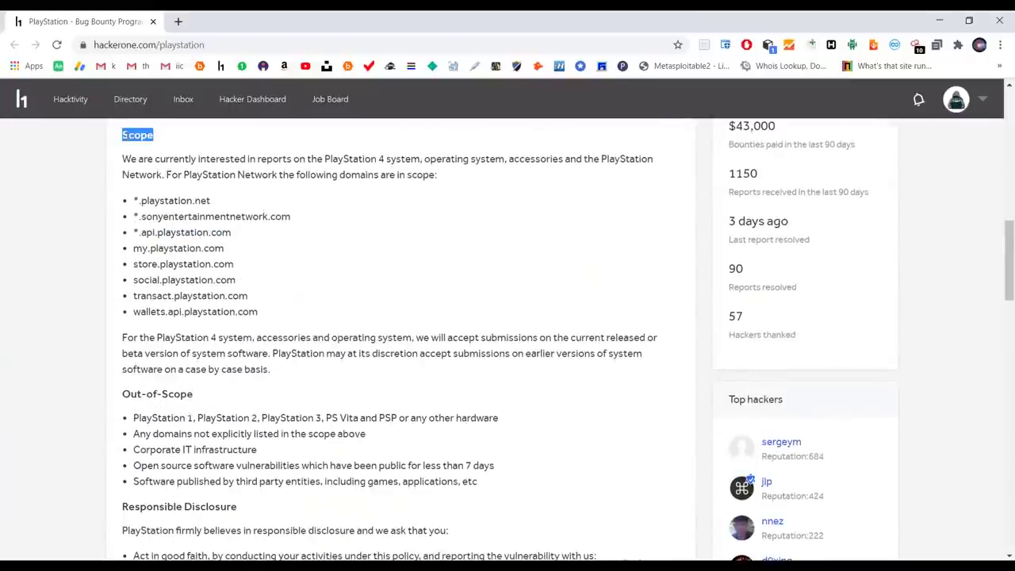
- Highlight the policy's in-scope domains and out-of-scope items to point them out, and close the browser
left_click_drag(137, 159, 234, 310)
left_click(134, 135)
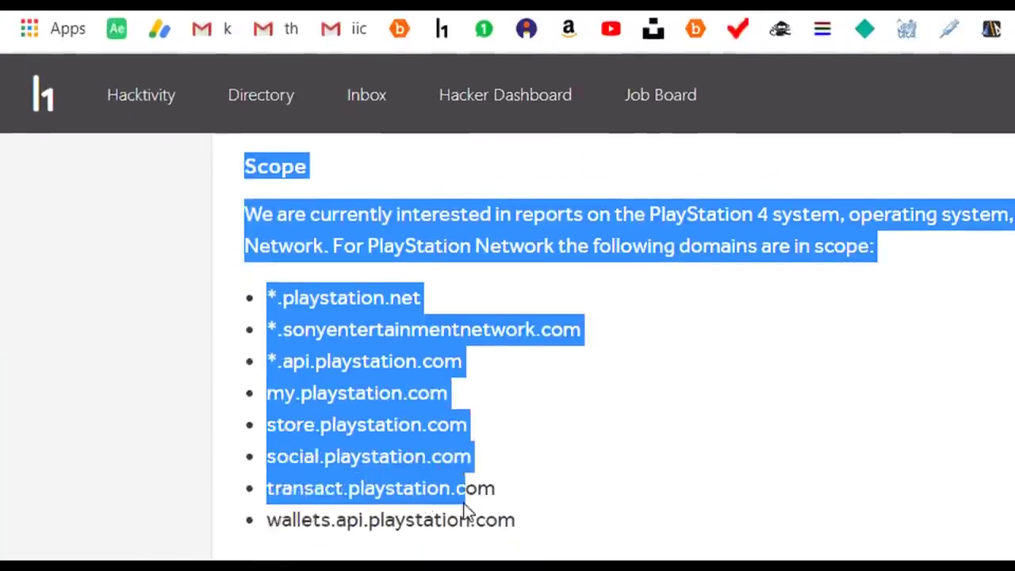
left_click_drag(468, 511, 518, 521)
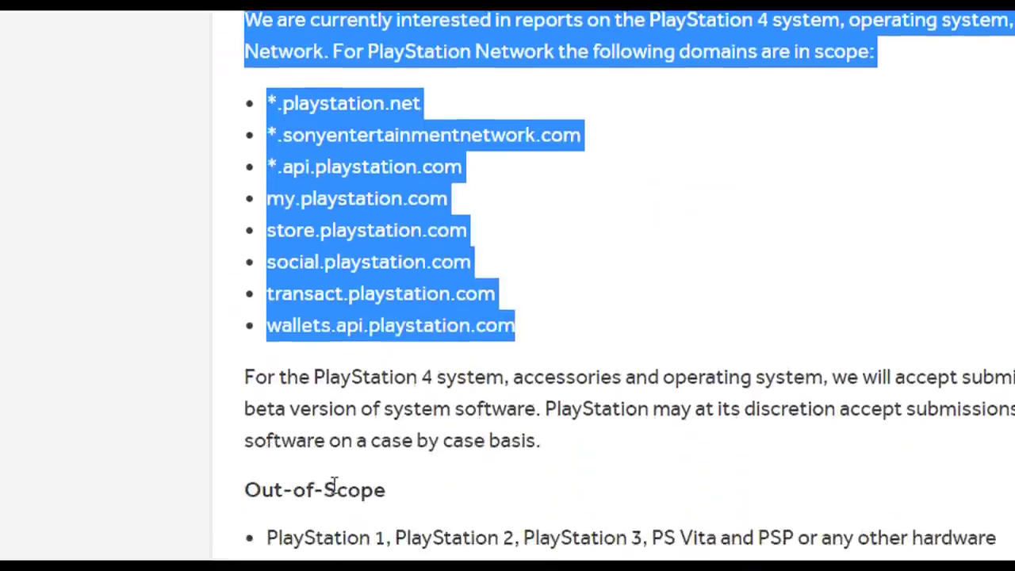
double_click(342, 446)
left_click_drag(343, 446, 603, 560)
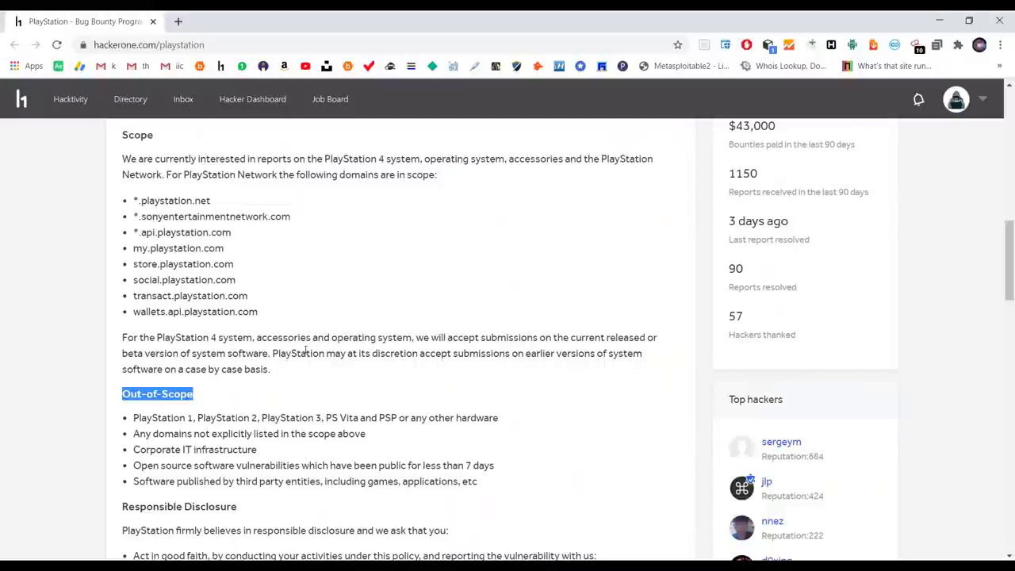
left_click(297, 316)
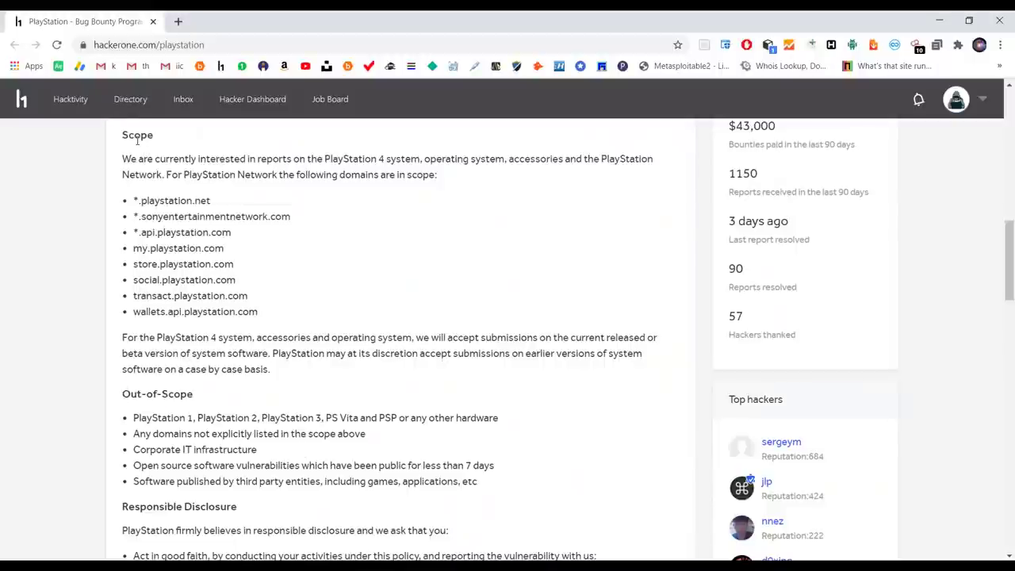
left_click_drag(121, 159, 283, 310)
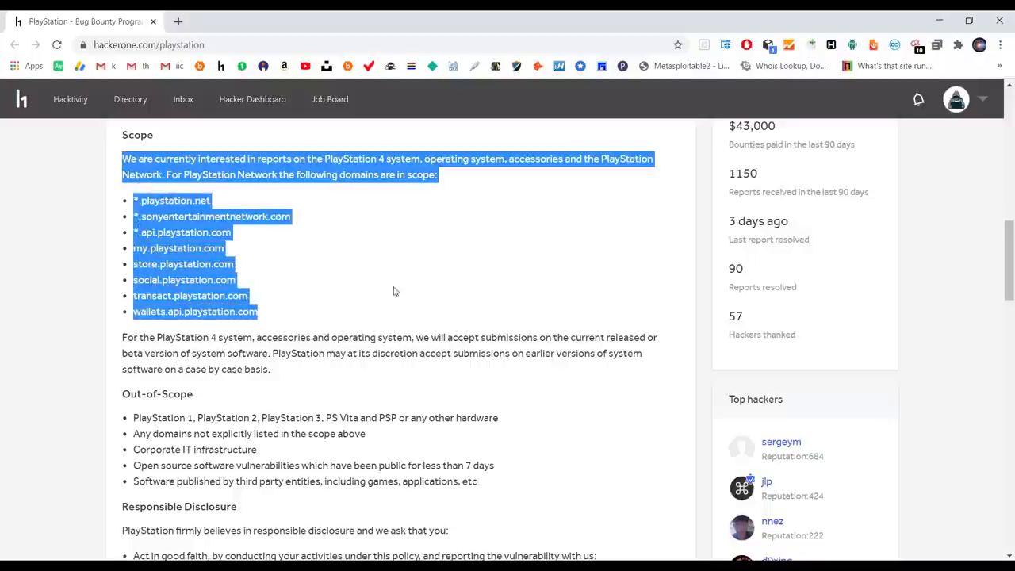
left_click_drag(194, 394, 508, 493)
left_click(480, 395)
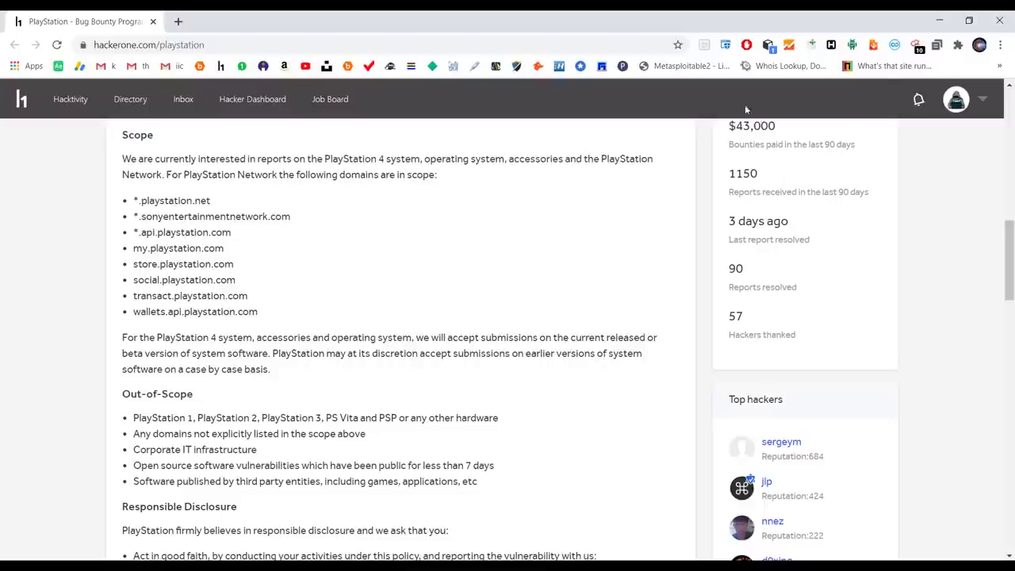
left_click(999, 20)
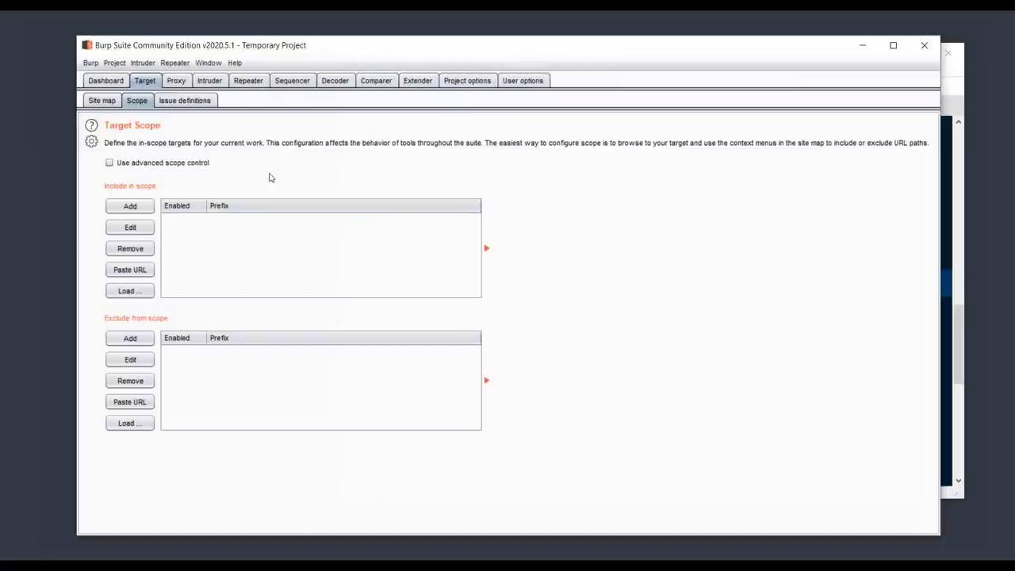
- Show Burp Suite's dialog for adding an in-scope URL prefix and dismiss it without adding anything
left_click(271, 183)
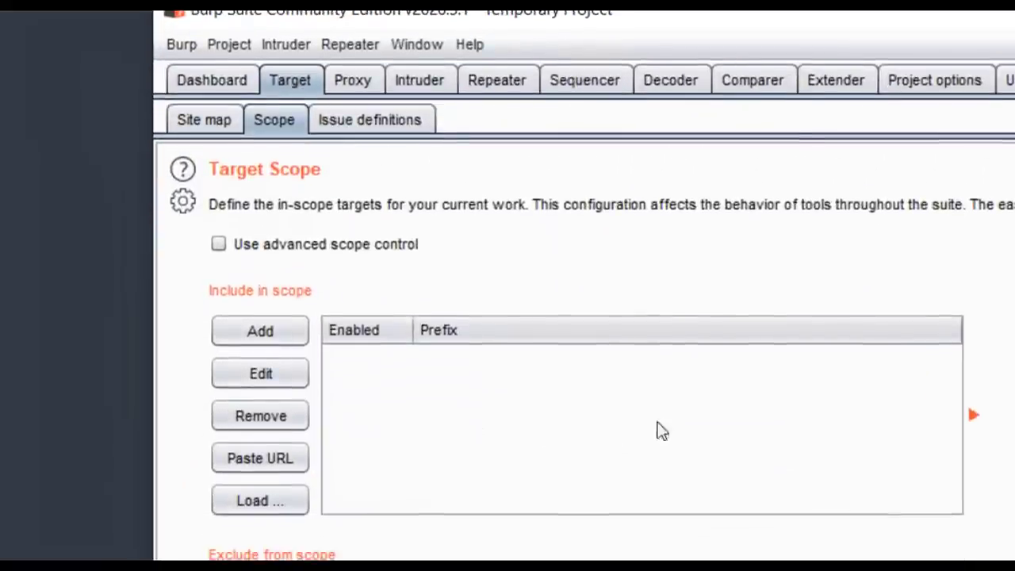
left_click(249, 335)
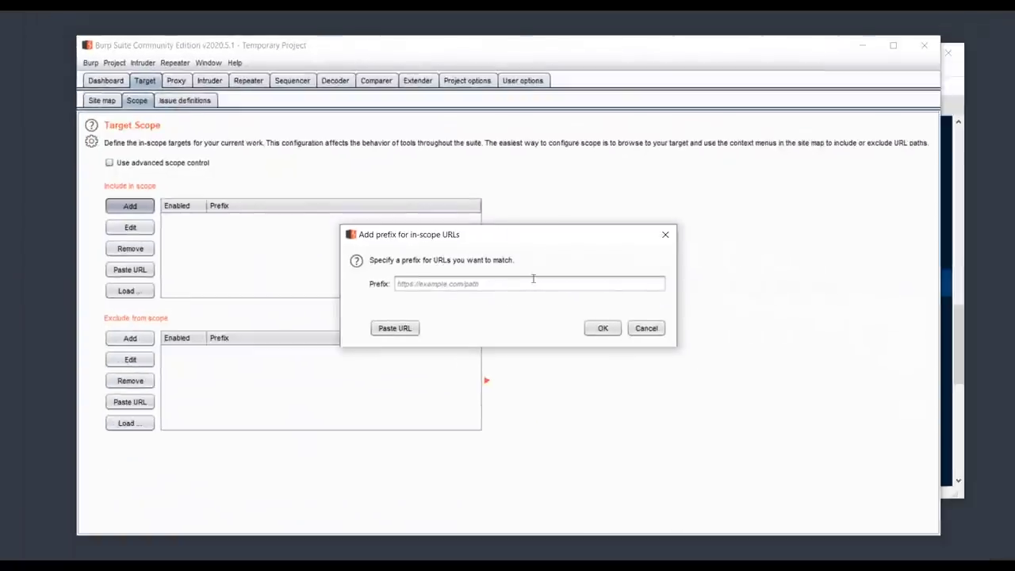
left_click(493, 282)
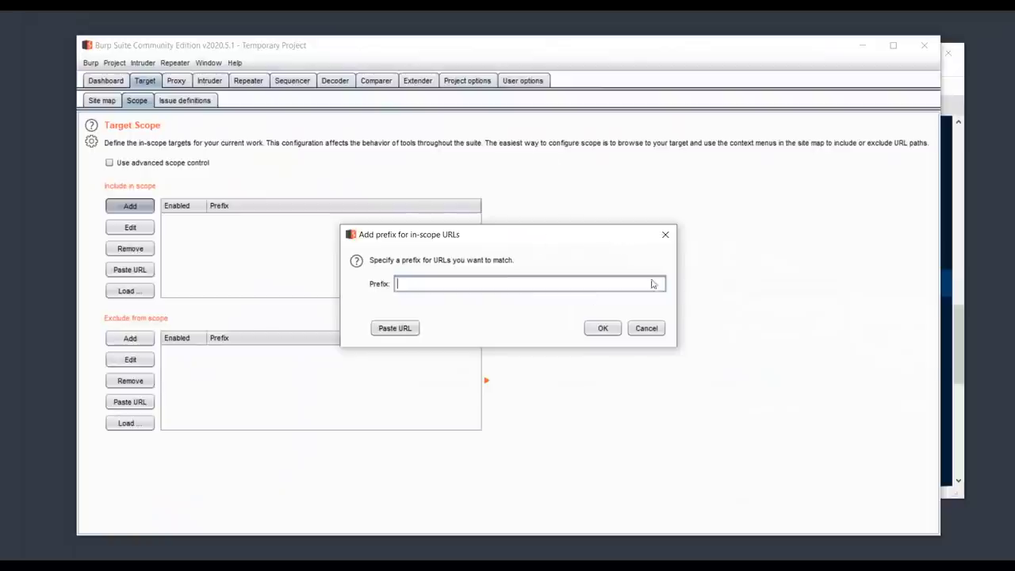
left_click(665, 235)
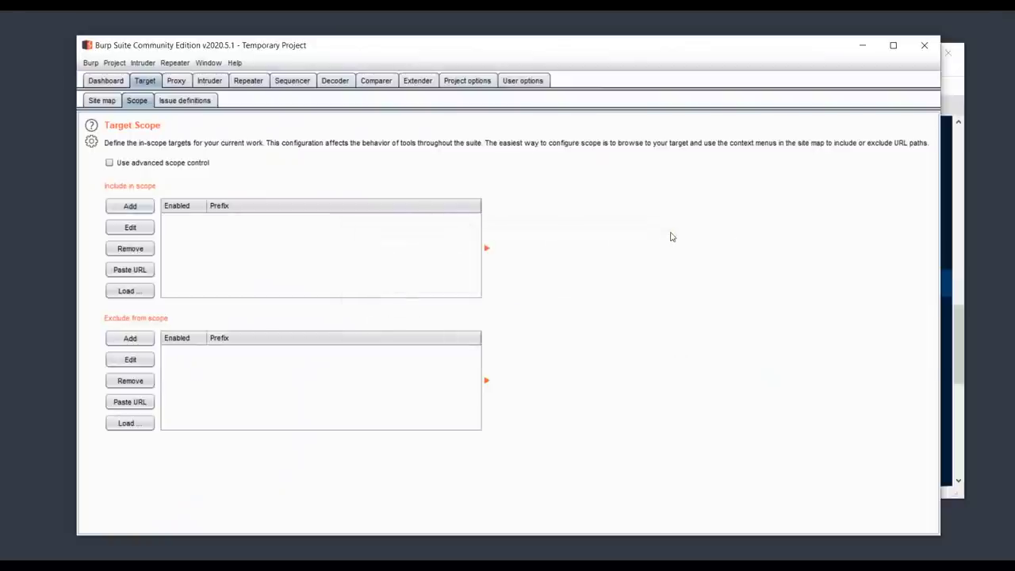
- Open the Proxy's intercept view, toggle interception off and back on, and minimize the CherryTree window behind it
left_click(184, 84)
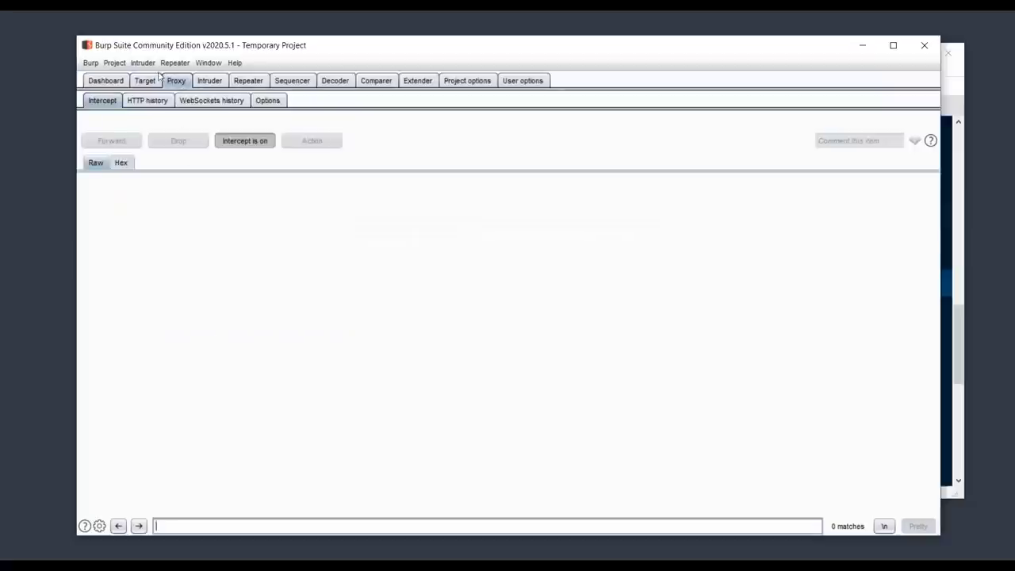
left_click(238, 141)
left_click(254, 145)
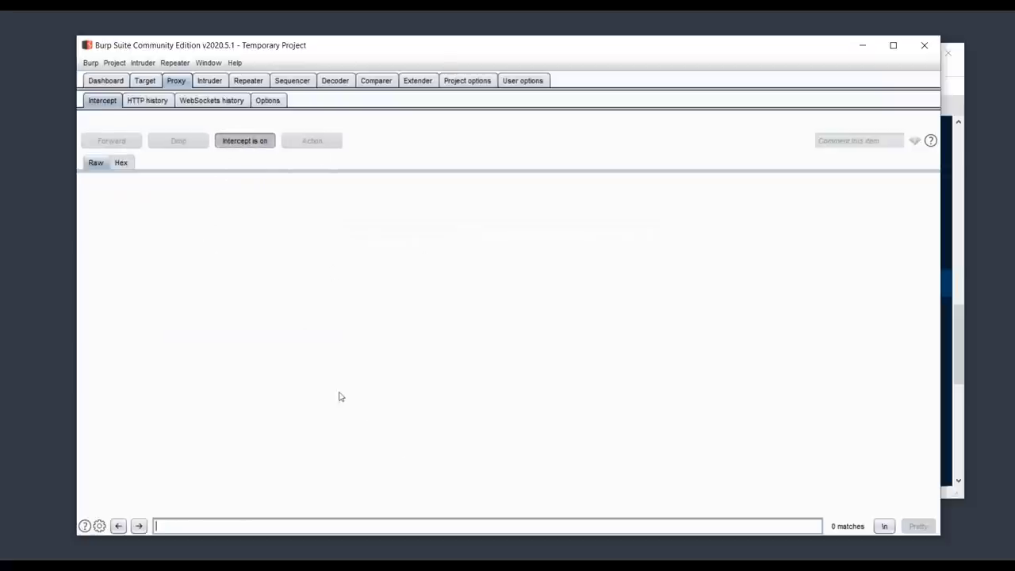
left_click(960, 357)
left_click(887, 50)
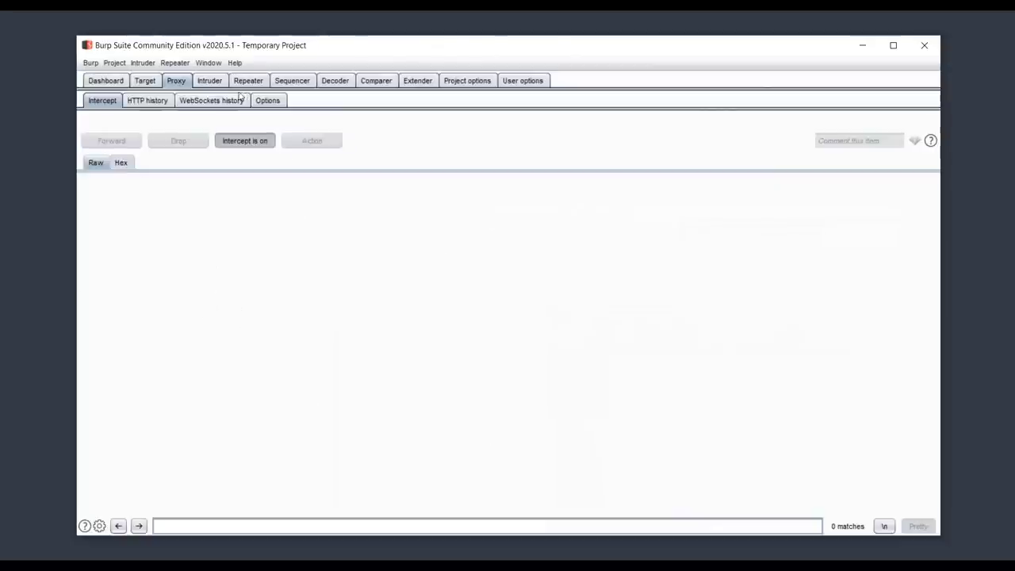
- Show Intruder's attack target, Repeater's request and response panes with the request pane widened, Sequencer, Decoder and Comparer
left_click(210, 80)
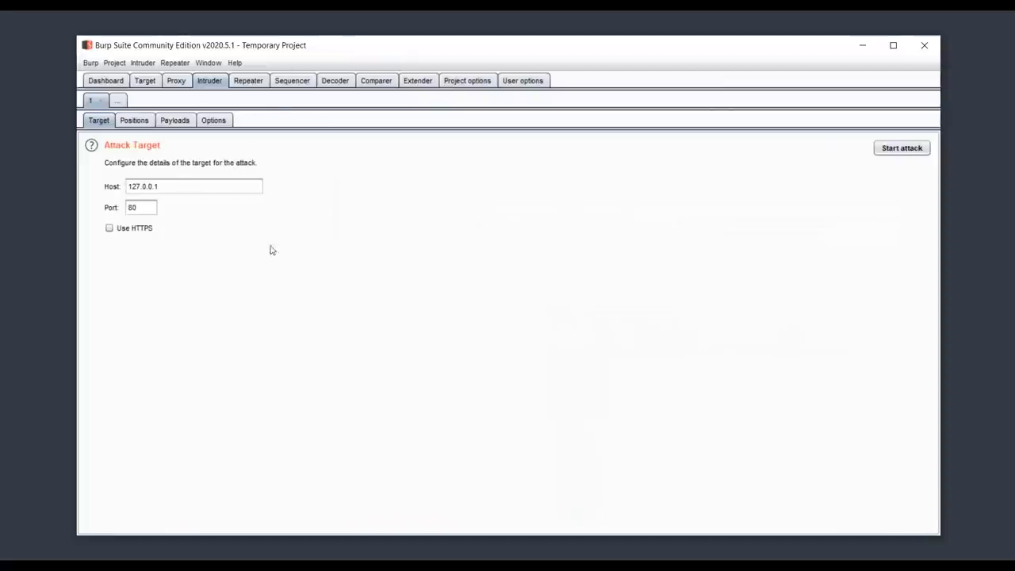
left_click(248, 82)
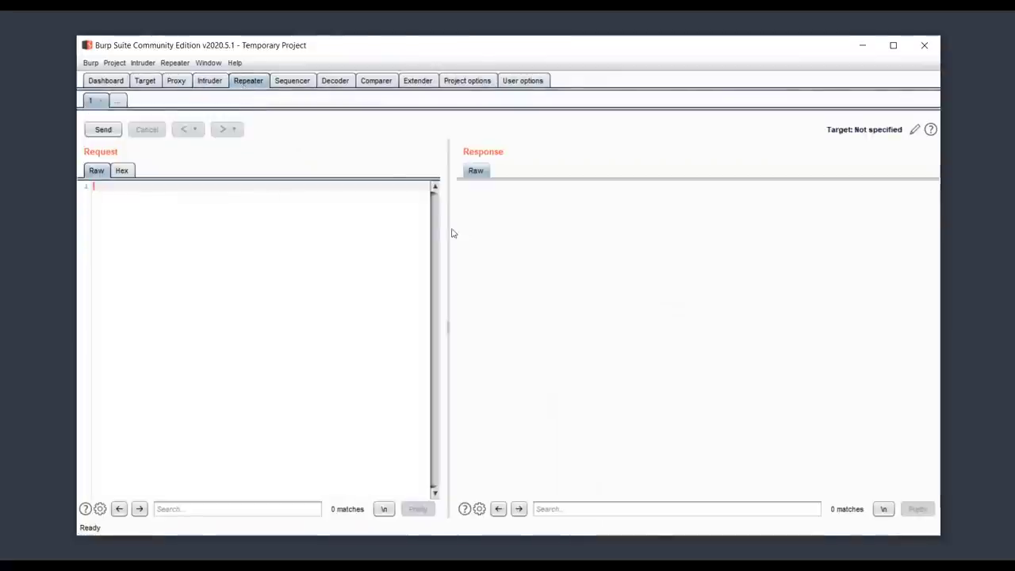
left_click_drag(446, 228, 504, 237)
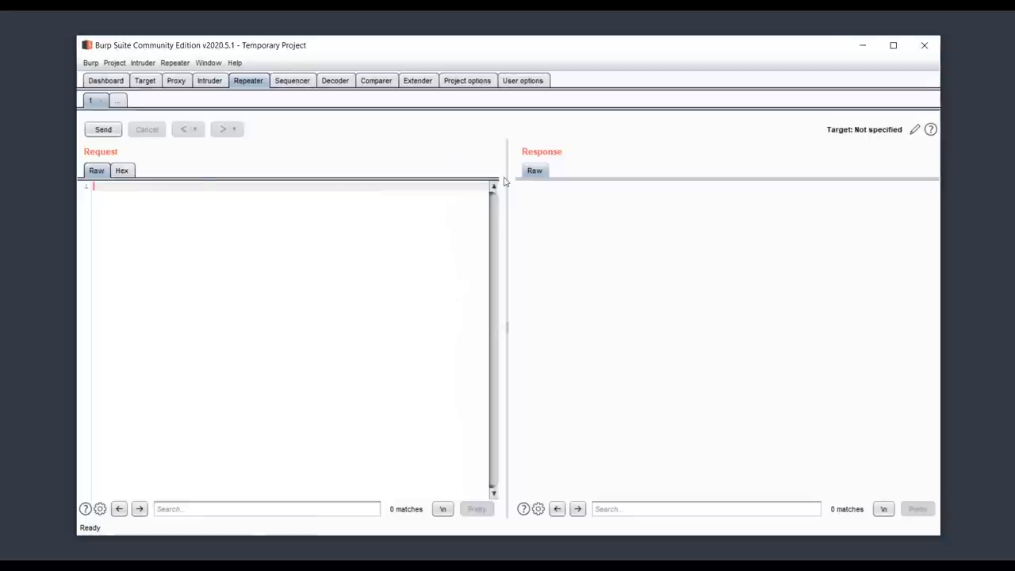
left_click(308, 82)
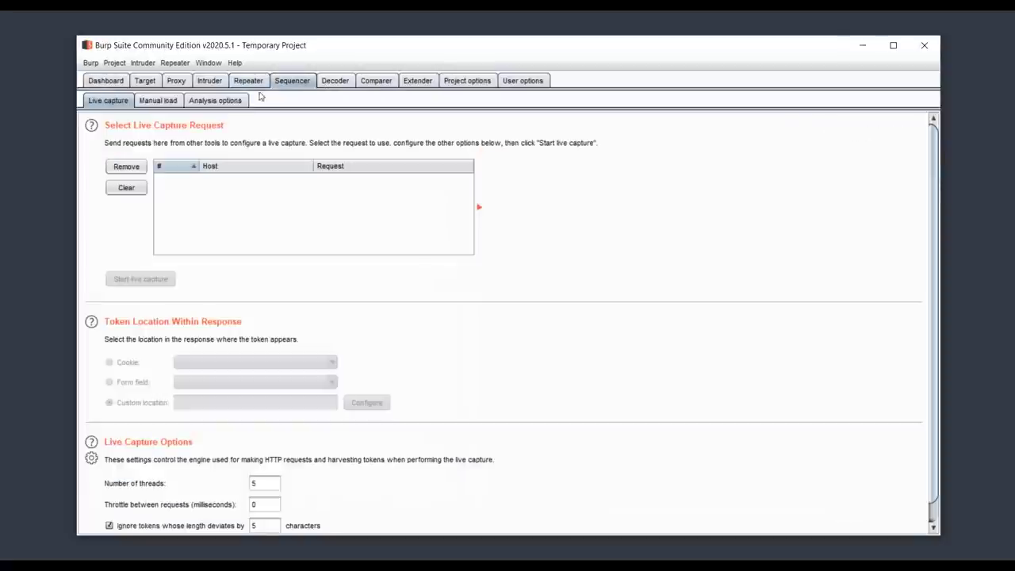
left_click(335, 81)
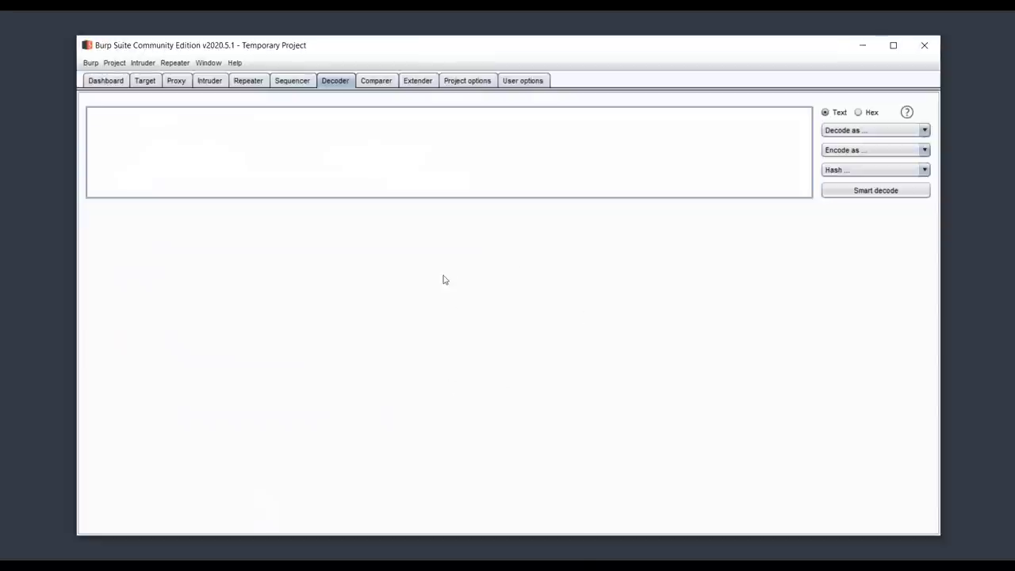
left_click(376, 80)
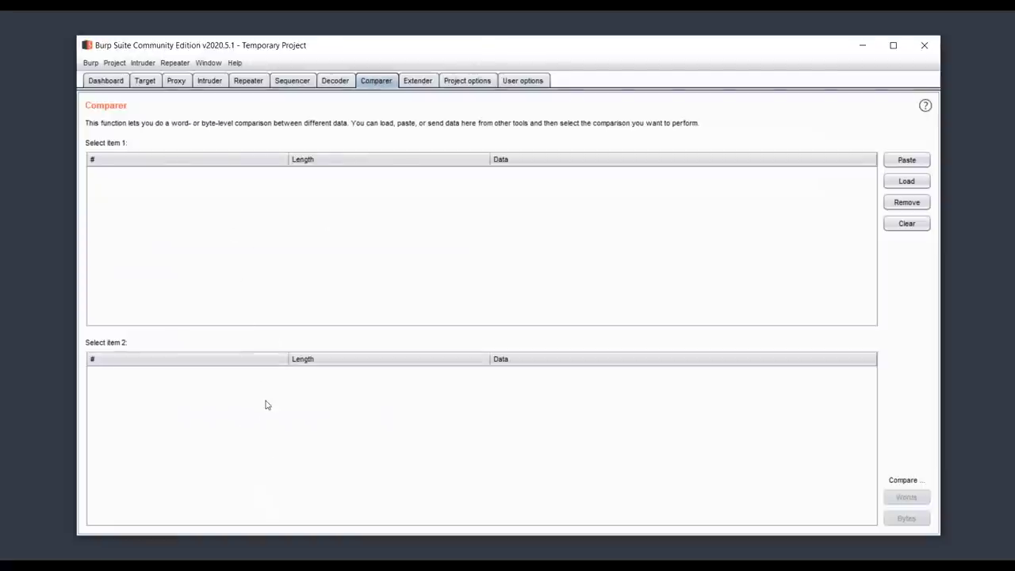
- Show the Extender's BApp Store list, the user options and the project options, and return to the dashboard
left_click(418, 81)
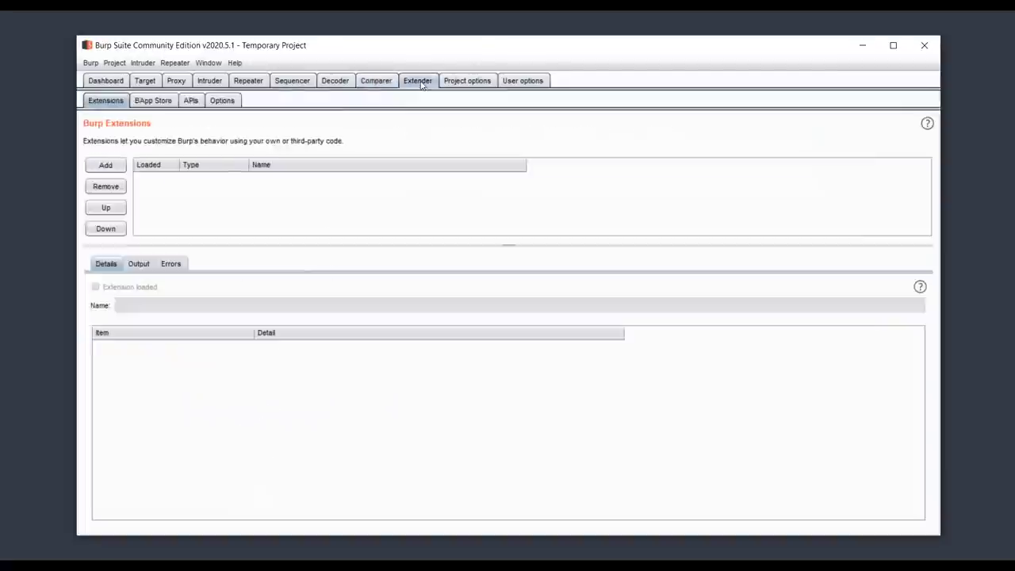
left_click(147, 102)
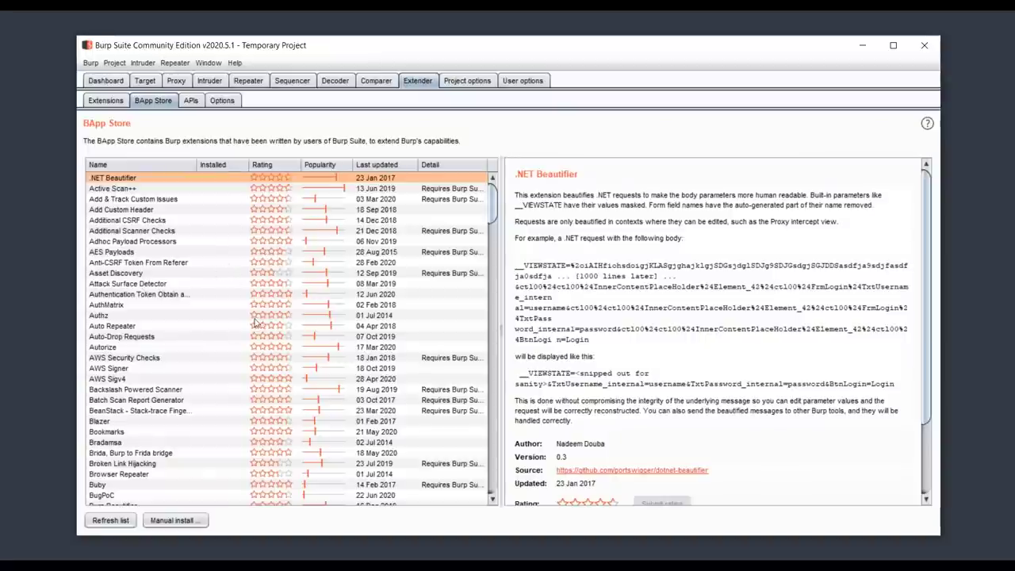
left_click(457, 87)
left_click(512, 82)
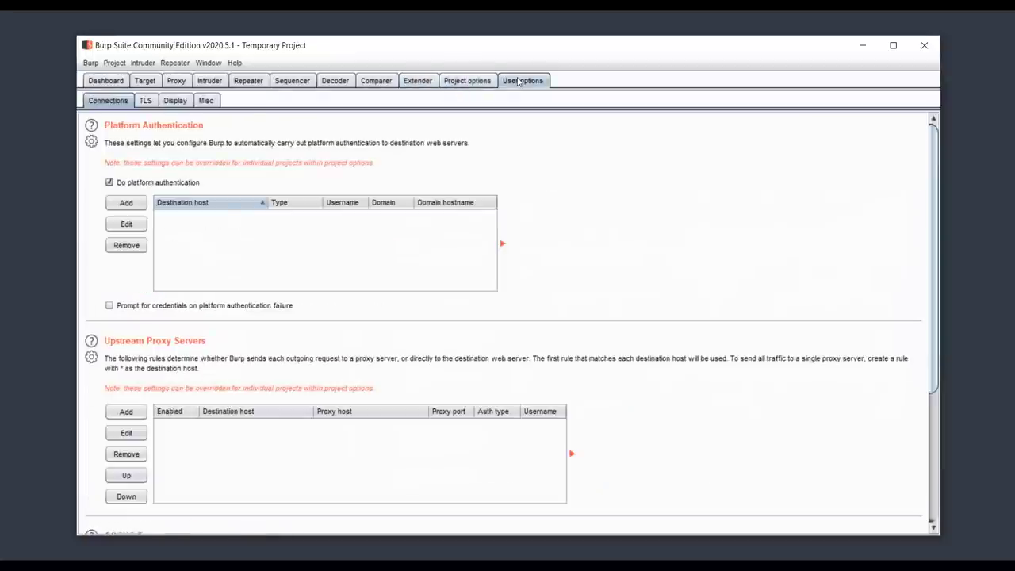
left_click(468, 82)
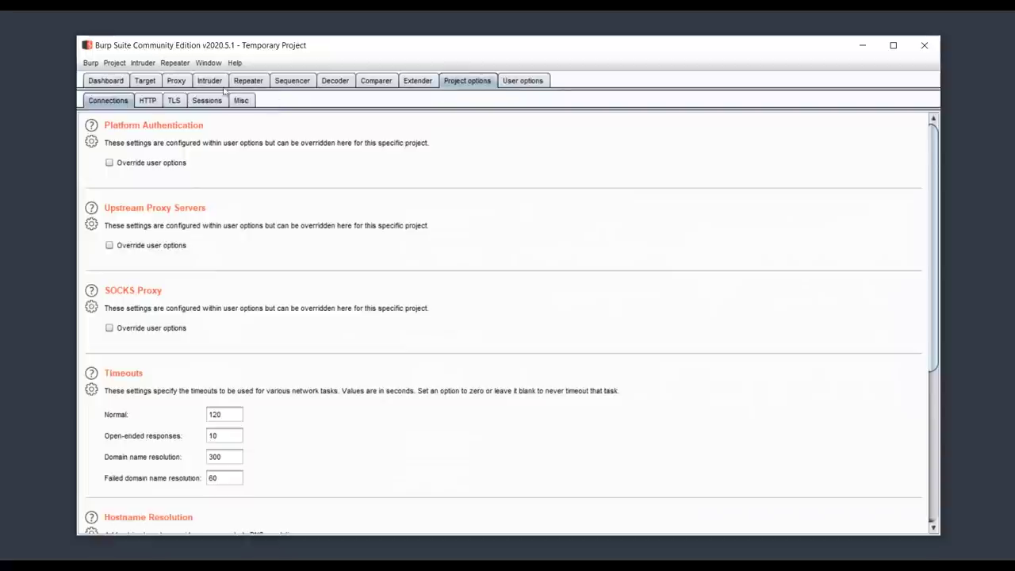
left_click(110, 81)
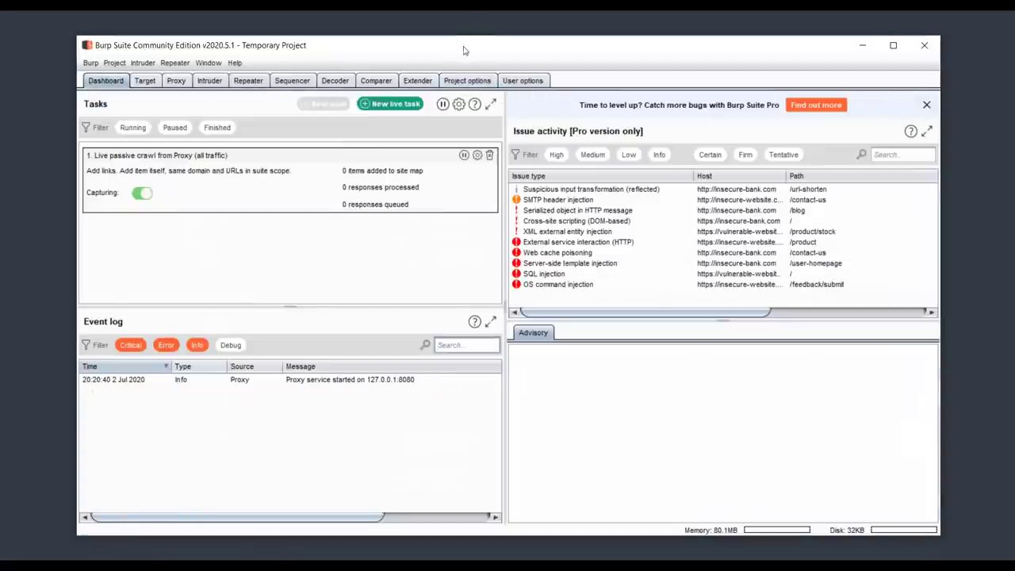
left_click_drag(463, 46, 454, 46)
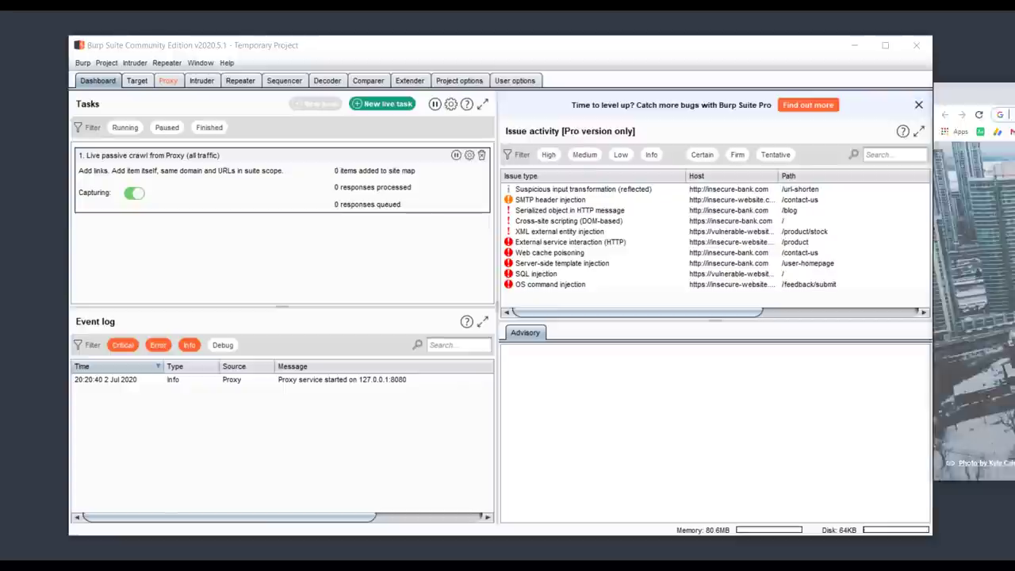
- Switch to Chrome and search Google for "mozilla firefox"
key("alt+Tab")
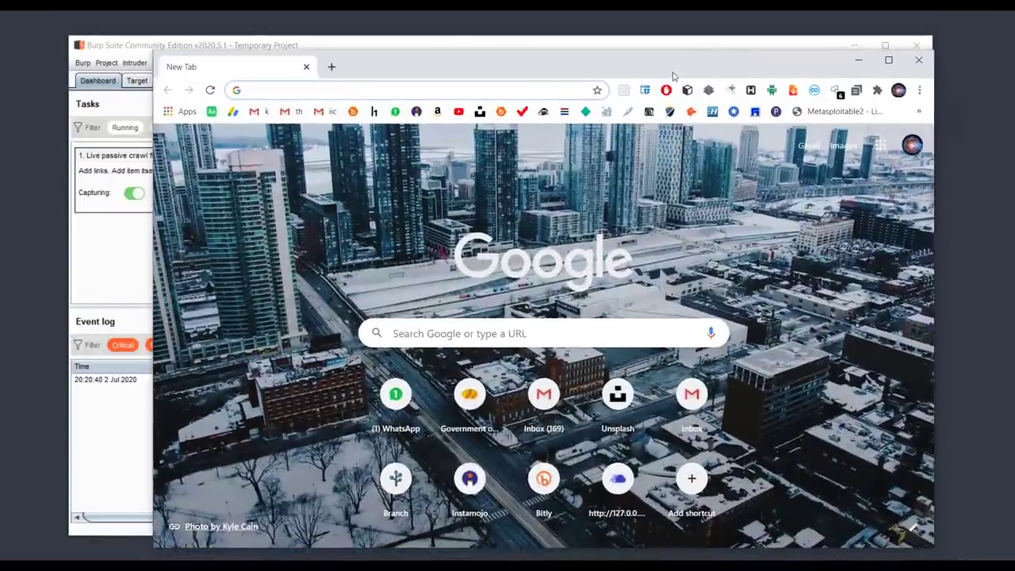
left_click(553, 88)
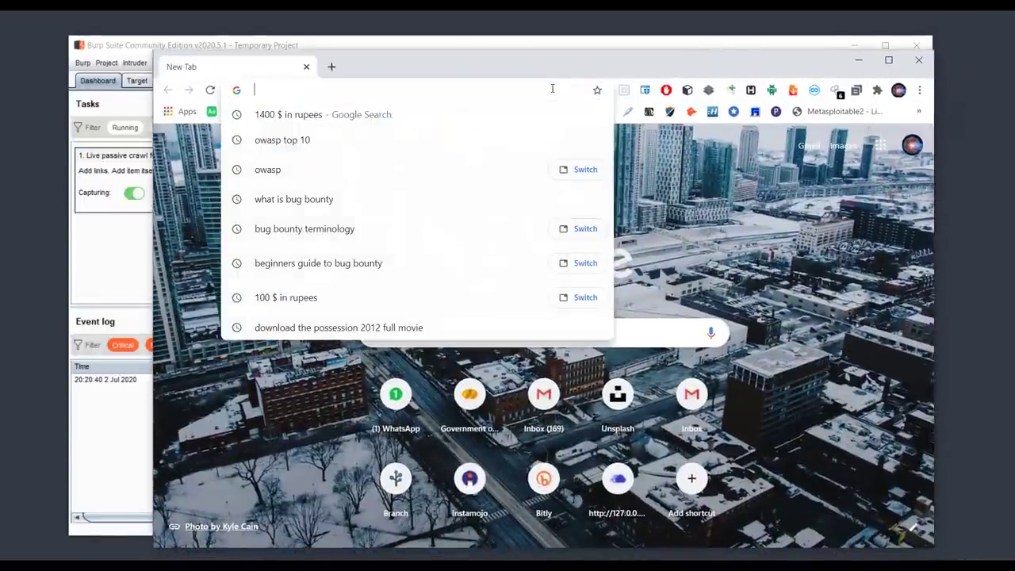
type("moxilla")
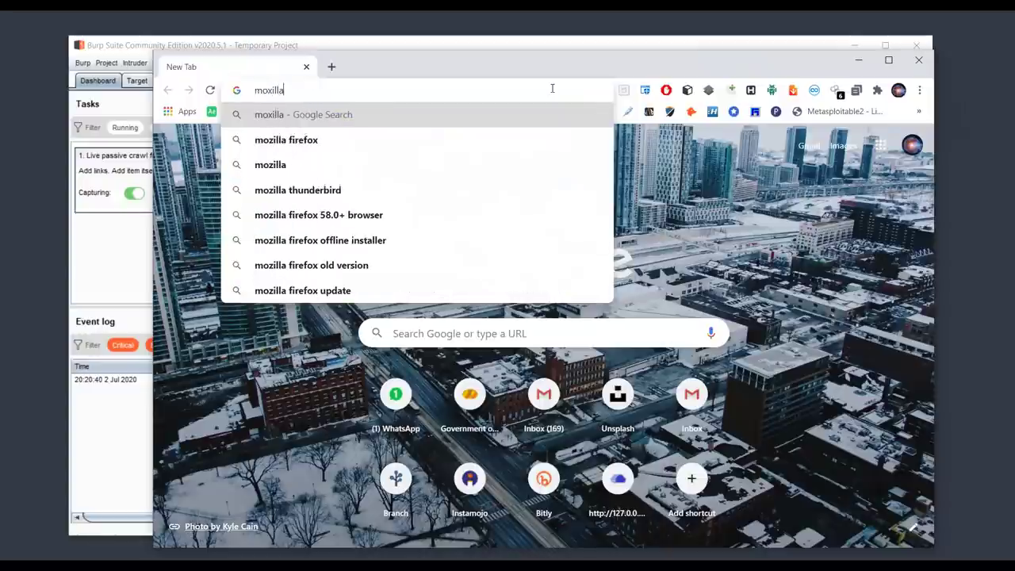
key("Down")
key("Return")
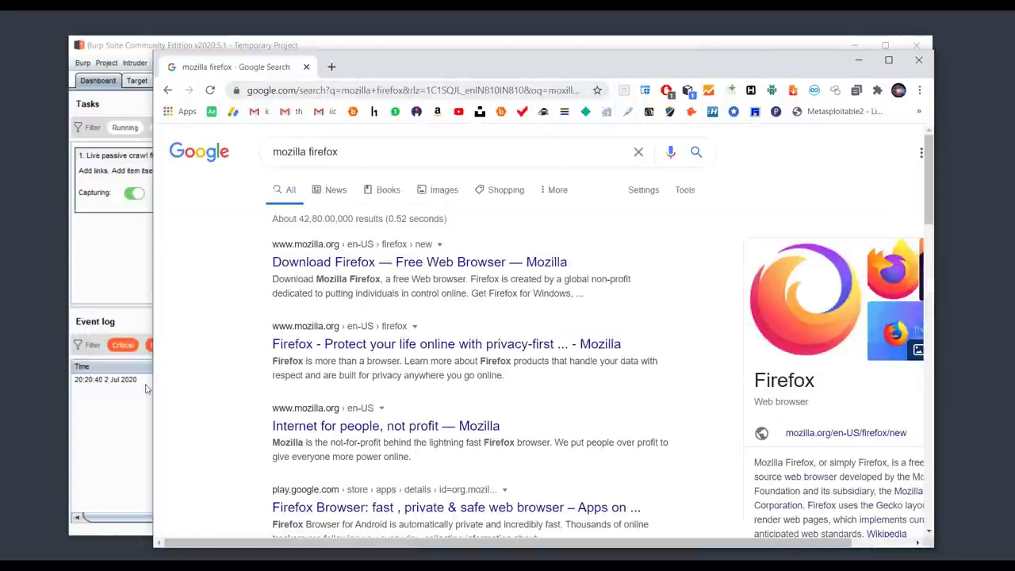
- Widen the browser window, refine the search to "mozilla firefox download", show Mozilla's Firefox download page and close Chrome
left_click_drag(154, 392, 51, 359)
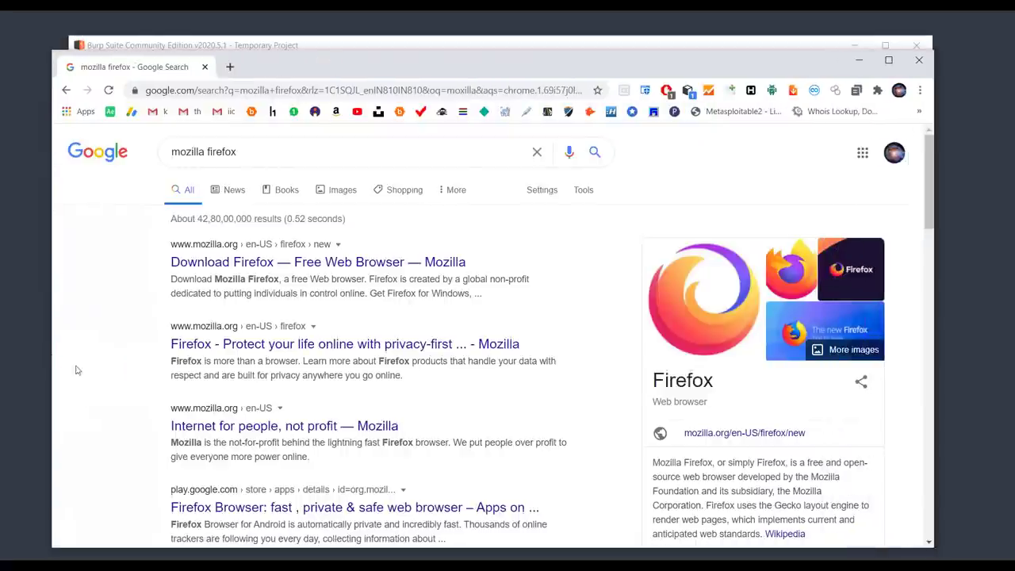
left_click(367, 150)
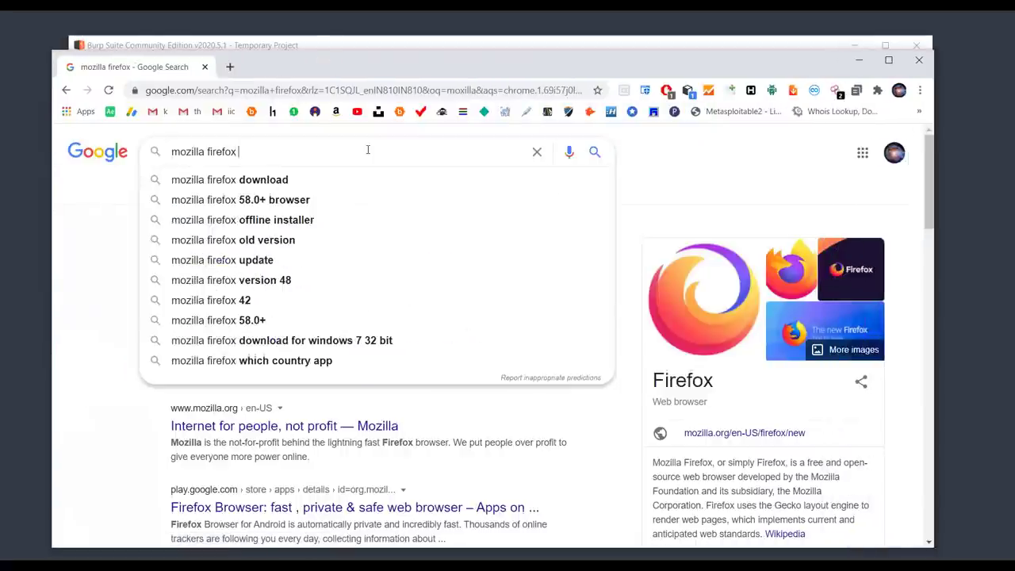
left_click(335, 179)
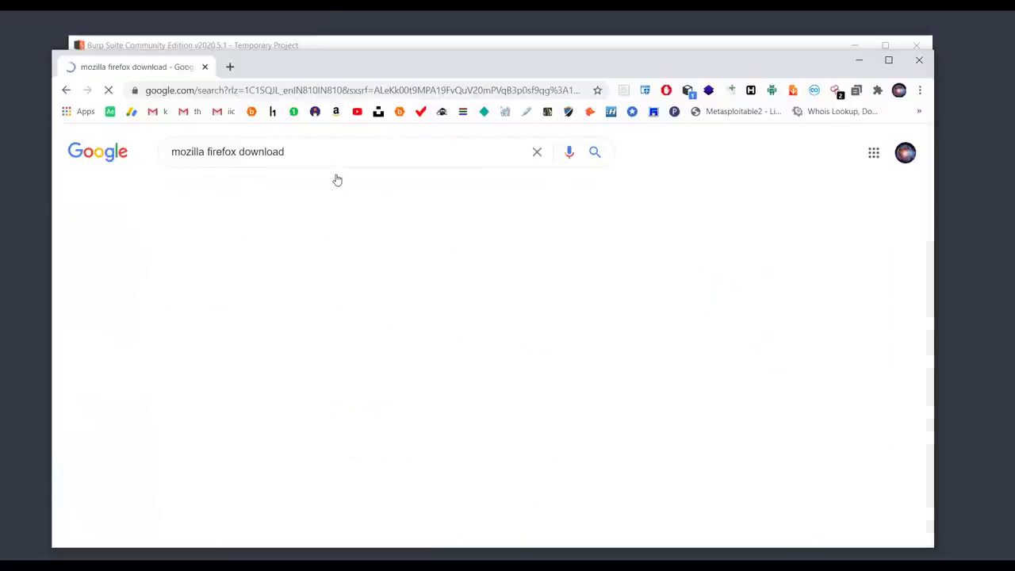
left_click(318, 260)
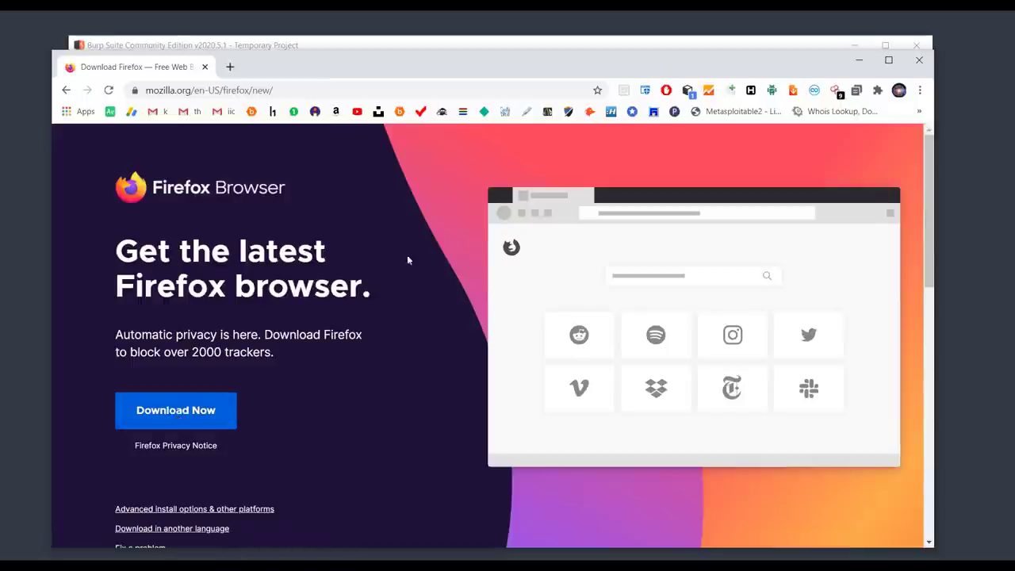
left_click(916, 60)
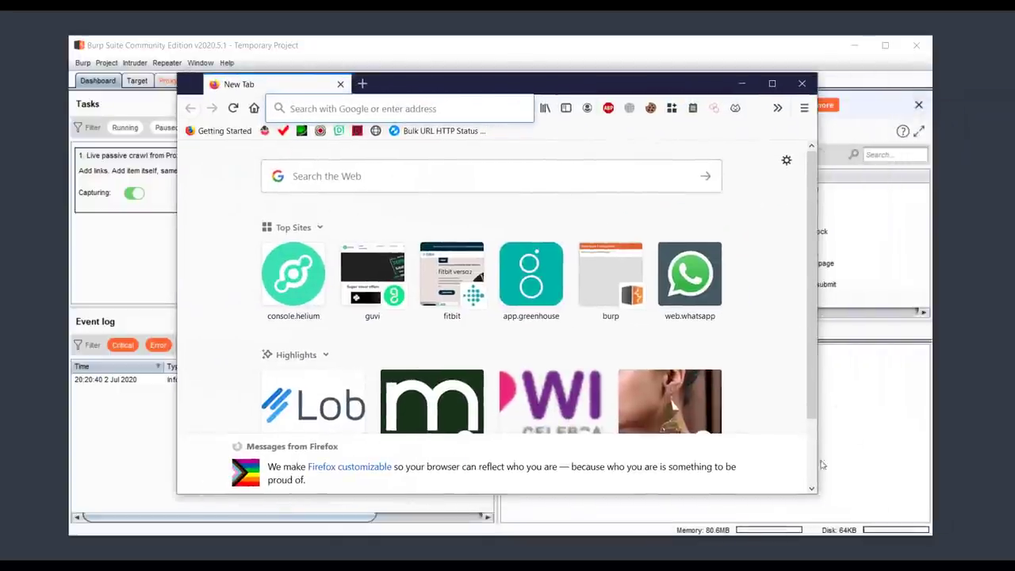
- Maximize the Firefox window and search Google for "foxyproxy extension firefox"
left_click(812, 318)
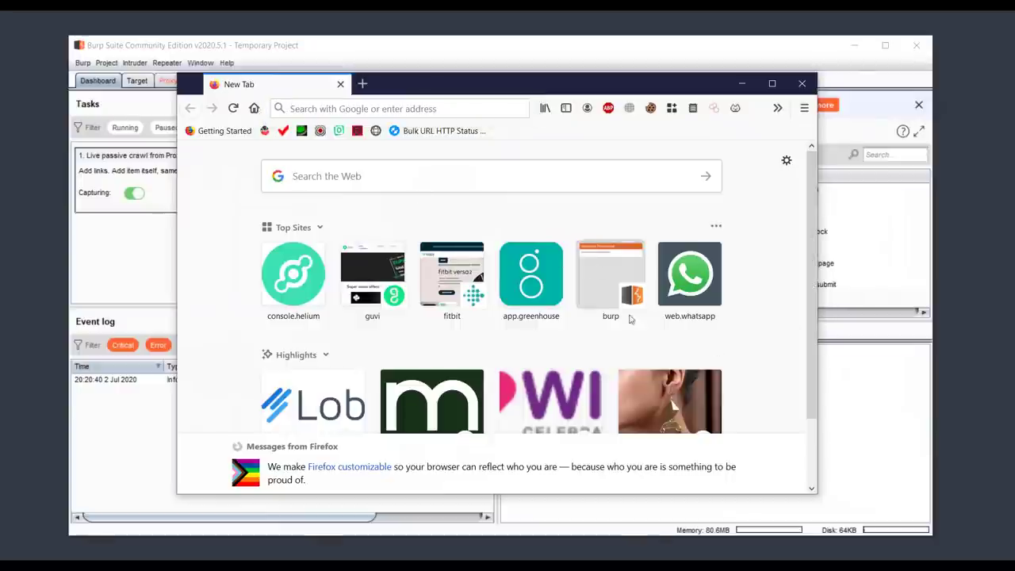
left_click(772, 85)
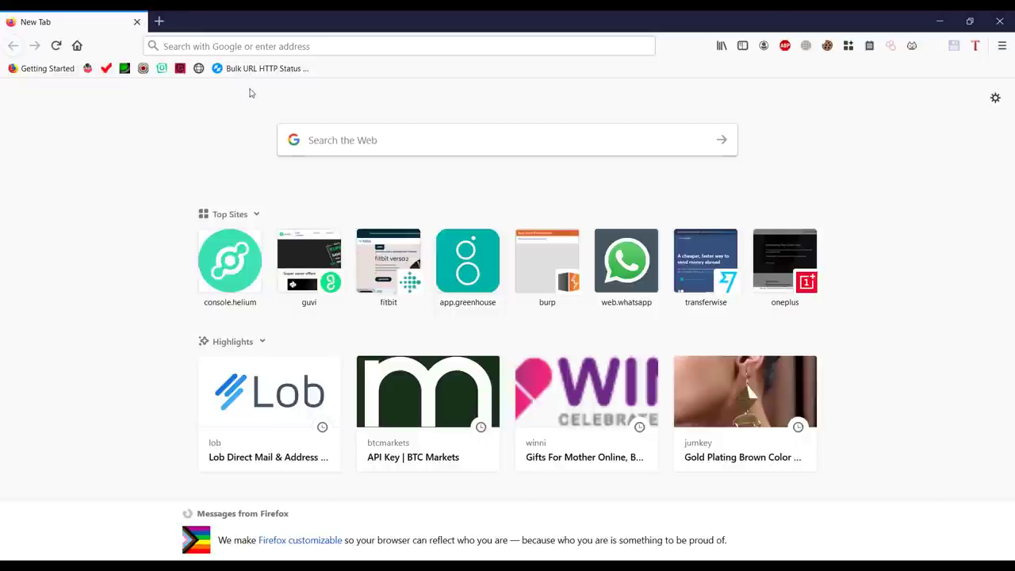
left_click(287, 44)
type("fozy")
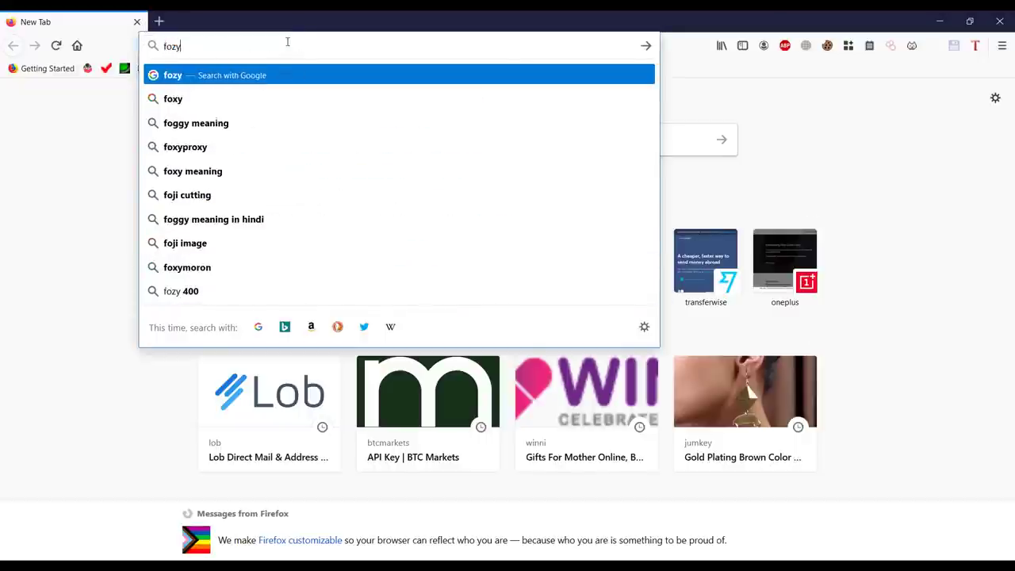
key("BackSpace")
type("zy")
key("BackSpace")
key("BackSpace")
key("BackSpace")
key("BackSpace")
type("xy ")
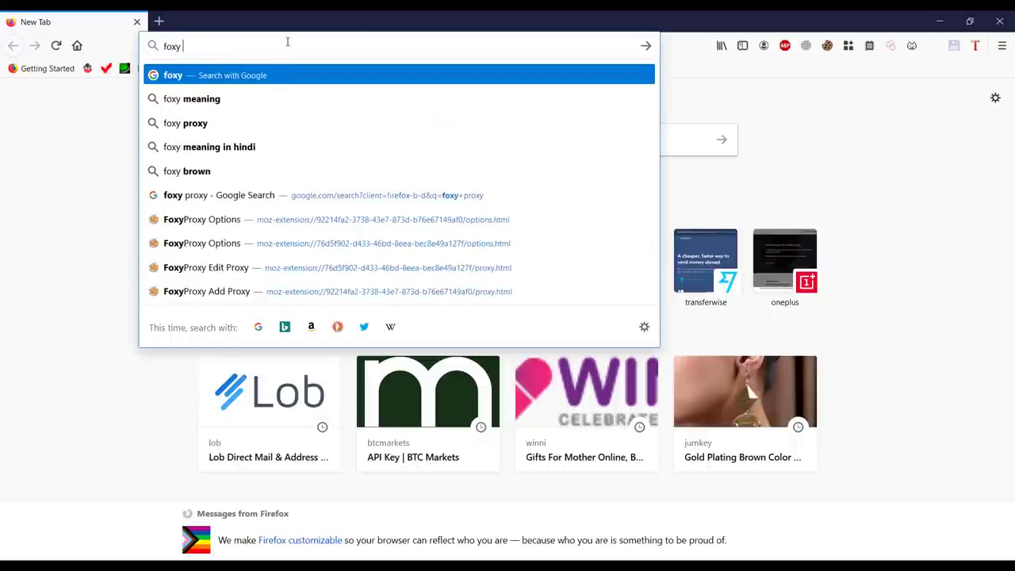
type("proxy")
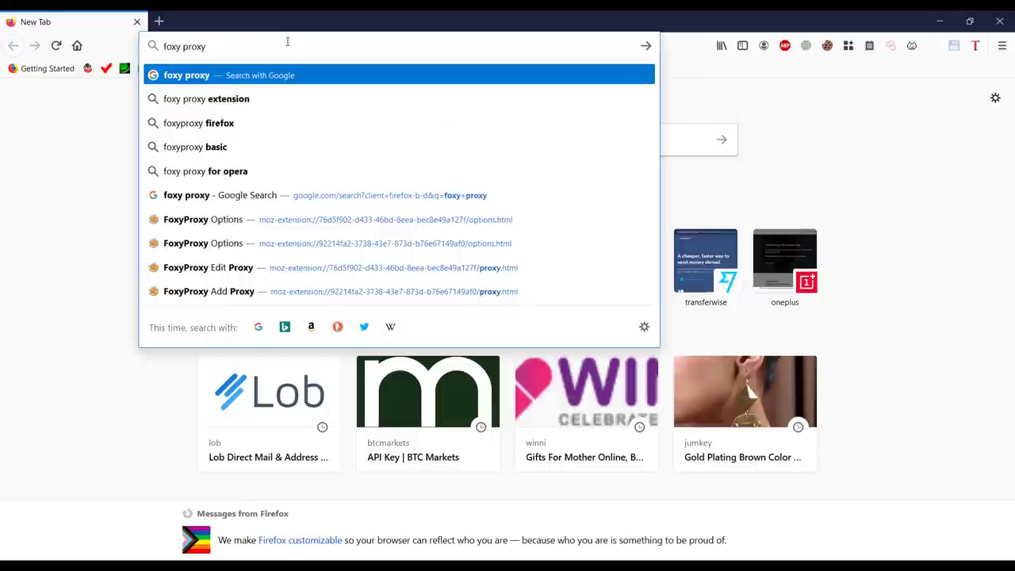
type(" extension")
key("Down")
key("Down")
key("Return")
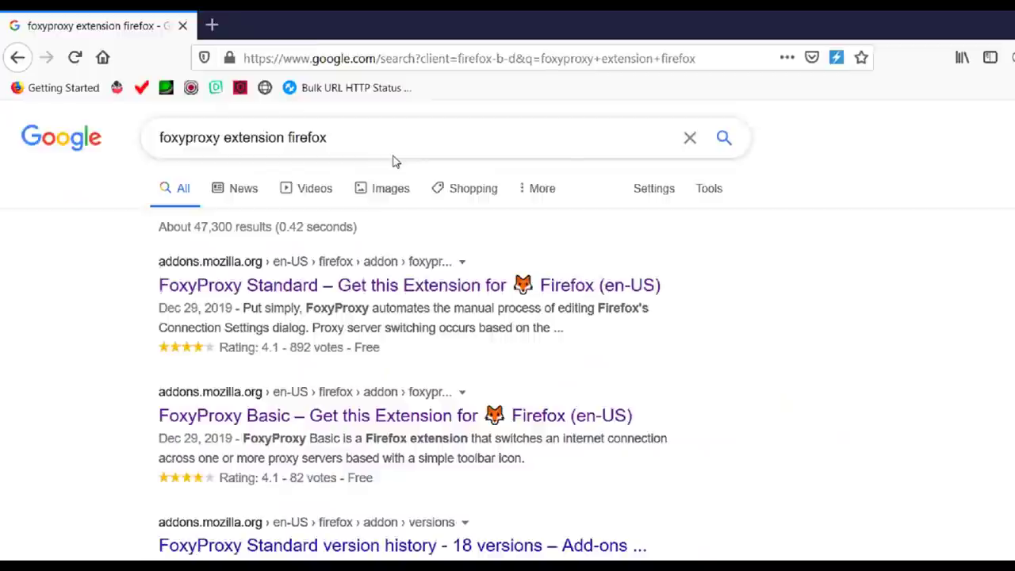
- Restore Firefox to a smaller window and arrange it in front of the Burp Suite window
left_click_drag(497, 17, 641, 81)
left_click(491, 45)
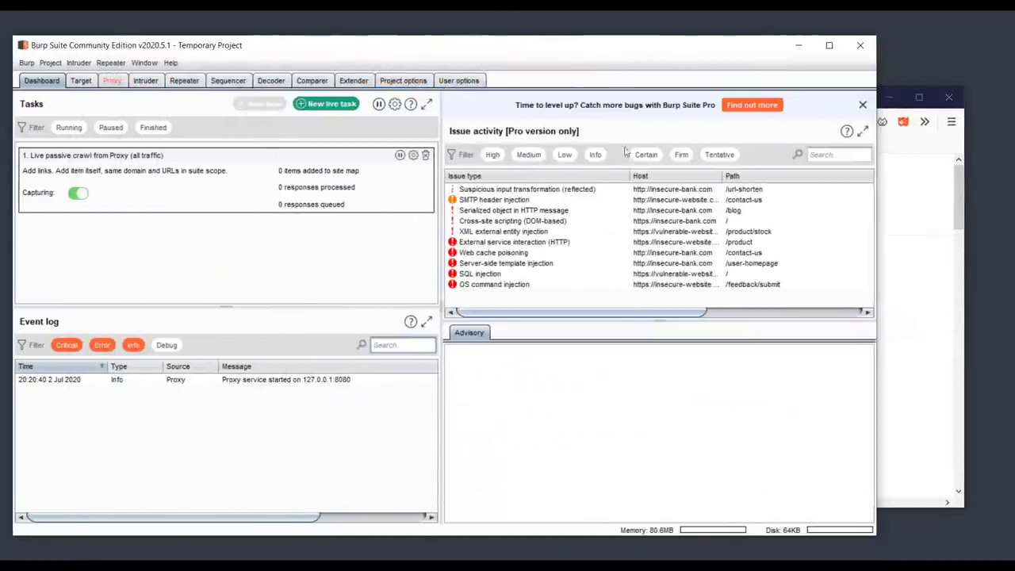
left_click(913, 230)
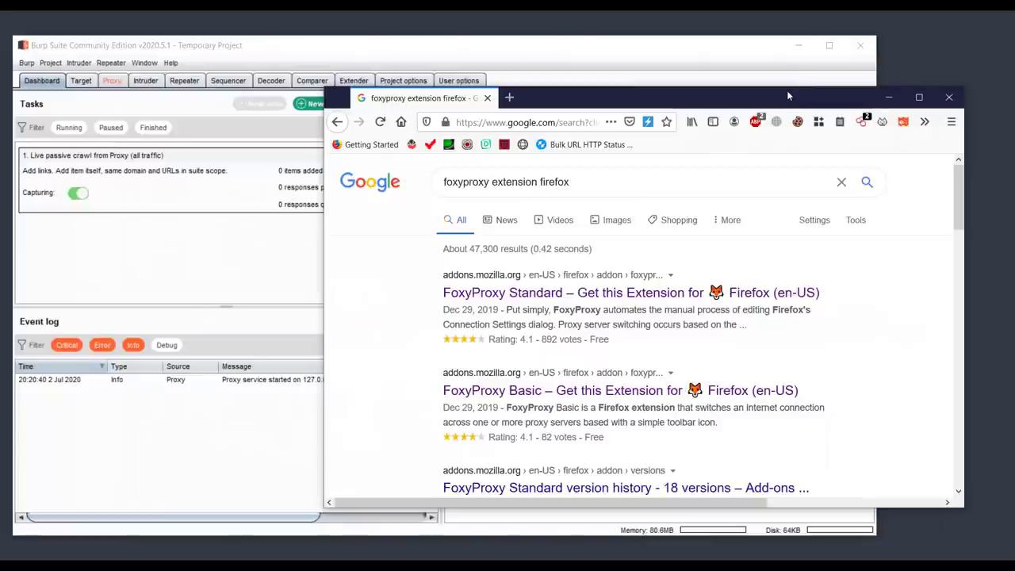
left_click_drag(784, 93, 764, 57)
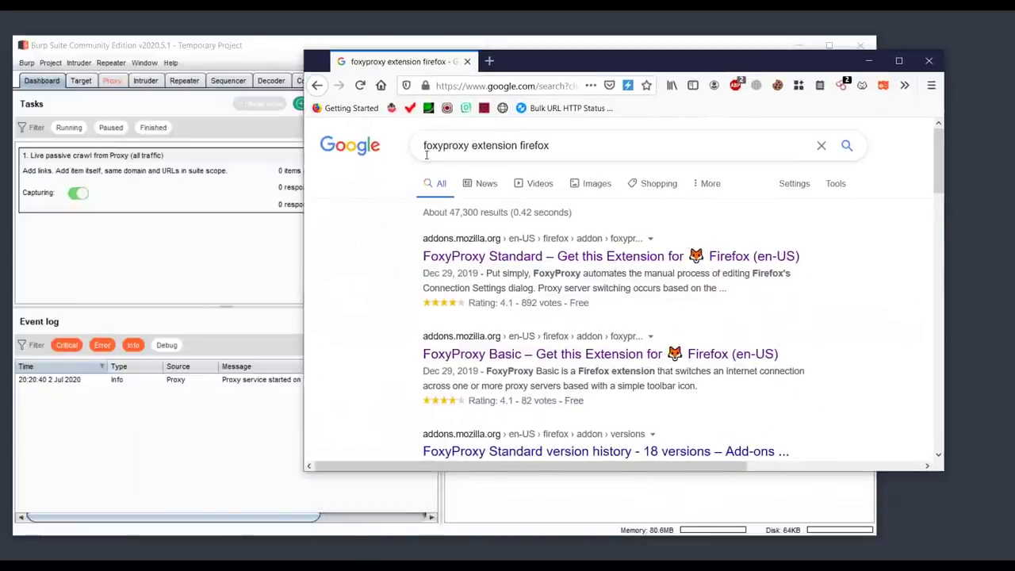
- Open the FoxyProxy Standard add-on page from the search results and enlarge the Firefox window to view it
left_click(499, 249)
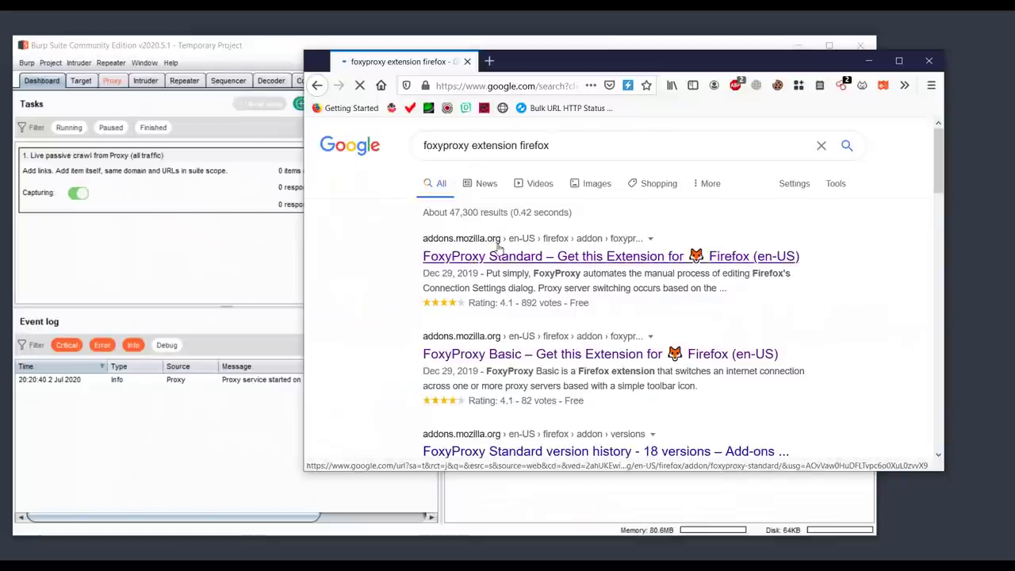
left_click_drag(304, 471, 135, 530)
scroll(492, 299, "down", 5)
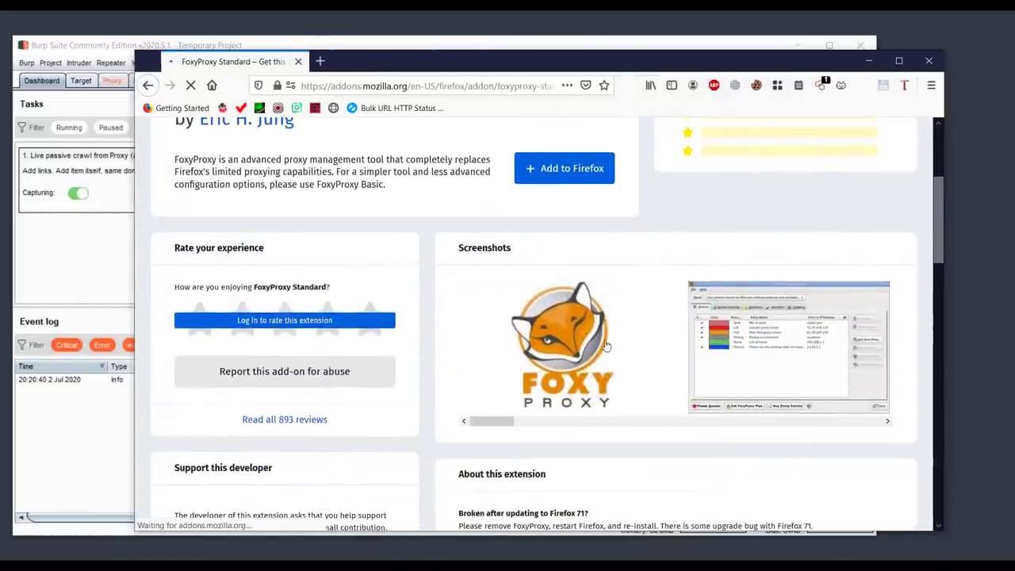
- Add the FoxyProxy Standard extension to Firefox, accept its permissions, and close its About page
scroll(658, 410, "up", 5)
left_click(587, 381)
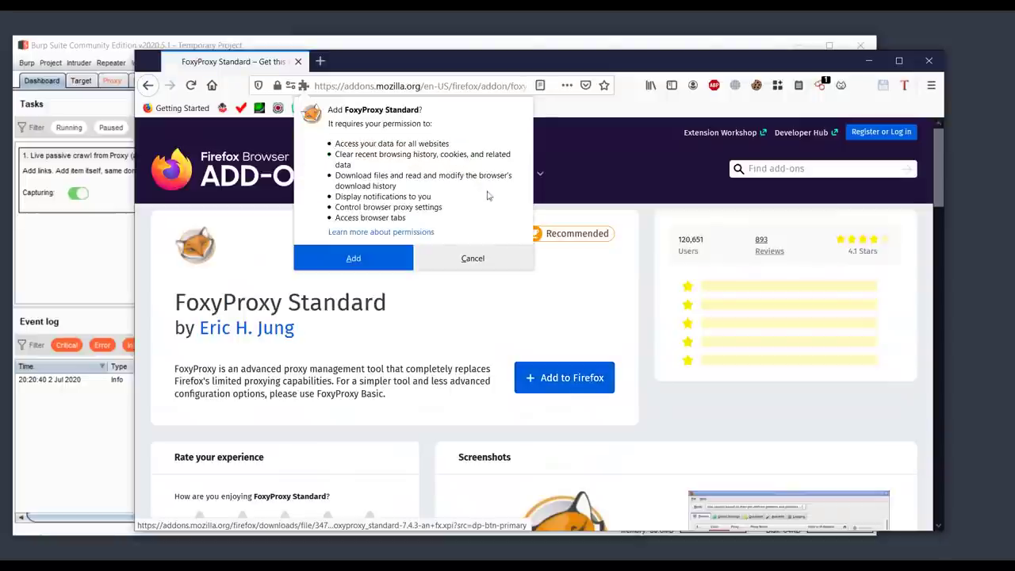
left_click(354, 259)
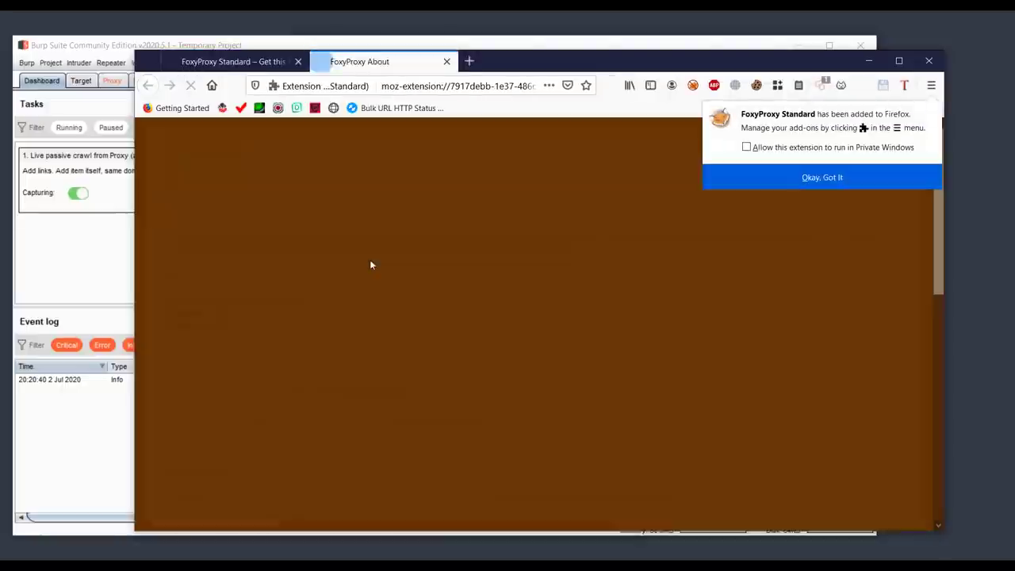
left_click(847, 177)
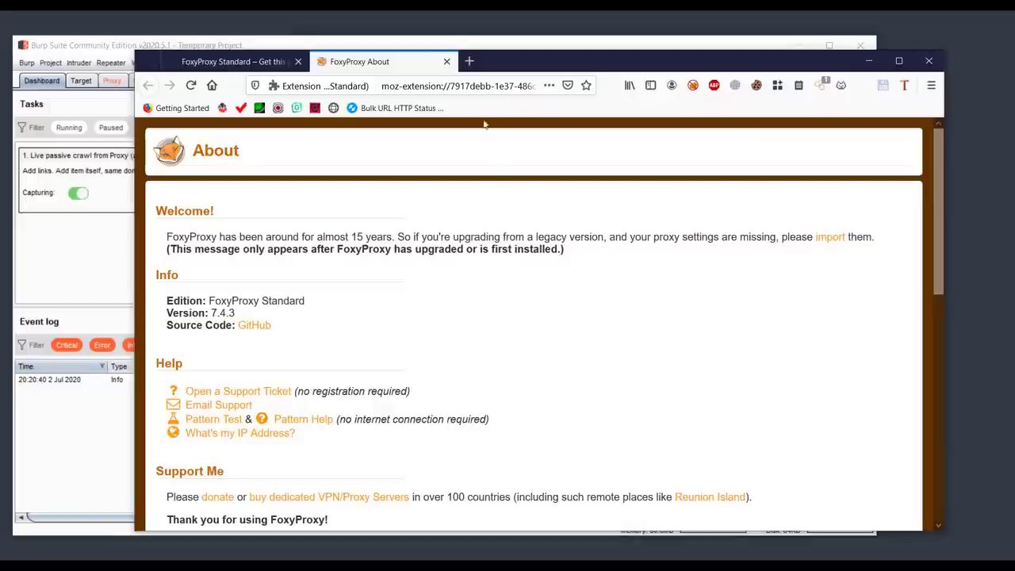
left_click(446, 61)
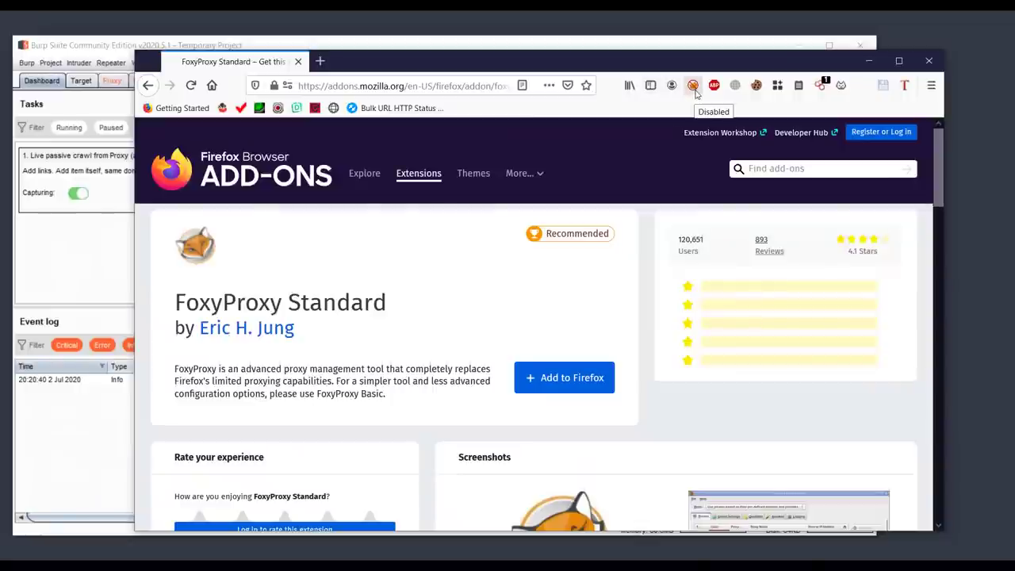
- Open the FoxyProxy options page and keep the browser window maximized
left_click(693, 85)
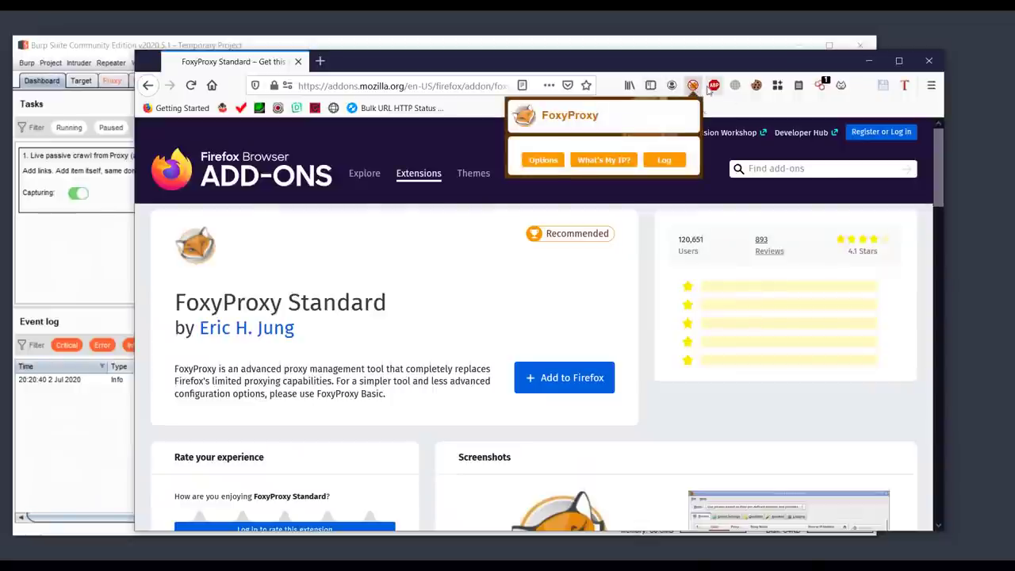
left_click(899, 60)
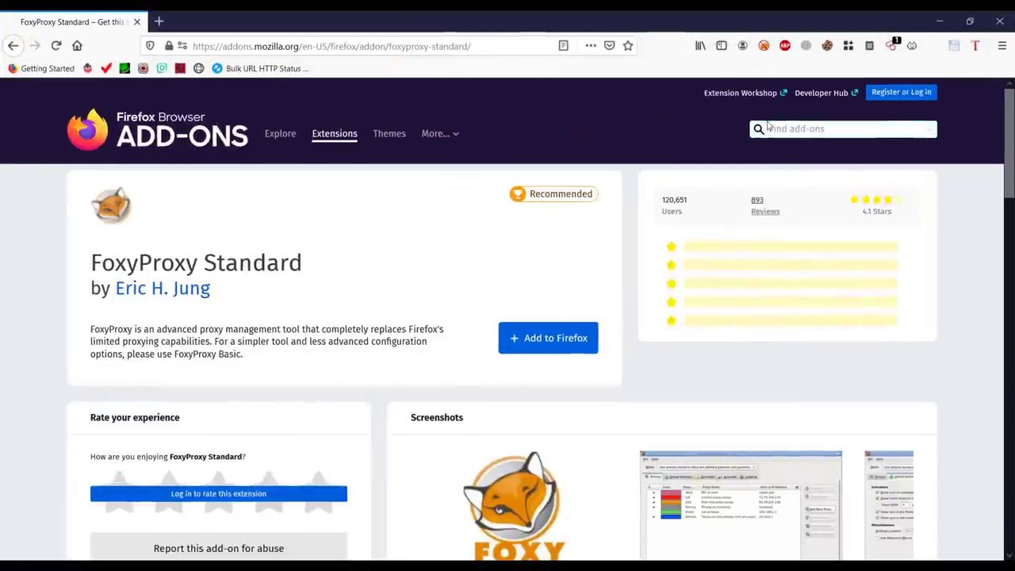
left_click(764, 46)
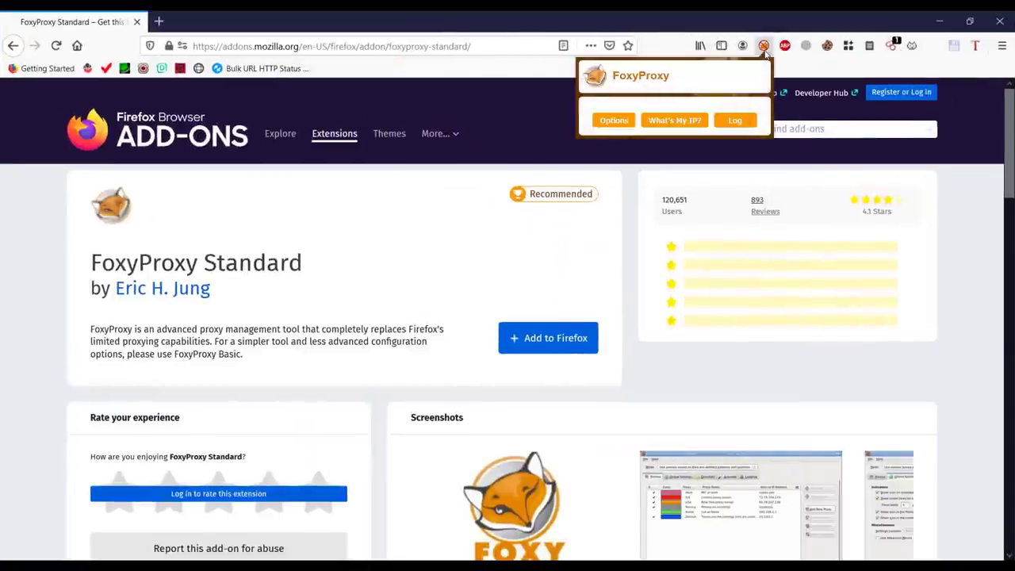
left_click(616, 126)
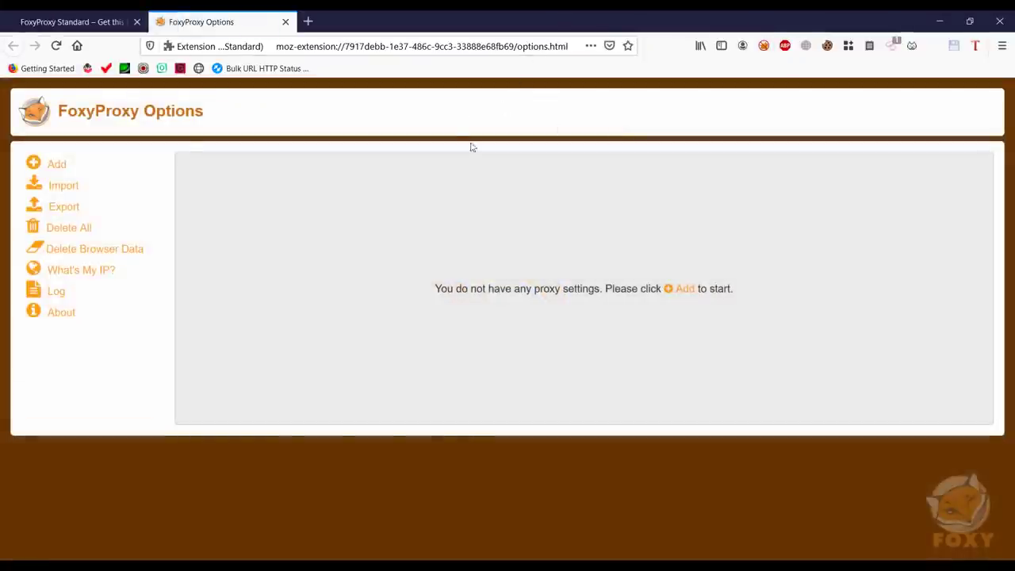
double_click(519, 14)
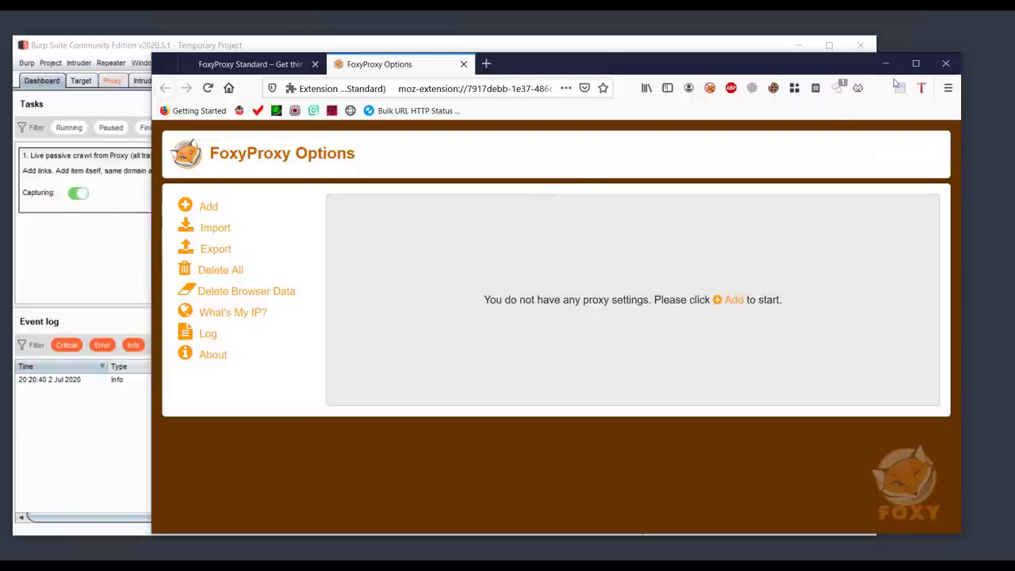
left_click(916, 63)
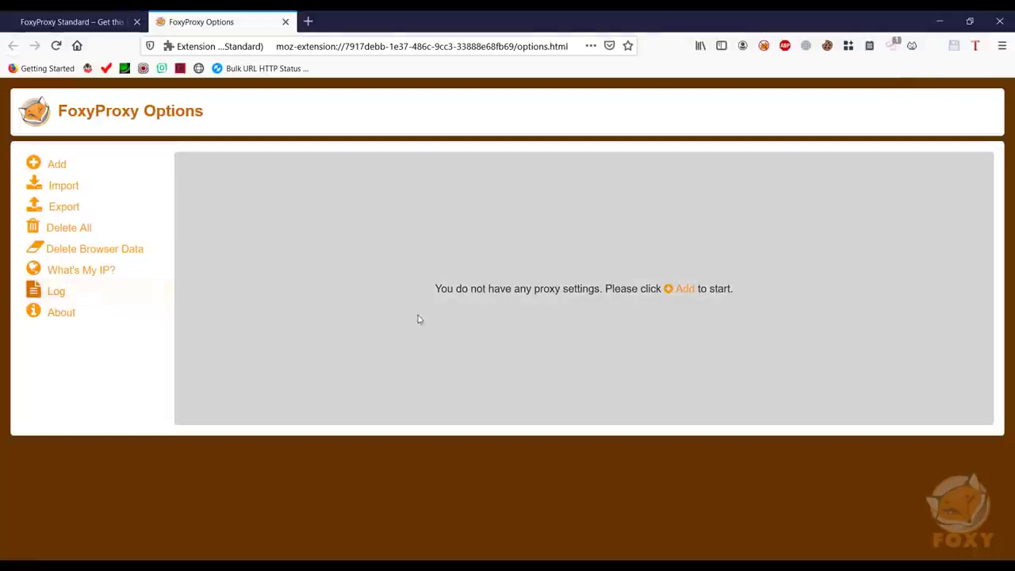
- Start a new FoxyProxy proxy entry titled Burp, and shrink the browser window so Burp Suite shows beside it
left_click(681, 290)
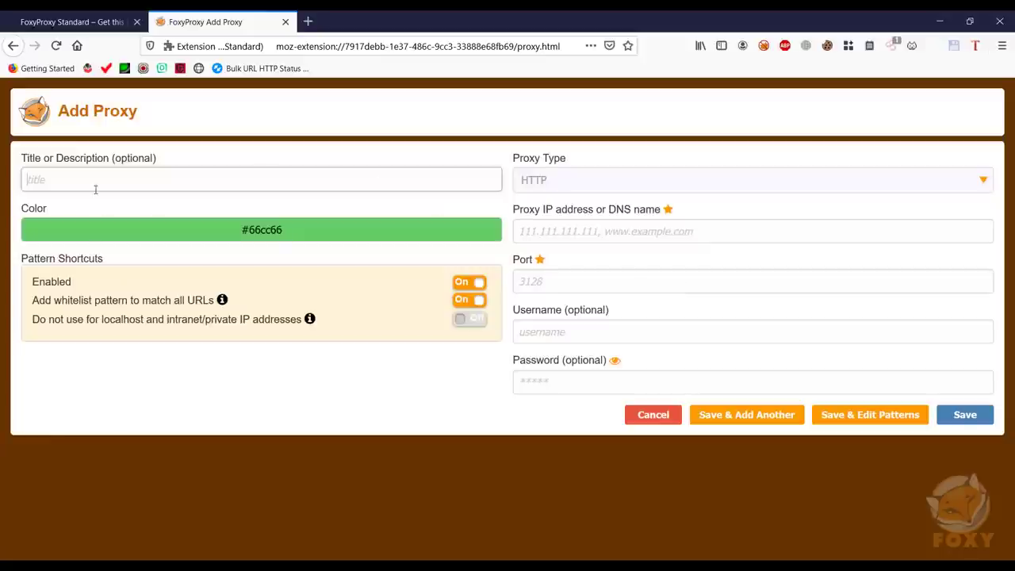
type("Burp")
left_click(565, 228)
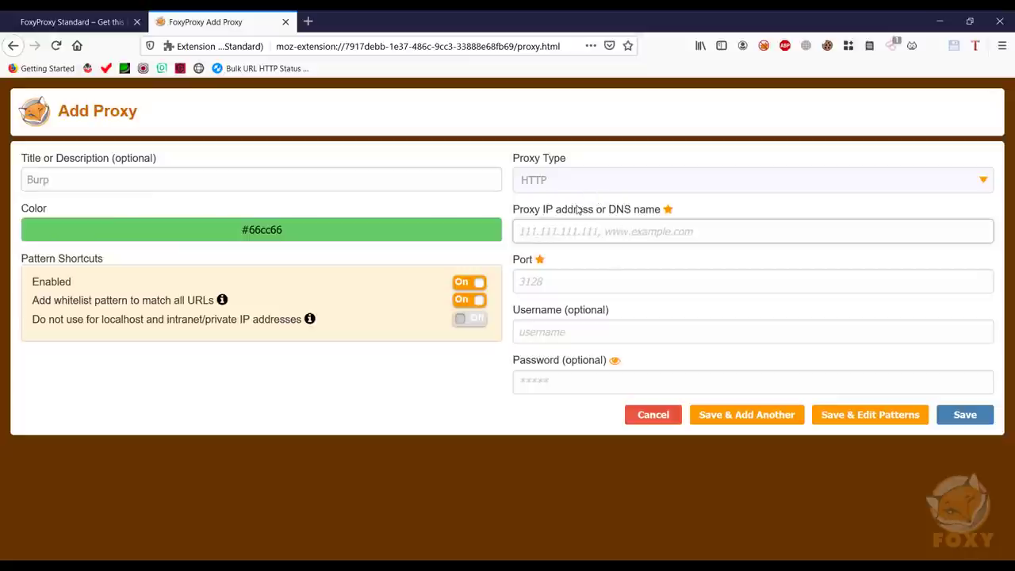
left_click(553, 292)
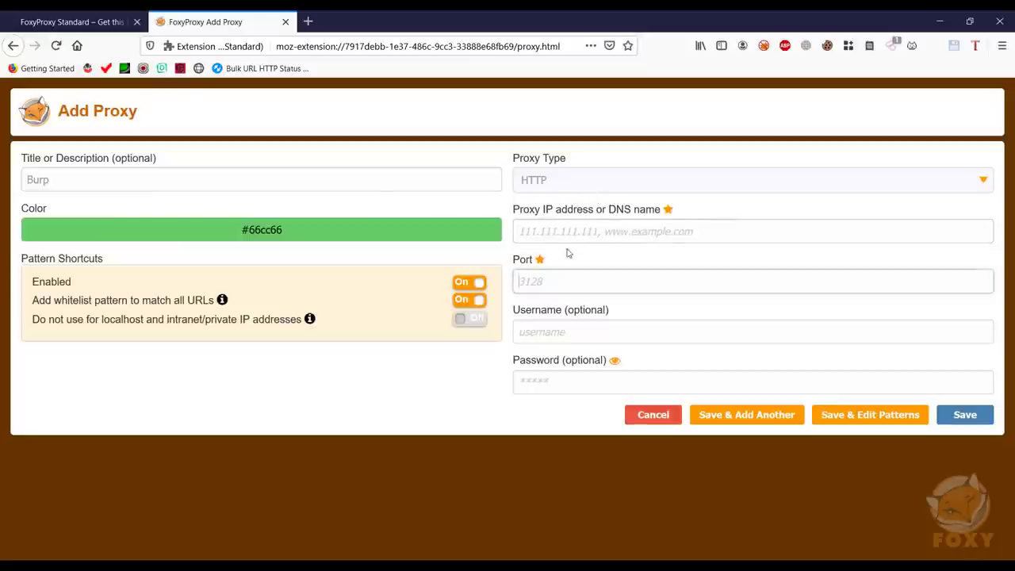
left_click(553, 378)
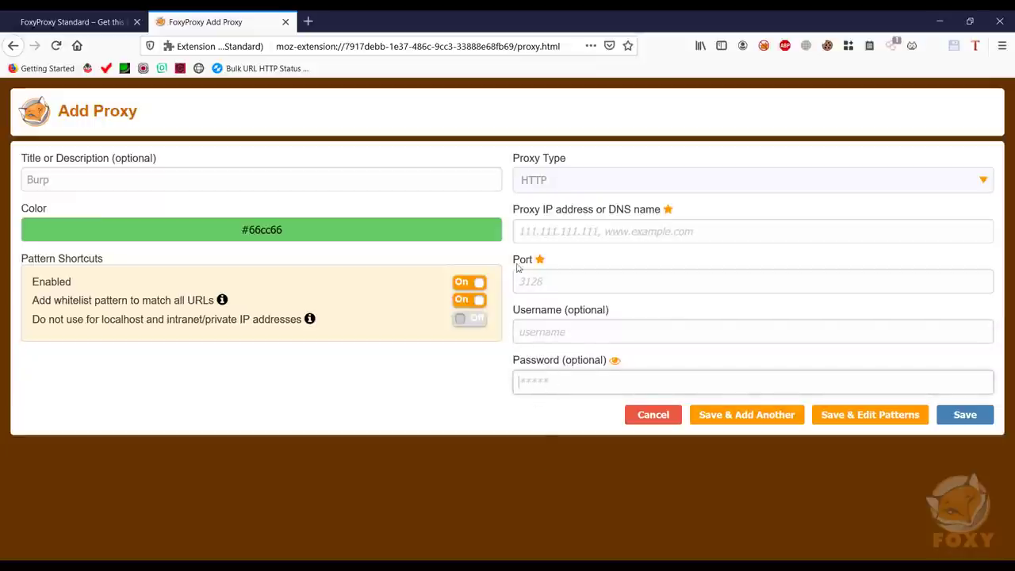
left_click_drag(498, 16, 605, 47)
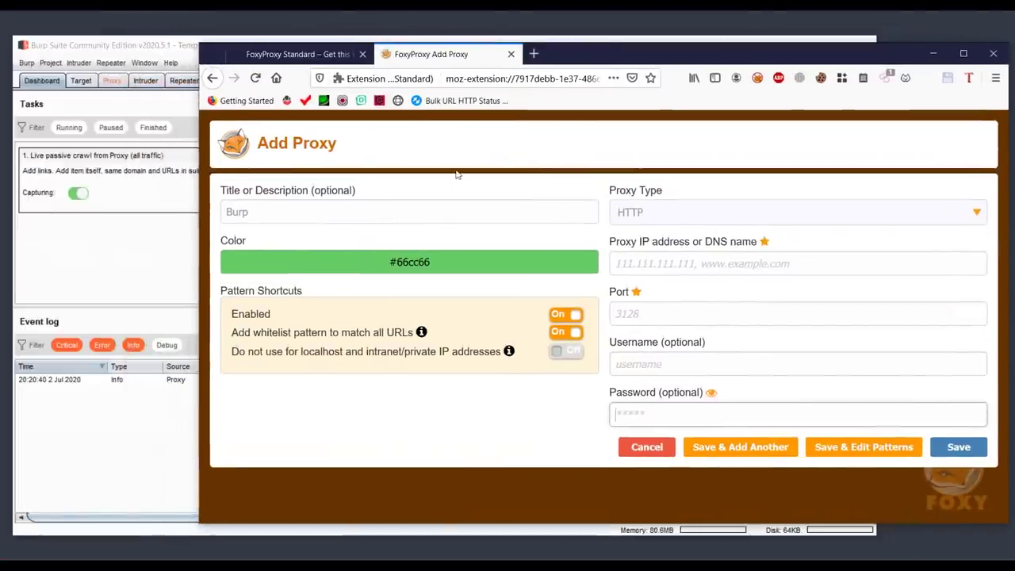
left_click_drag(198, 253, 339, 249)
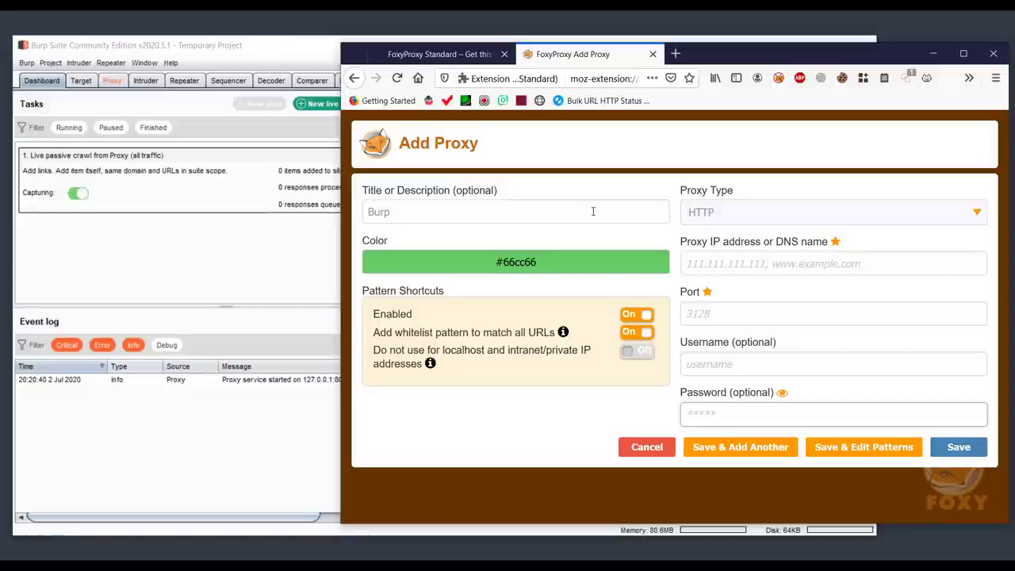
- Open Google in a new tab and dismiss its search-suggestion and web-activity notices
left_click(675, 54)
type("google")
key("Return")
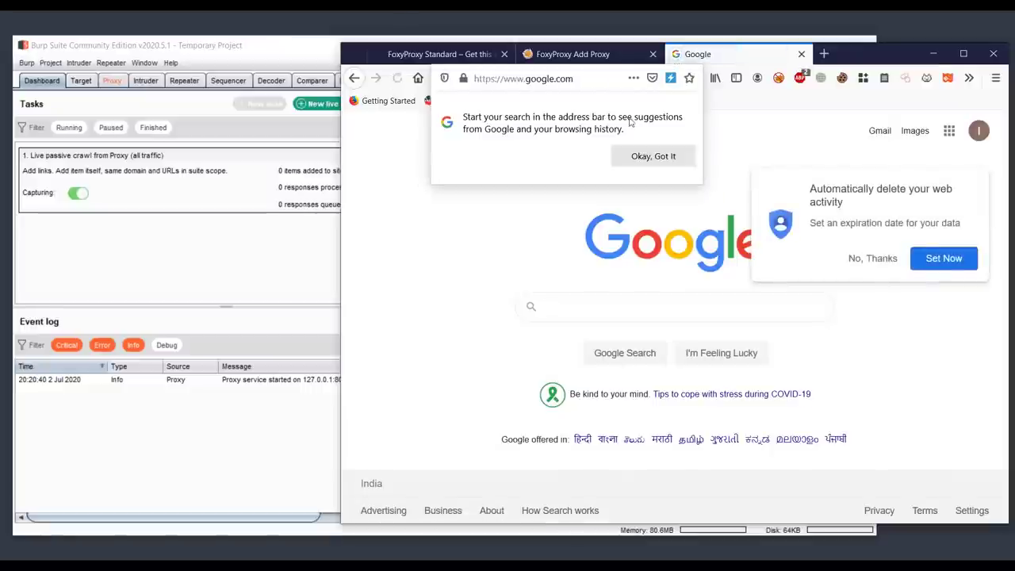
left_click(653, 156)
left_click(870, 262)
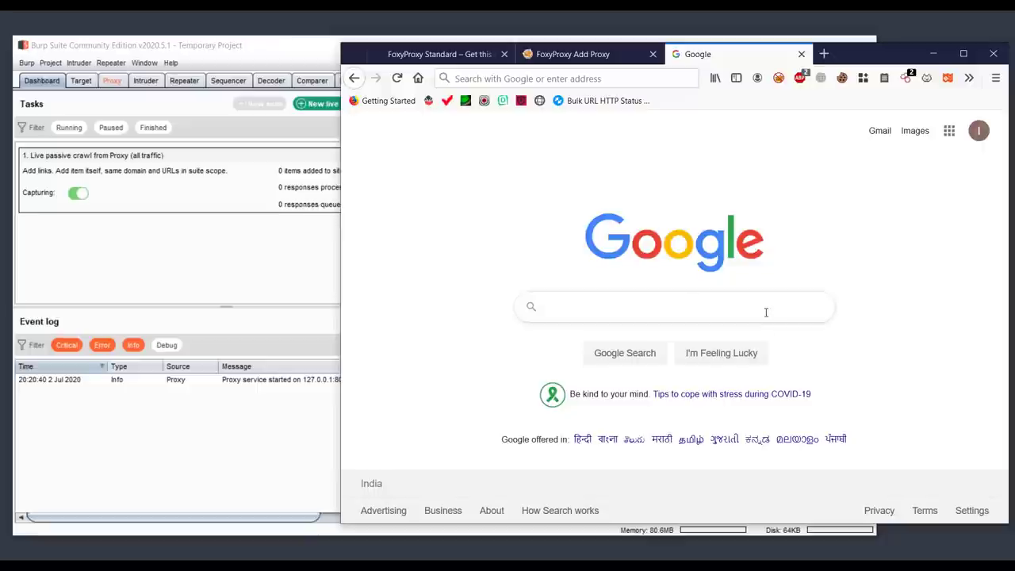
left_click(283, 272)
left_click(919, 282)
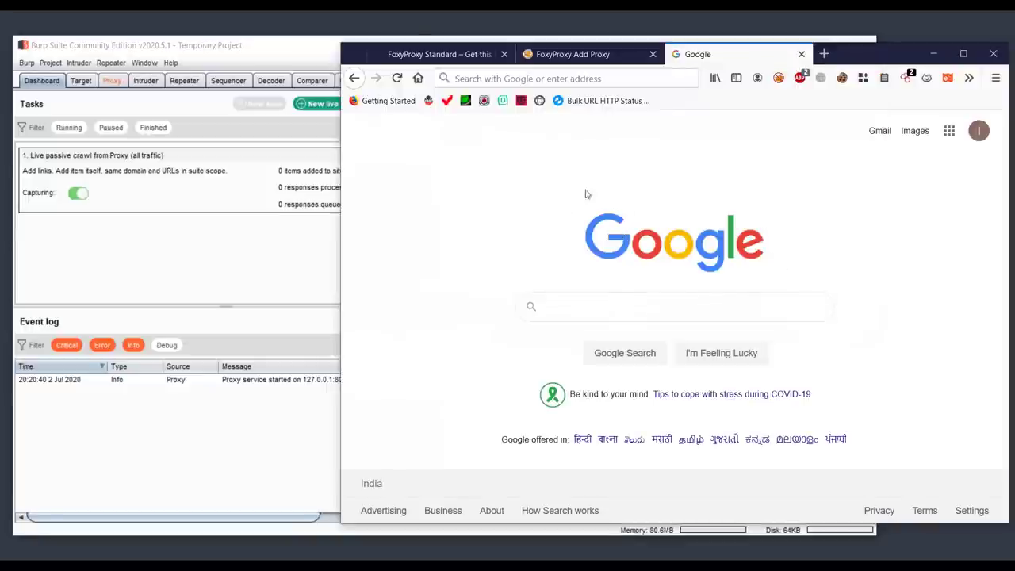
left_click(155, 289)
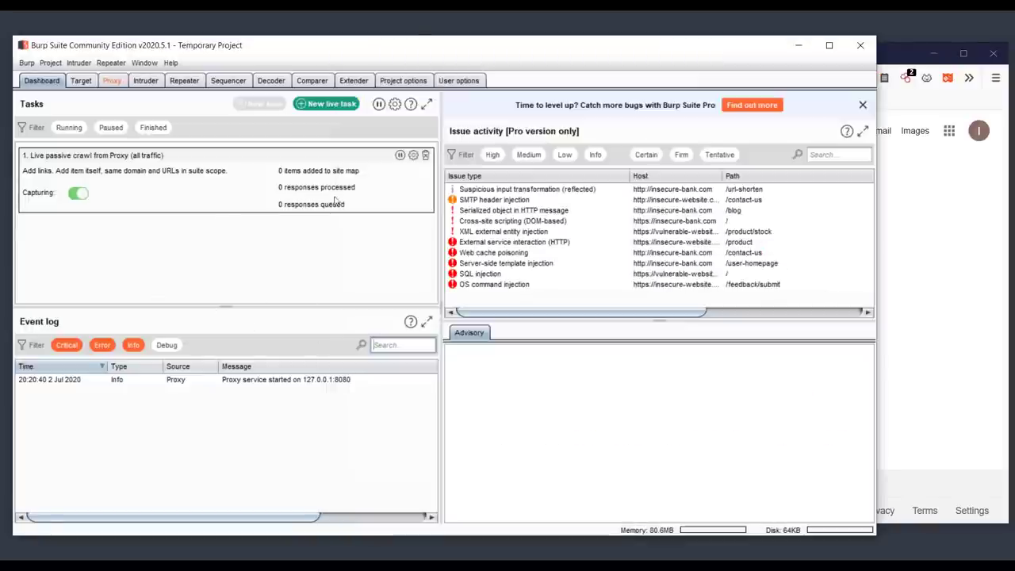
left_click(957, 215)
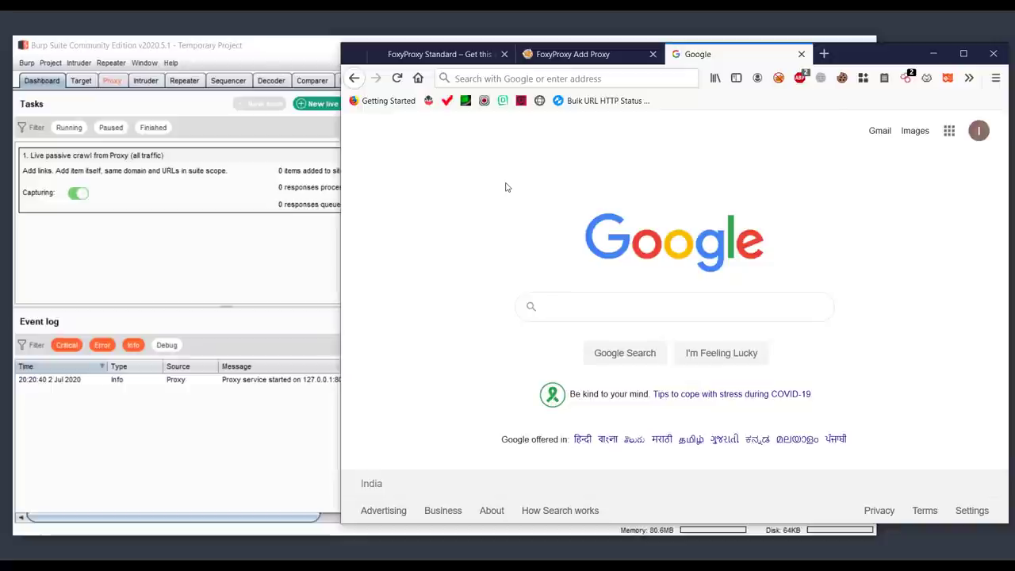
- Return to the Add Proxy form, then switch to Burp Suite and examine its proxy listener's interface address and port
left_click(583, 54)
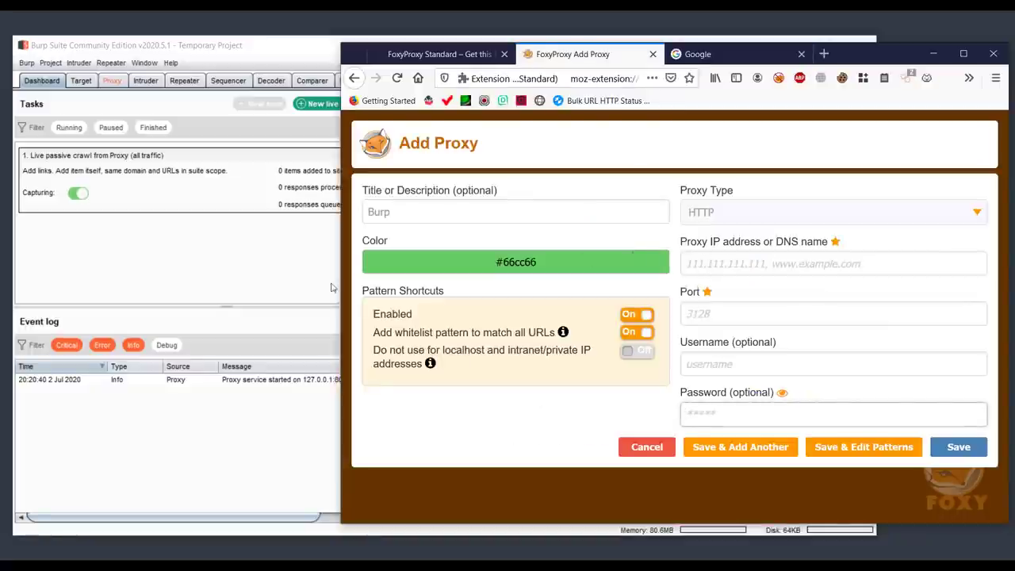
left_click(220, 308)
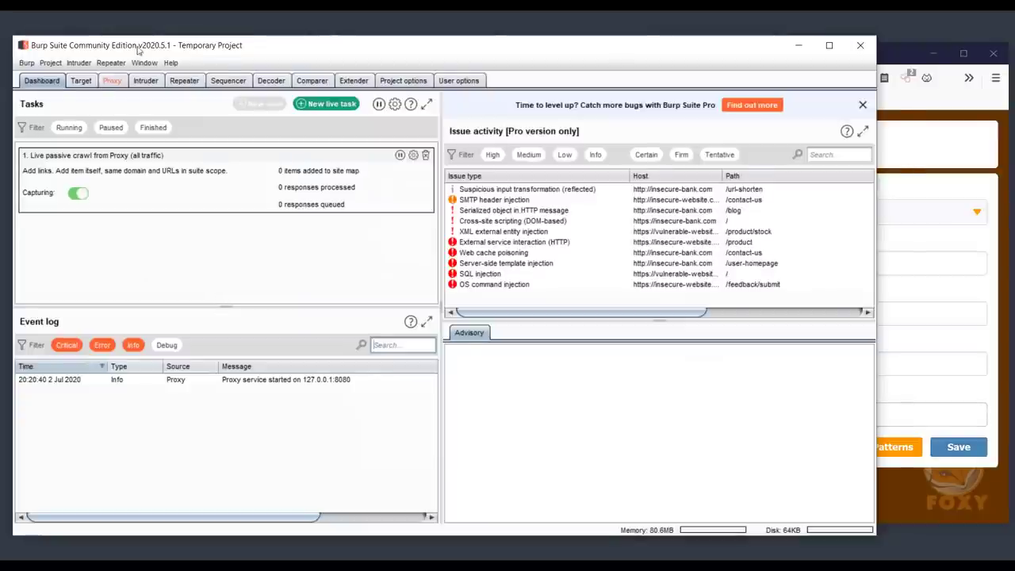
left_click_drag(135, 53, 164, 68)
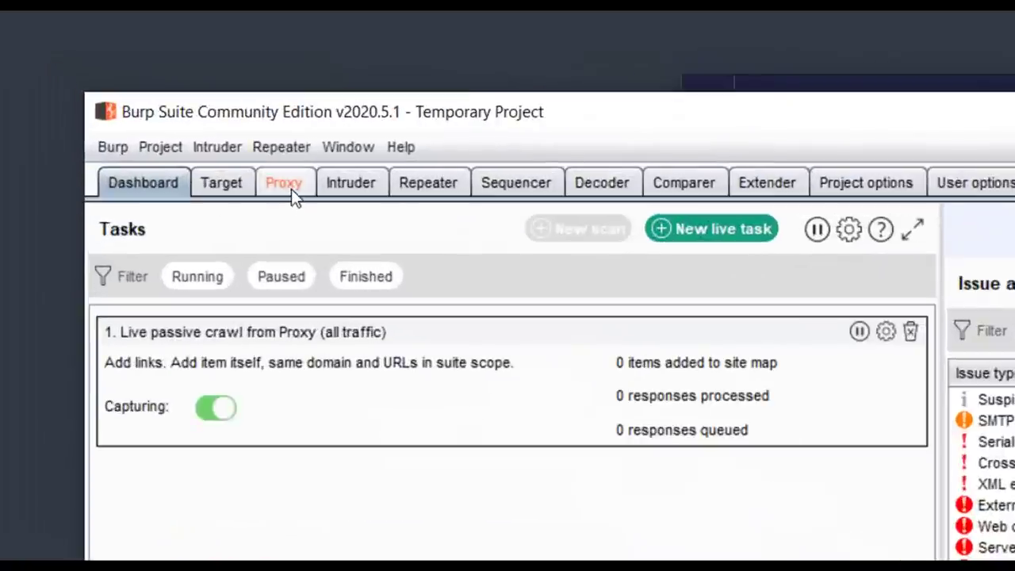
left_click(141, 96)
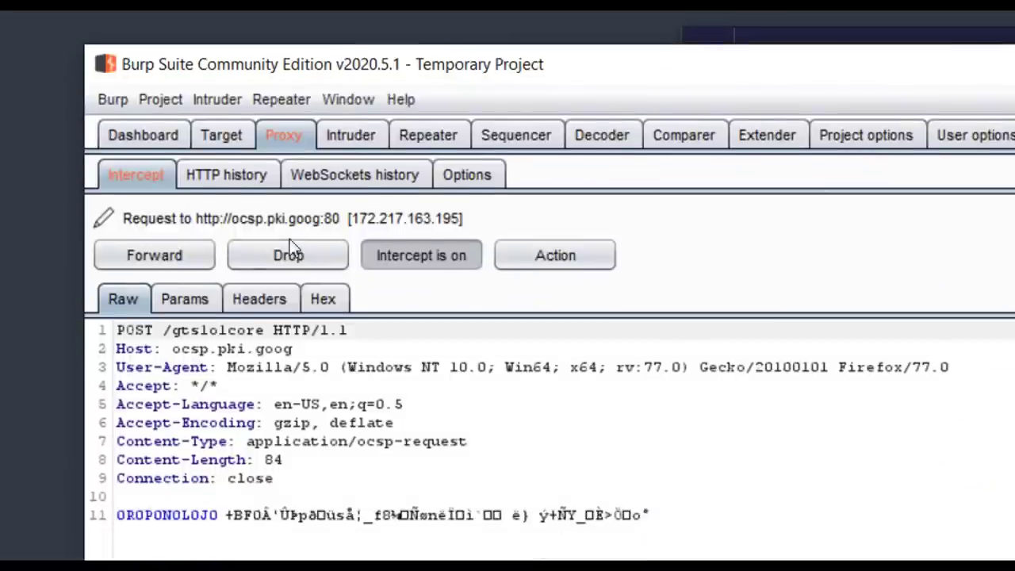
left_click(453, 174)
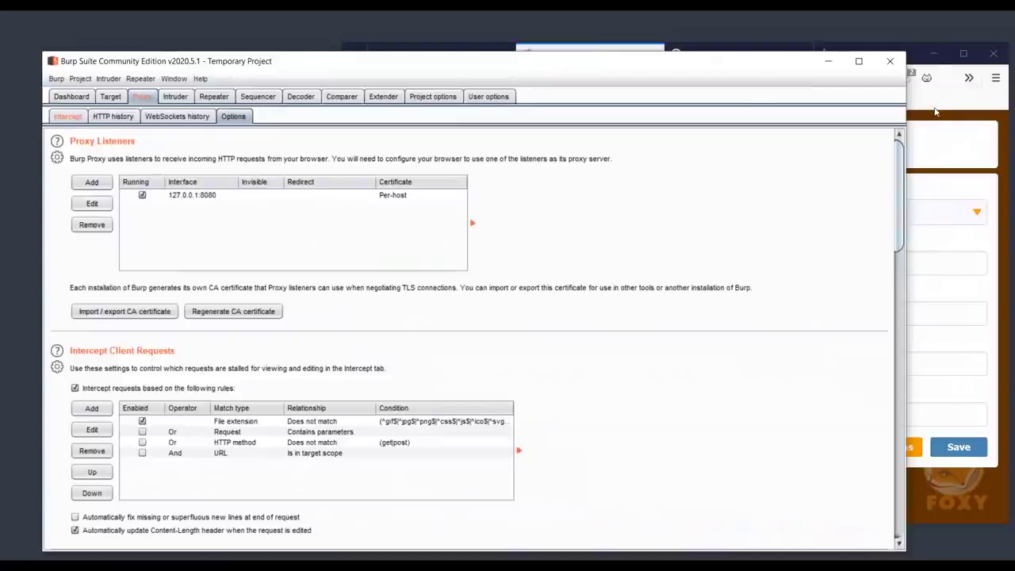
- Switch to Firefox, set the Burp entry's proxy IP address to 127.0.0.1 and port to 8080, and save it
left_click(936, 113)
left_click_drag(870, 49, 816, 34)
left_click(698, 248)
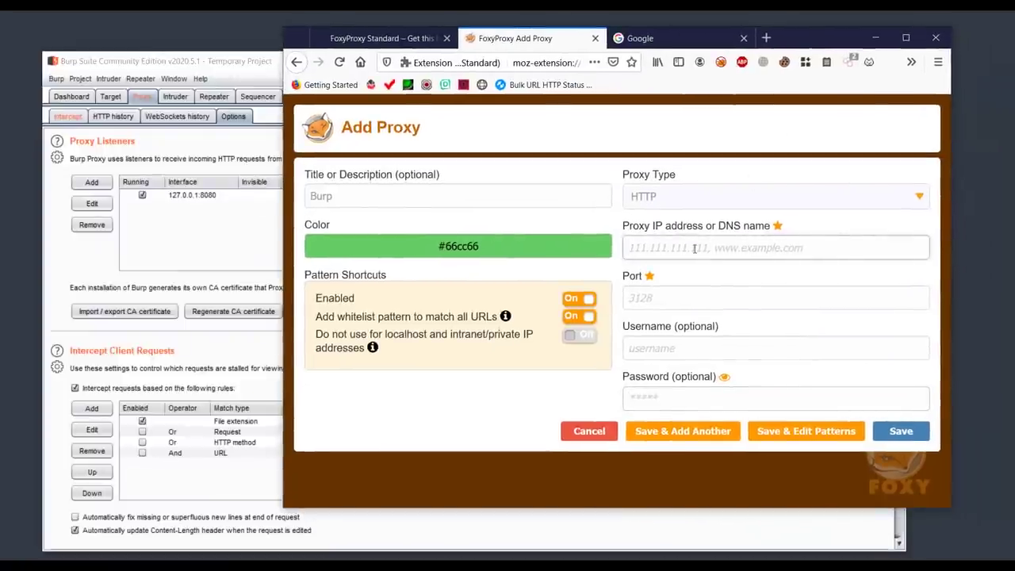
type("127.0.0.1")
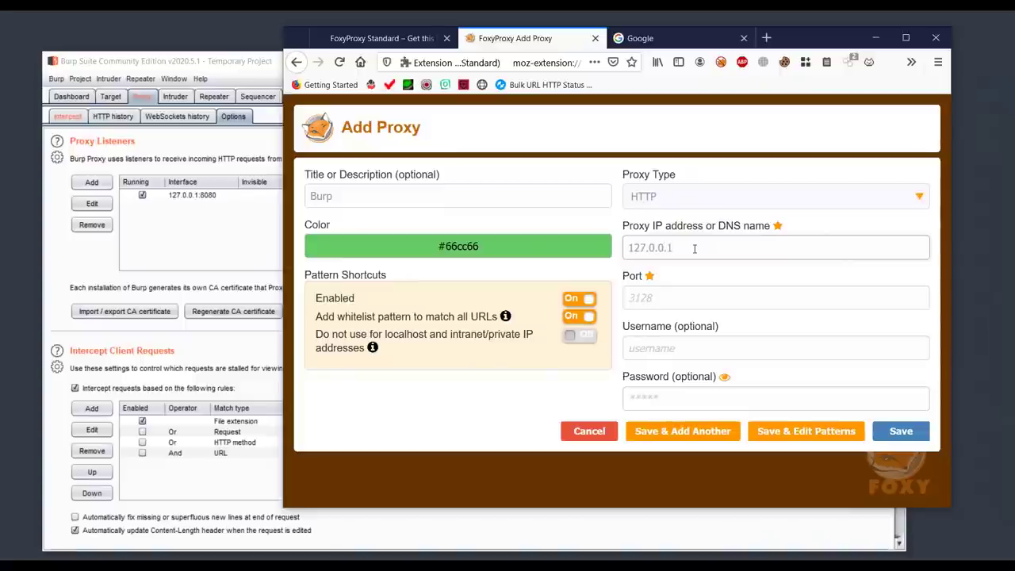
left_click(663, 300)
type("8080")
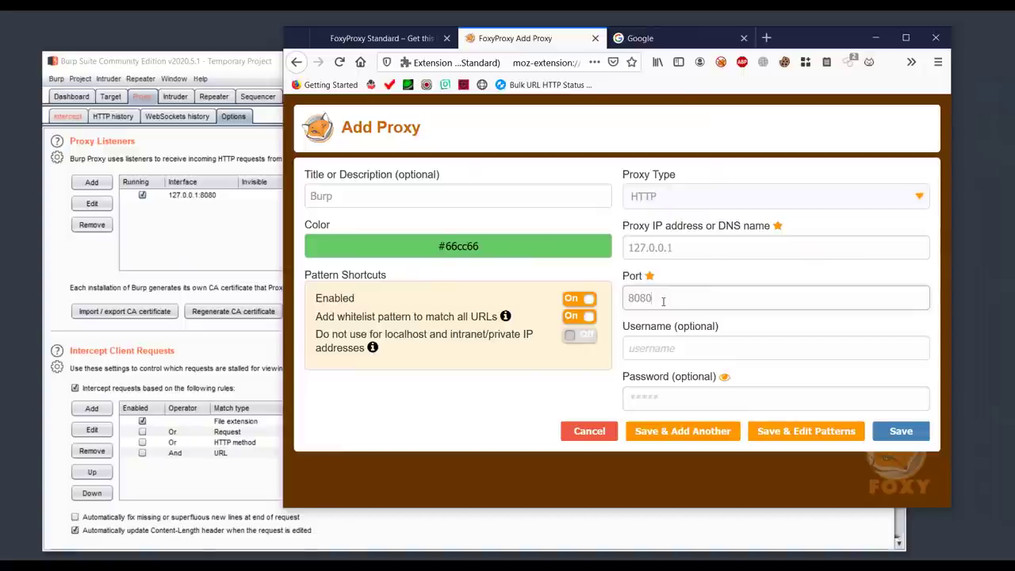
left_click(683, 249)
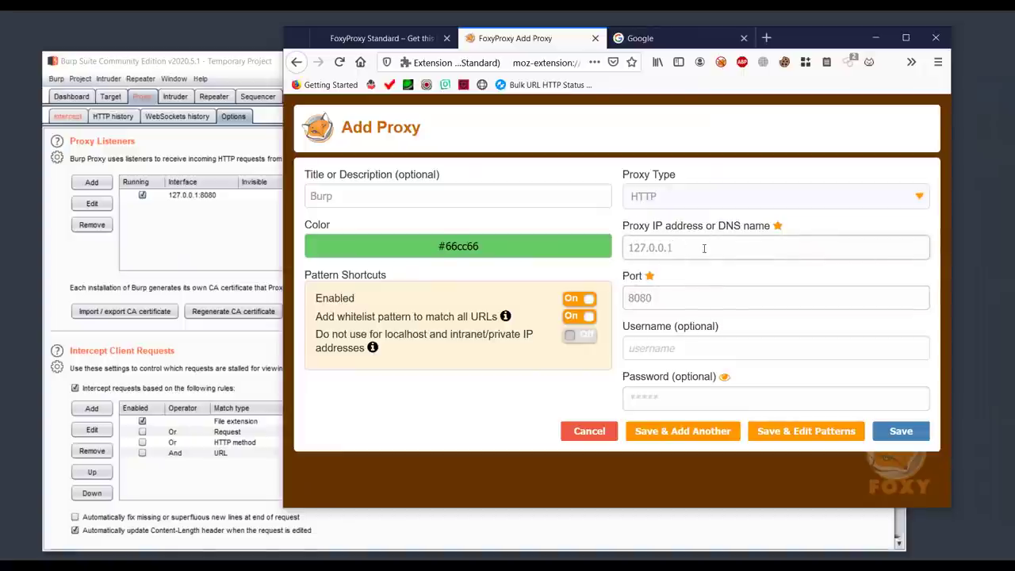
left_click(674, 297)
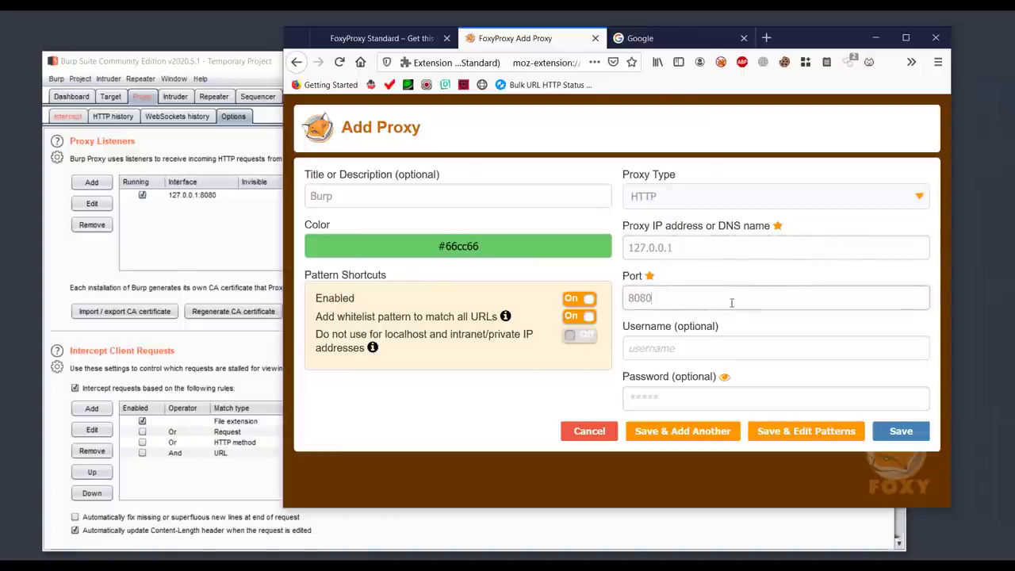
left_click(922, 430)
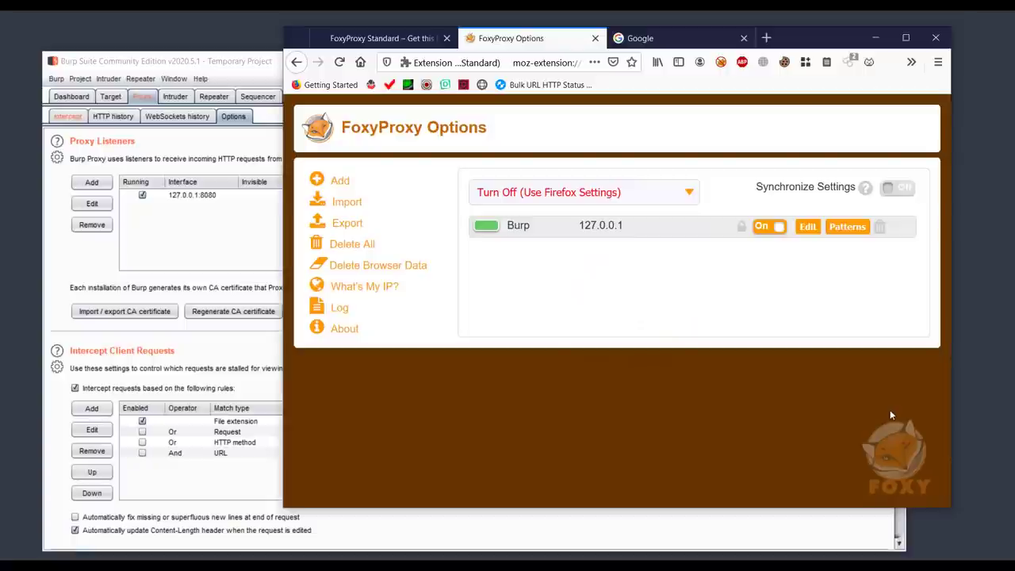
- Check FoxyProxy's list of proxy modes, and replace all open browser tabs with one new blank tab
left_click(722, 63)
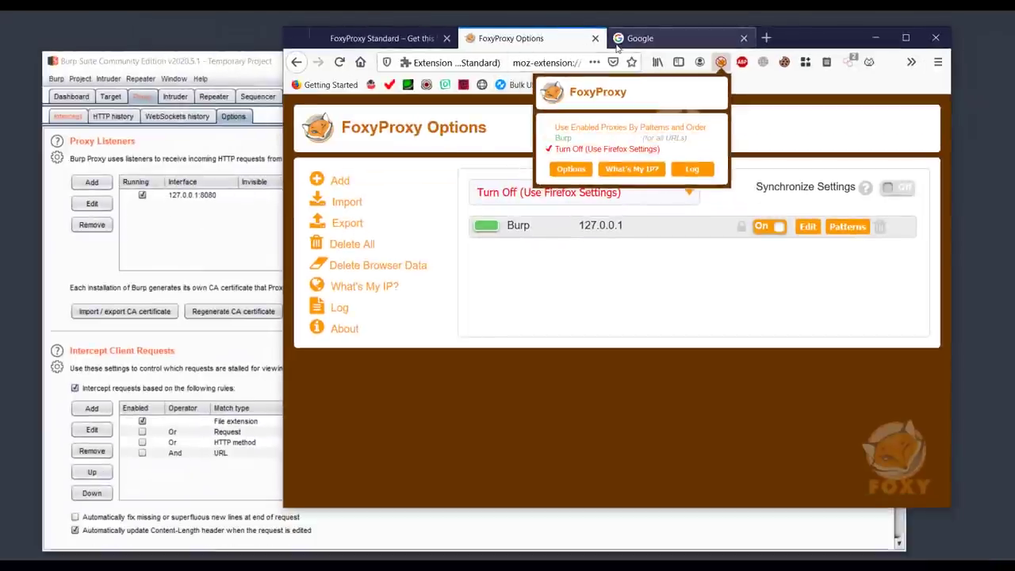
left_click(486, 48)
left_click(447, 38)
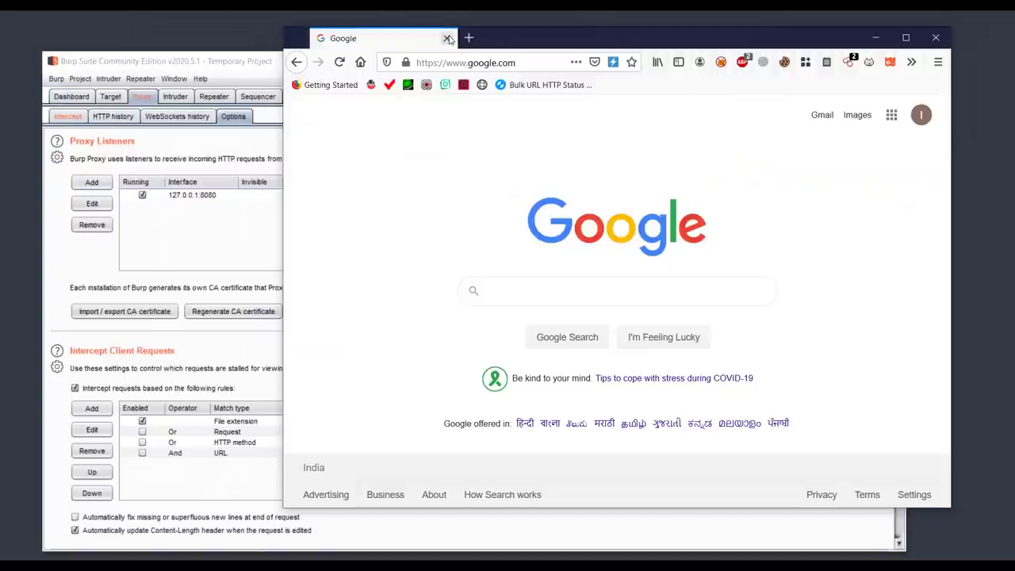
left_click(461, 40)
left_click(446, 38)
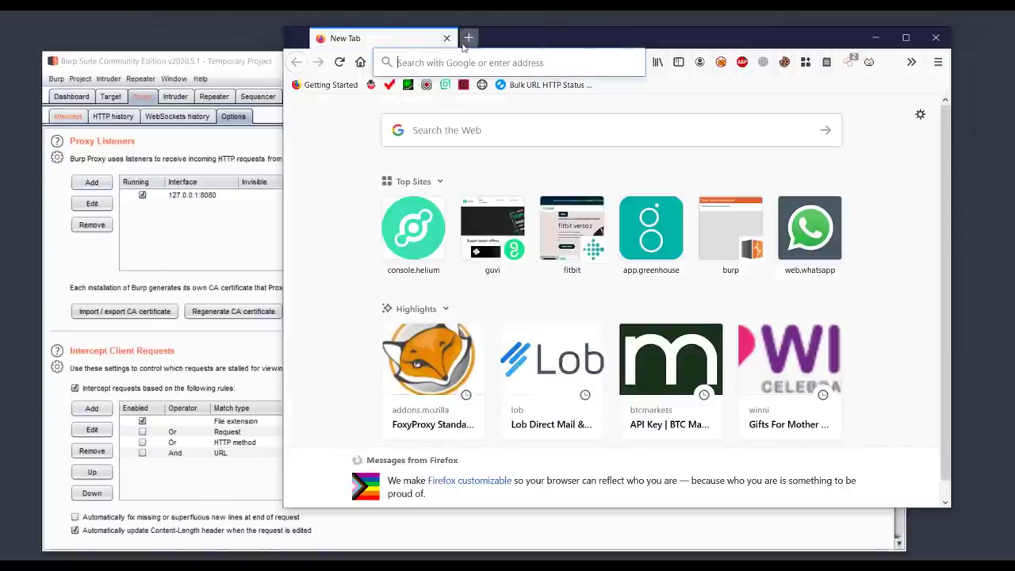
left_click_drag(528, 42, 555, 52)
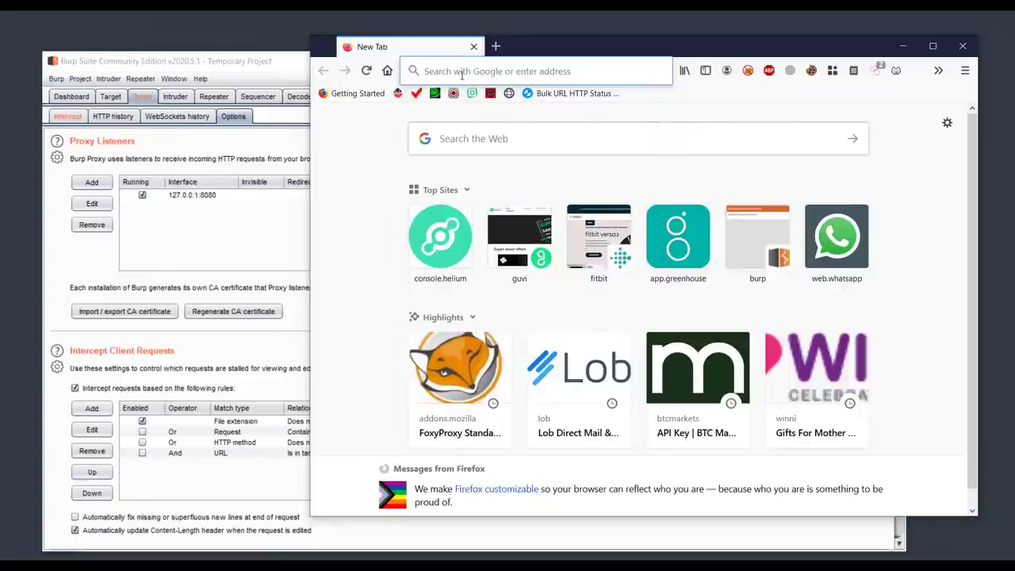
left_click(750, 70)
left_click(698, 147)
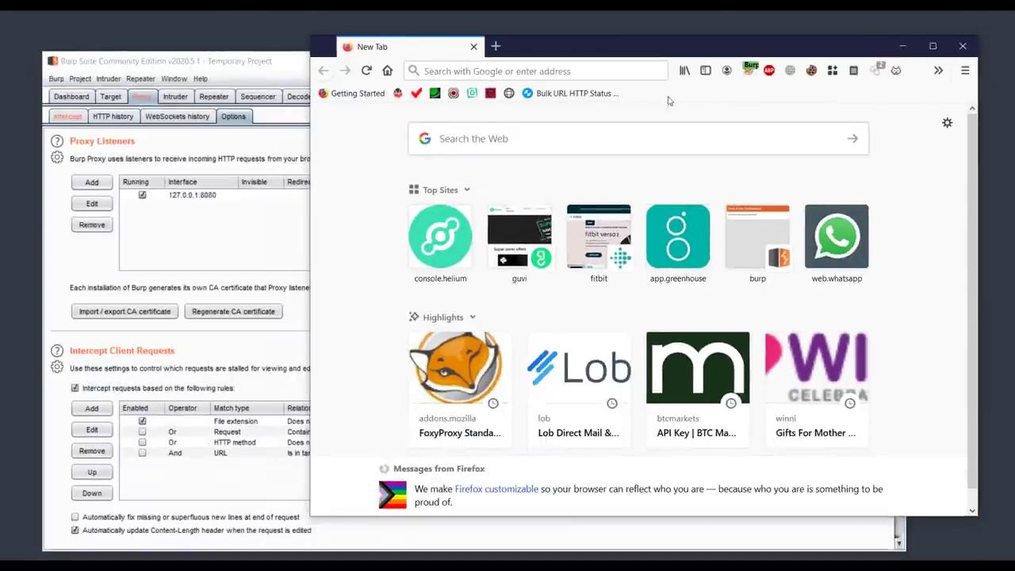
left_click(625, 73)
type("http")
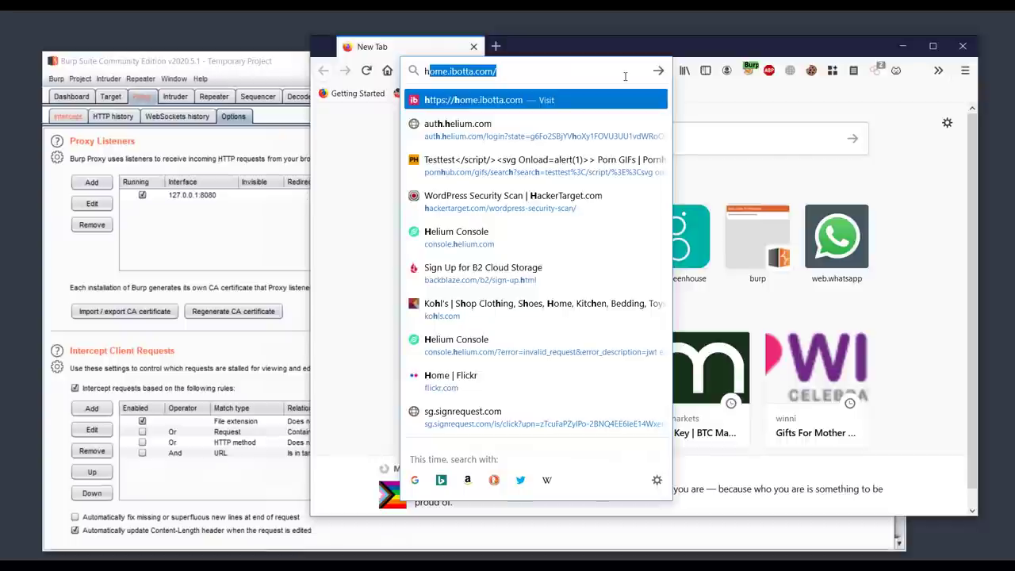
type("://burp")
key("Return")
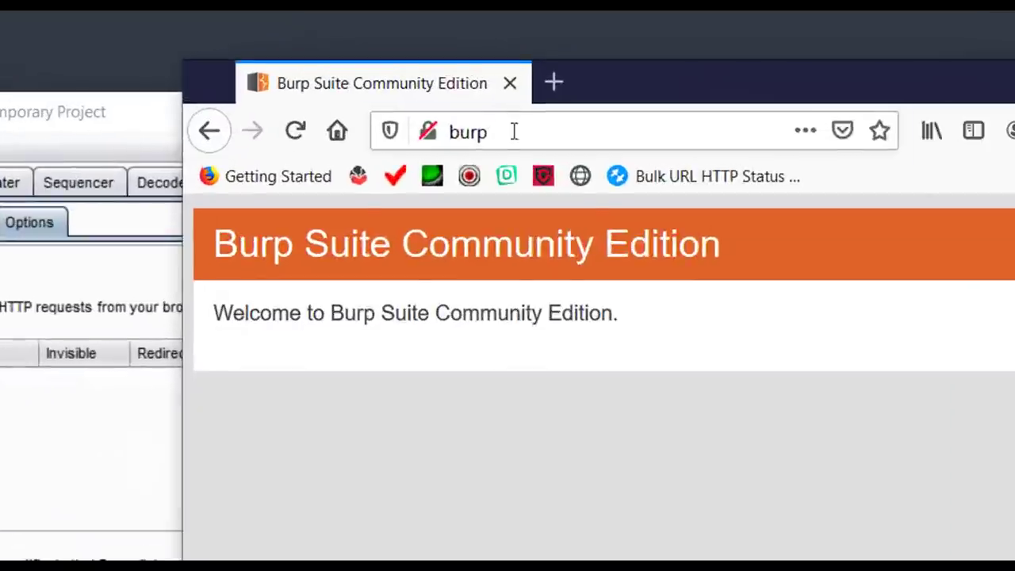
- Examine the full address, heading and welcome text of the Burp Suite Community Edition page
left_click(479, 72)
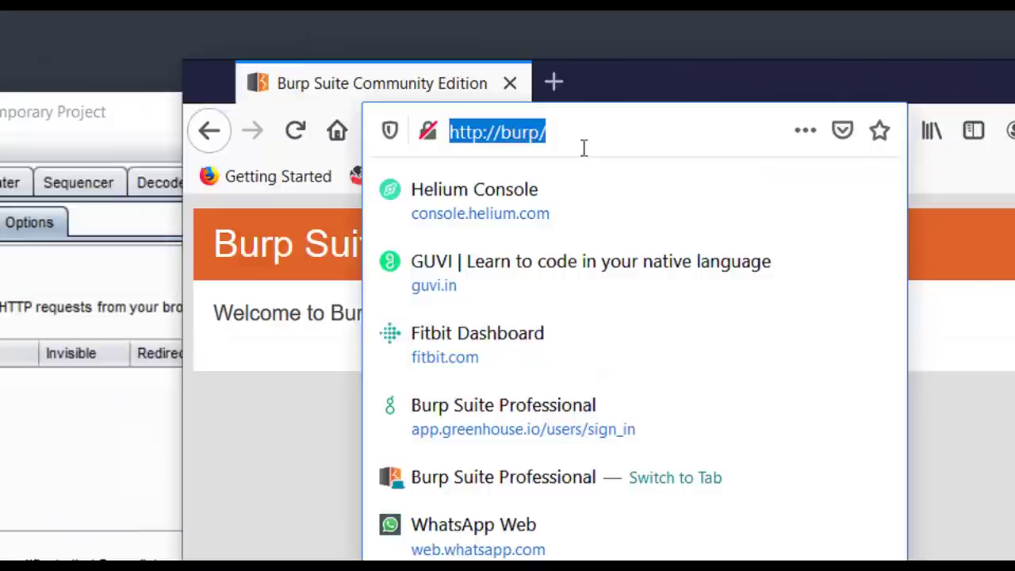
left_click(551, 141)
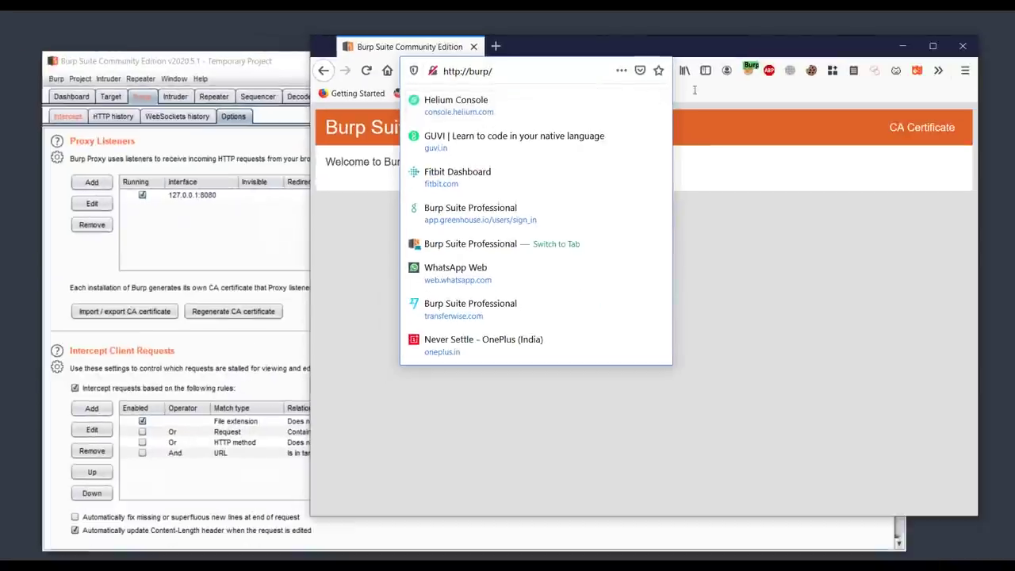
left_click(777, 278)
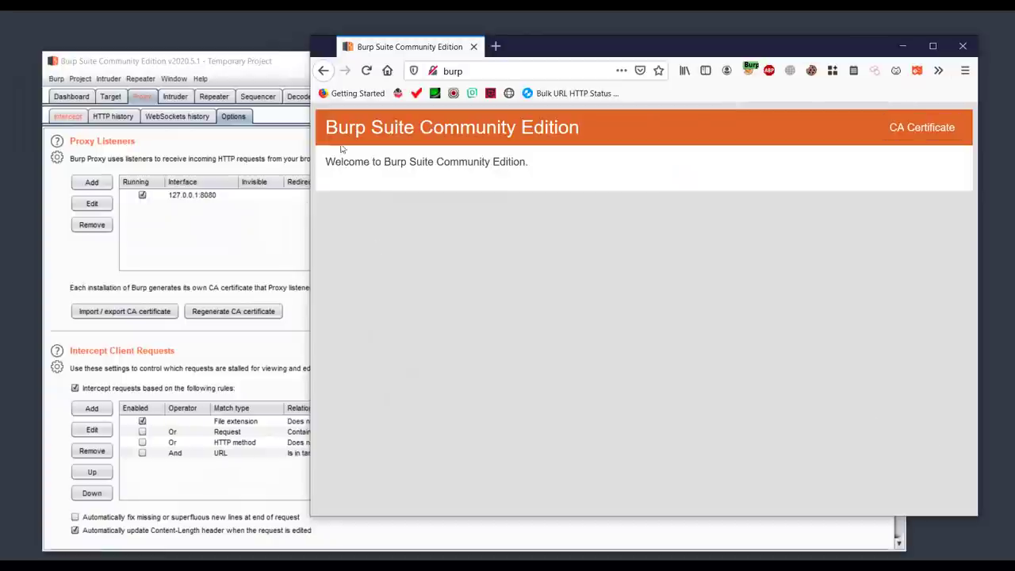
left_click_drag(414, 127, 588, 151)
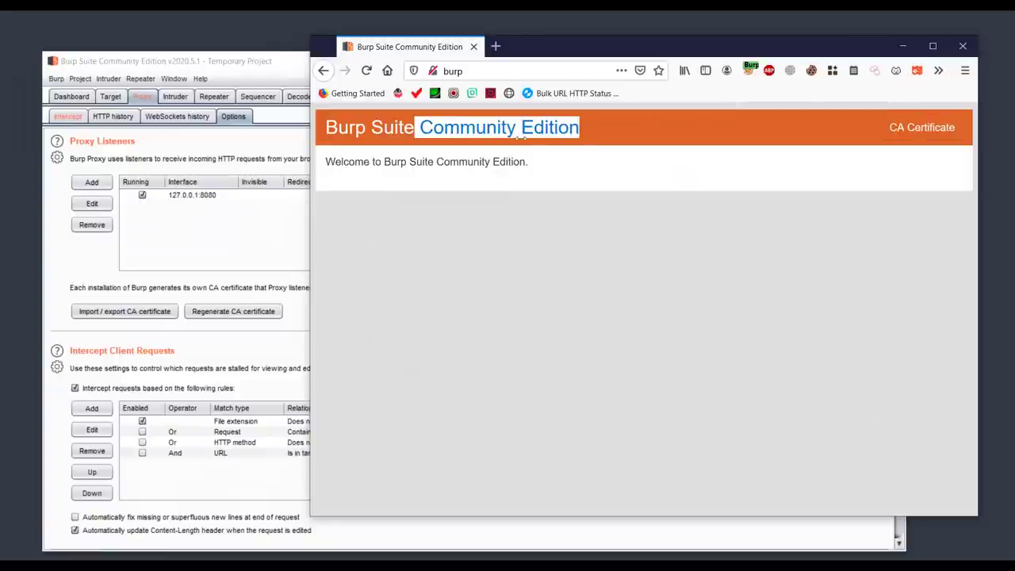
left_click_drag(325, 162, 563, 171)
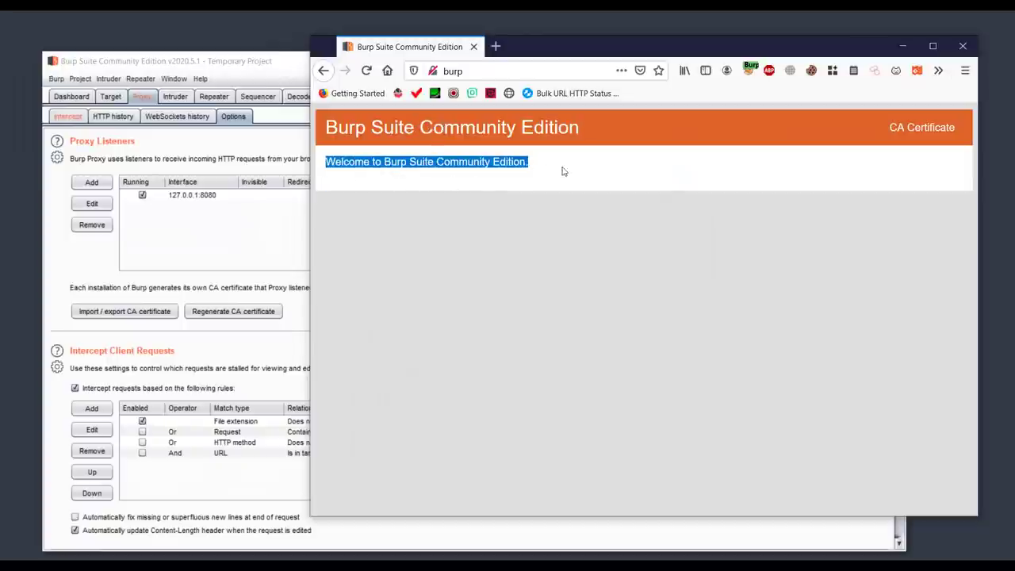
left_click(664, 206)
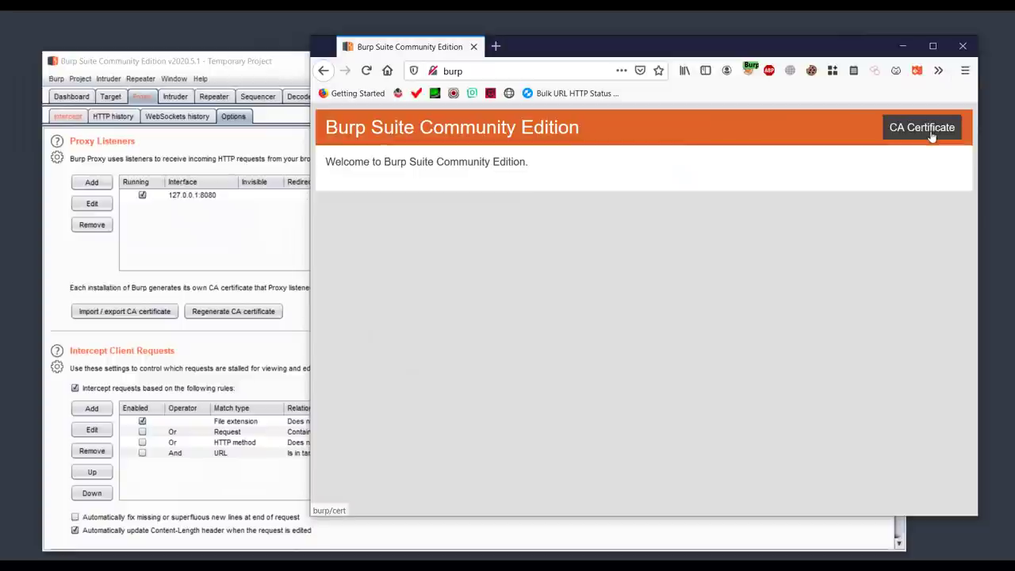
- Download Burp's CA certificate as cacert.der and show the saved file in its folder
left_click(932, 136)
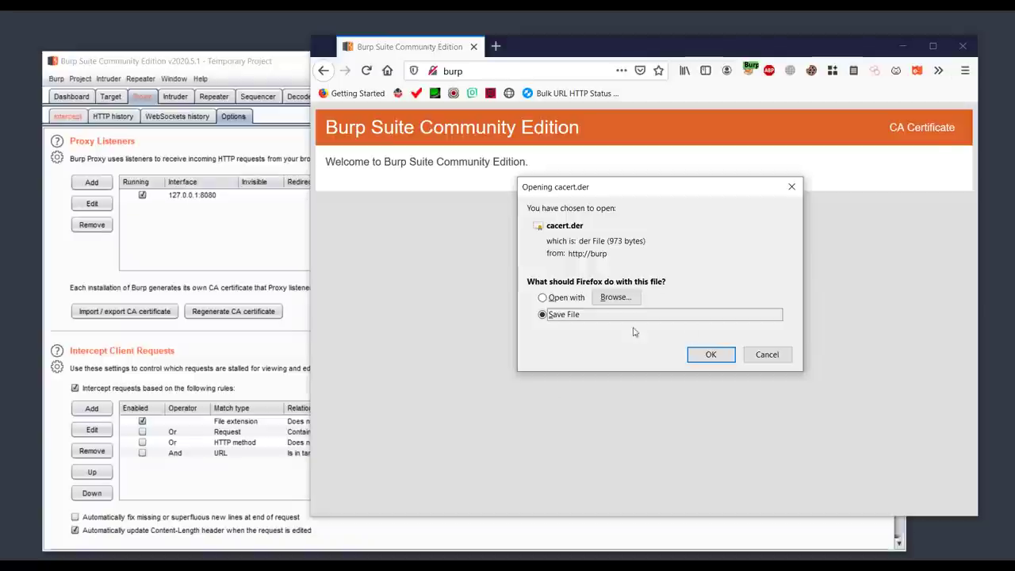
left_click(710, 356)
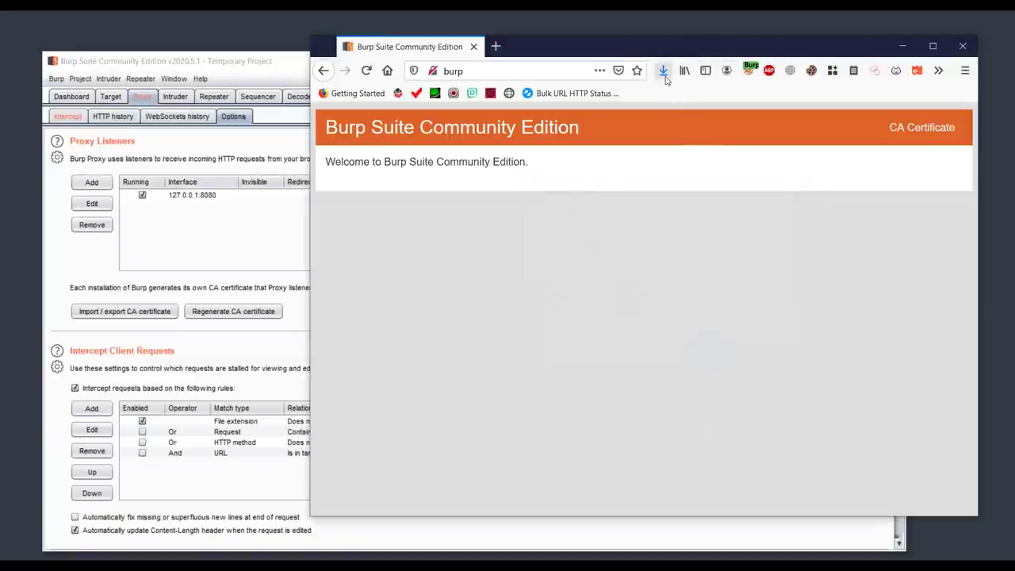
left_click(664, 73)
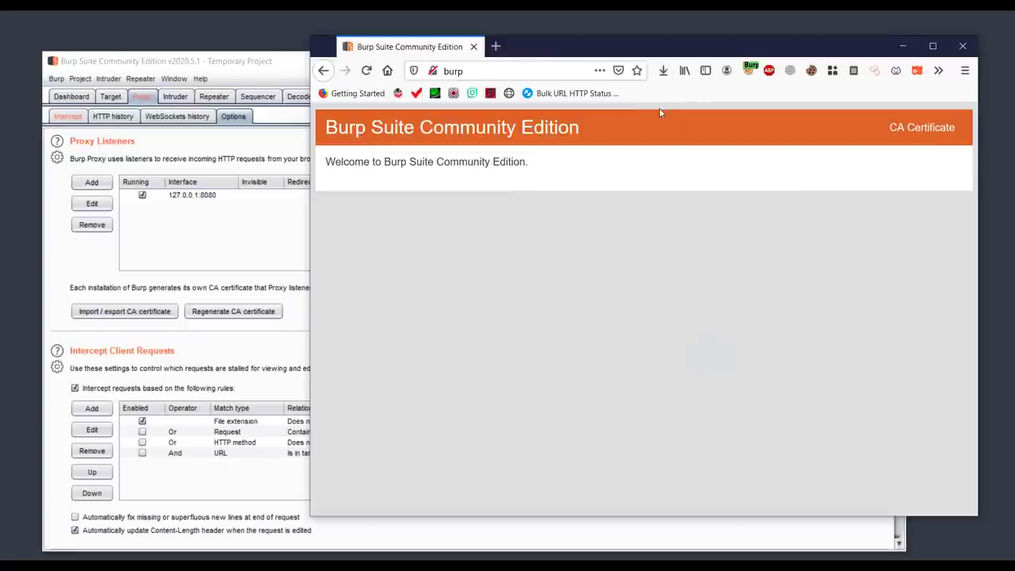
left_click(656, 107)
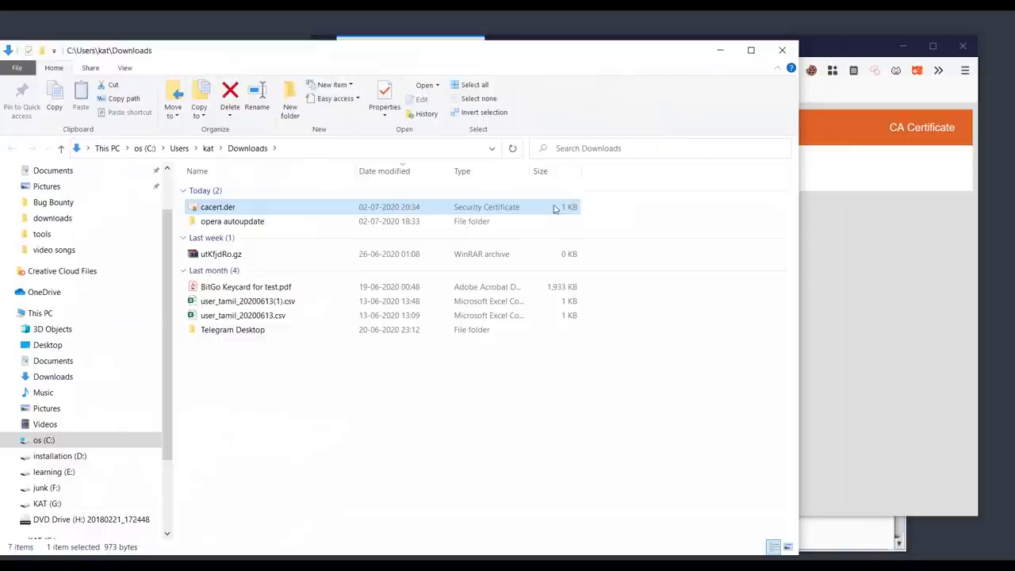
- Try to open cacert.der from the Downloads folder in Firefox, choosing Firefox as the helper application
left_click_drag(553, 211, 891, 303)
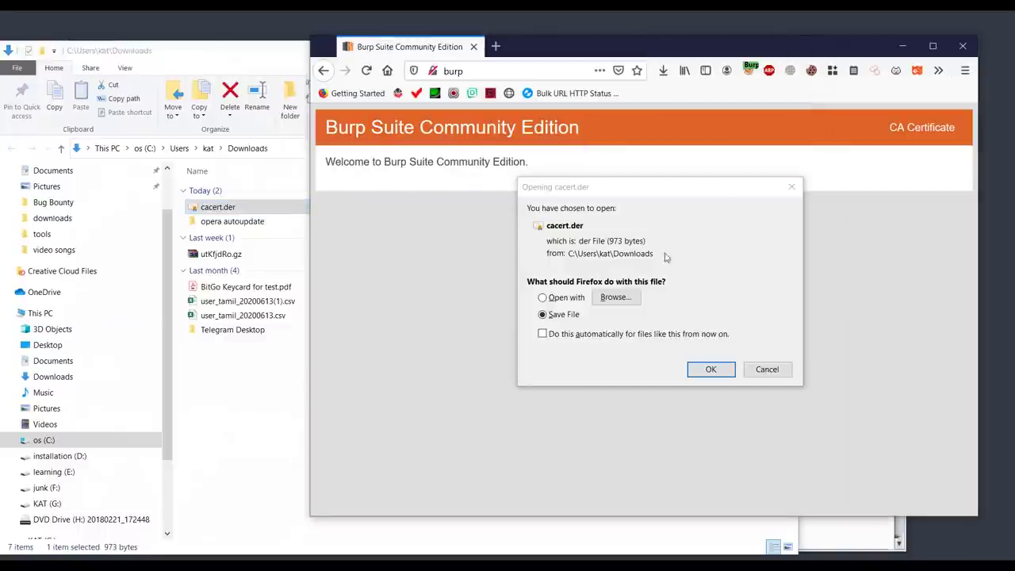
left_click(567, 299)
left_click(613, 299)
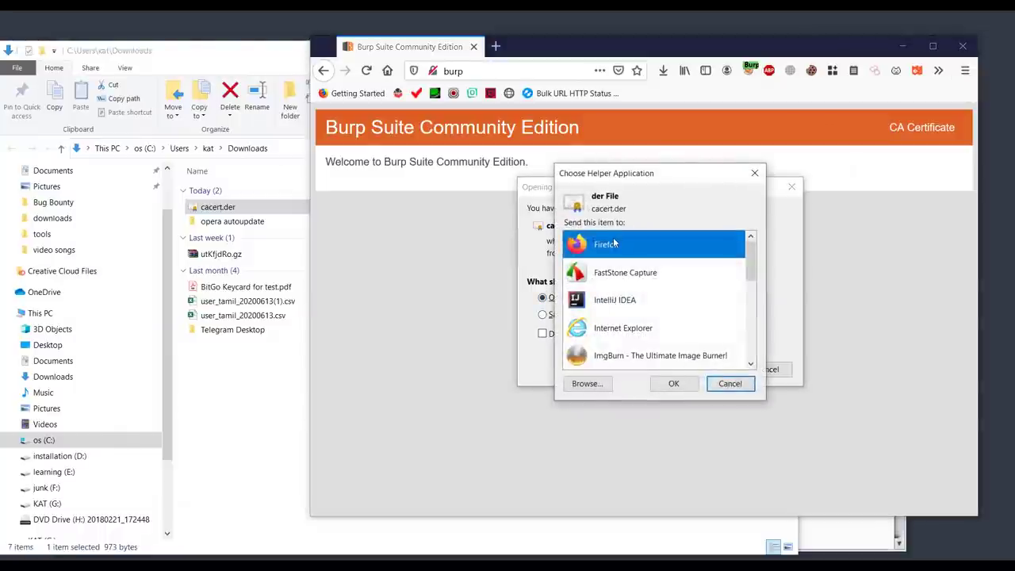
double_click(615, 244)
left_click(710, 370)
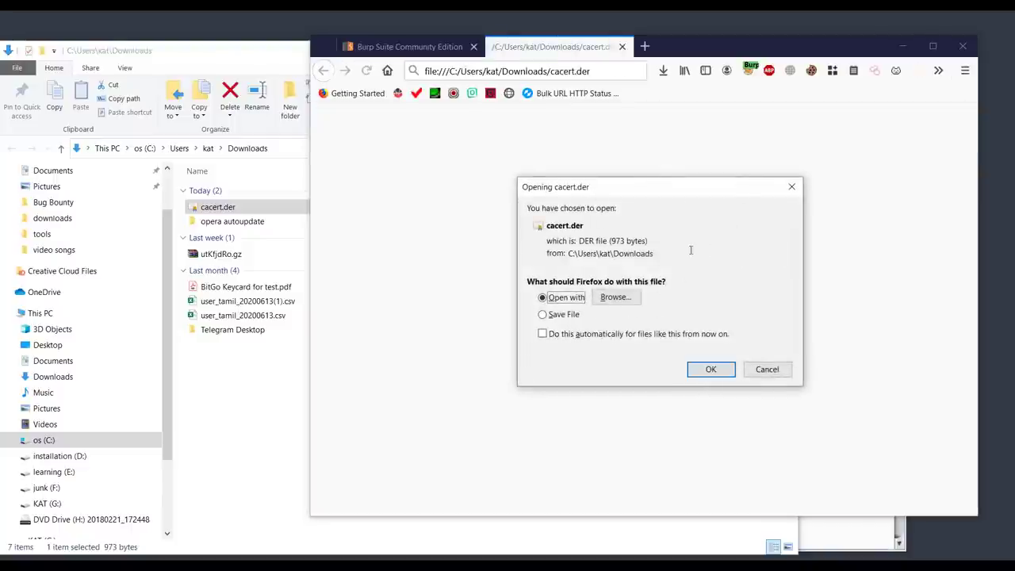
left_click(791, 186)
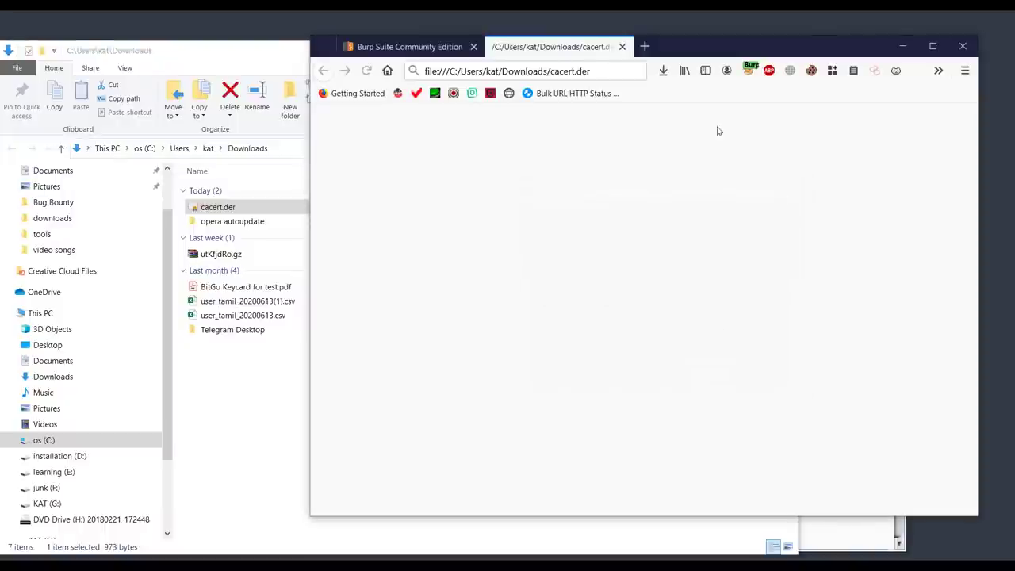
left_click(622, 47)
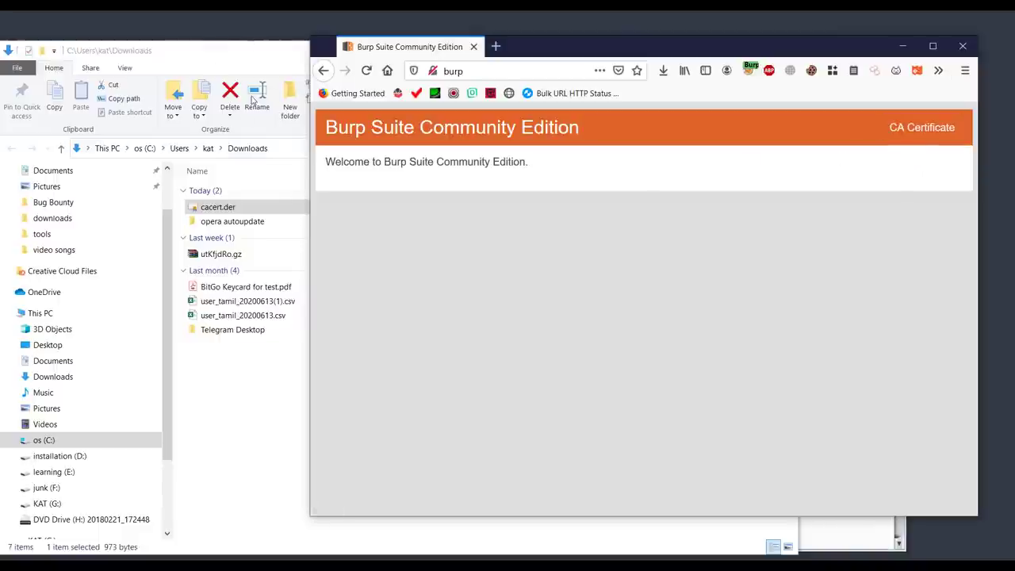
- Move cacert.der from Downloads to the desktop, and open the Certificate Manager from Firefox's Privacy & Security settings
left_click_drag(222, 211, 248, 176)
left_click(703, 168)
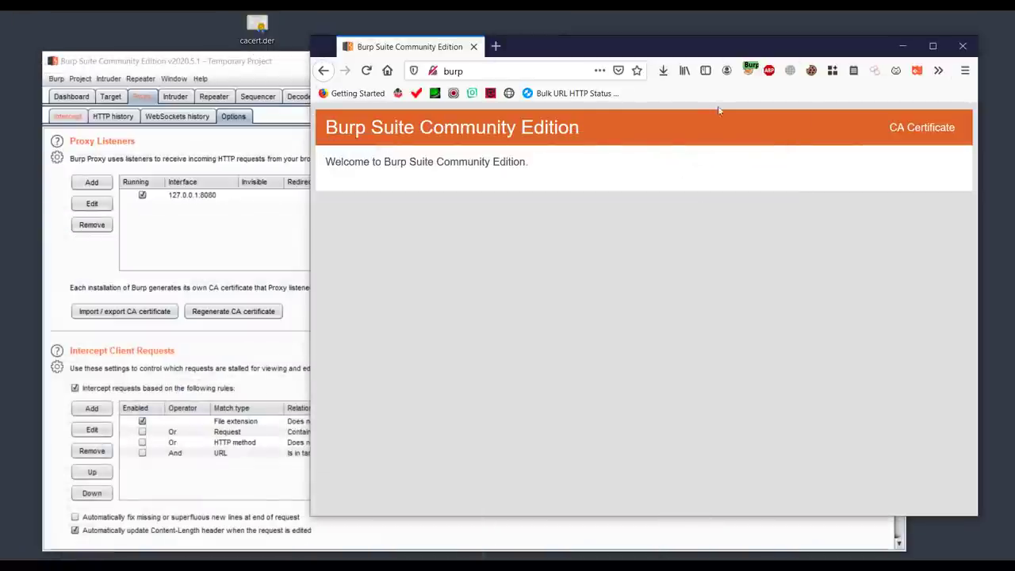
left_click(965, 71)
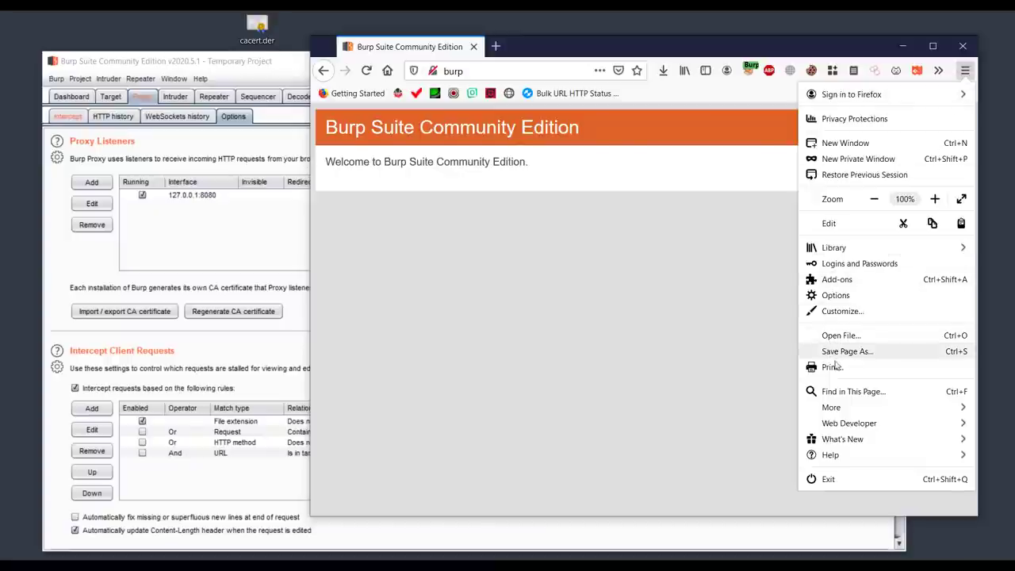
left_click(825, 296)
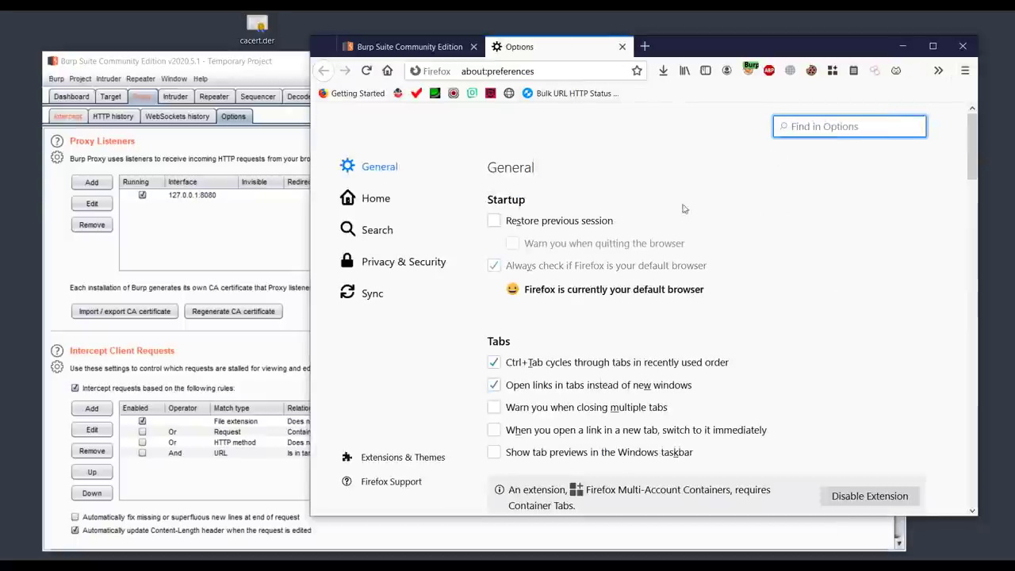
left_click(395, 265)
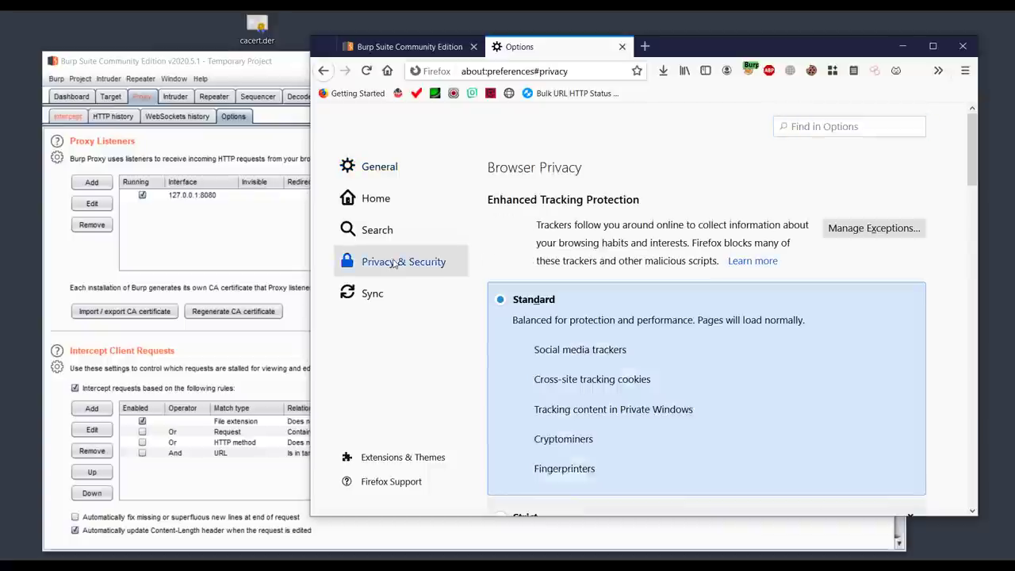
scroll(639, 235, "down", 8)
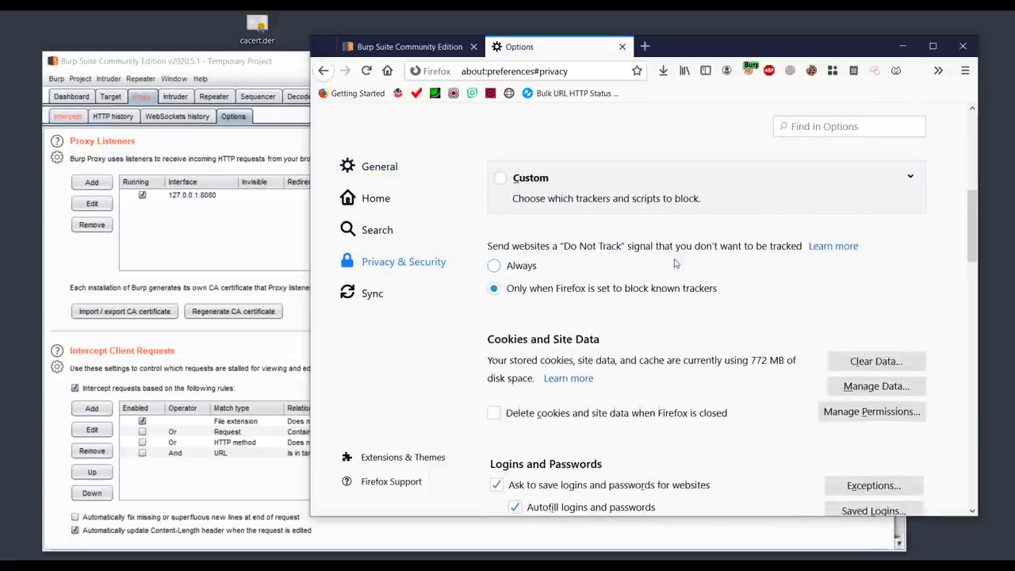
scroll(675, 263, "down", 10)
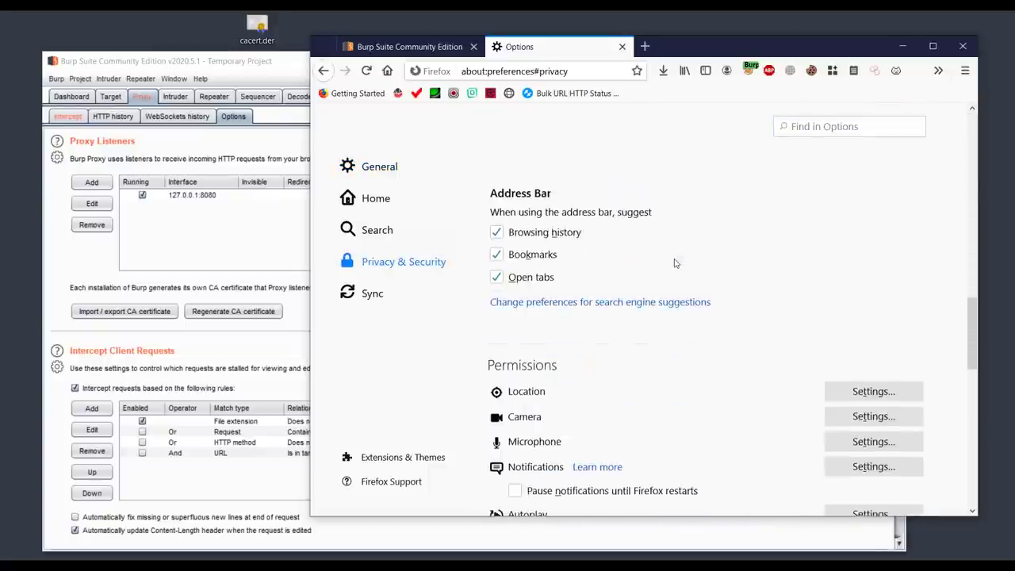
scroll(675, 263, "down", 6)
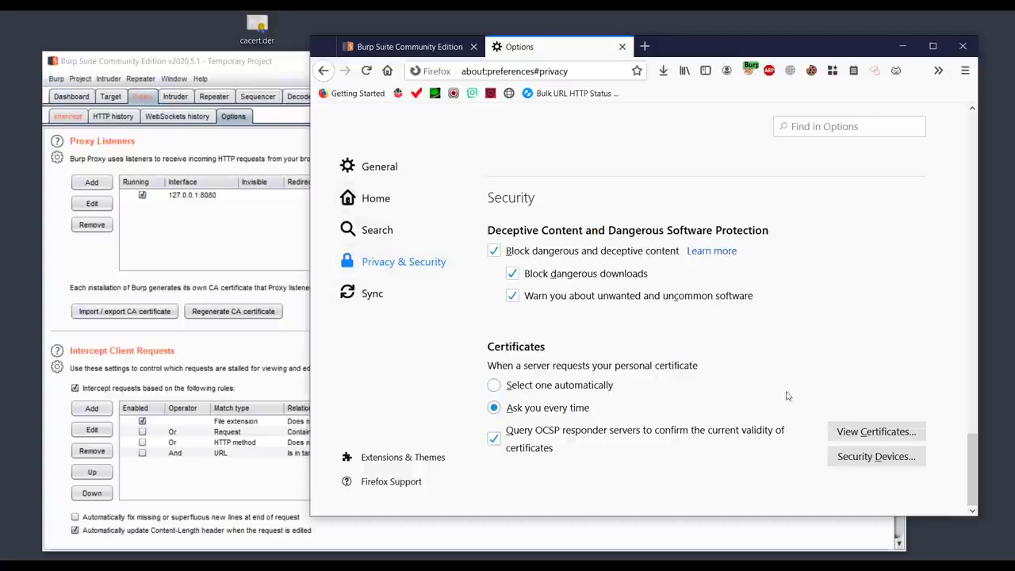
left_click(856, 431)
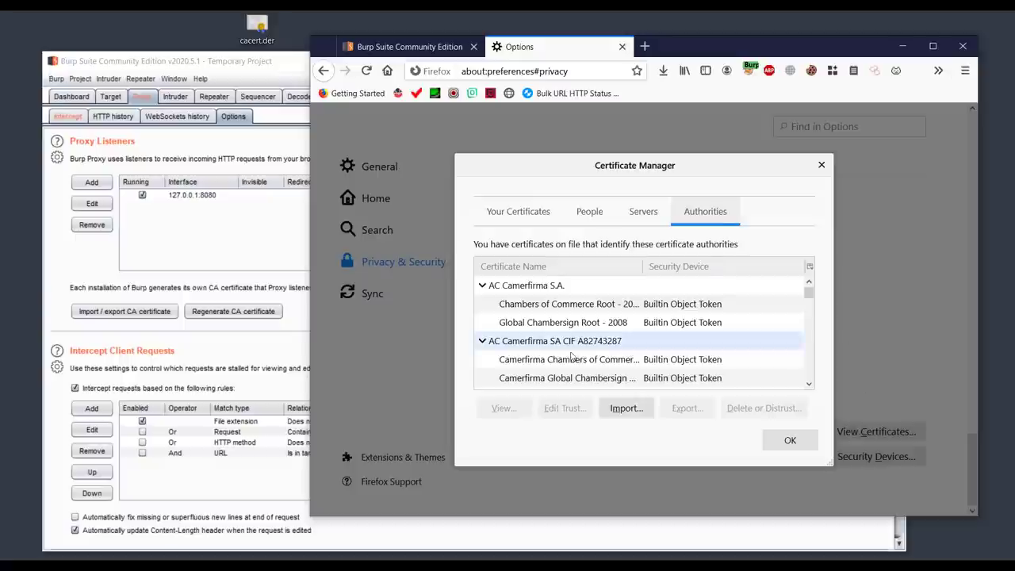
- Import cacert.der from the desktop as a certificate authority and close the Certificate Manager
left_click(645, 410)
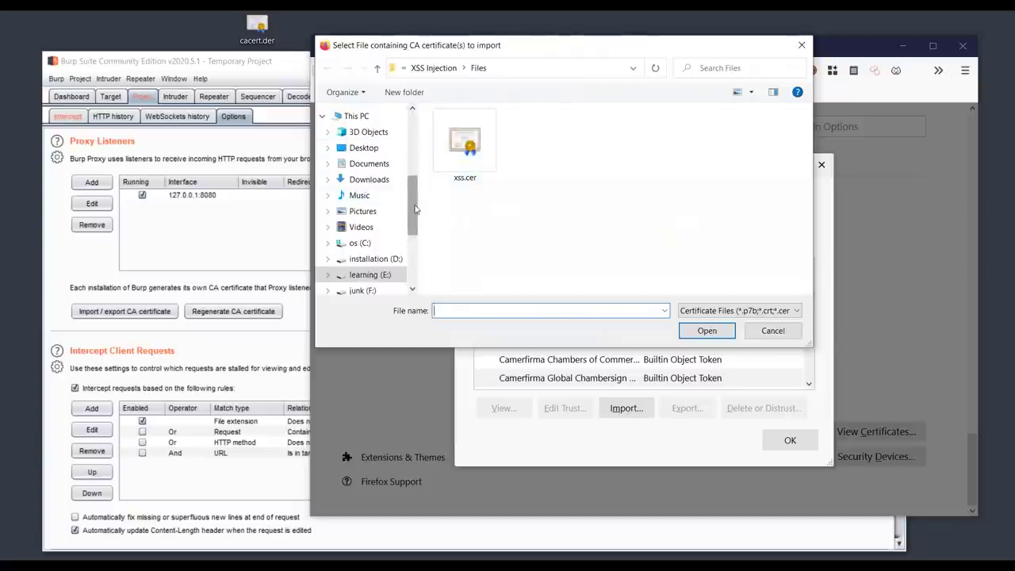
scroll(412, 194, "up", 1)
left_click(393, 191)
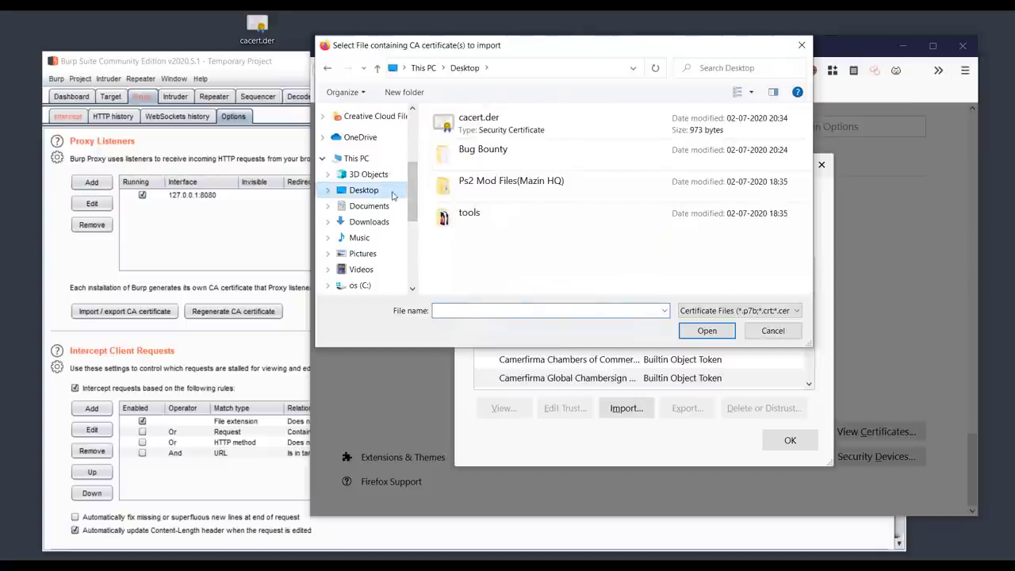
double_click(463, 129)
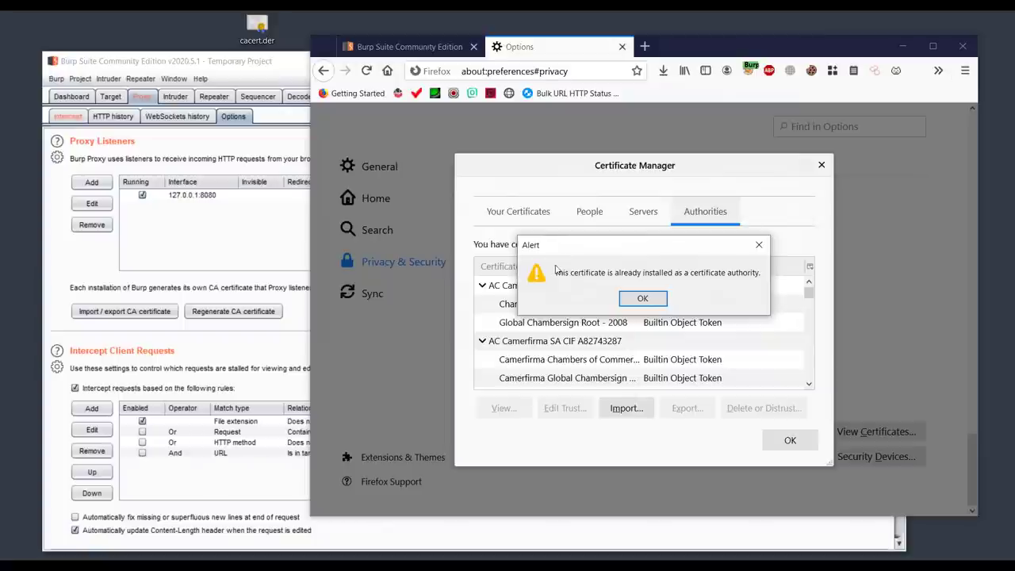
left_click(644, 298)
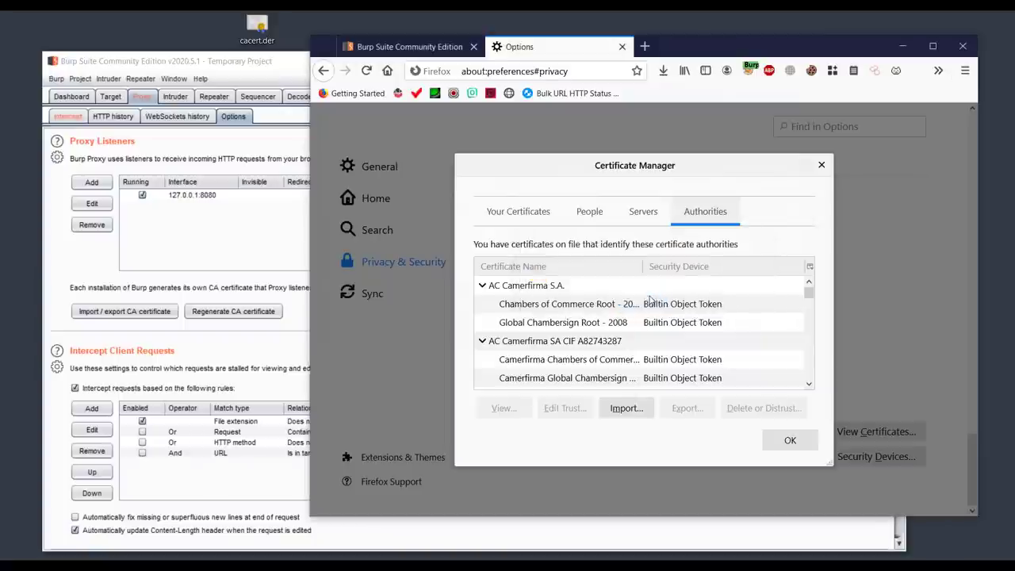
left_click(821, 166)
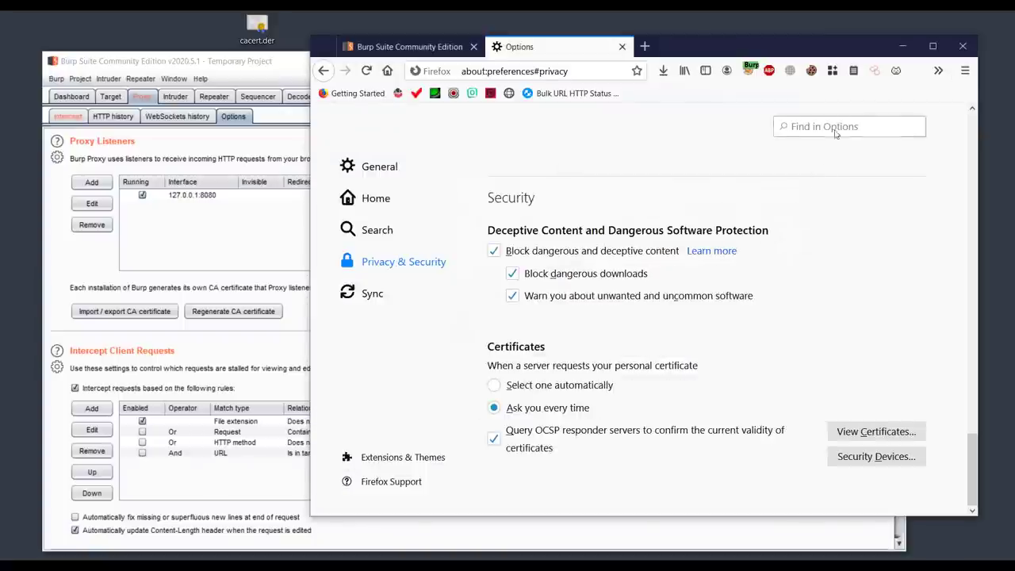
- Close the Firefox options, switch FoxyProxy off, and re-enable its Burp proxy for all URLs
left_click(952, 52)
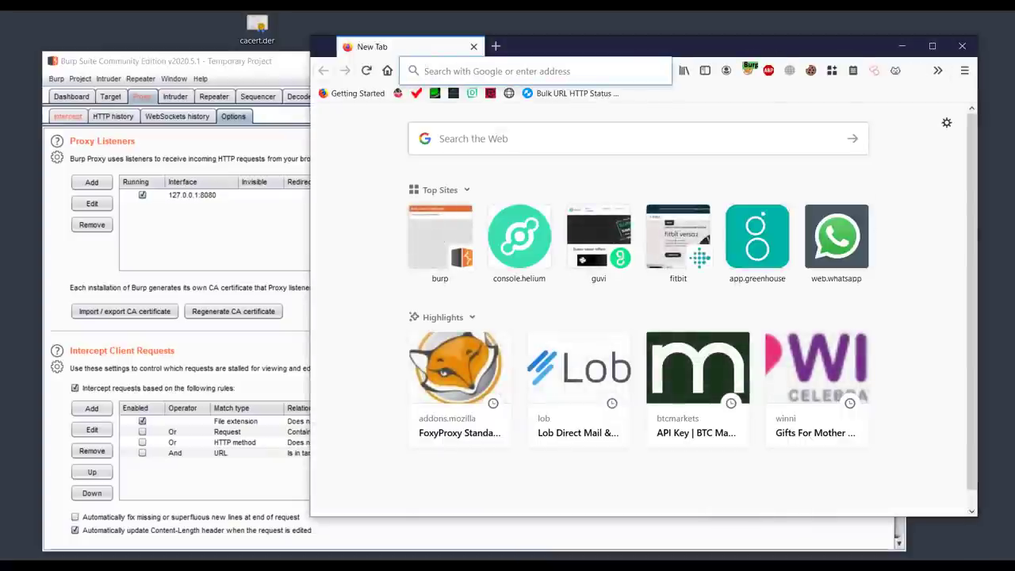
mouse_move(873, 218)
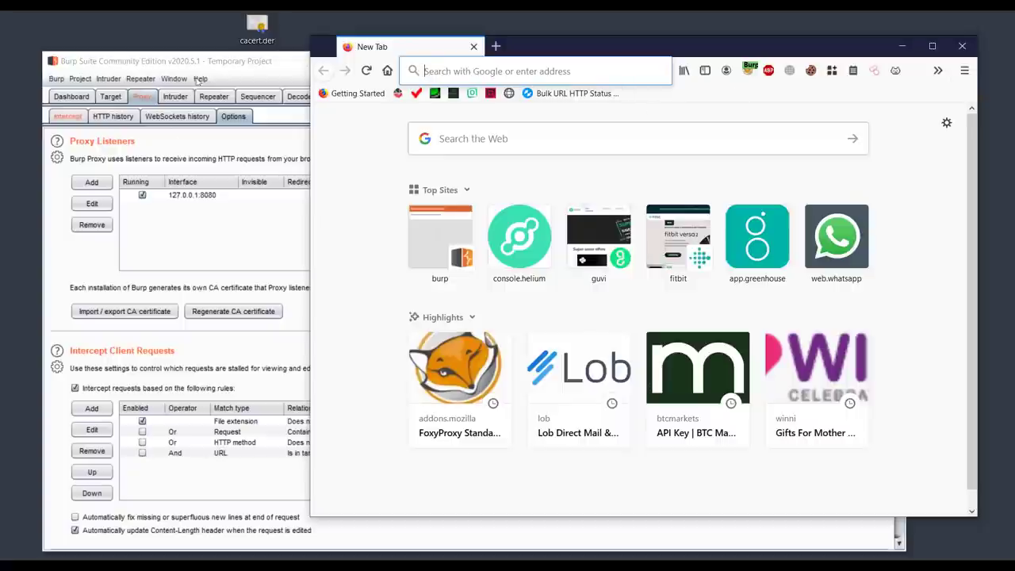
left_click(747, 70)
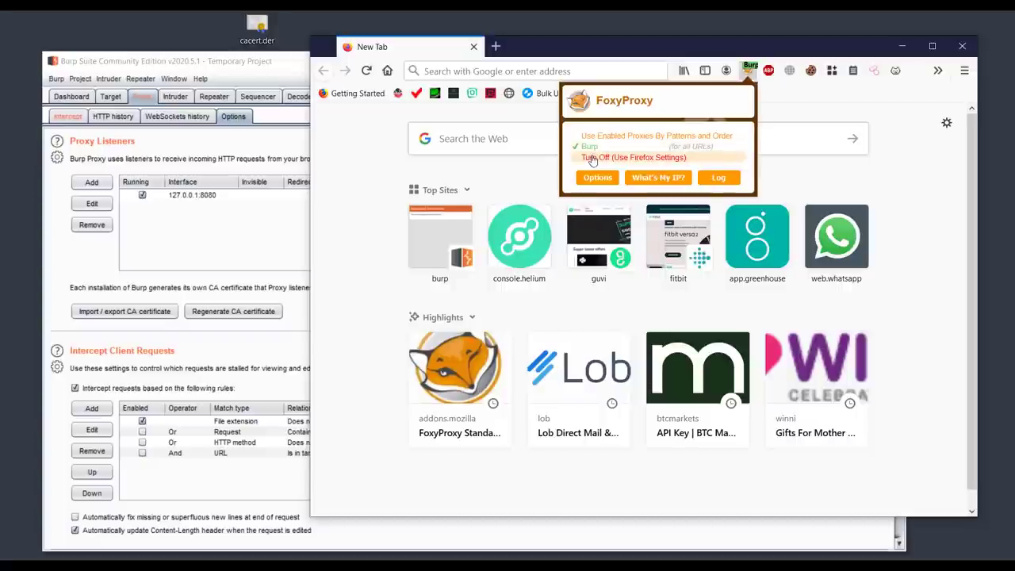
left_click(591, 157)
left_click(831, 114)
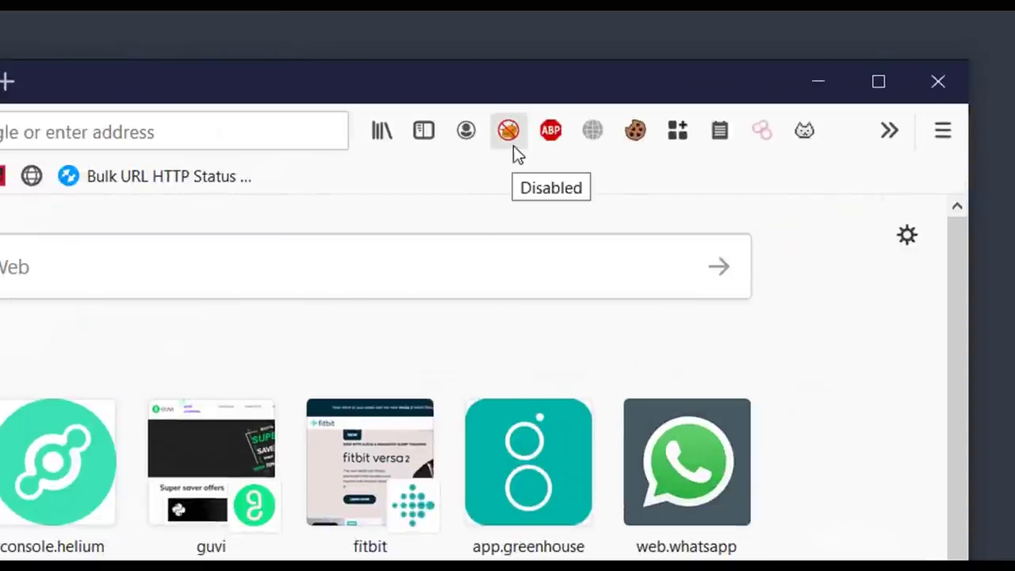
left_click(511, 143)
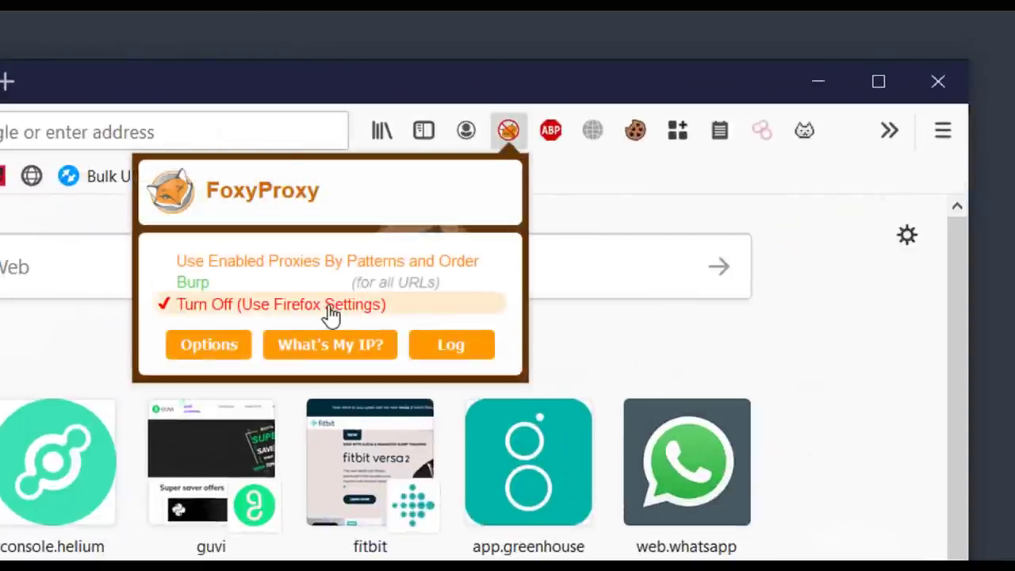
left_click(322, 286)
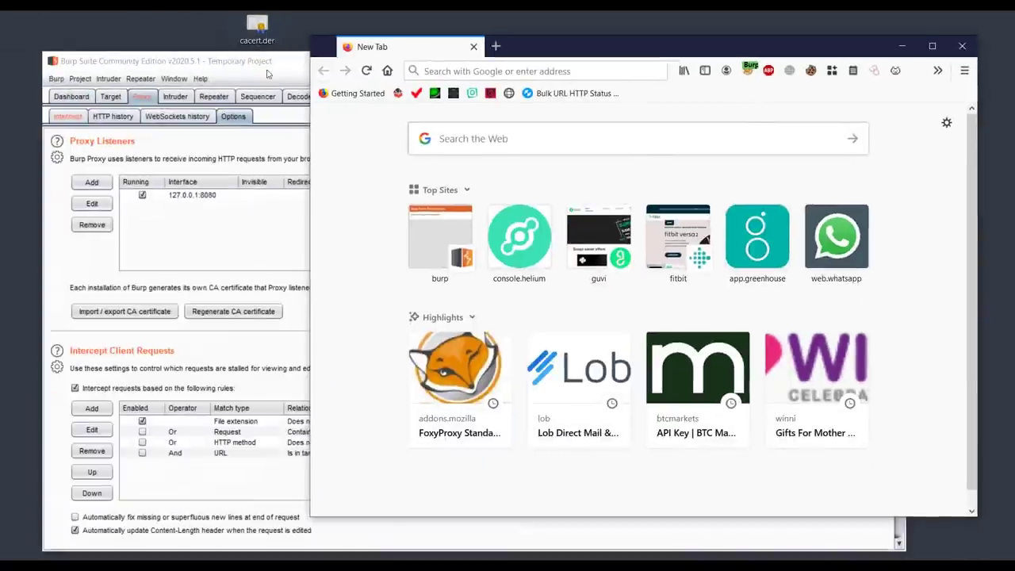
- Request google.com in Firefox through the Burp proxy and shift the browser window aside to uncover Burp Suite
left_click(176, 281)
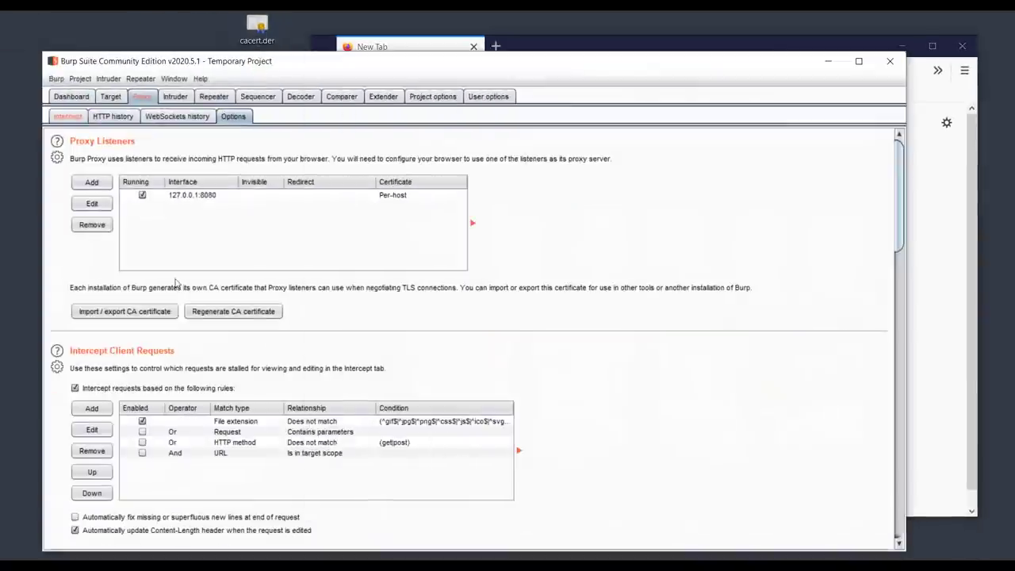
left_click(929, 206)
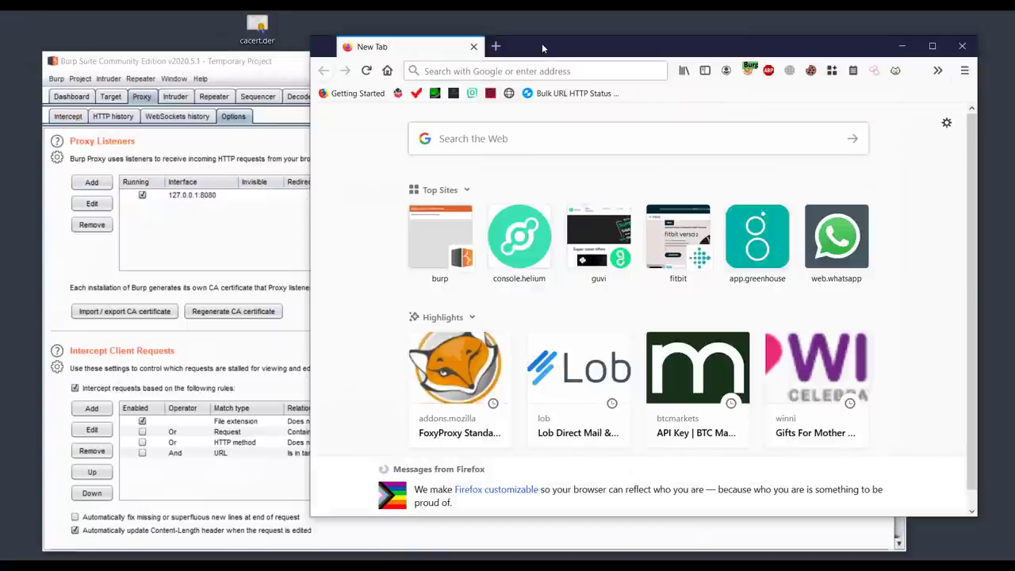
left_click(531, 71)
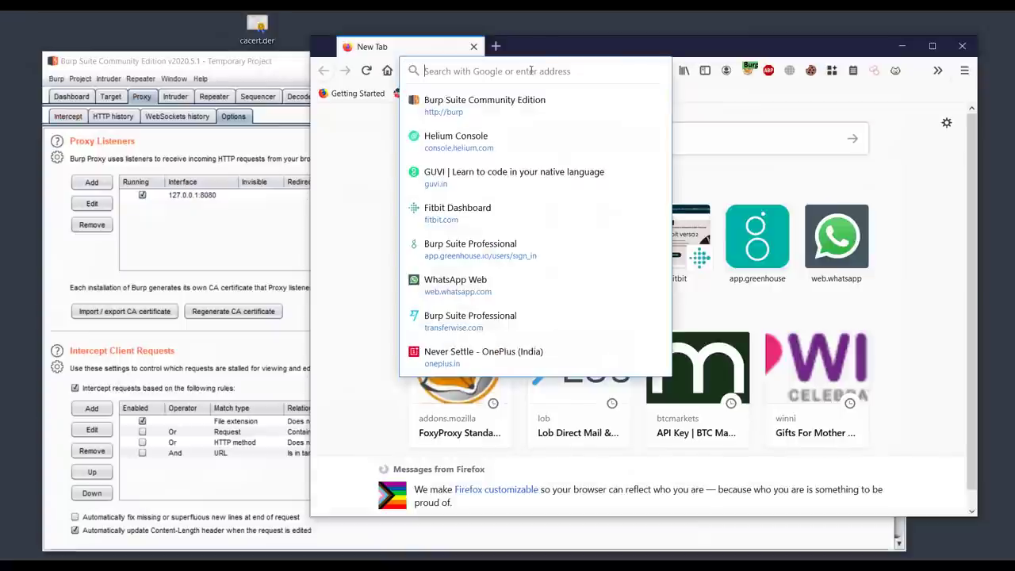
type("google.com/")
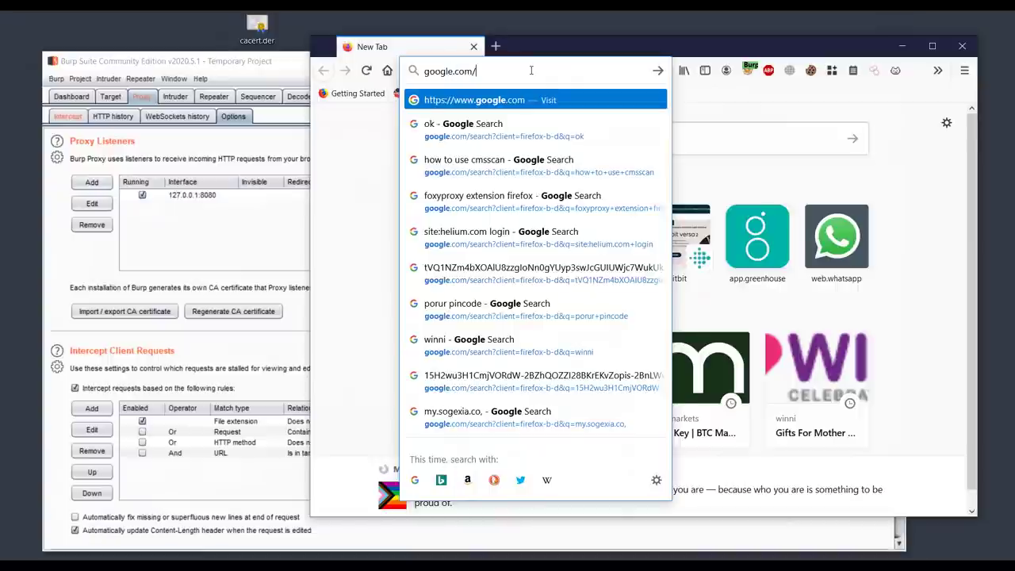
key("Return")
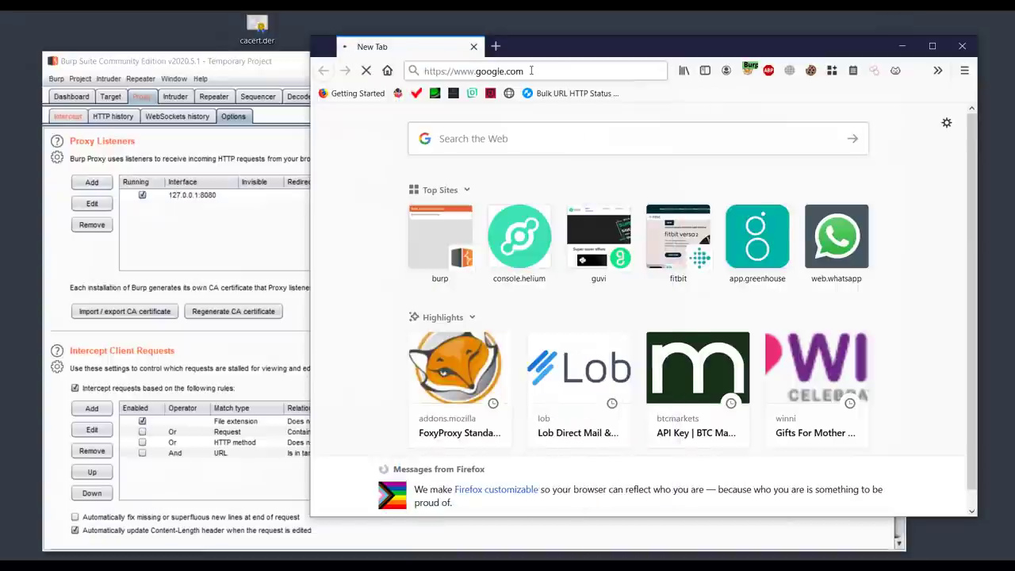
left_click_drag(570, 38, 594, 57)
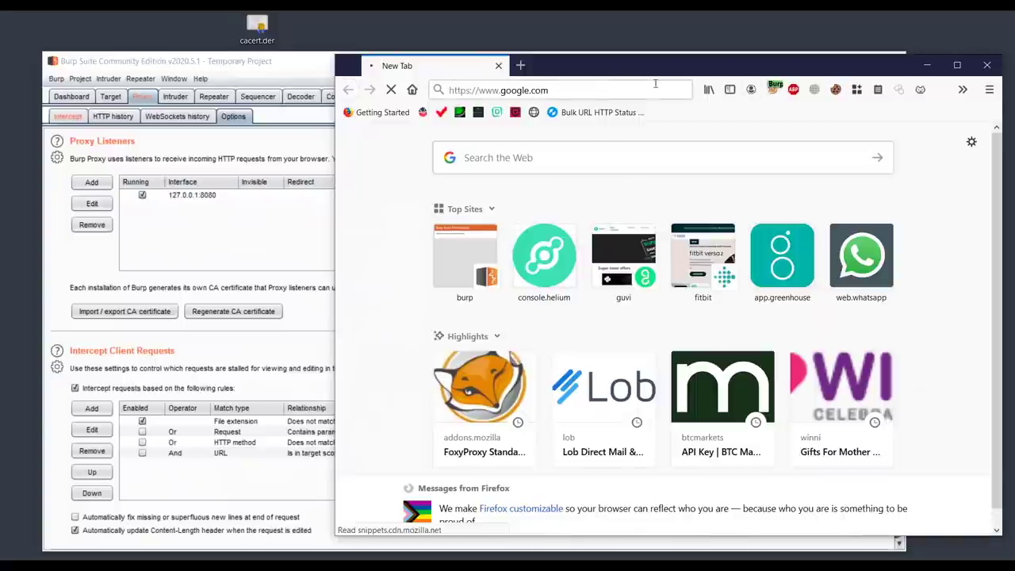
left_click(274, 70)
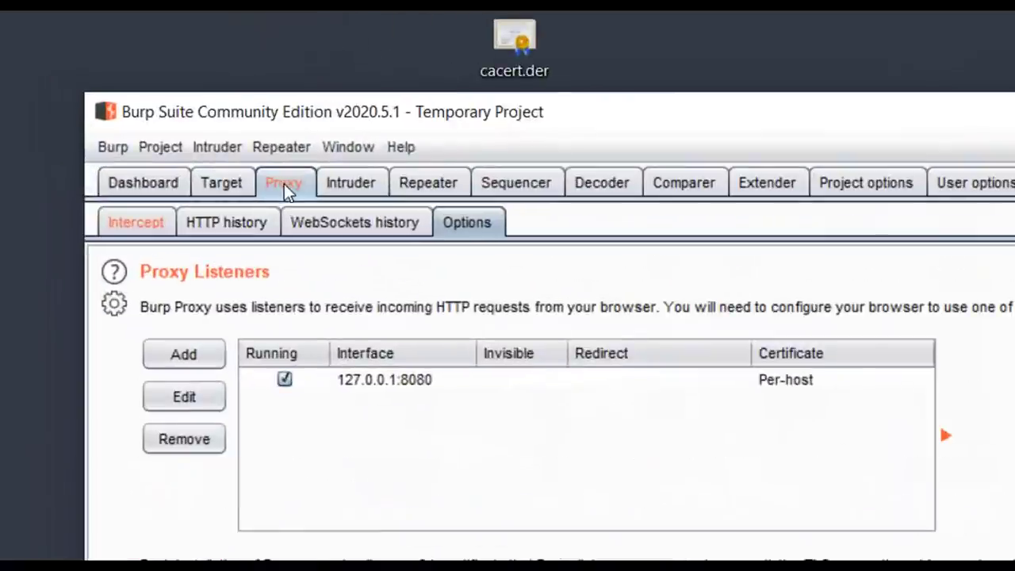
left_click(149, 227)
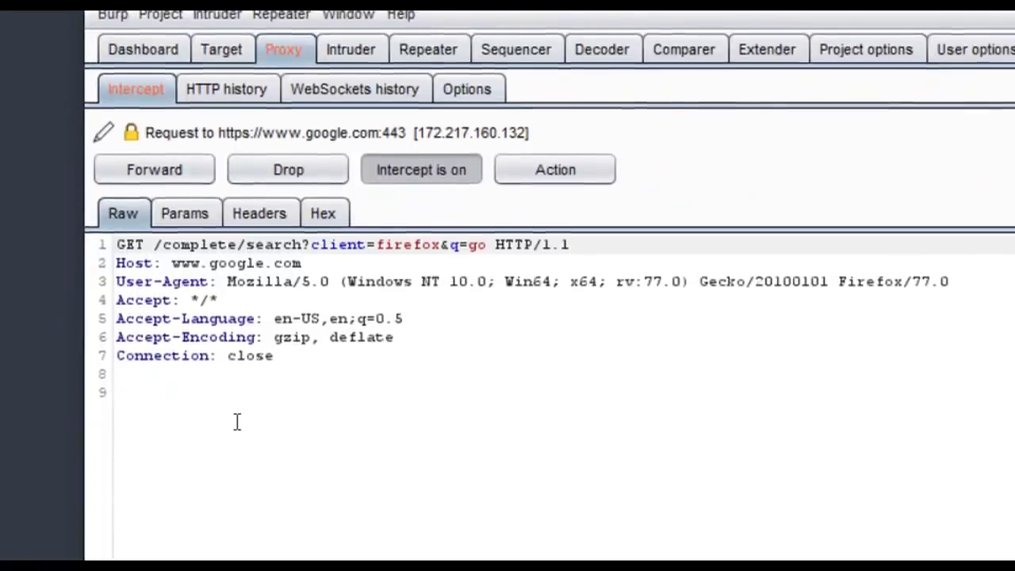
left_click(251, 386)
left_click_drag(251, 368, 105, 242)
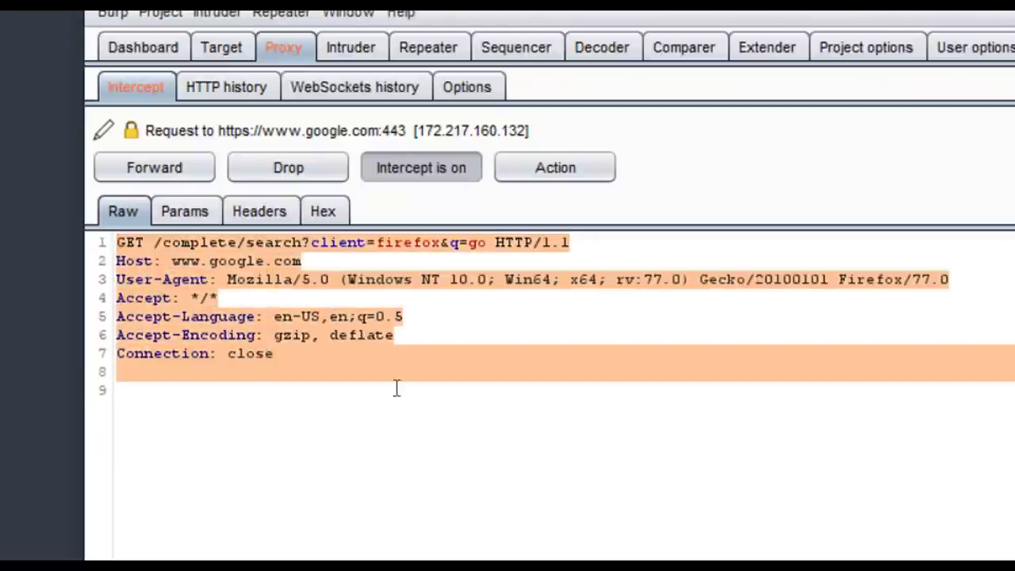
left_click(408, 420)
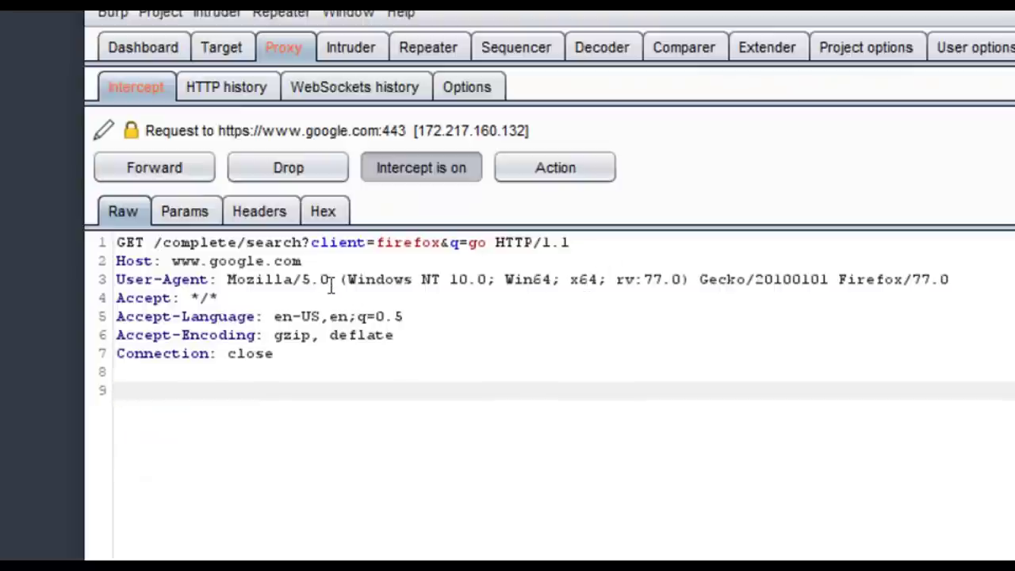
- Examine the User-Agent header and its Mozilla value in the raw request, and highlight the whole request again
double_click(270, 279)
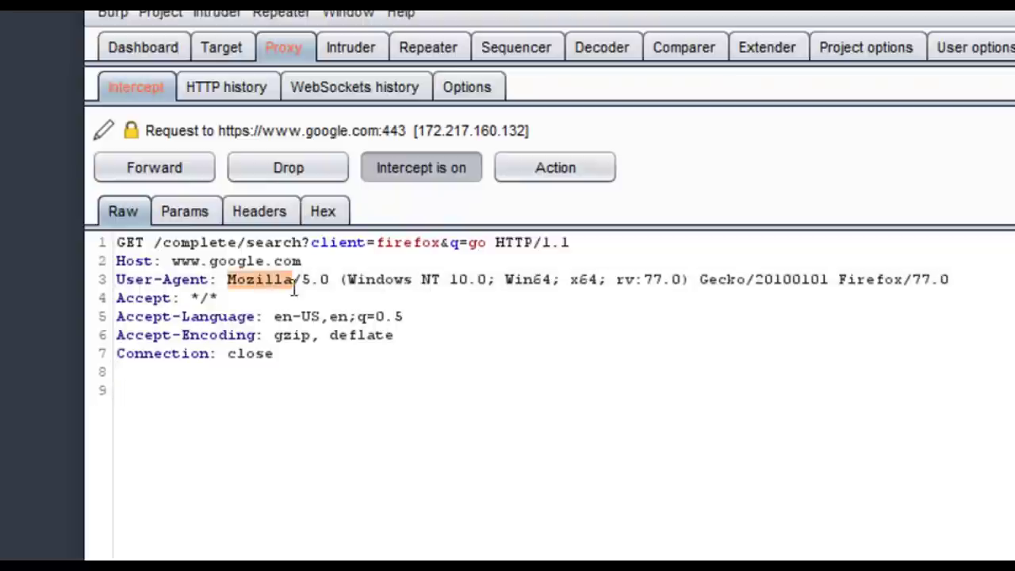
key("Left")
double_click(166, 279)
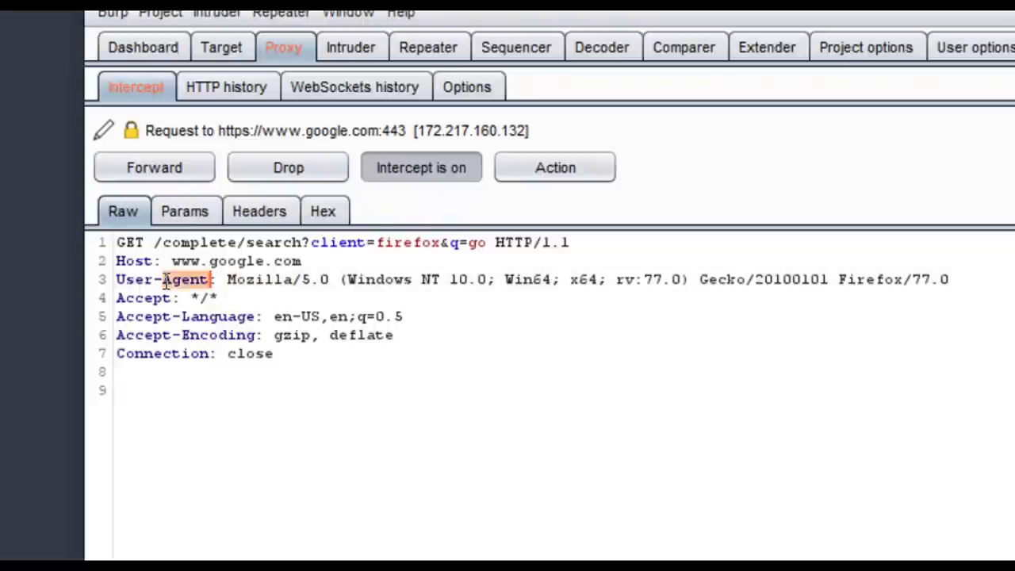
double_click(255, 280)
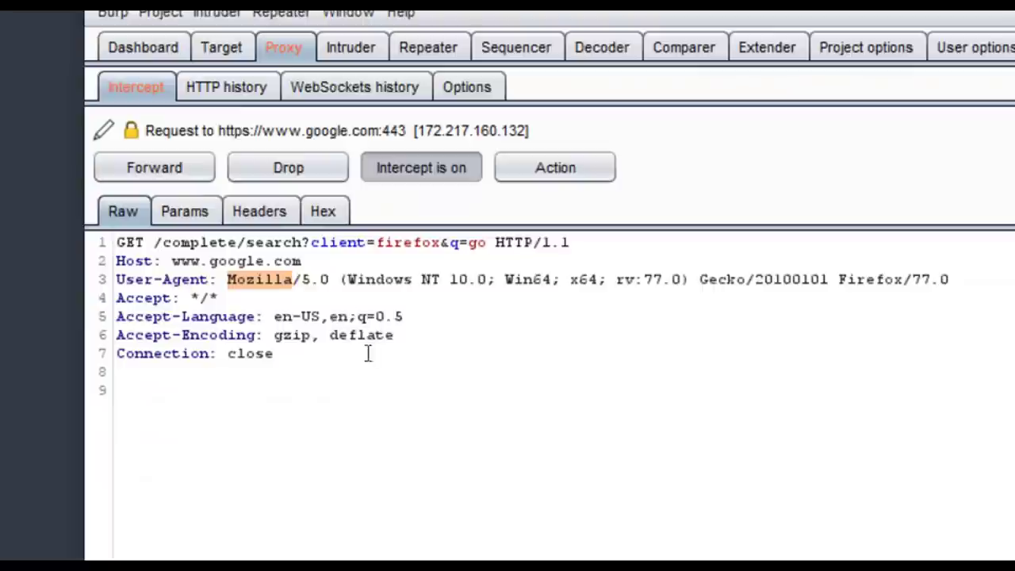
left_click_drag(362, 384, 97, 249)
left_click(265, 415)
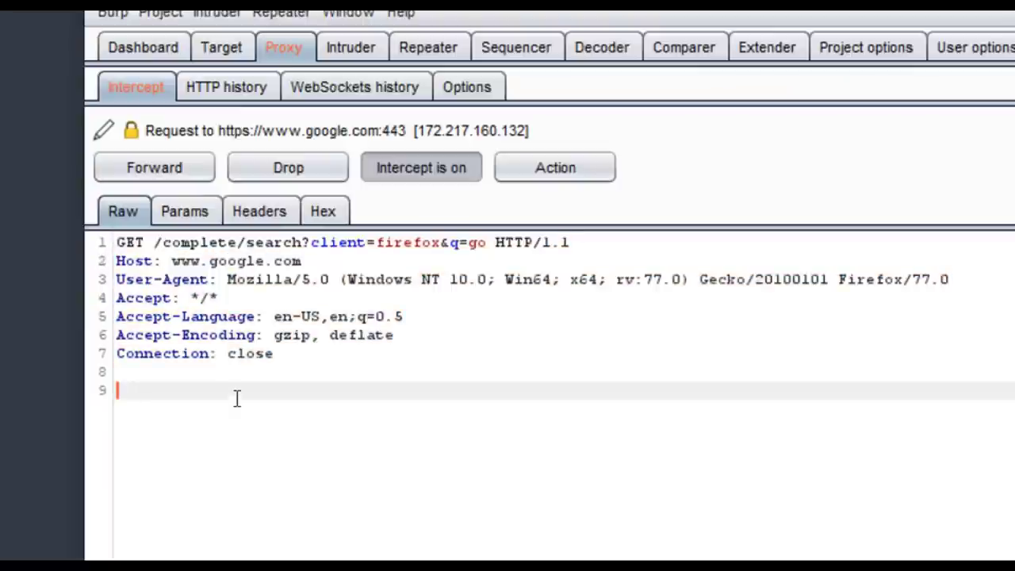
- Examine the Host header line of the intercepted request, highlighting its name and the google domain
double_click(133, 261)
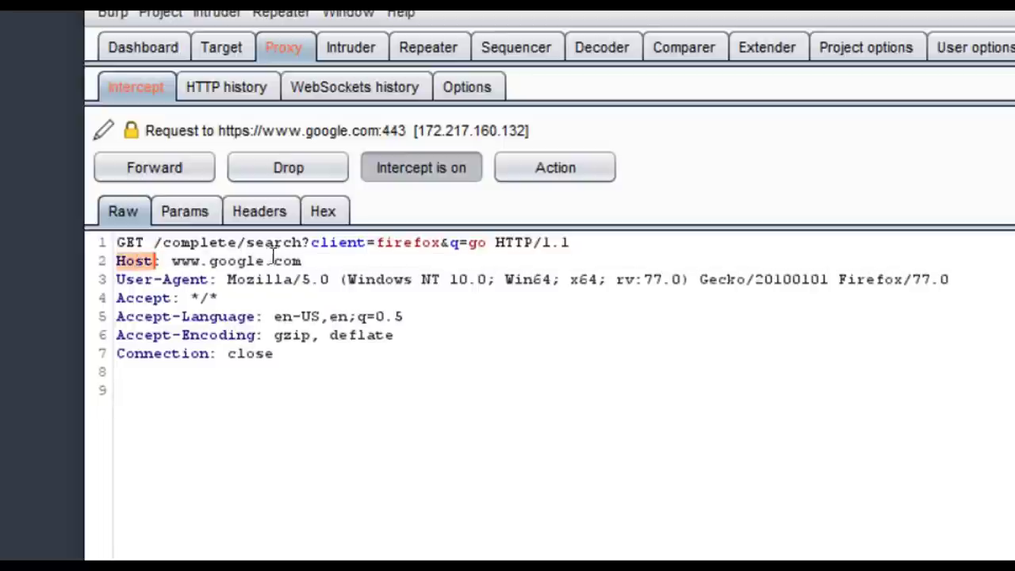
double_click(238, 260)
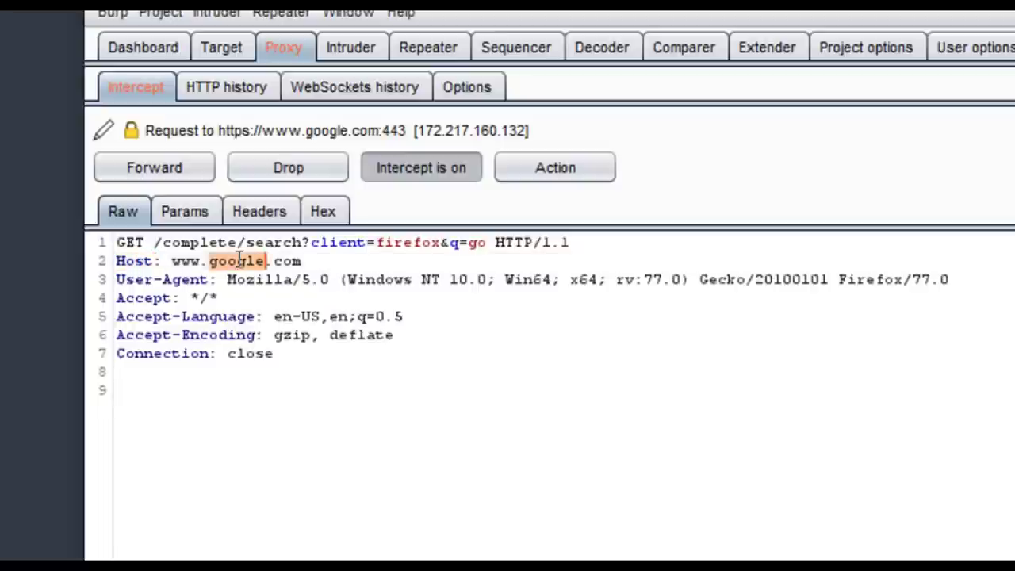
left_click(327, 261)
left_click_drag(335, 259, 116, 261)
- Examine the User-Agent header by highlighting its name, the Mozilla browser token and the Windows platform token
left_click(163, 281)
double_click(163, 282)
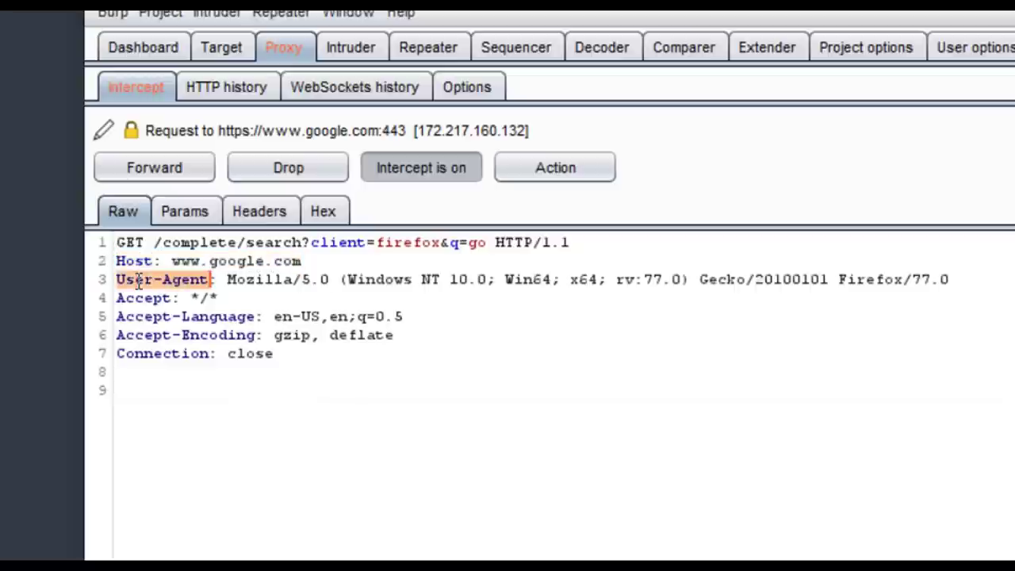
key("shift+Right")
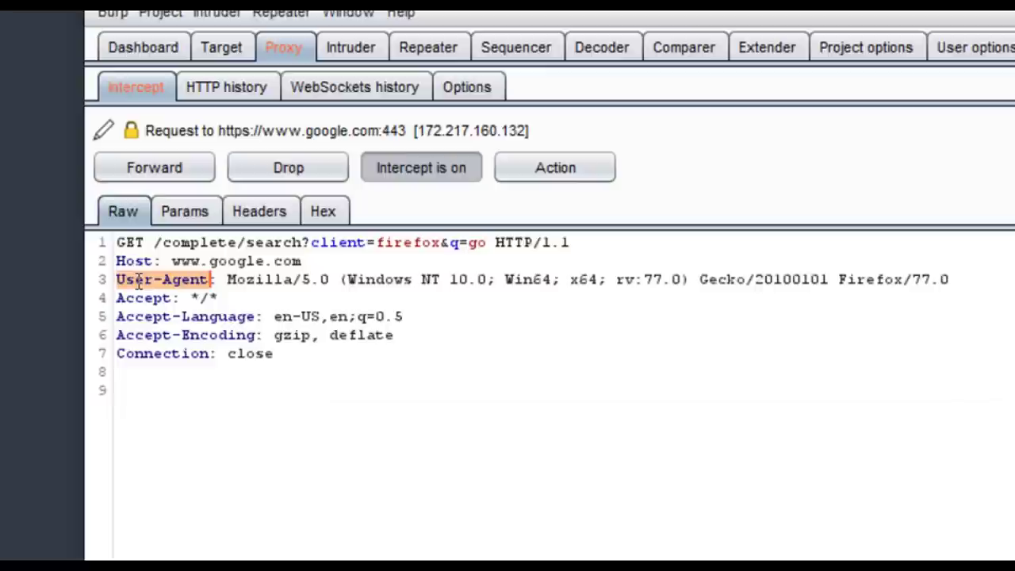
left_click(294, 301)
left_click(256, 283)
double_click(257, 283)
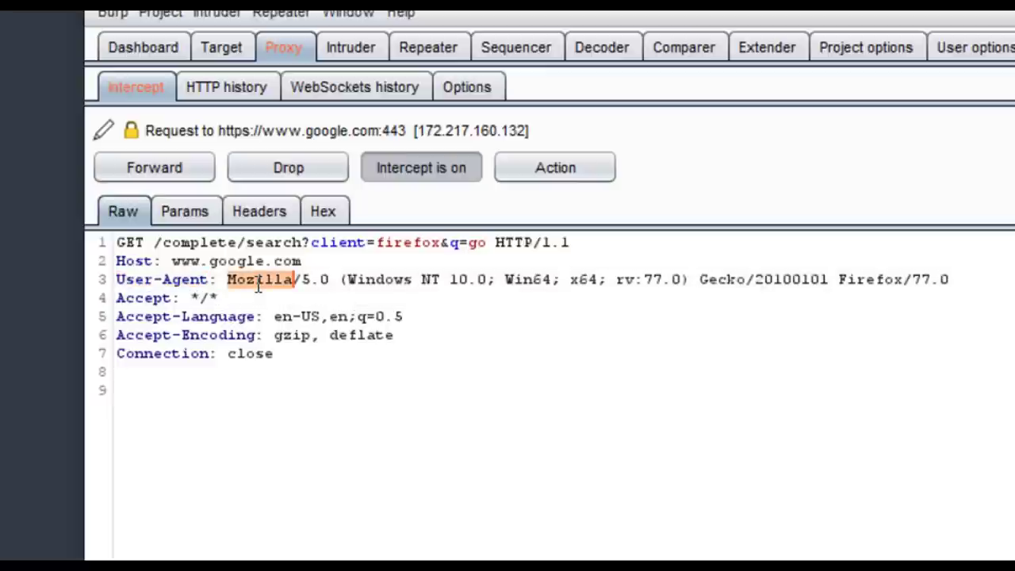
double_click(381, 276)
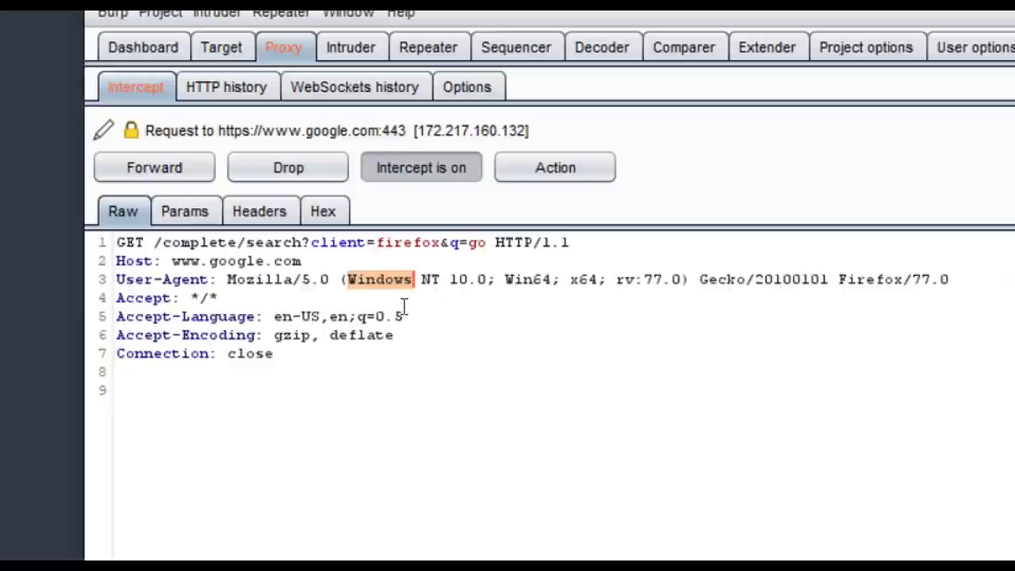
- Examine the Accept-Language header with its US locale, and highlight google in the Host header
left_click(219, 317)
double_click(219, 317)
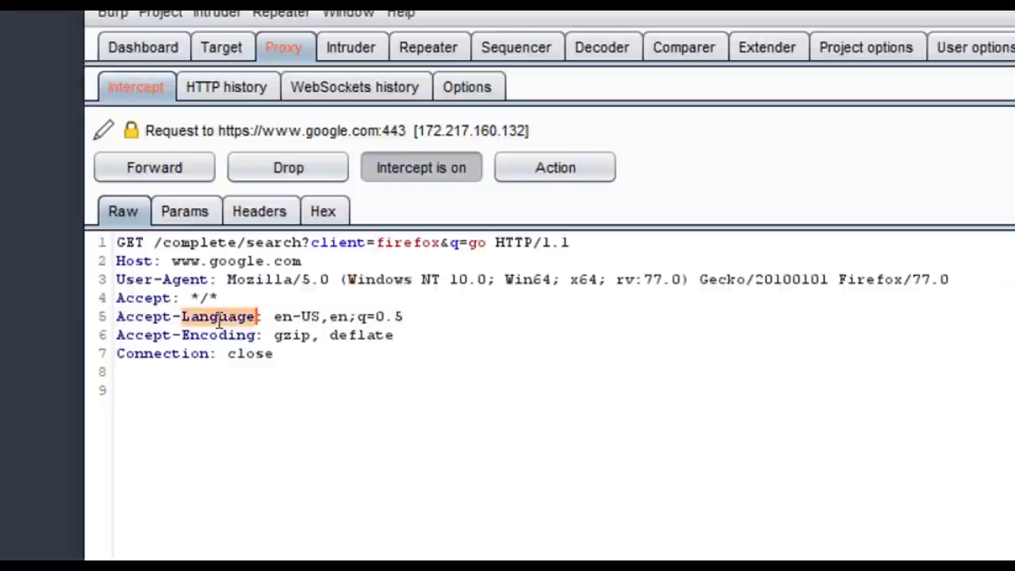
double_click(302, 316)
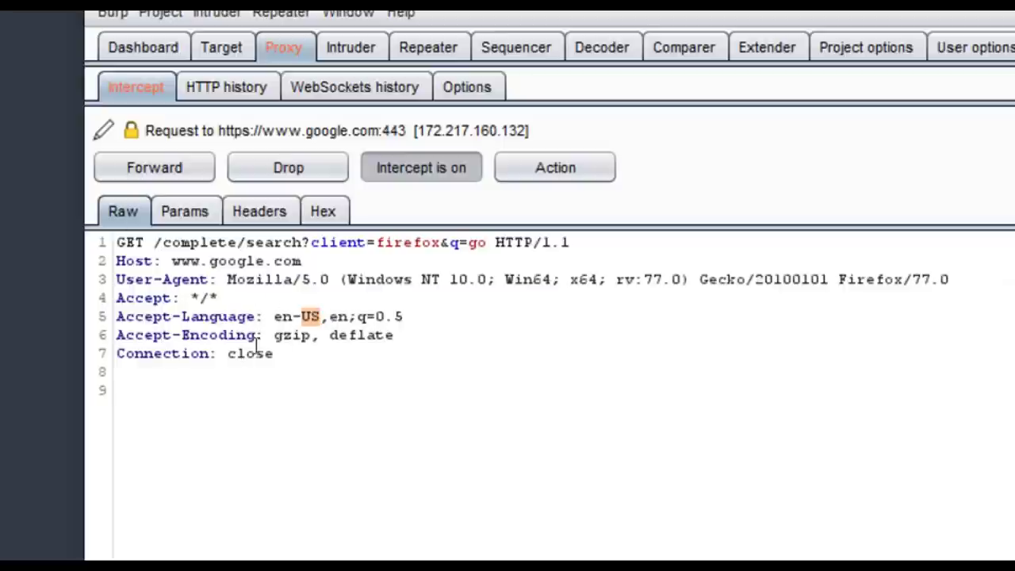
double_click(239, 254)
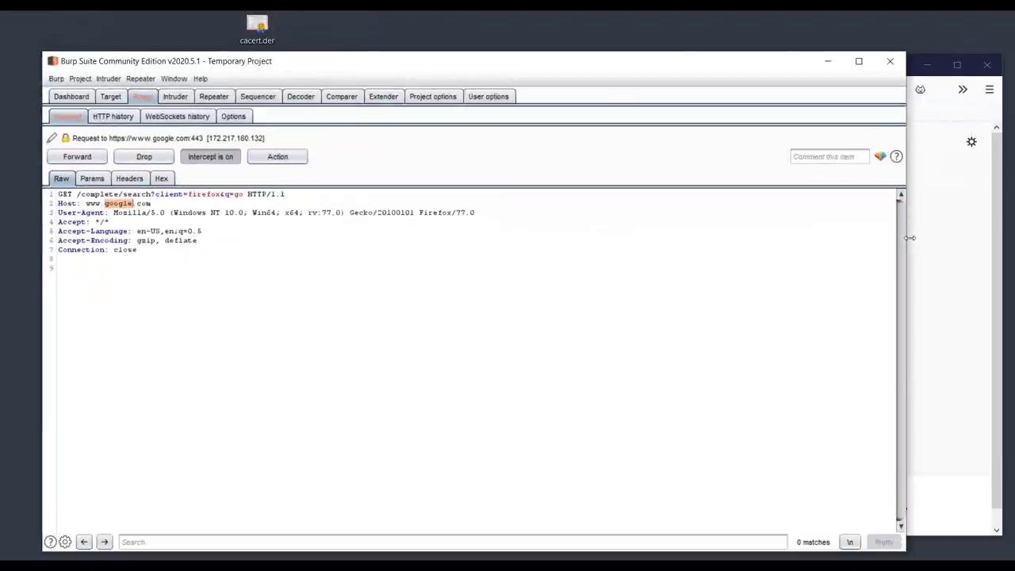
- Narrow the Burp Suite window so it sits side by side with Firefox, and highlight the intercepted request
left_click_drag(910, 238, 540, 229)
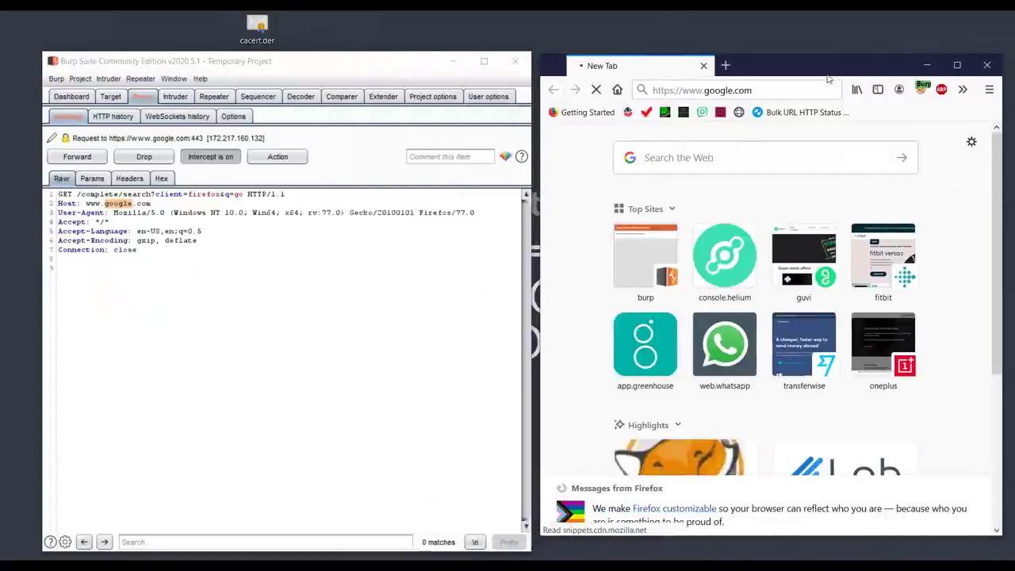
left_click_drag(155, 321, 35, 198)
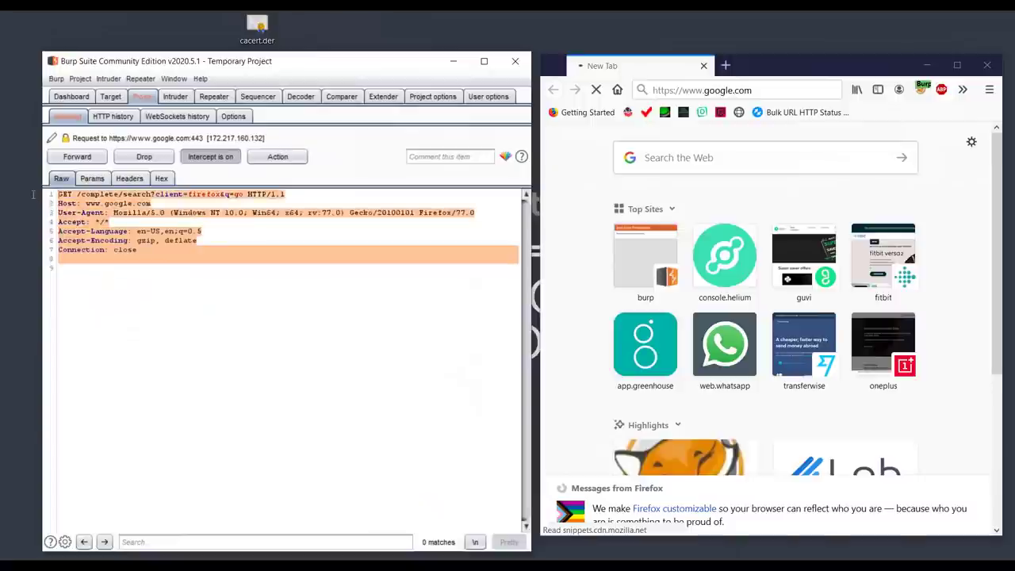
left_click(139, 310)
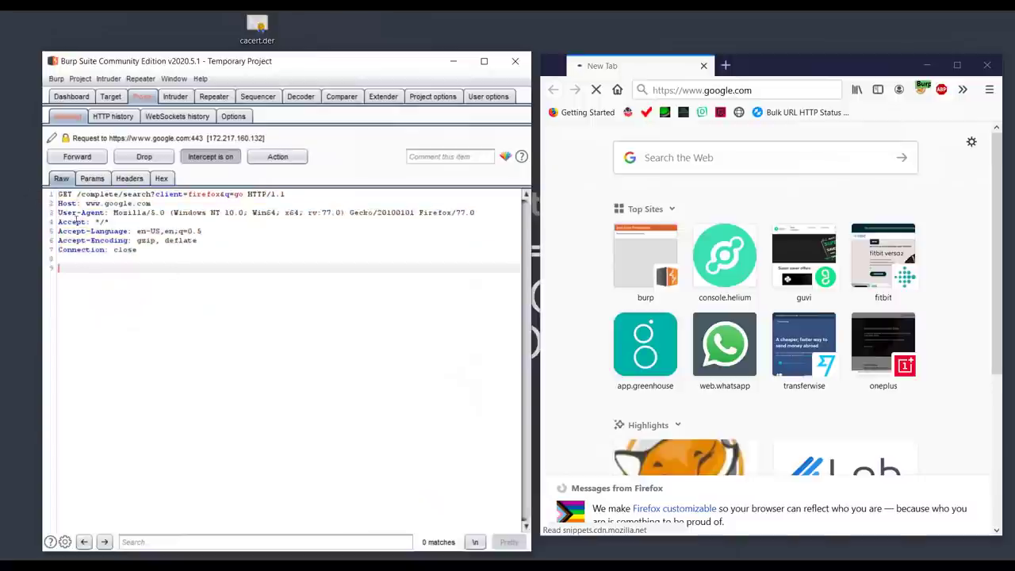
left_click(79, 160)
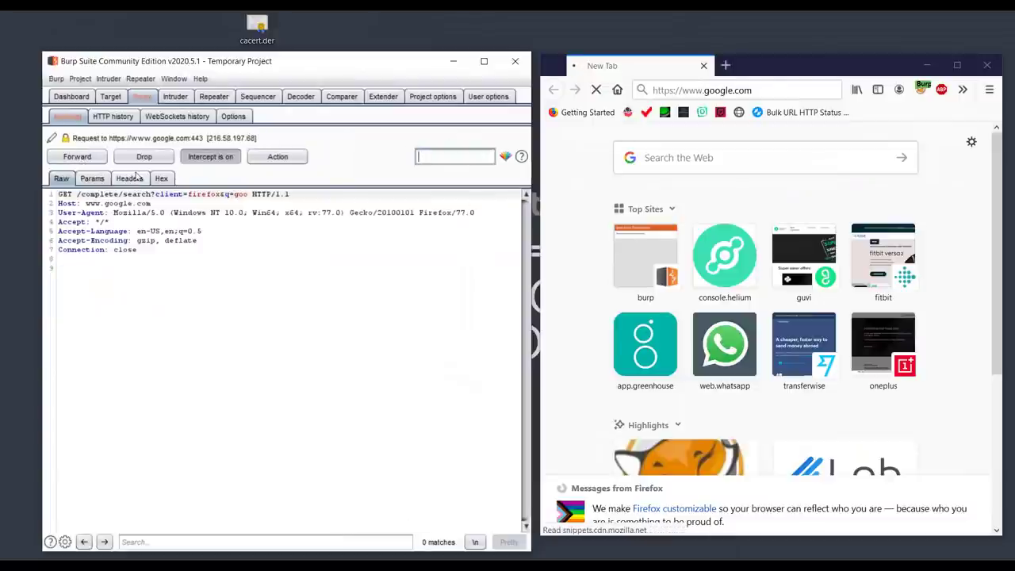
left_click(92, 158)
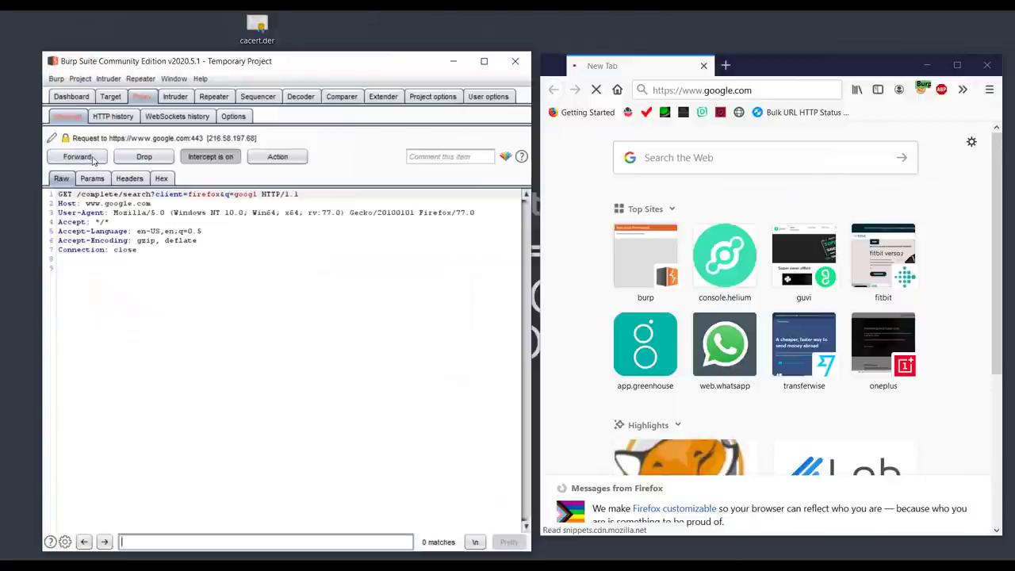
left_click(92, 158)
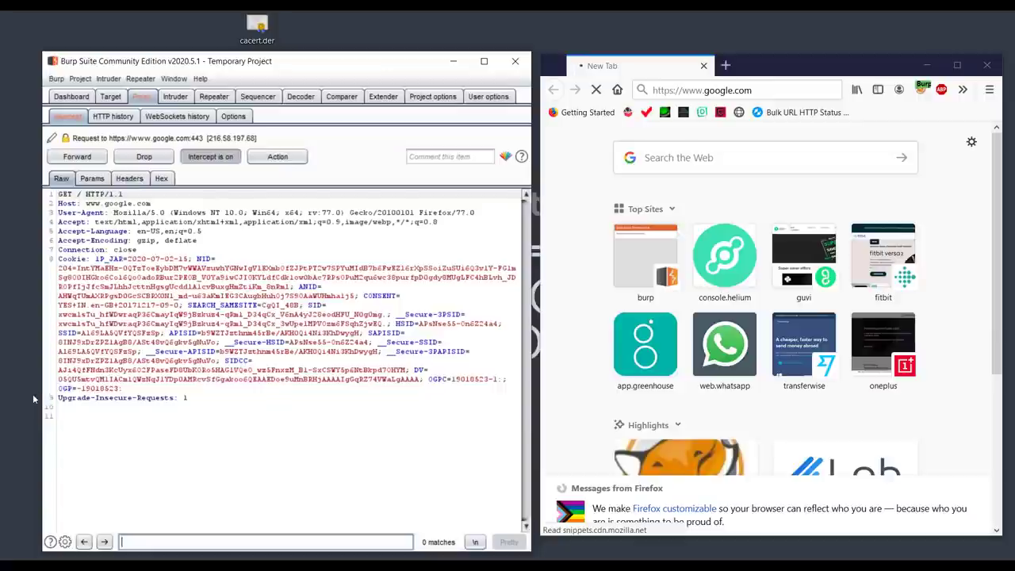
left_click_drag(238, 399, 54, 197)
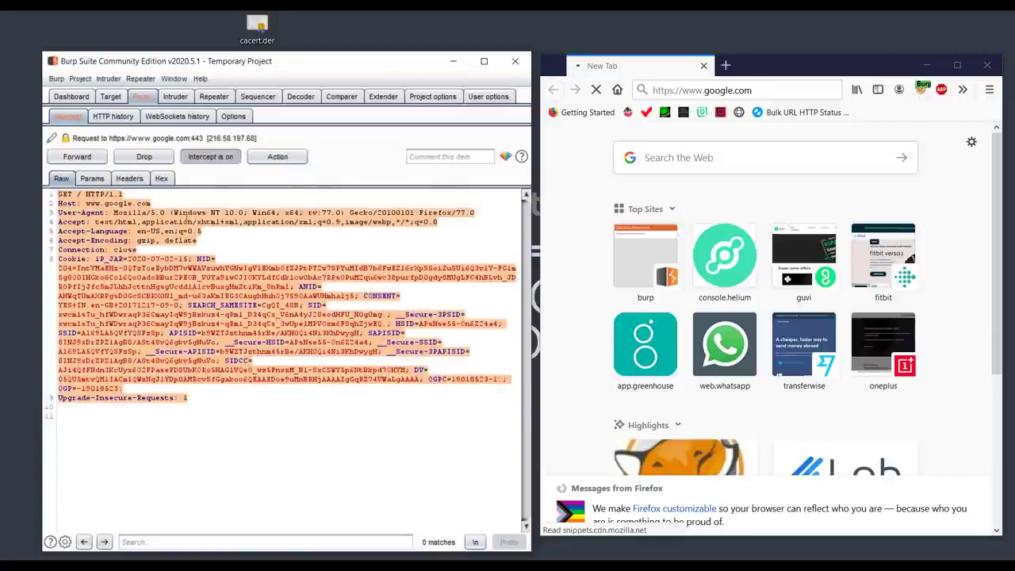
left_click(55, 213)
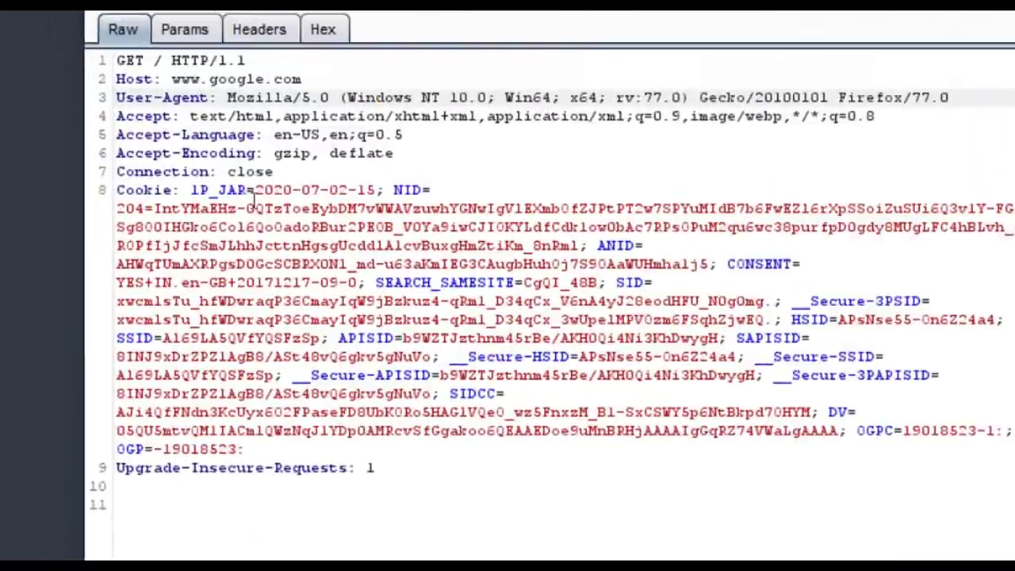
left_click(295, 190)
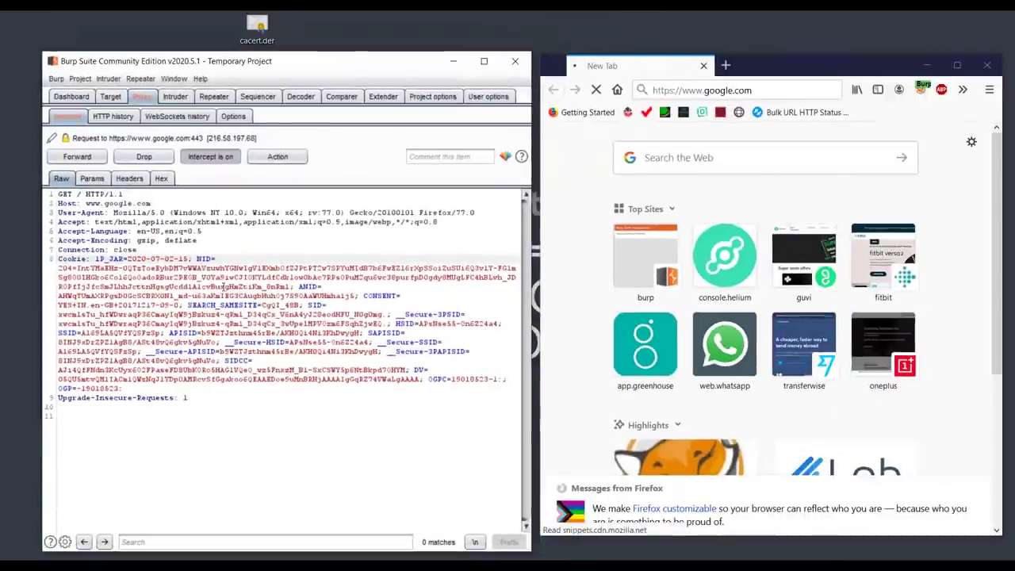
left_click(79, 156)
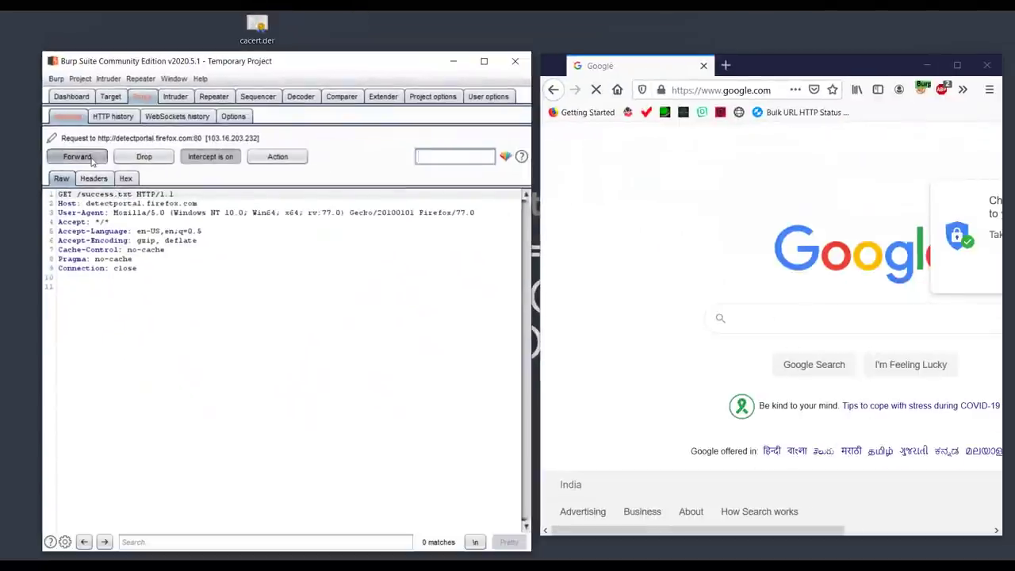
left_click(92, 160)
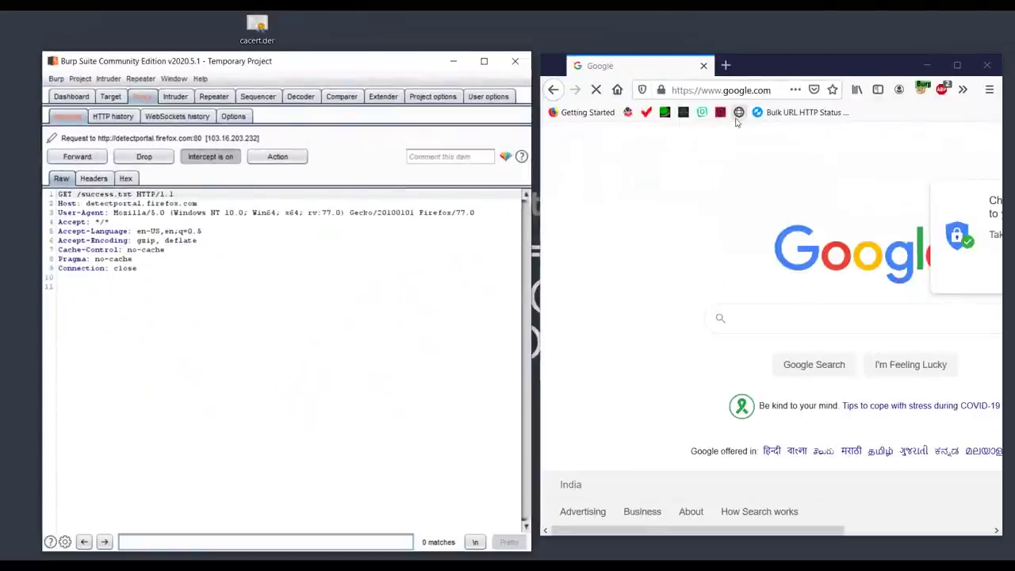
- Widen the Firefox window to fit the full Google homepage and reposition it beside Burp Suite
left_click(725, 72)
left_click_drag(725, 72, 524, 61)
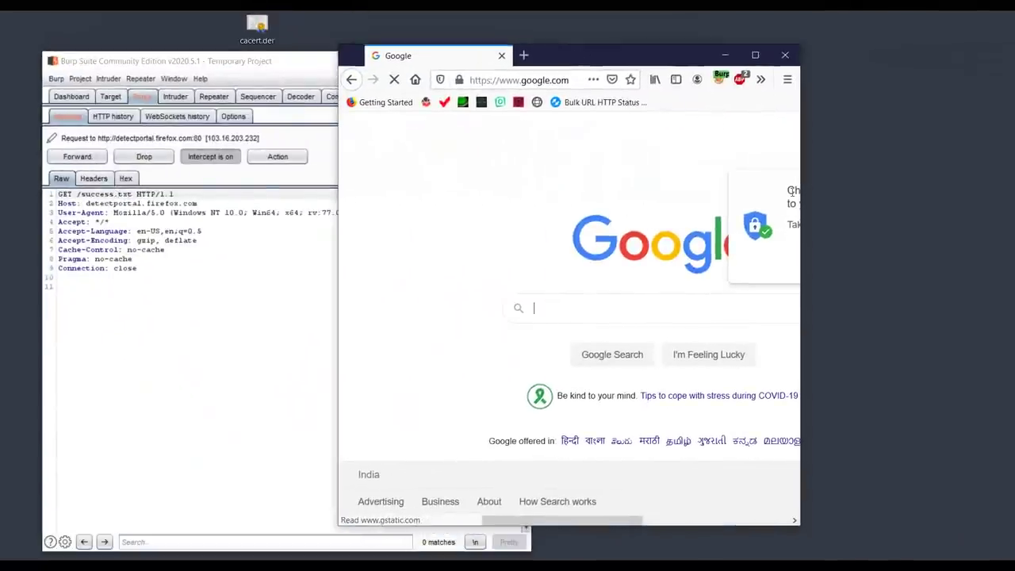
left_click_drag(803, 178, 990, 207)
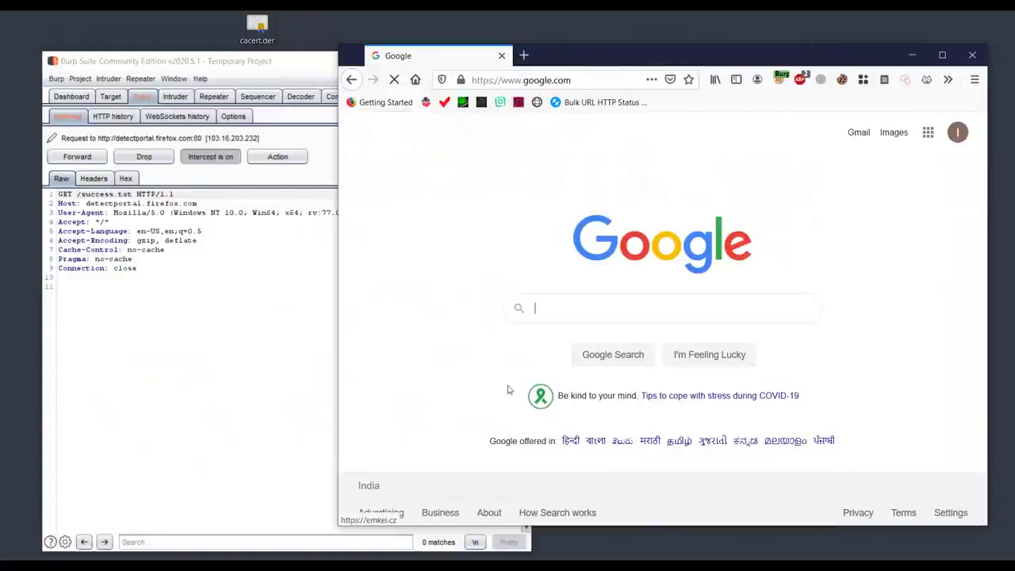
left_click_drag(595, 61, 652, 72)
left_click(202, 316)
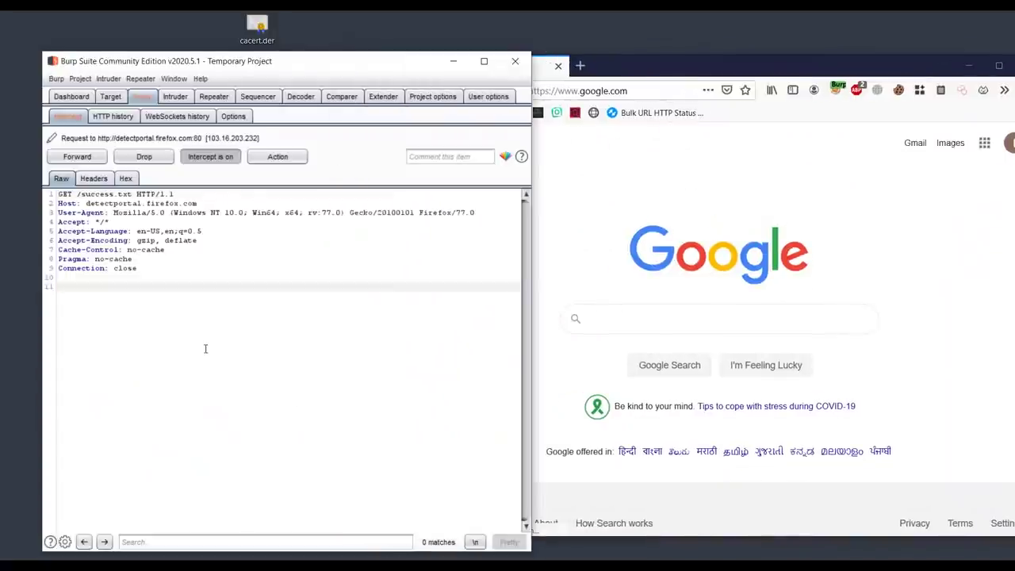
left_click(94, 157)
left_click(95, 157)
left_click(97, 158)
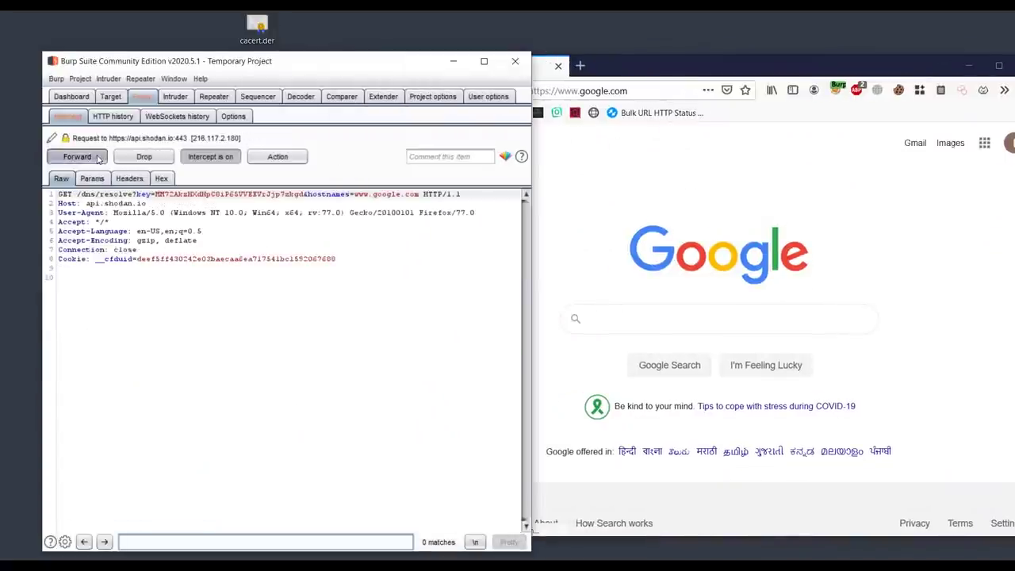
left_click(97, 158)
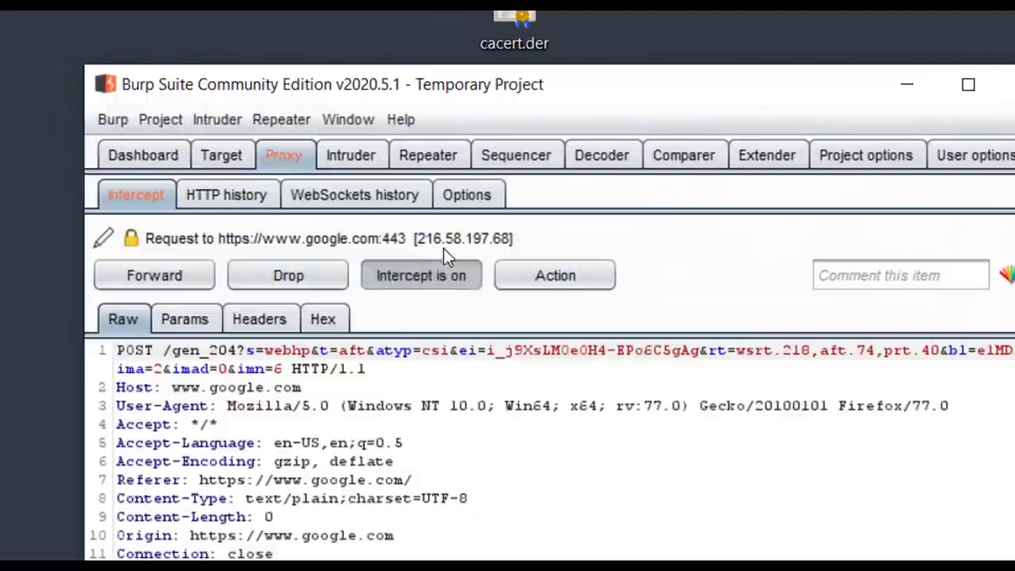
left_click(443, 271)
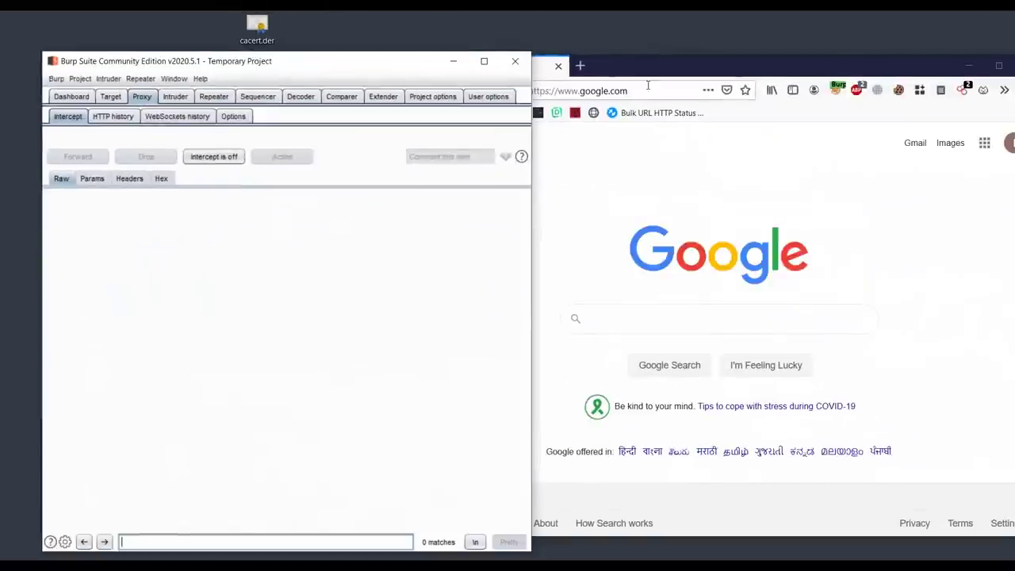
left_click(648, 89)
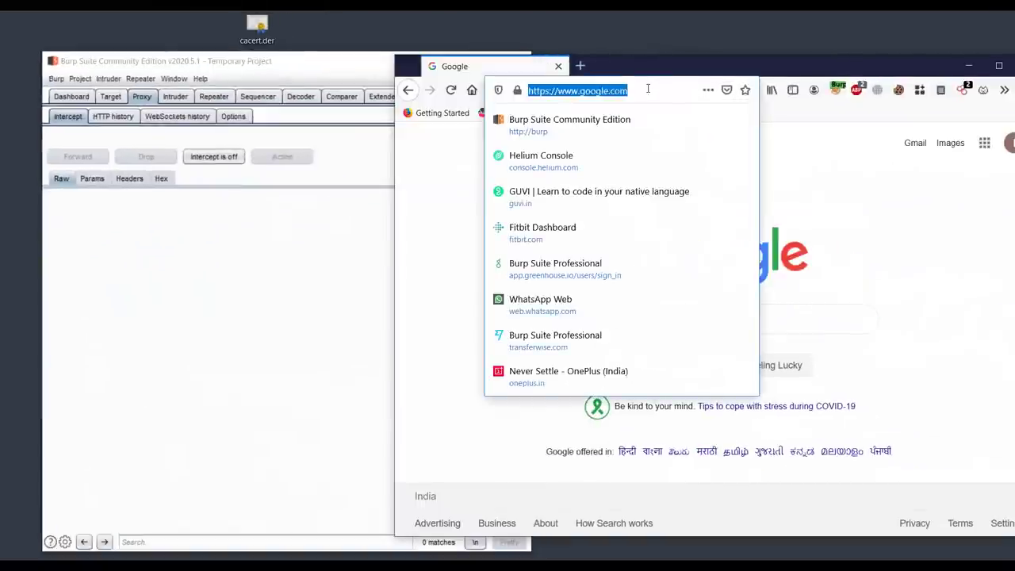
key("Return")
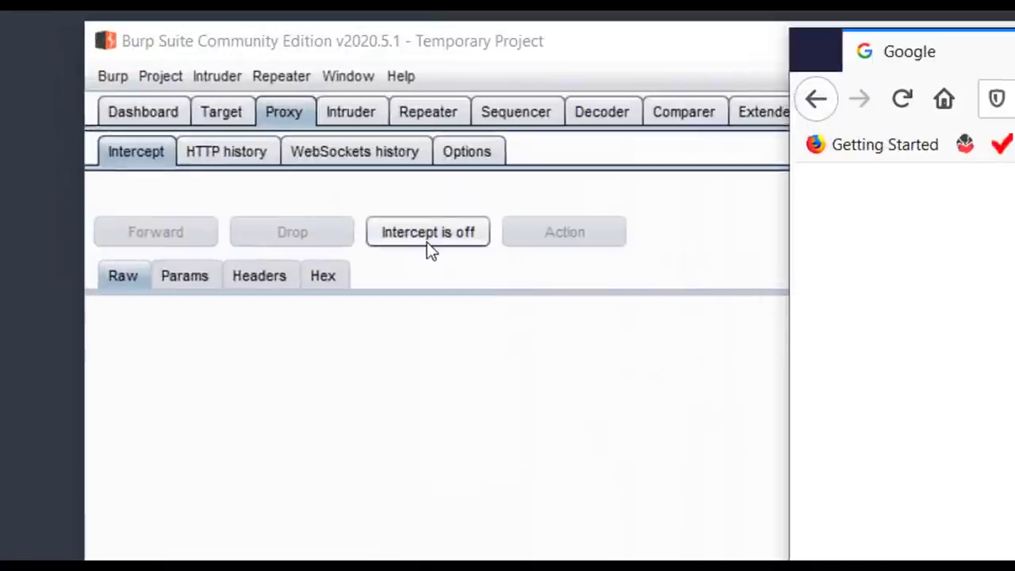
left_click(429, 246)
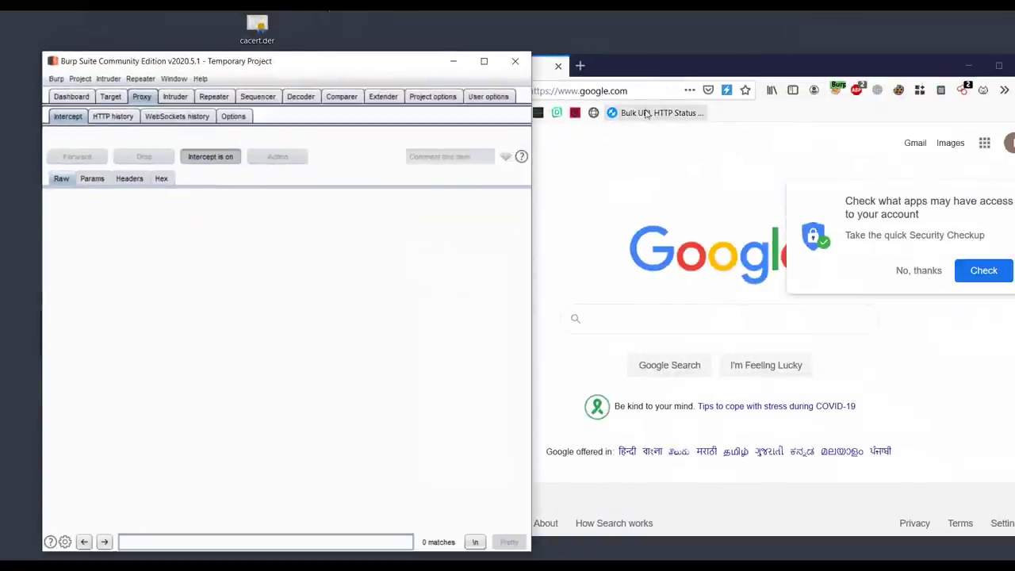
left_click(639, 90)
key("Return")
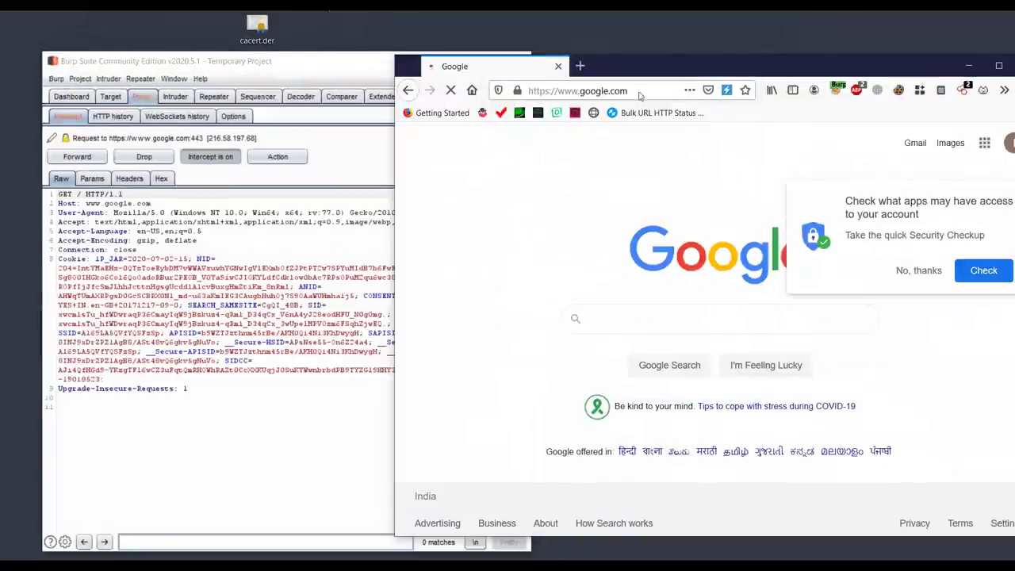
left_click(123, 458)
left_click_drag(209, 432, 58, 194)
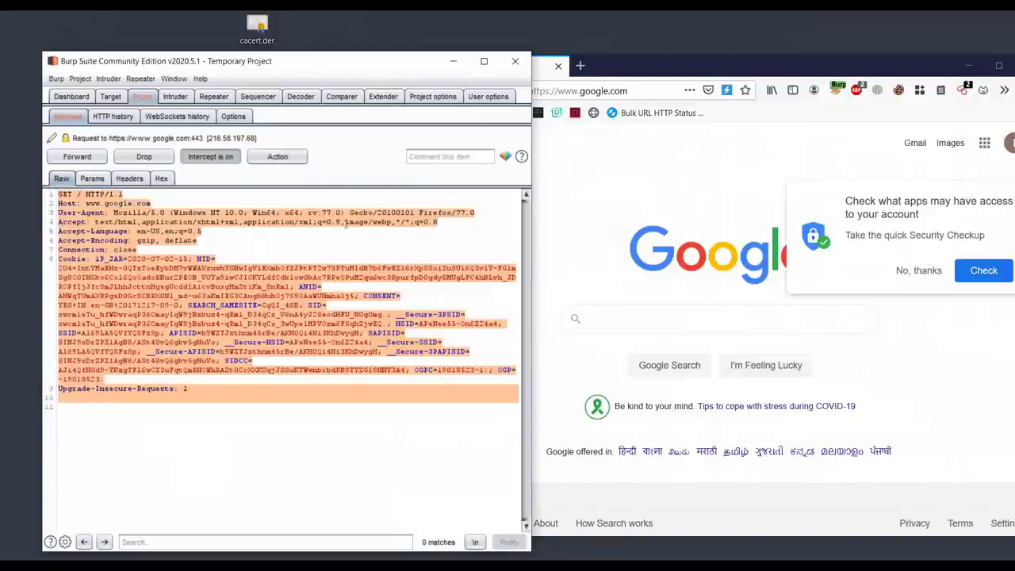
left_click(512, 225)
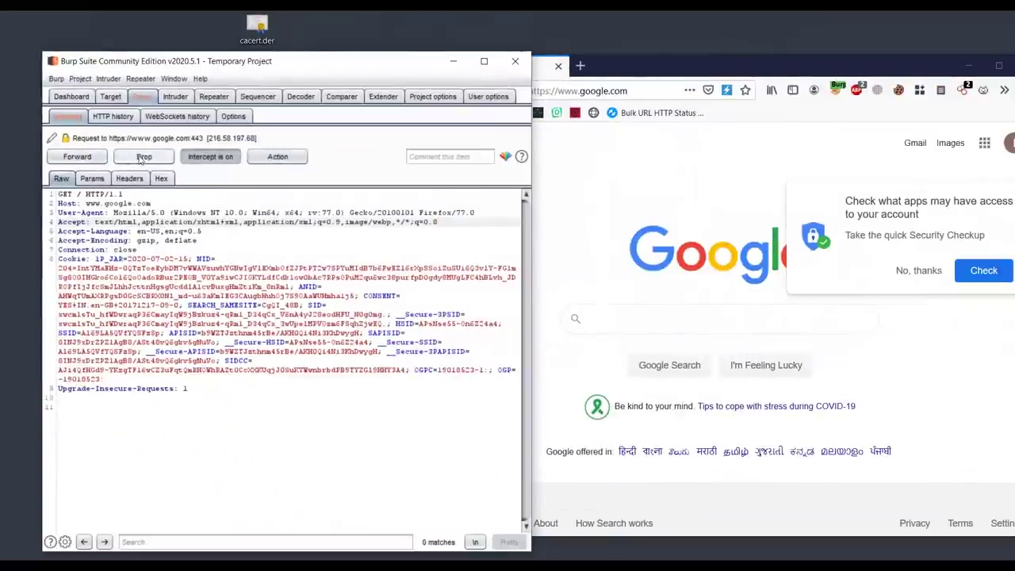
left_click(279, 302)
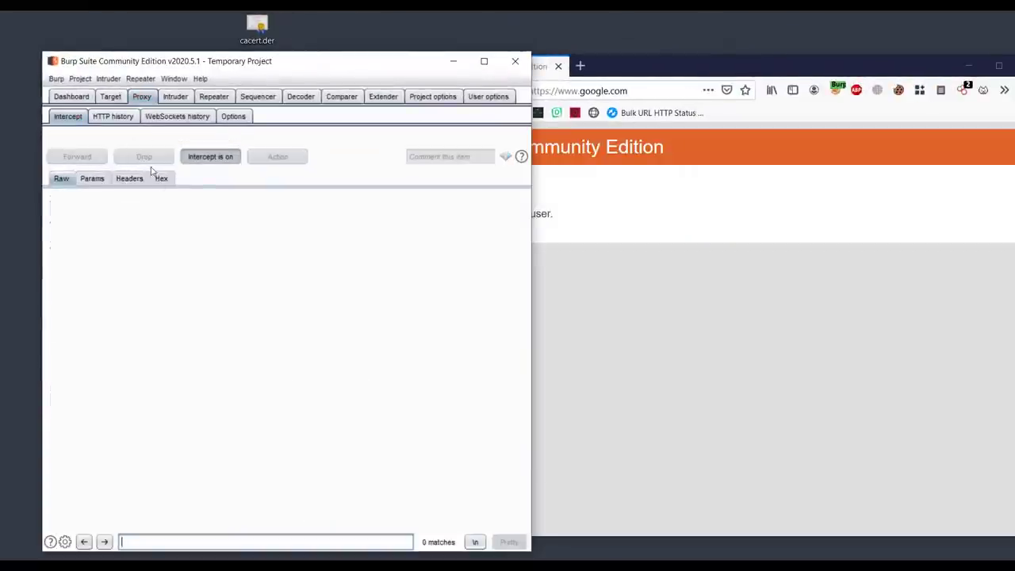
- Bring Firefox forward, move its window fully into view, and highlight the message on the Burp Suite error page
left_click(555, 198)
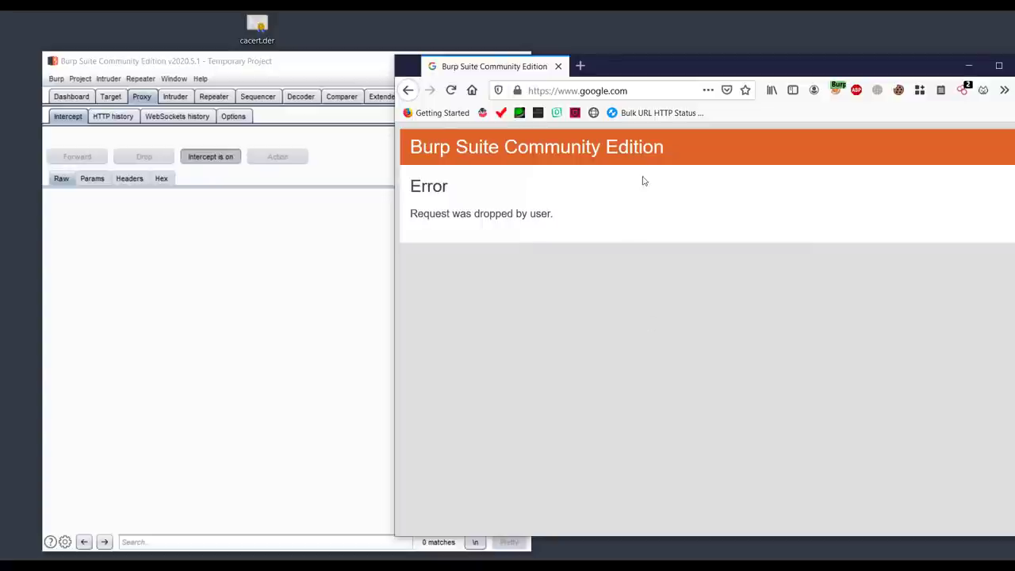
left_click_drag(777, 69, 708, 63)
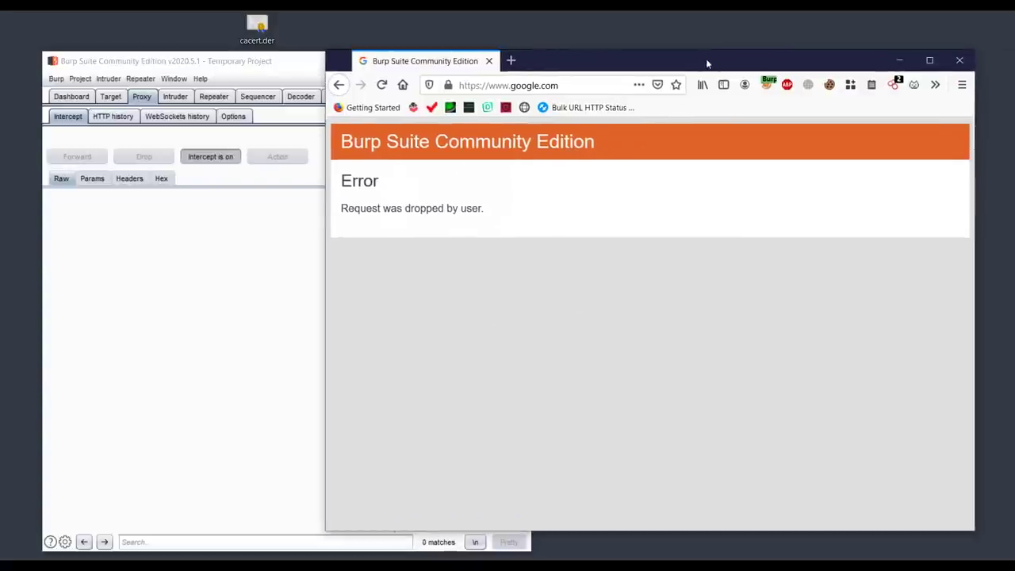
left_click_drag(342, 213, 489, 229)
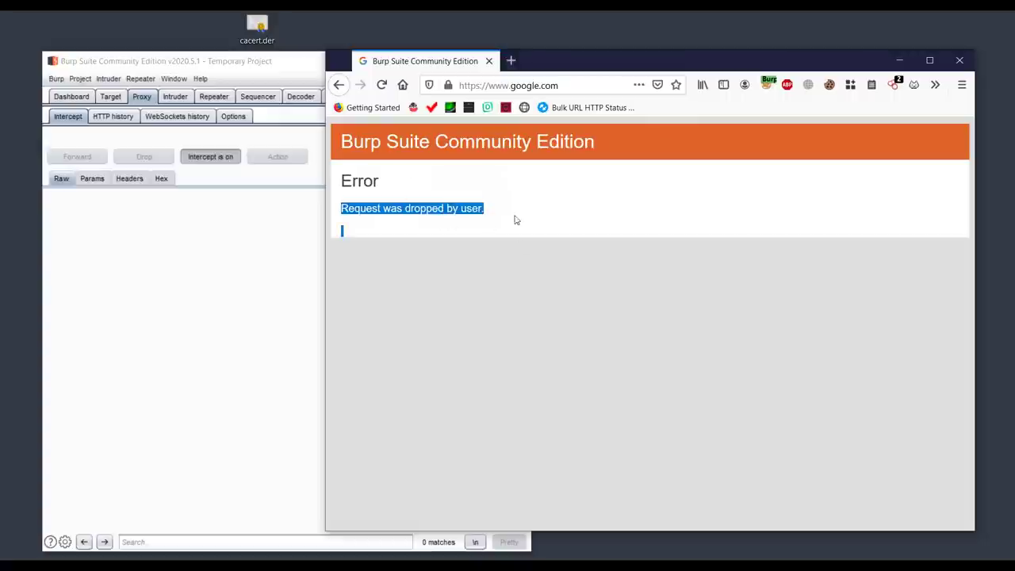
left_click(563, 235)
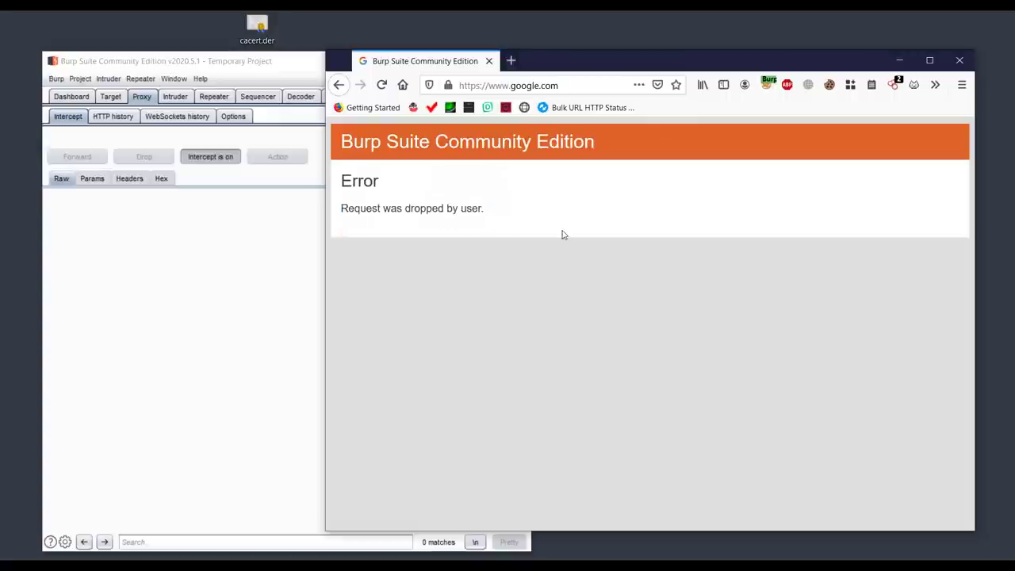
left_click(573, 90)
key("Return")
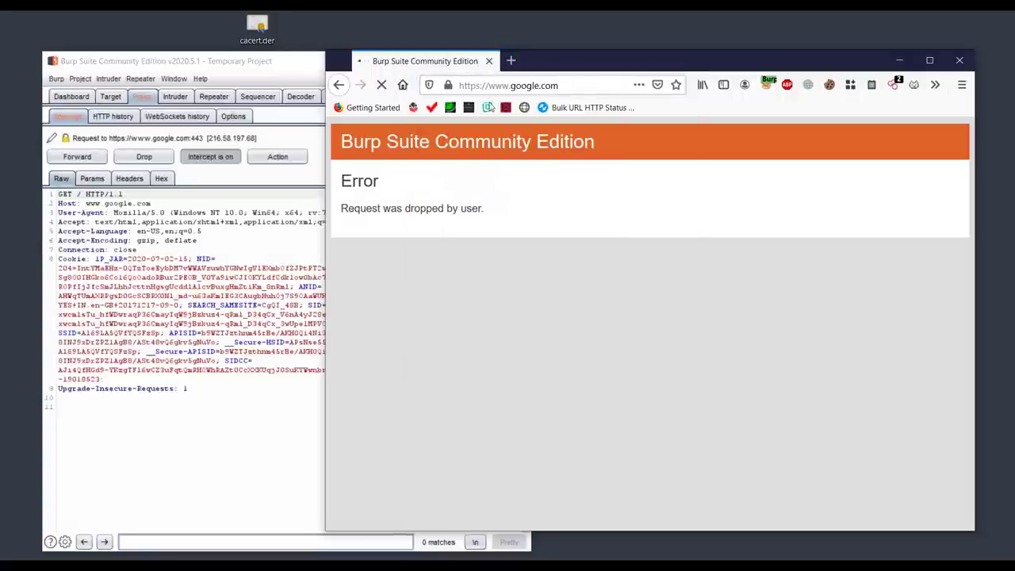
left_click(306, 78)
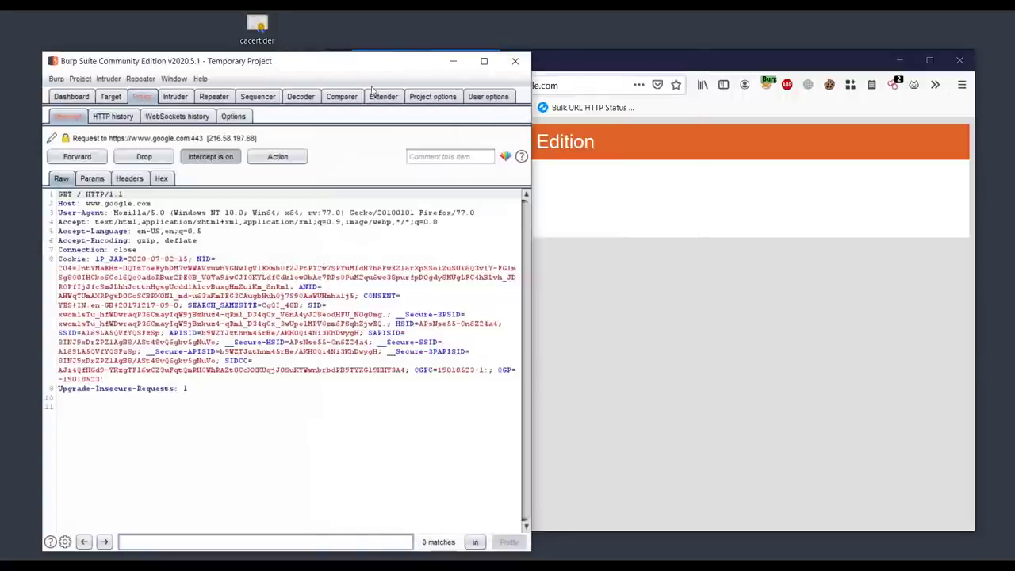
left_click(484, 61)
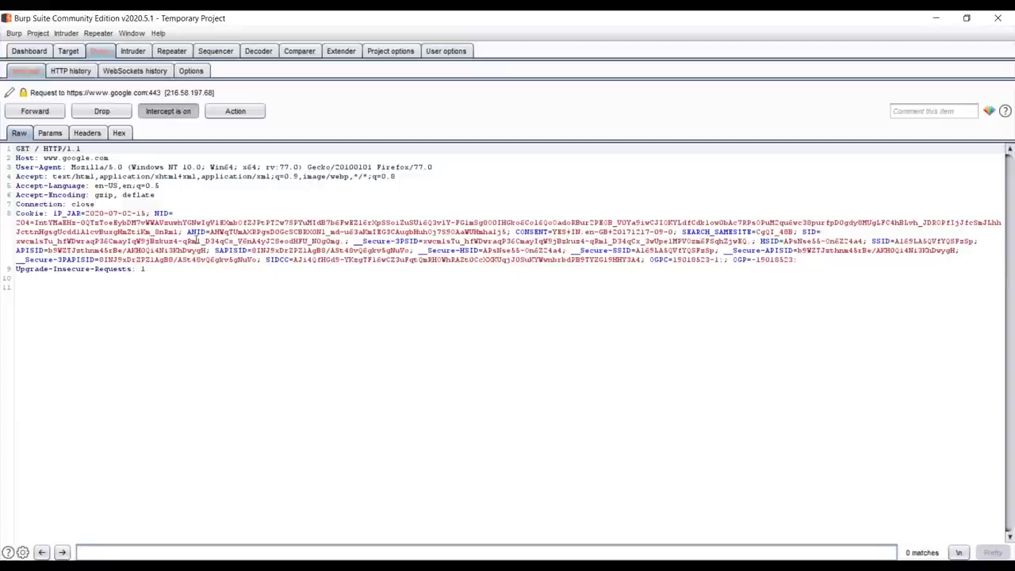
- Examine the Target site map, checking the requests of hosts such as accounts.google.com, aus5.mozilla.org, brwsc.github.io, detectportal.firefox.com, ogs.google.com and play.google.com
left_click(71, 52)
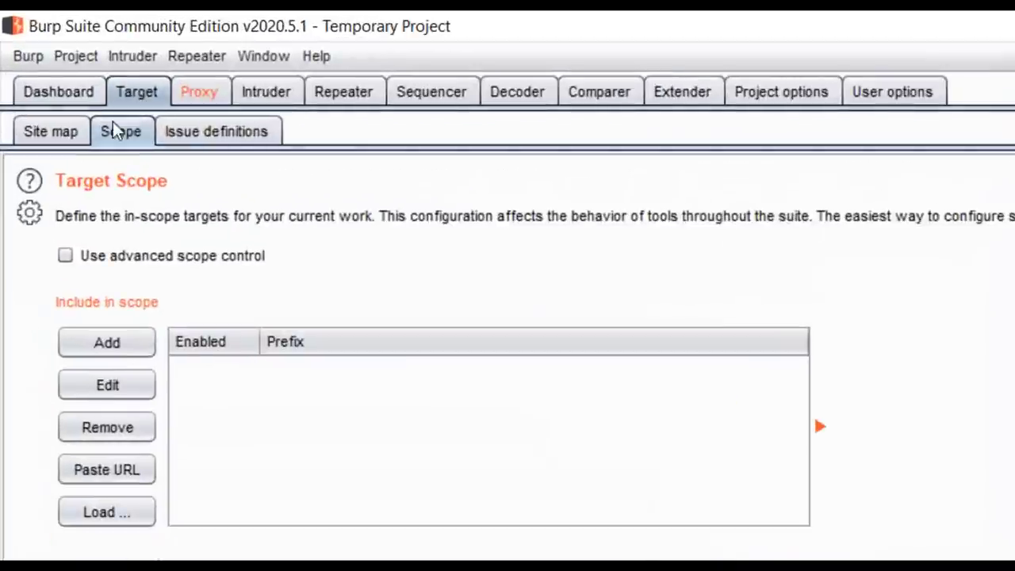
left_click(69, 132)
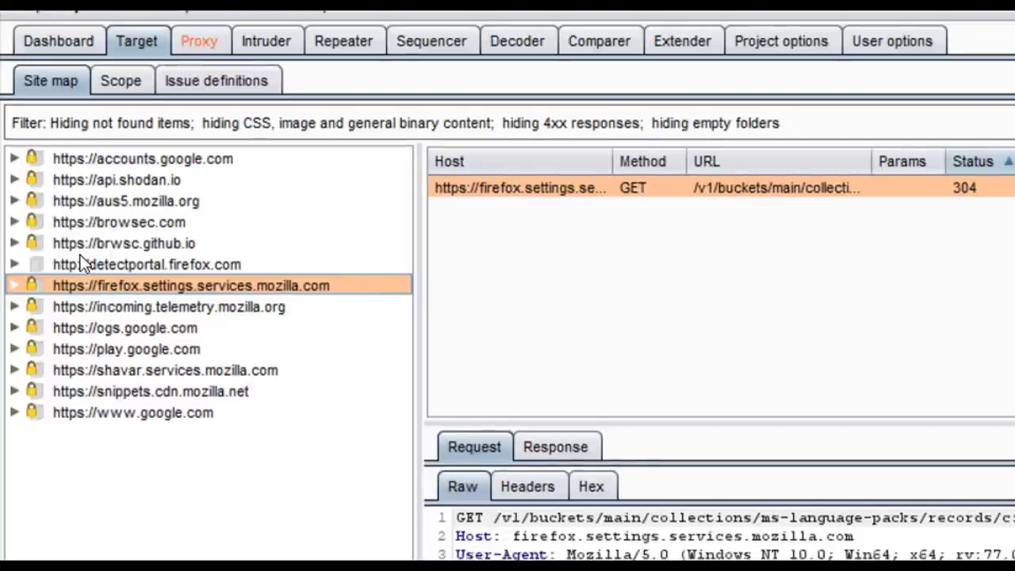
left_click(211, 159)
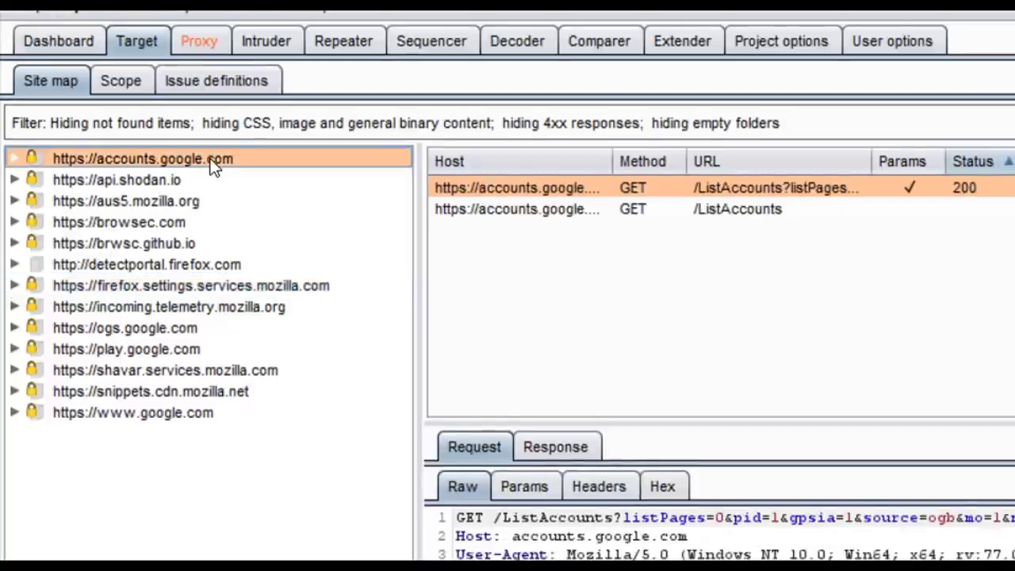
left_click(187, 201)
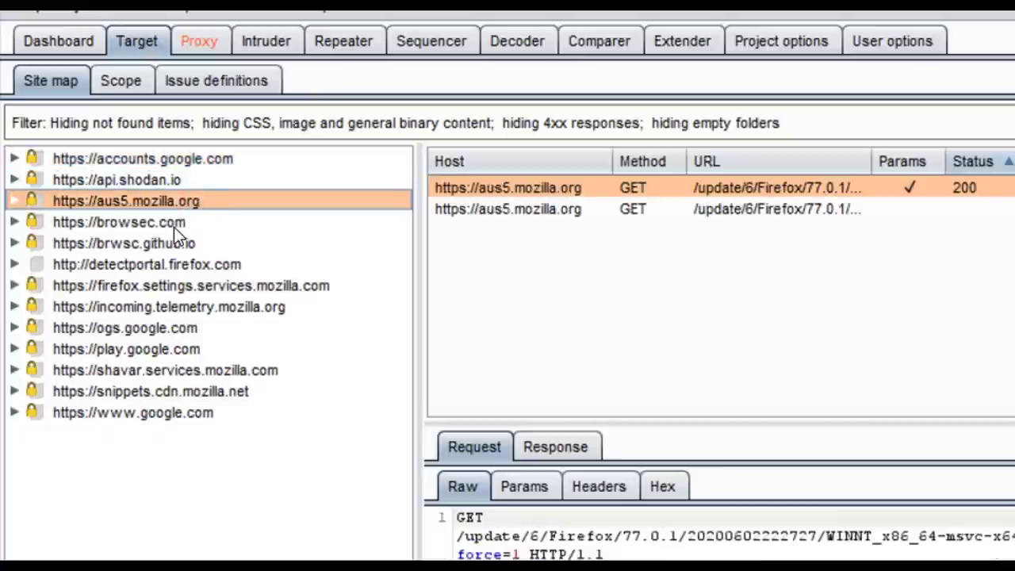
left_click(175, 224)
left_click(187, 243)
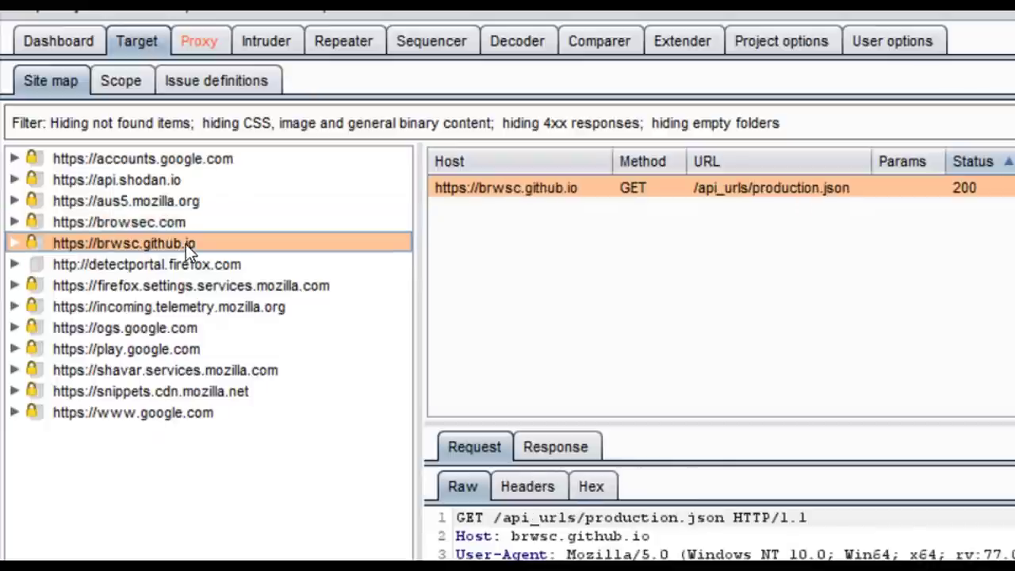
left_click(215, 270)
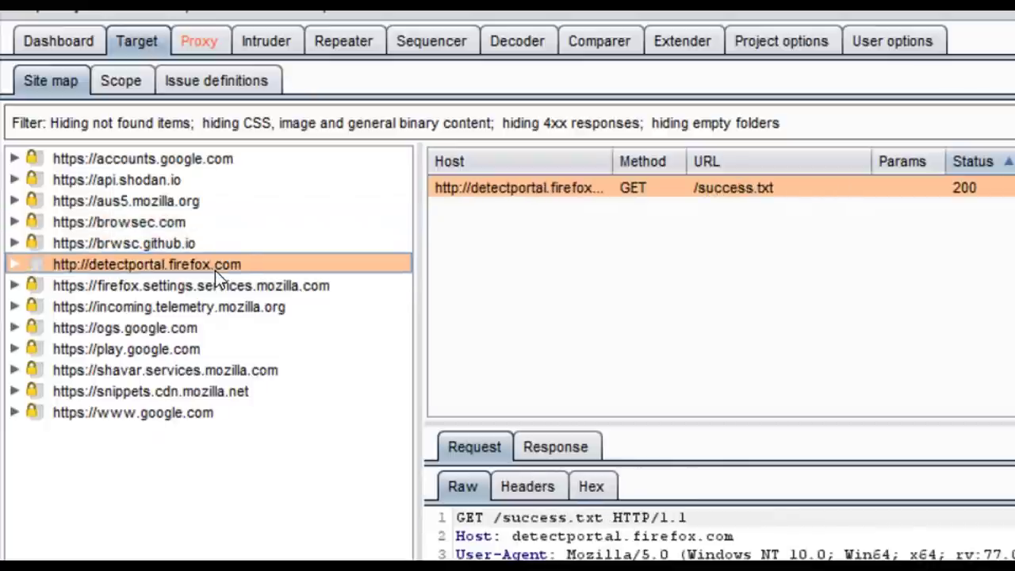
left_click(181, 334)
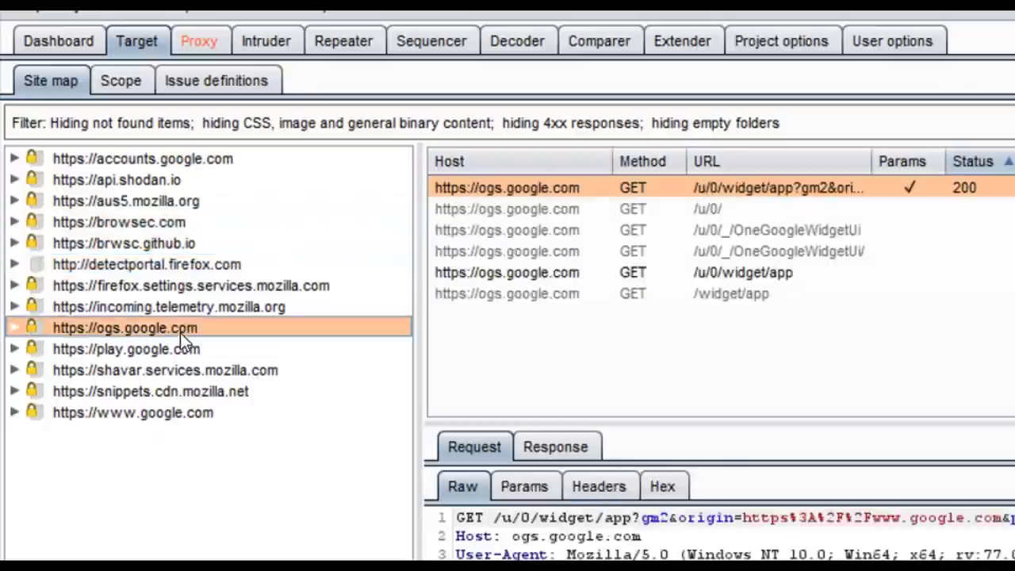
left_click(171, 354)
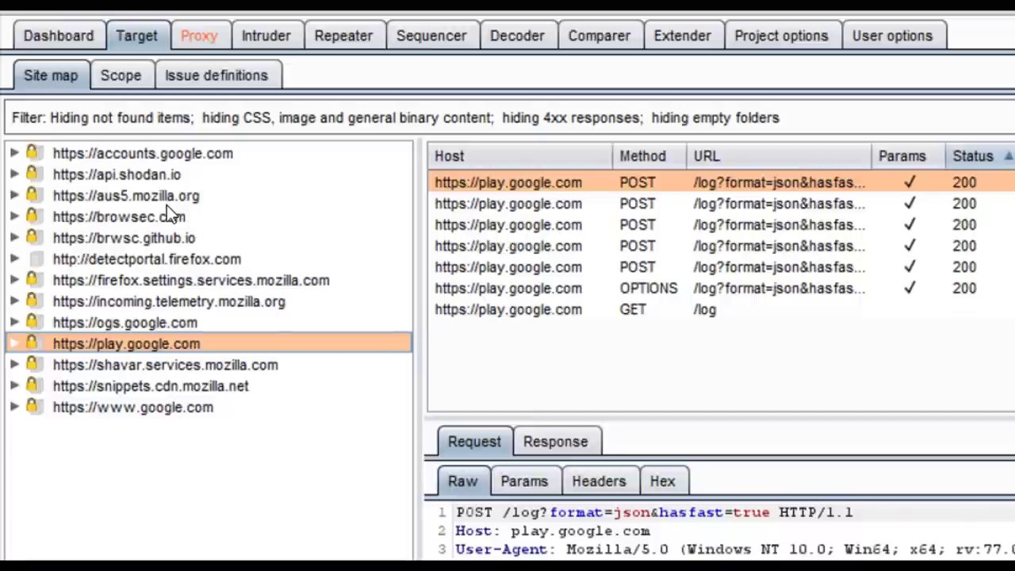
- Expand accounts.google.com and its ListAccounts entry in the site map tree to inspect the parameters beneath
left_click(14, 158)
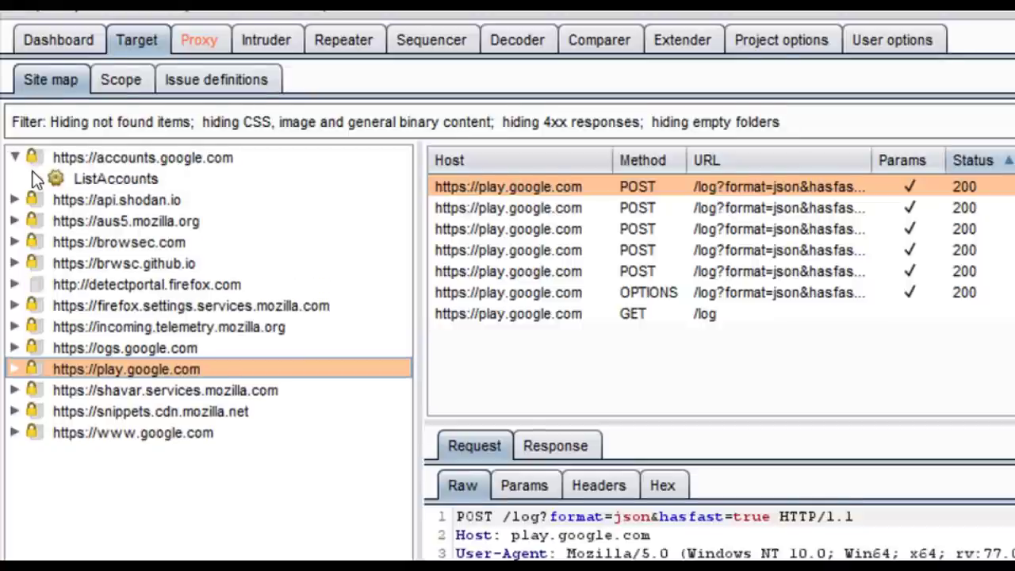
left_click(37, 185)
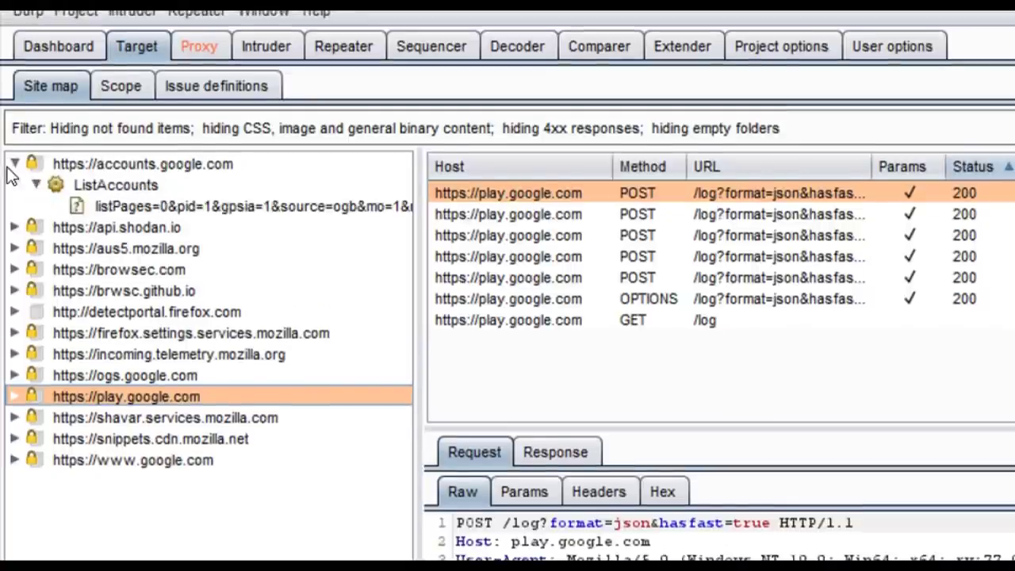
- Collapse accounts.google.com in the site map and inspect the captured requests of detectportal.firefox.com and incoming.telemetry.mozilla.org
left_click(14, 163)
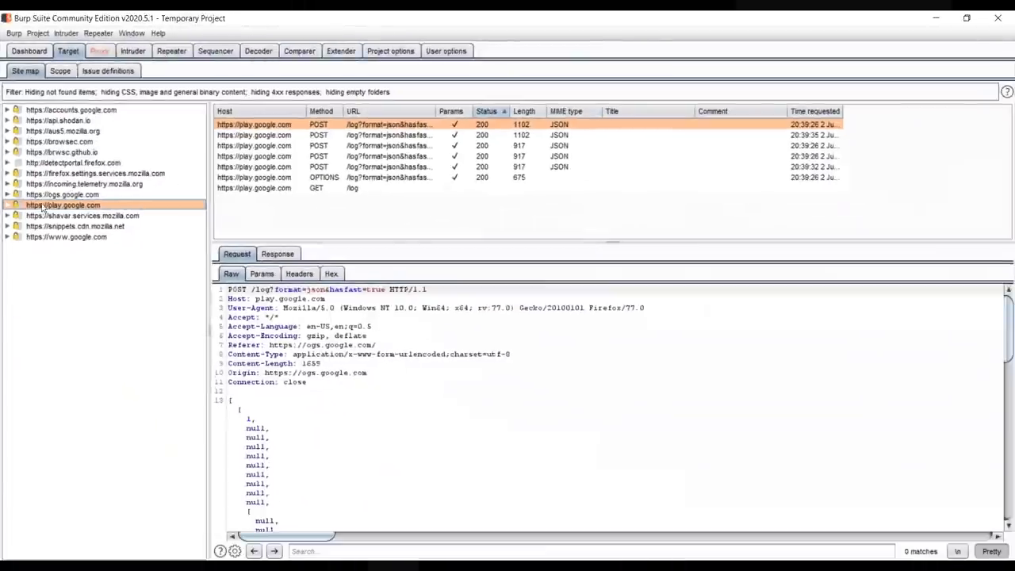
left_click(51, 163)
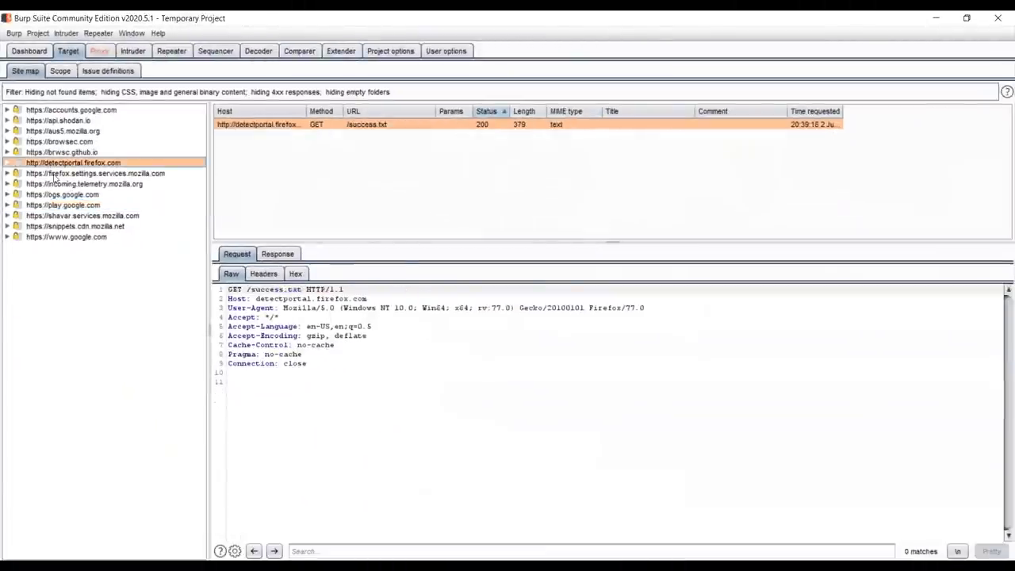
left_click(55, 185)
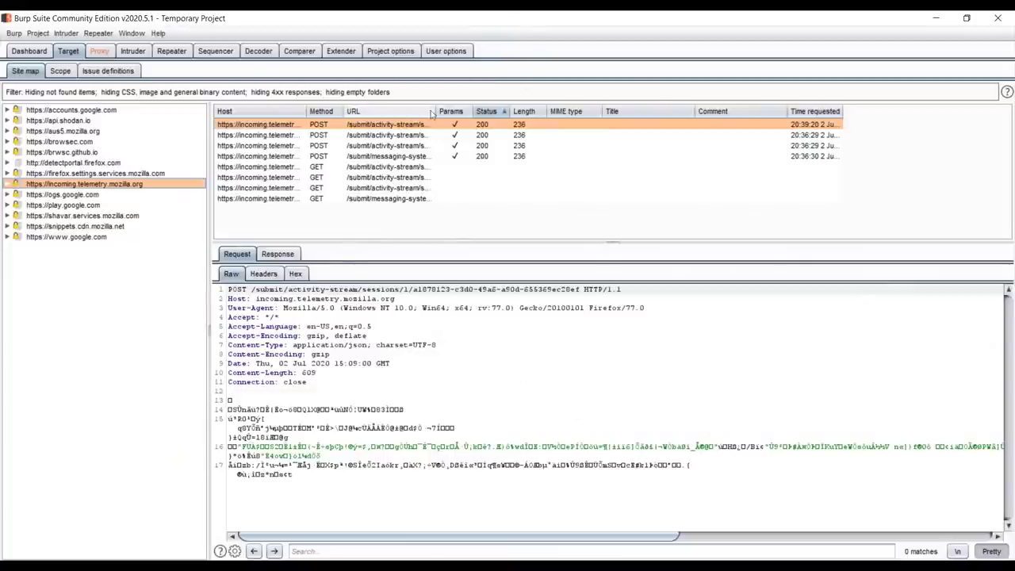
left_click(277, 135)
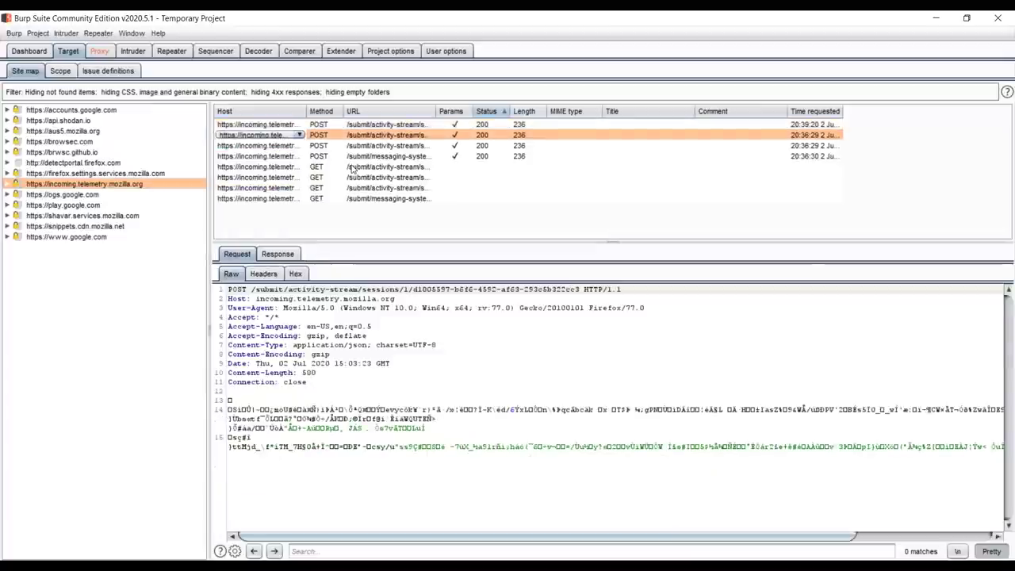
left_click(323, 198)
- Check the captured requests of firefox.settings.services.mozilla.com, brwsc.github.io, browsec.com, snippets.cdn.mozilla.net, shavar.services.mozilla.com and play.google.com
left_click(99, 172)
left_click(93, 153)
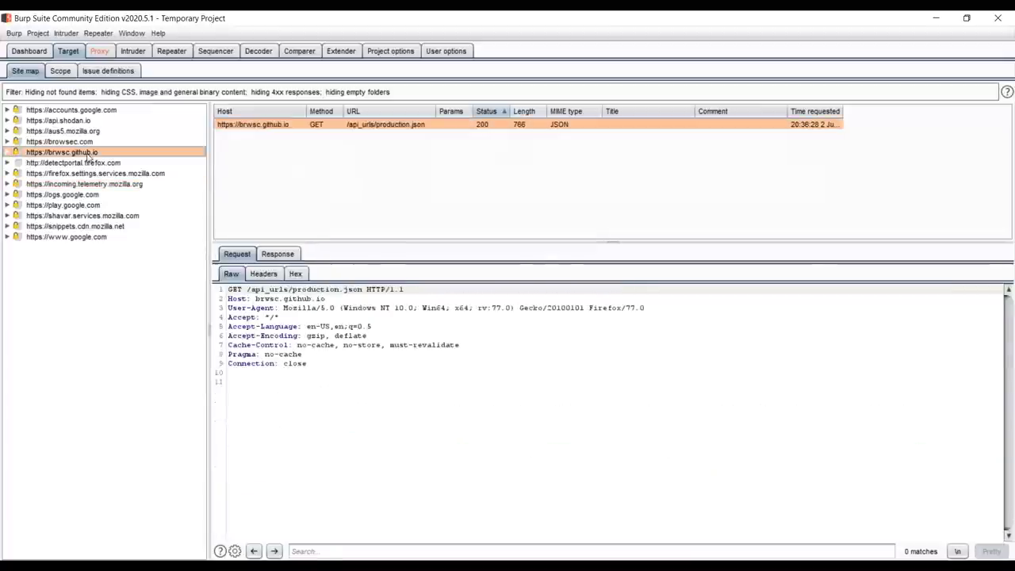
left_click(87, 142)
left_click(95, 227)
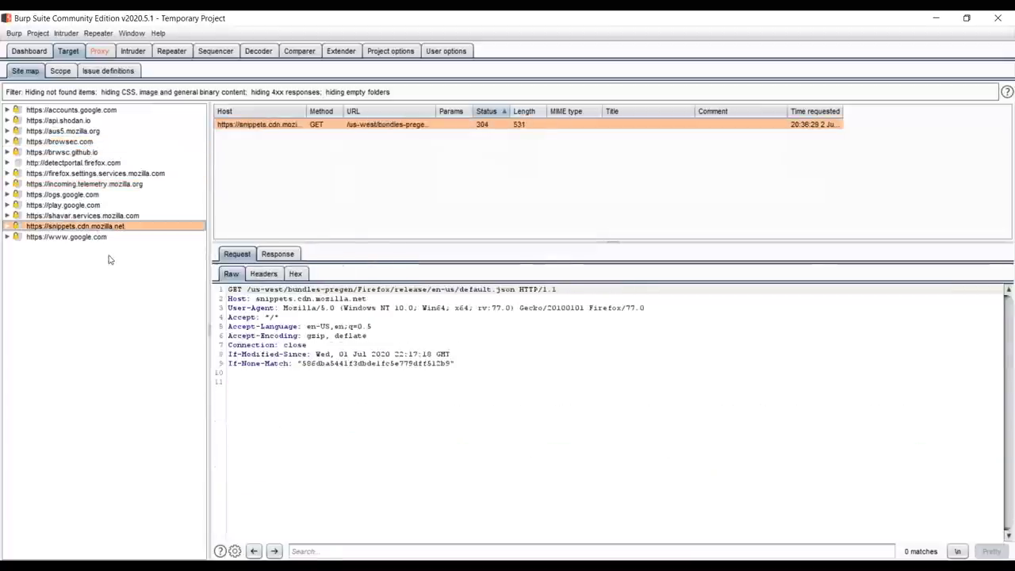
left_click(85, 215)
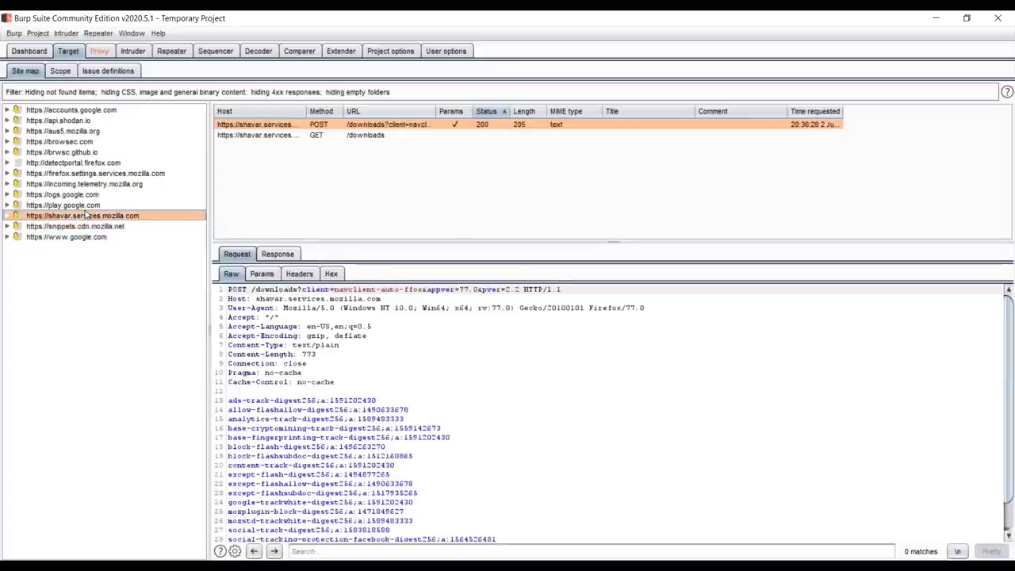
left_click(79, 206)
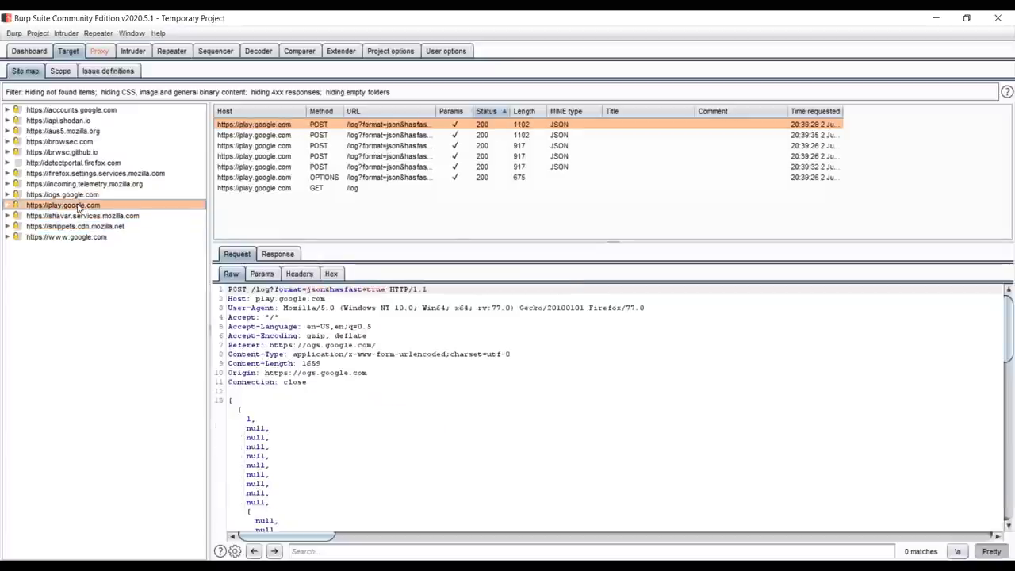
- Inspect the accounts.google.com ListAccounts request and the response to the first play.google.com POST request
left_click(86, 111)
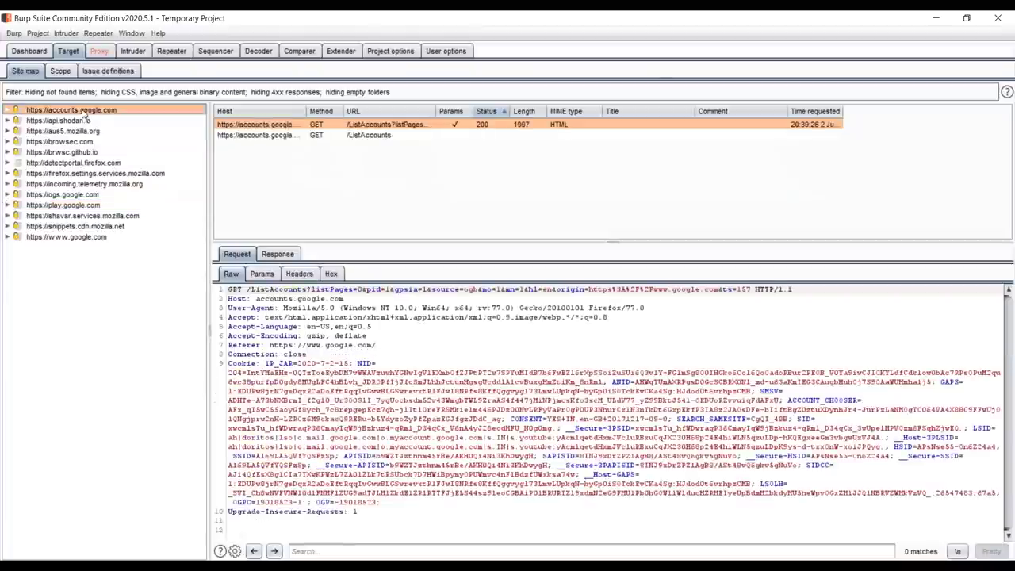
left_click(81, 206)
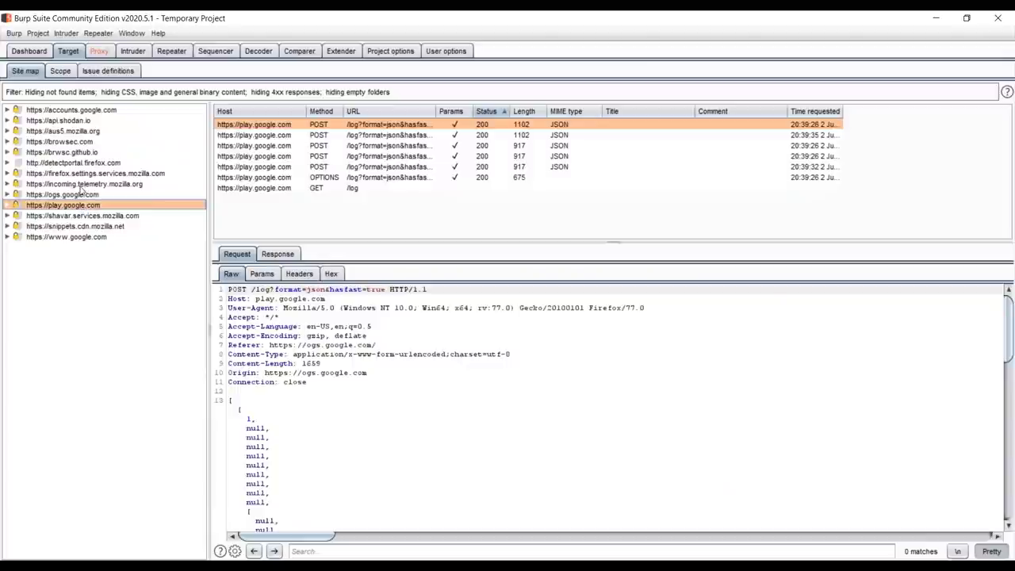
scroll(331, 337, "down", 4)
scroll(331, 337, "up", 4)
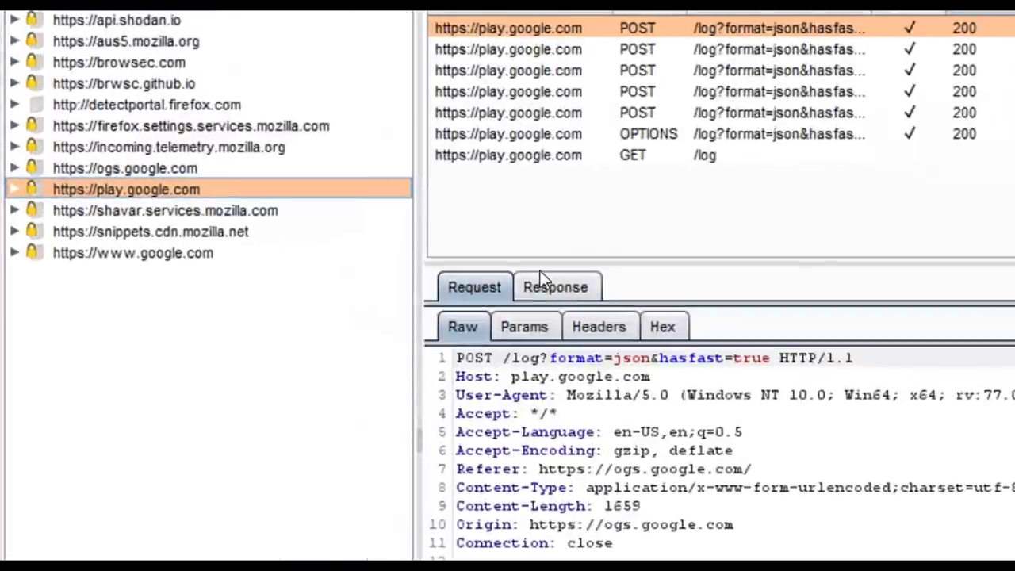
left_click(274, 253)
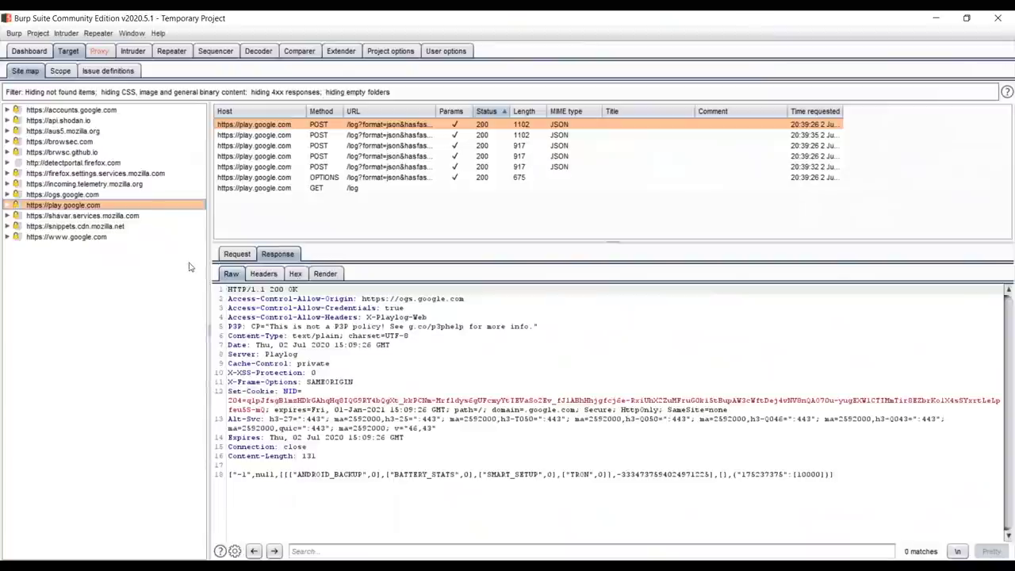
left_click(98, 54)
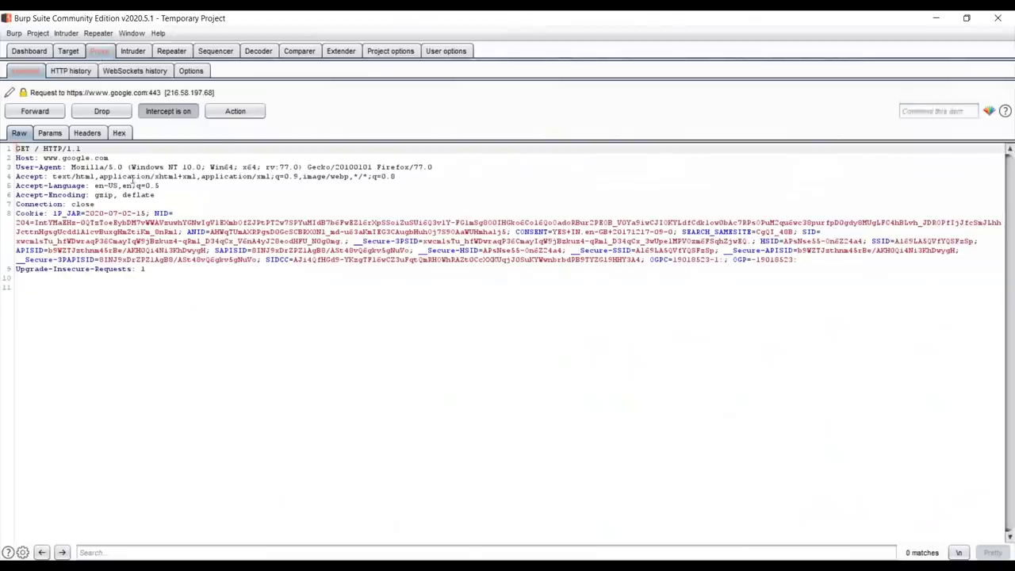
right_click(132, 183)
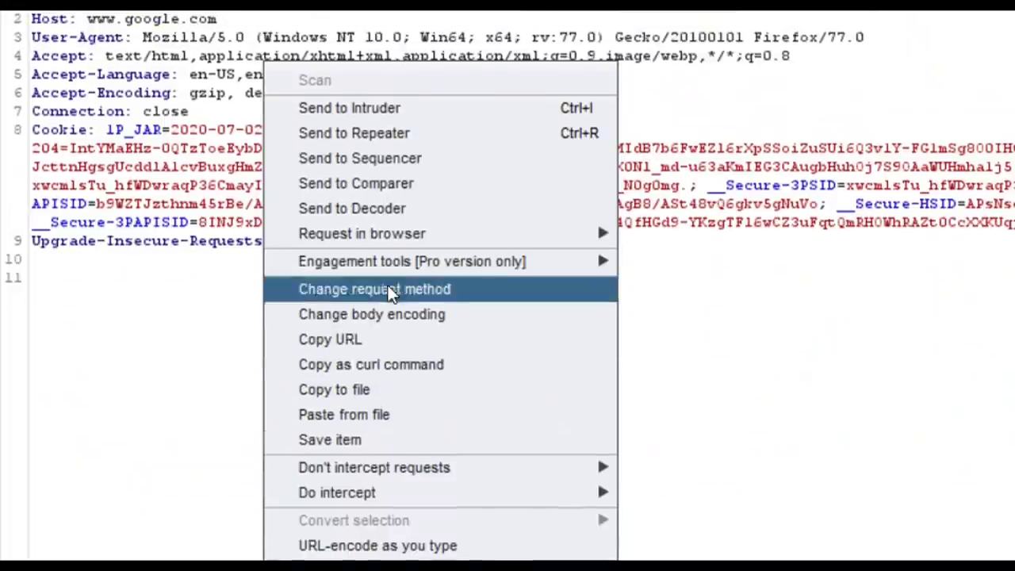
mouse_move(419, 267)
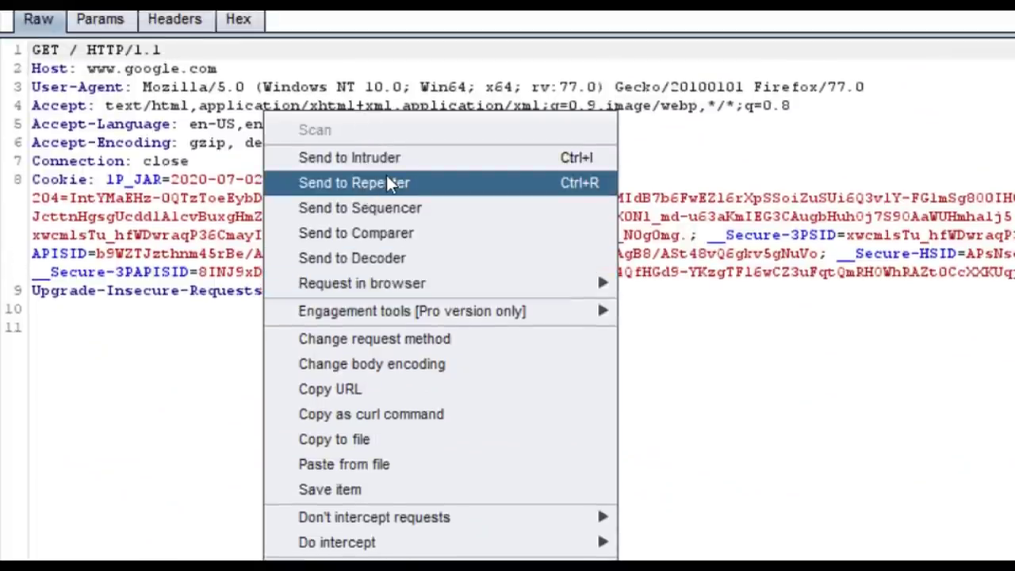
left_click(387, 180)
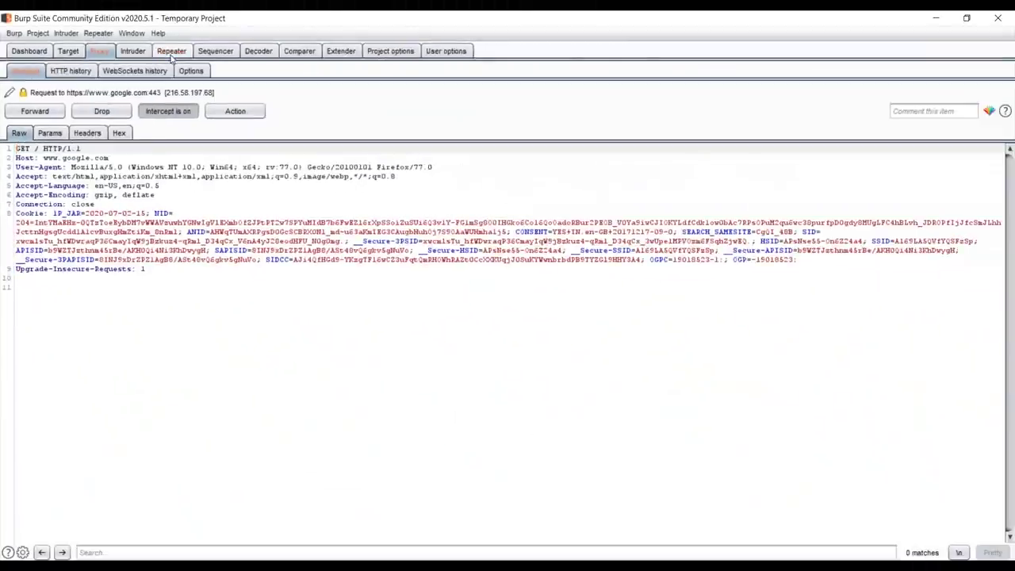
left_click(171, 52)
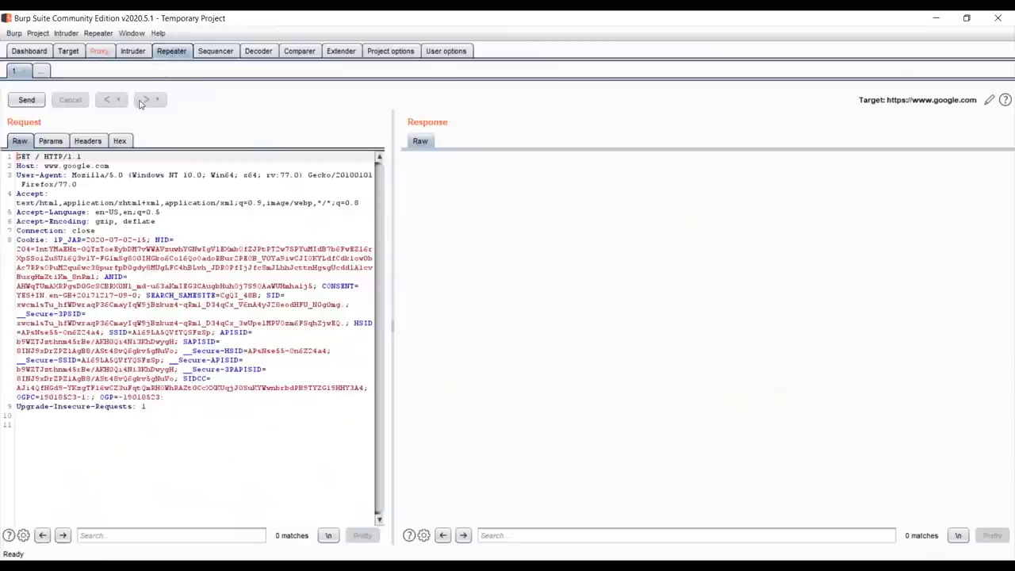
left_click(35, 99)
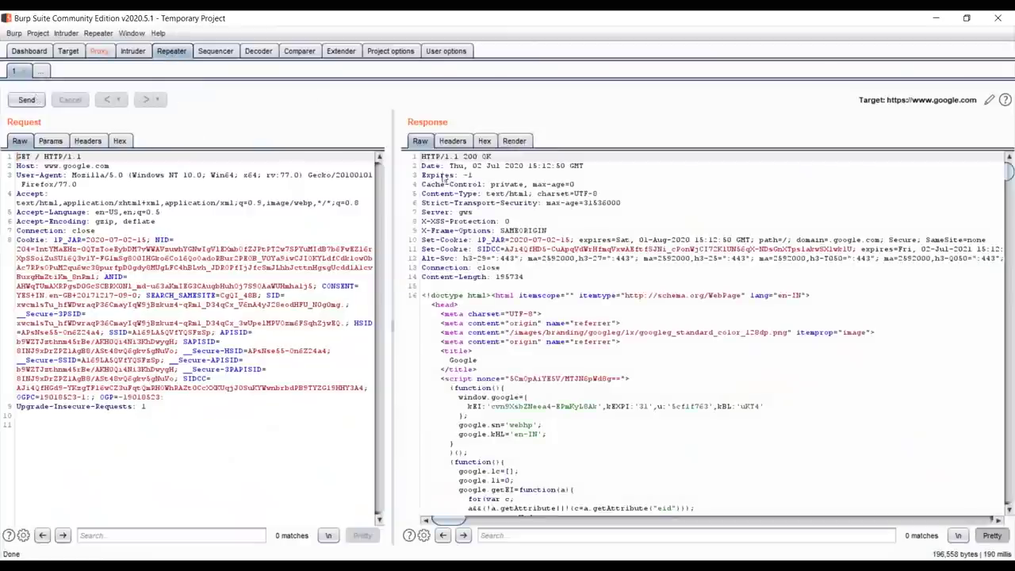
- Widen Repeater's request pane and examine the raw request alongside the response headers and HTML source
left_click_drag(391, 214, 485, 216)
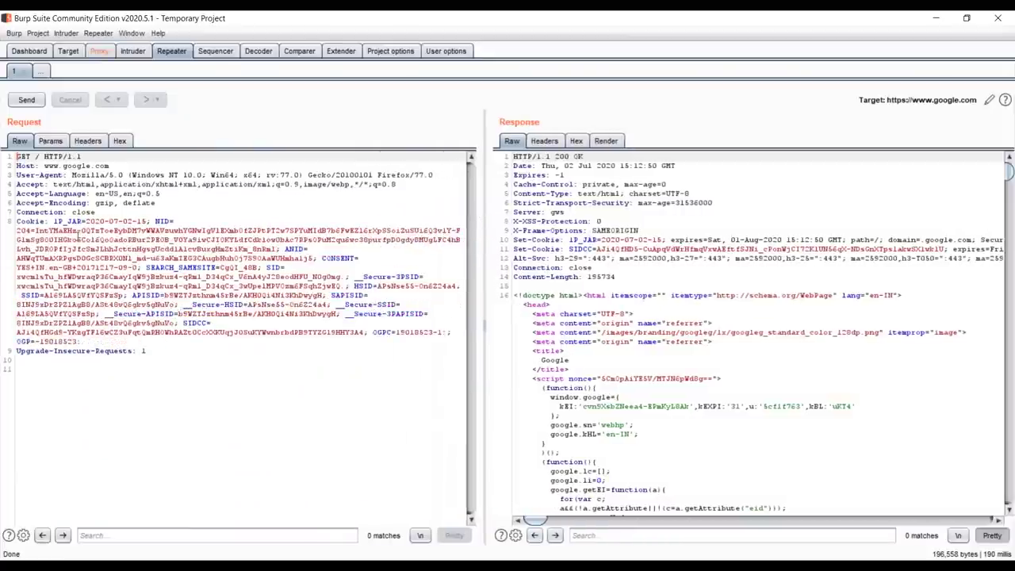
left_click_drag(148, 353, 10, 155)
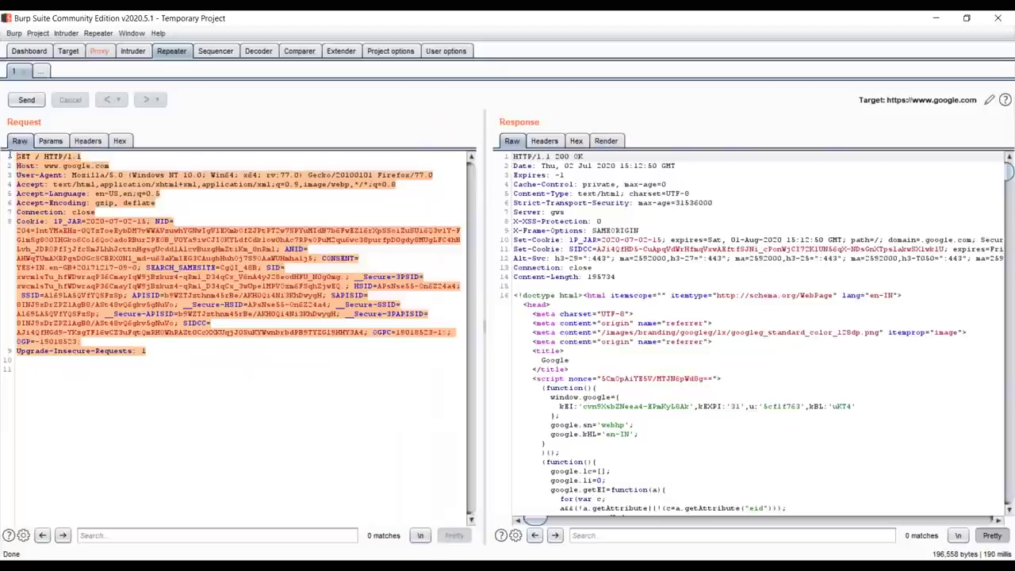
left_click(656, 378)
left_click_drag(516, 156, 688, 490)
left_click(535, 403)
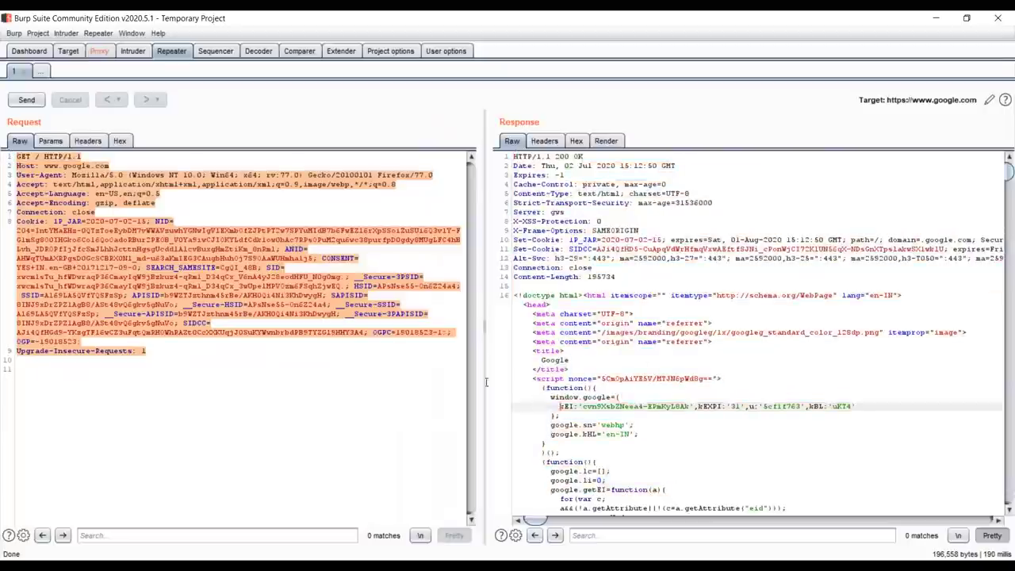
left_click(342, 351)
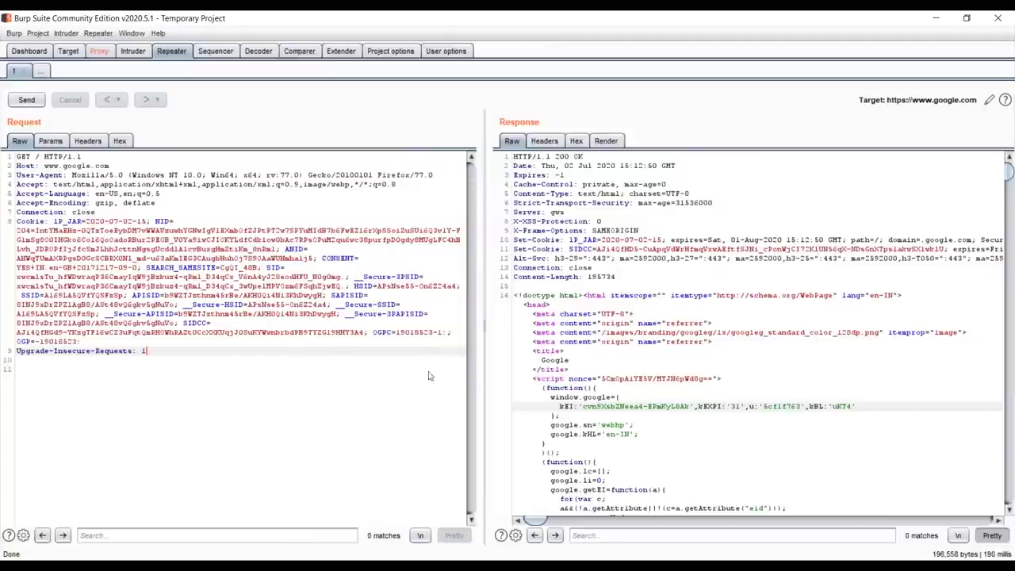
scroll(801, 251, "down", 15)
scroll(801, 251, "down", 10)
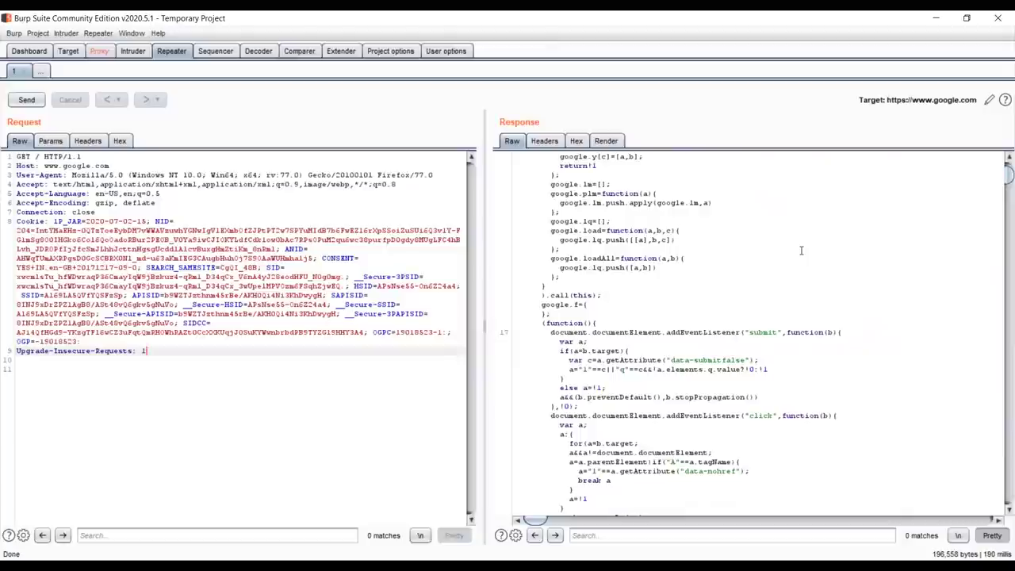
scroll(802, 251, "up", 20)
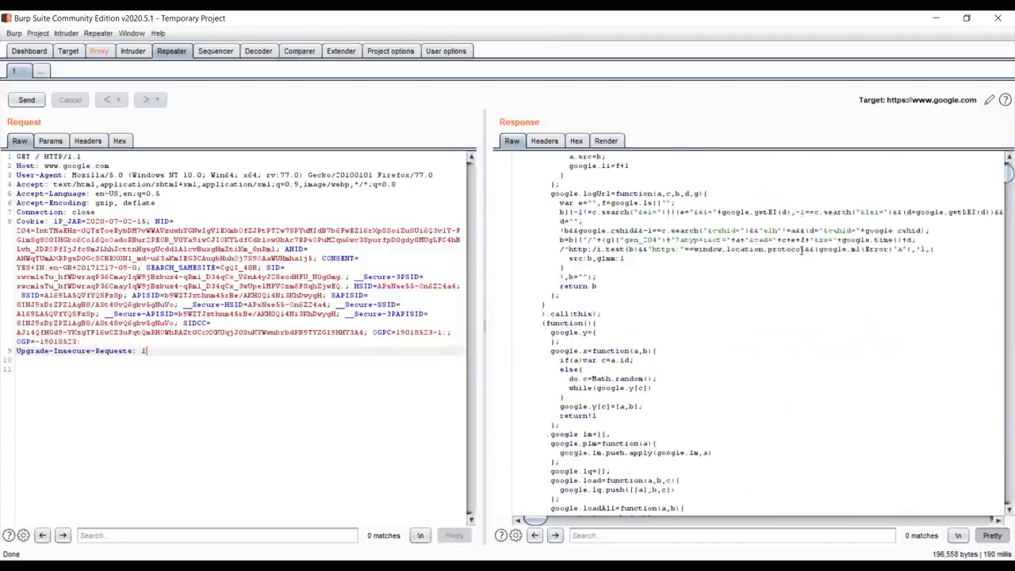
scroll(801, 251, "up", 4)
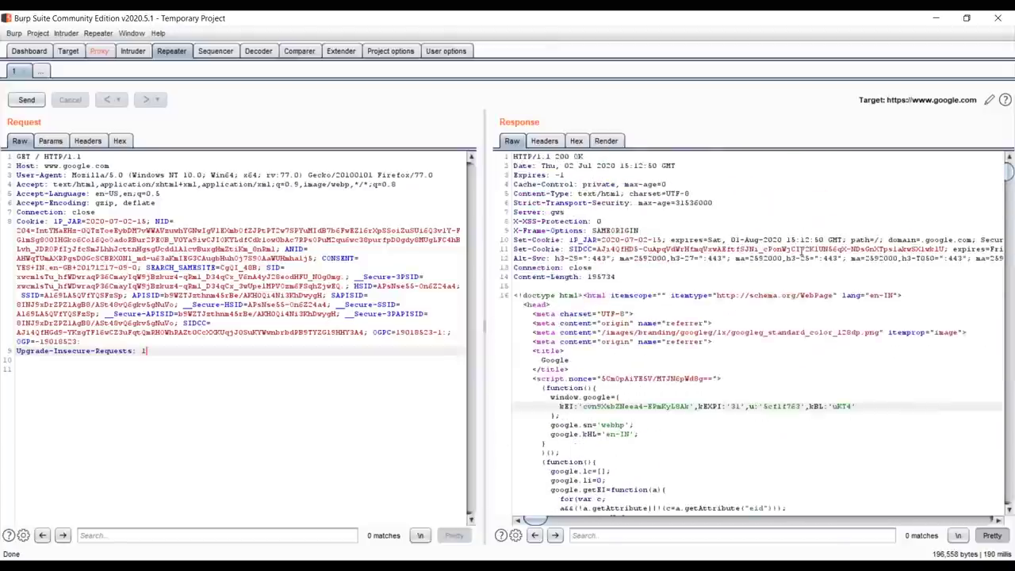
left_click_drag(174, 361, 16, 156)
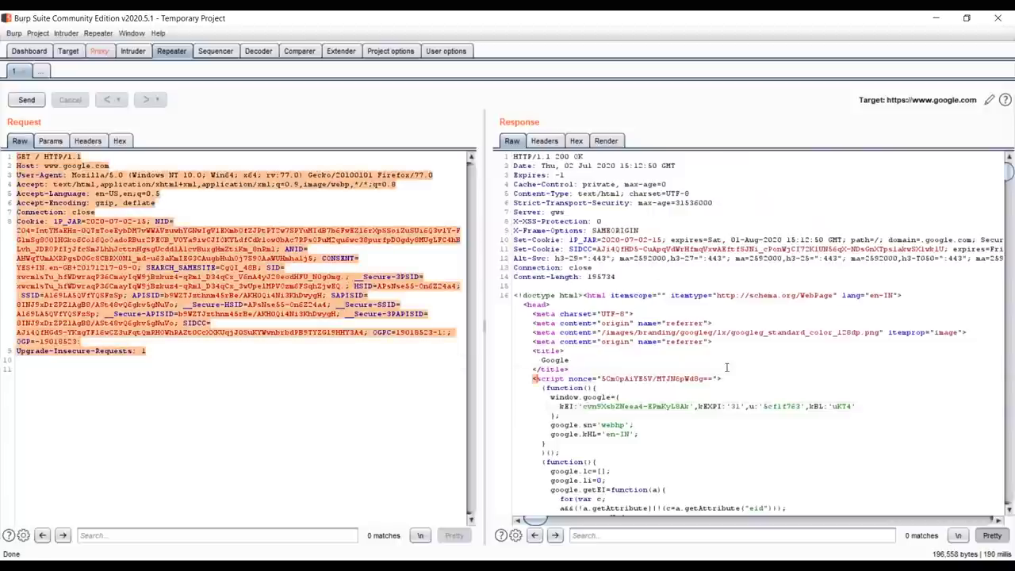
left_click(300, 258)
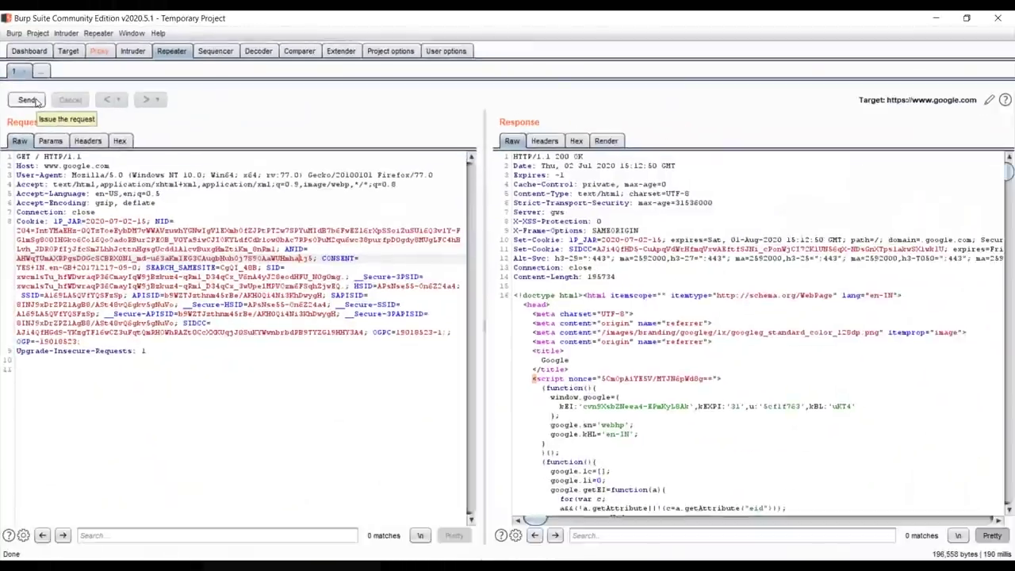
left_click(35, 101)
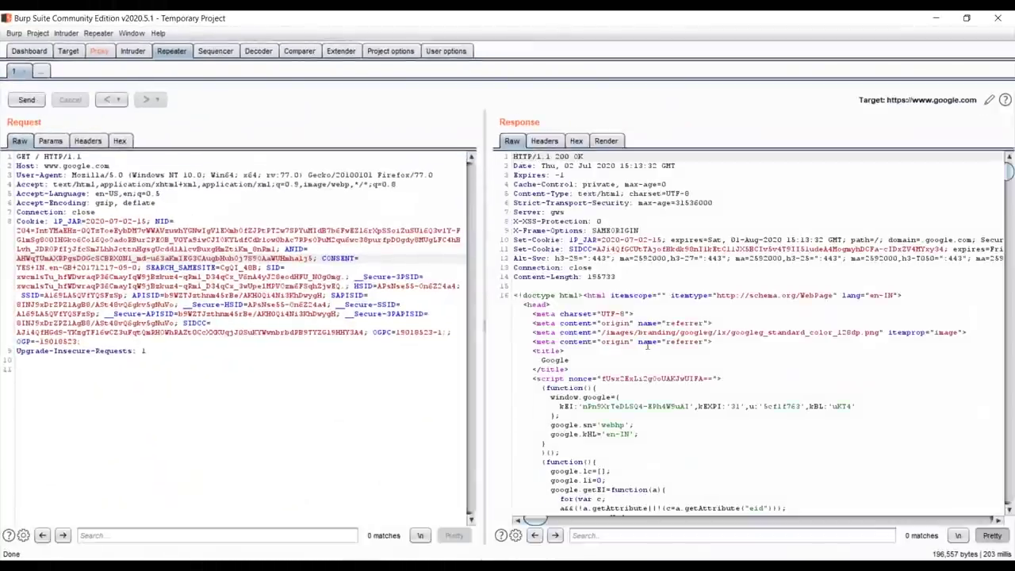
left_click(27, 100)
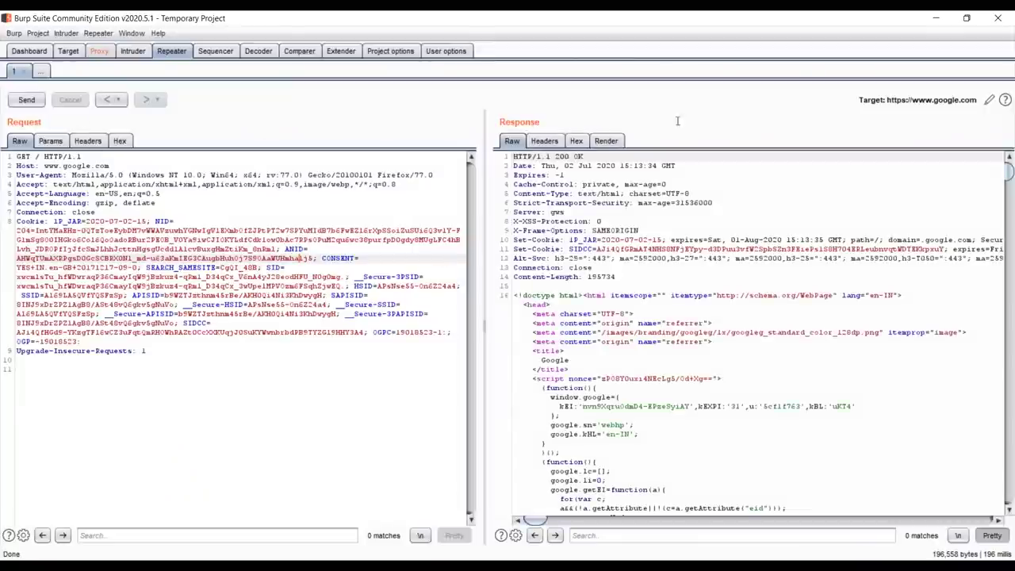
- Send the Repeater request to Intruder and open the new attack there
right_click(352, 212)
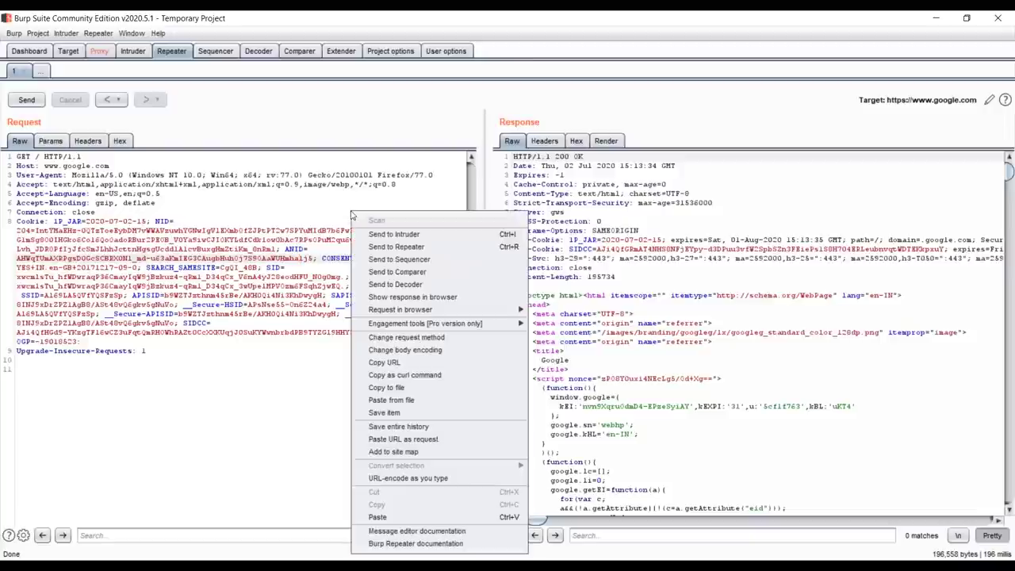
left_click(390, 236)
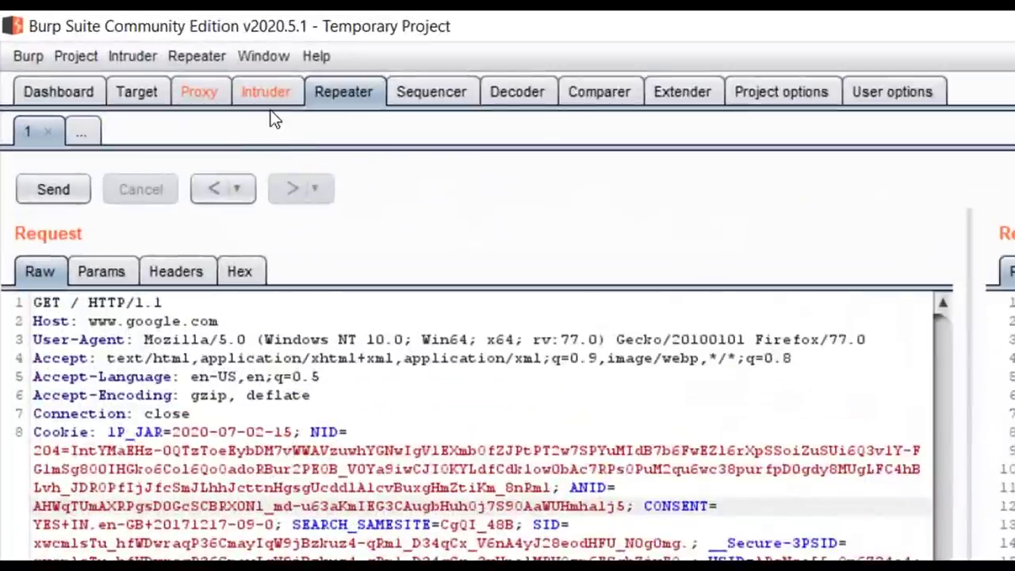
left_click(271, 96)
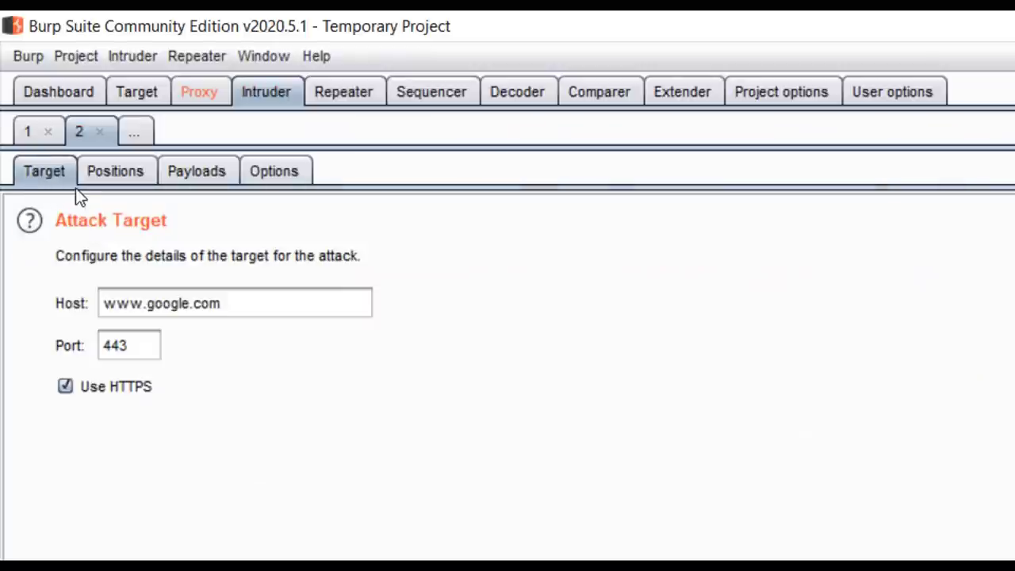
left_click(249, 313)
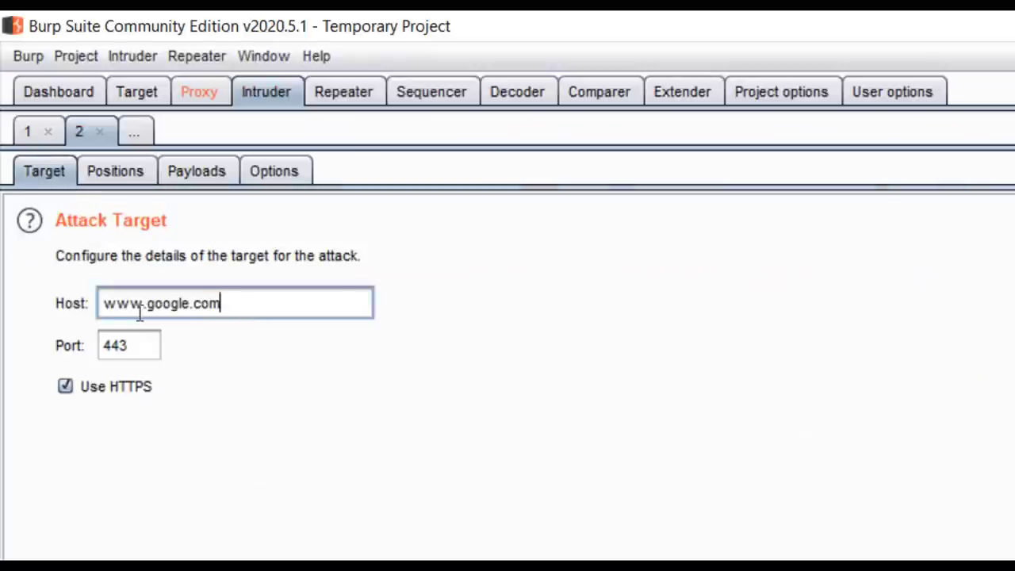
left_click_drag(100, 315, 131, 335)
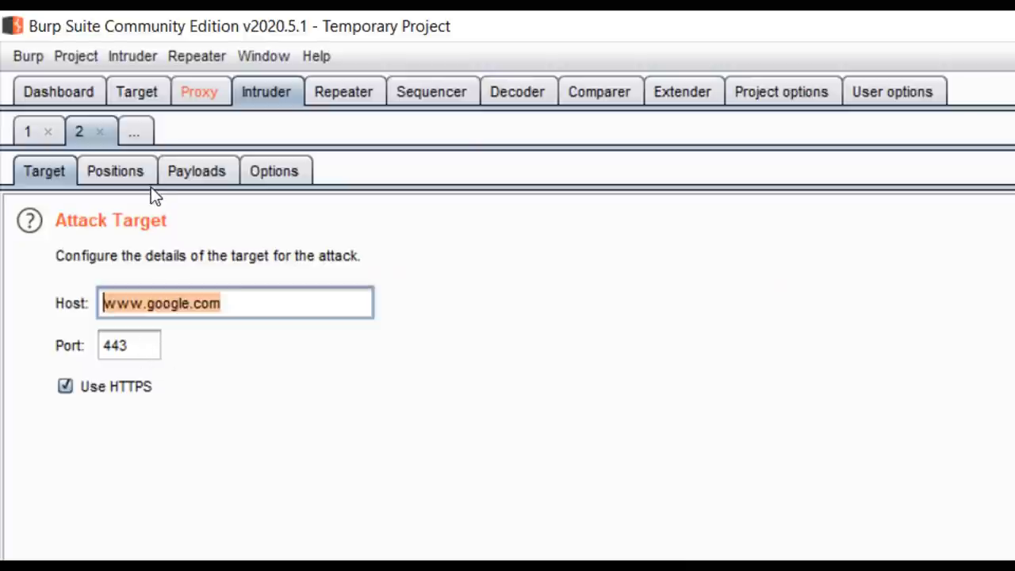
left_click(104, 175)
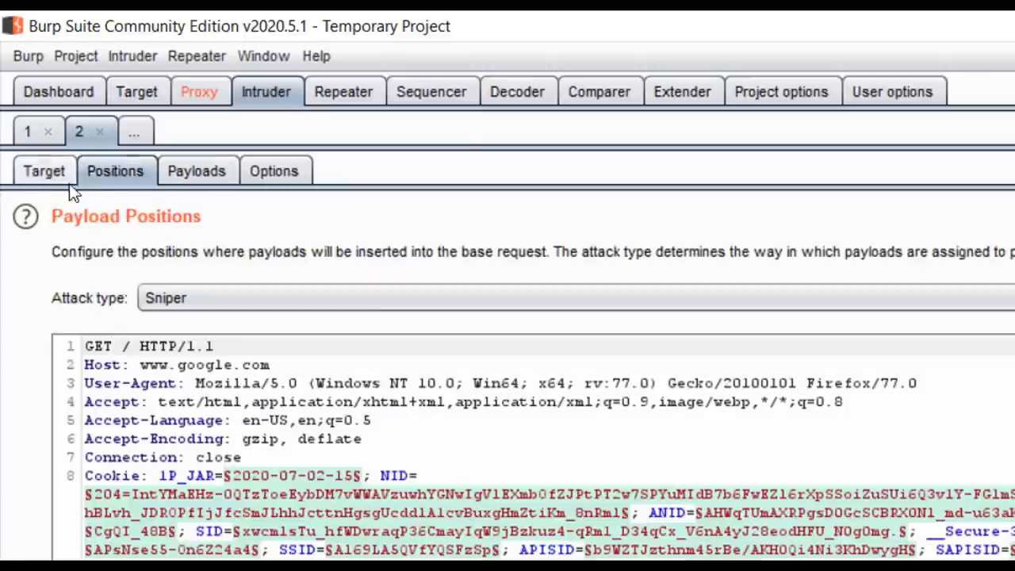
left_click(44, 176)
left_click(110, 176)
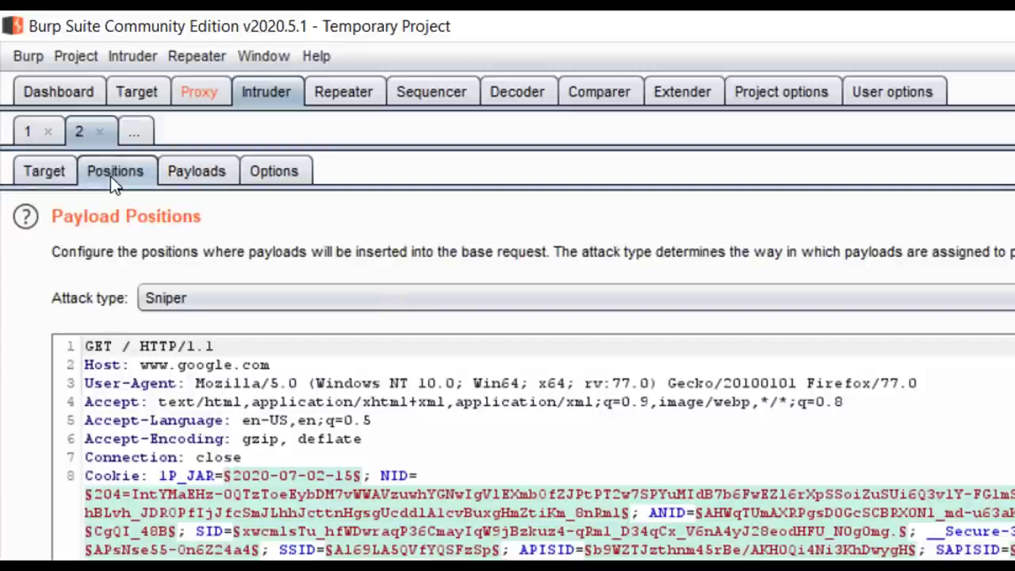
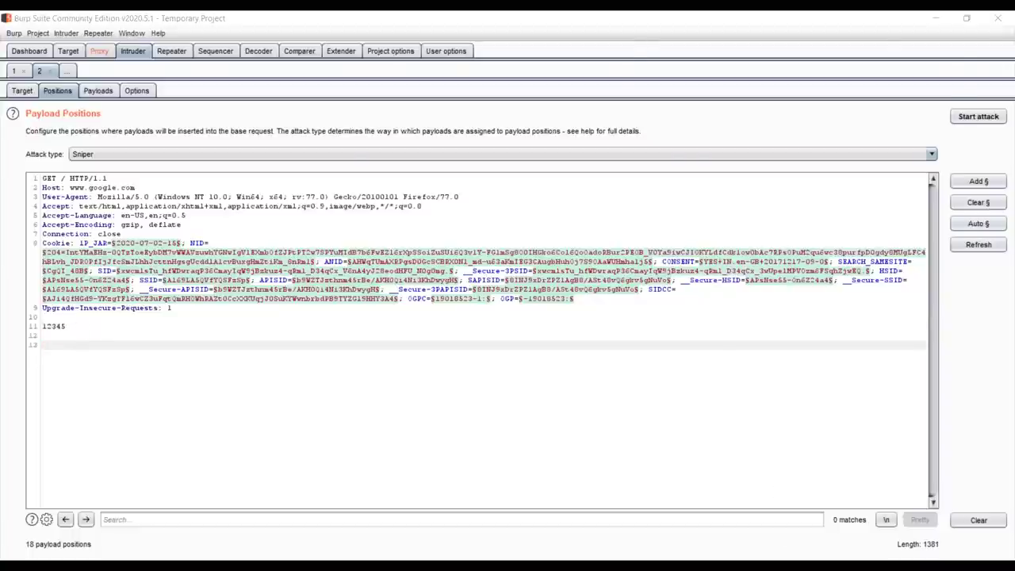
- Switch to the CherryTree Bug Bounty note, write 12345 below "program -" and save the note
left_click(570, 371)
type("12345")
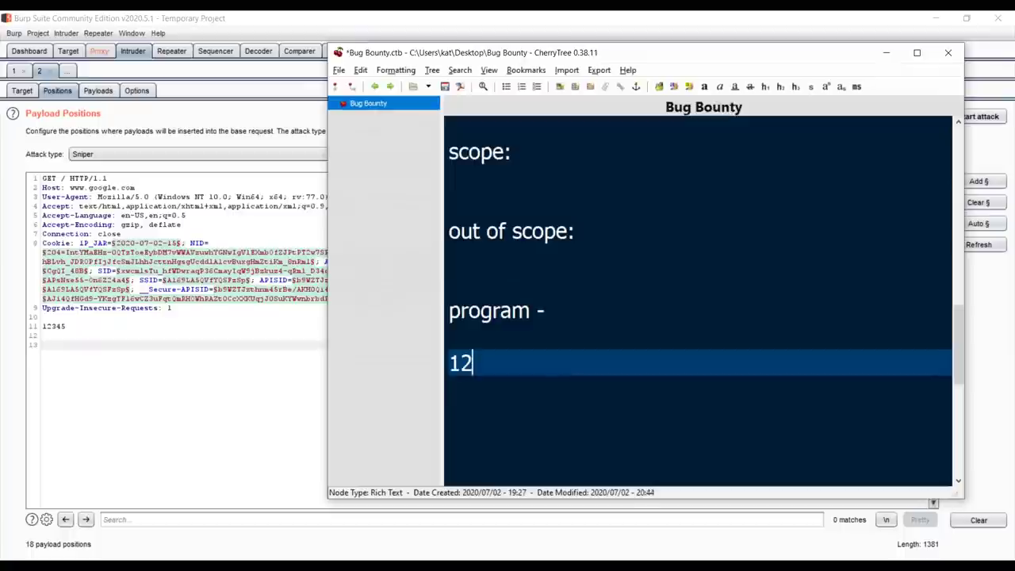
key("Return")
key("Return")
key("ctrl+s")
scroll(488, 364, "down", 1)
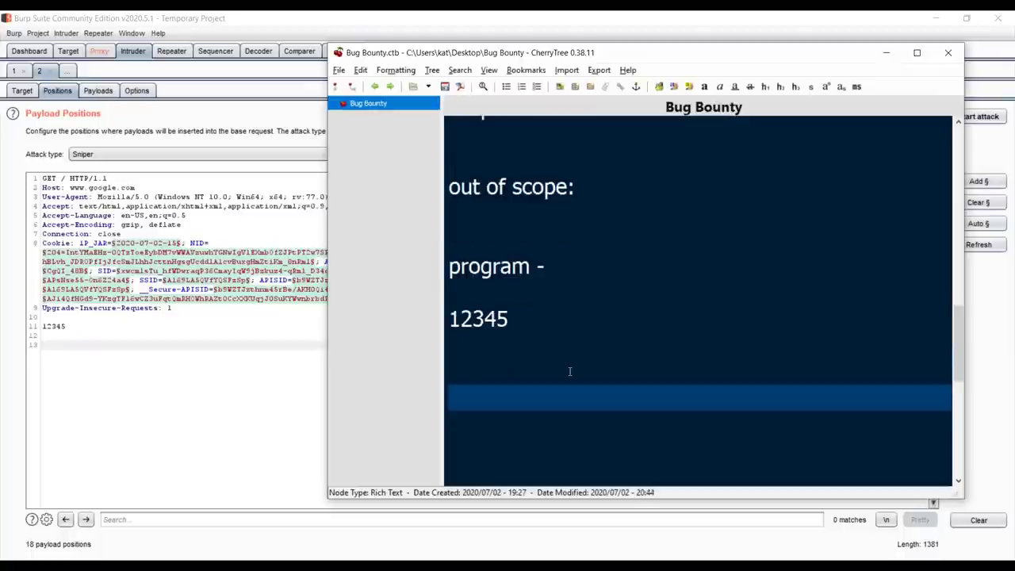
- Append ", 58454" after 12345 in the note and add the lines 00000 and 99999 below it
left_click(523, 321)
type(",   58454")
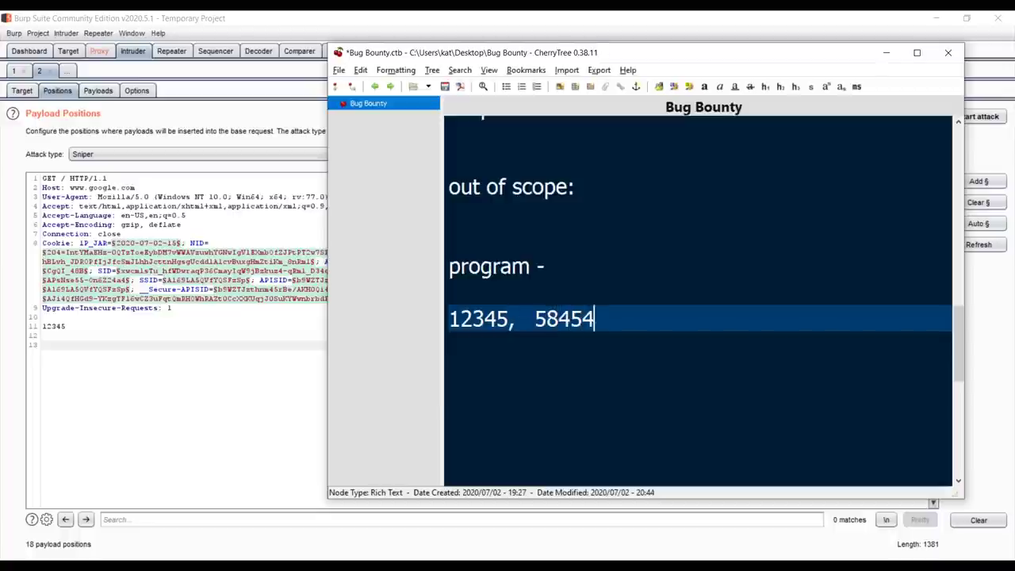
left_click(523, 371)
type("00000")
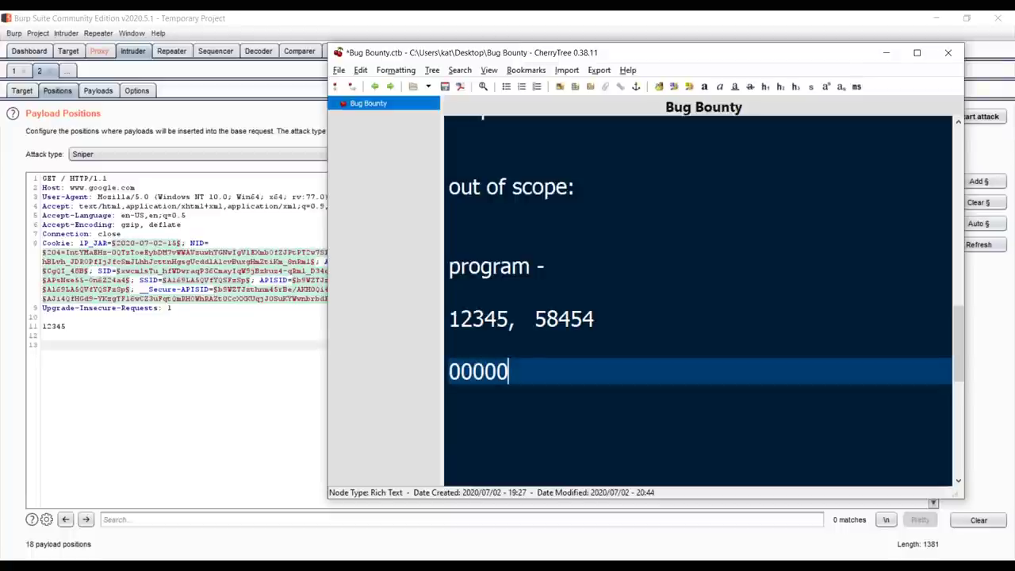
key("Return")
type("99999")
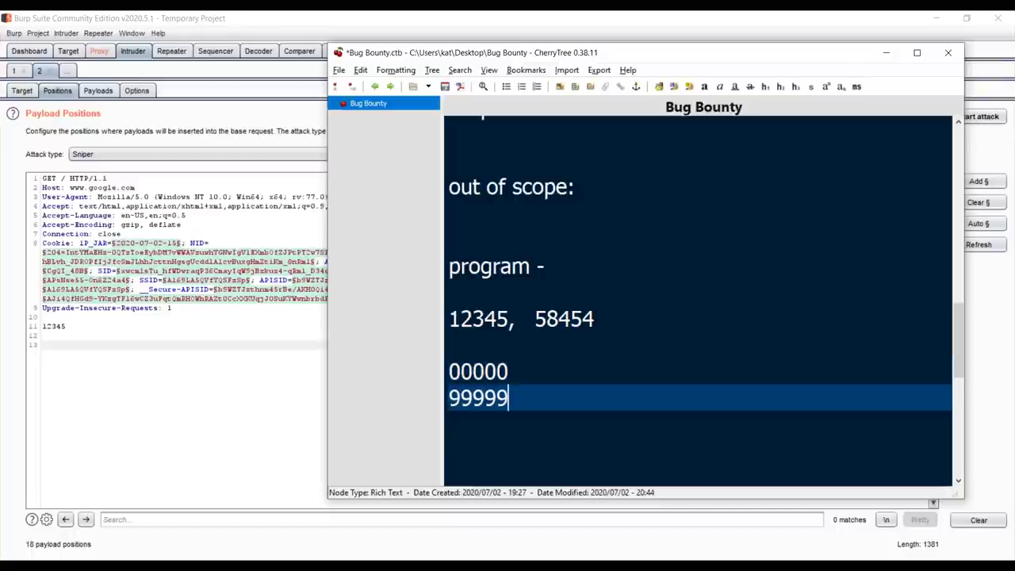
- Insert three "---" lines between 00000 and 99999 in the note
left_click(608, 361)
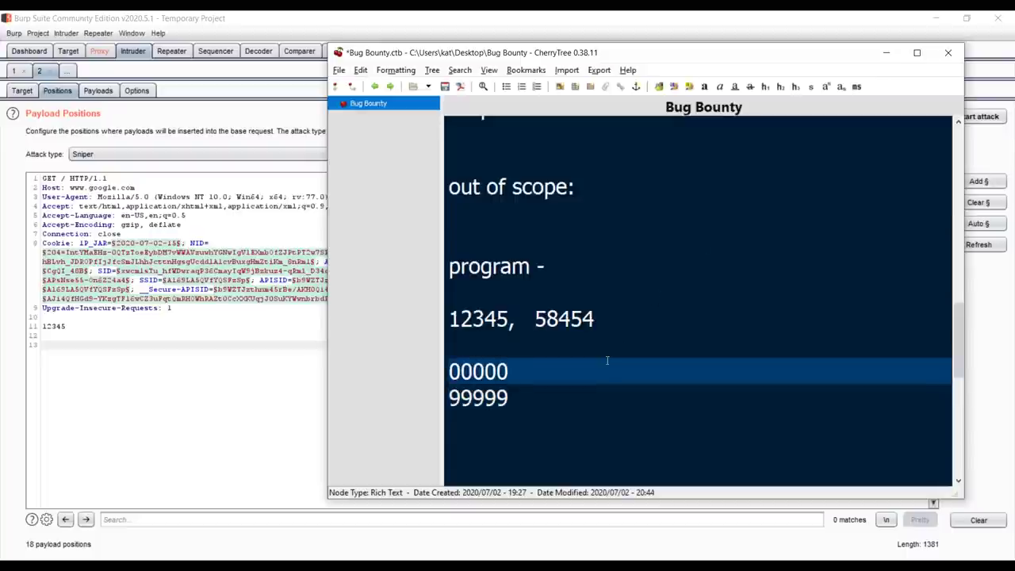
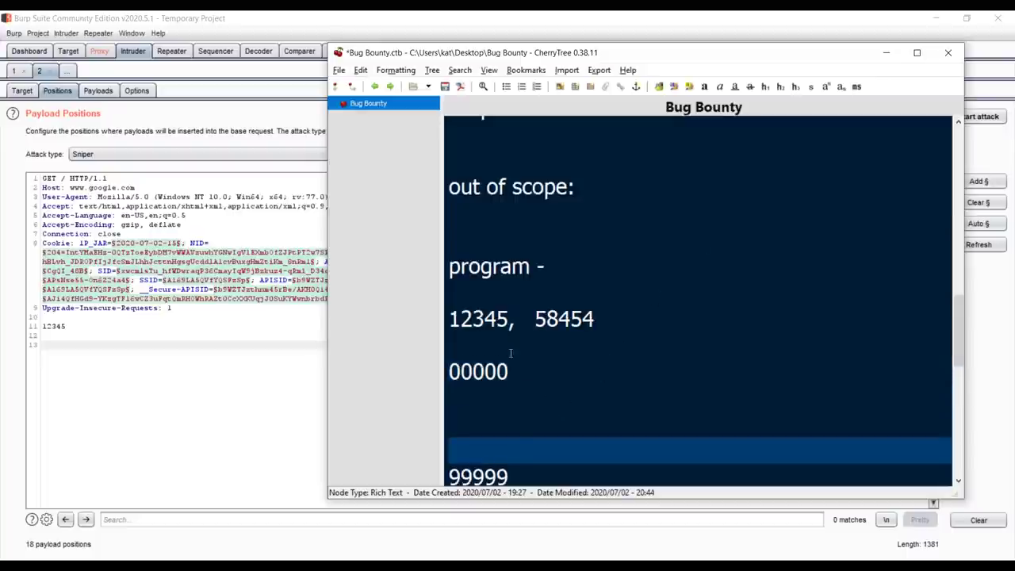
left_click(458, 396)
type("---")
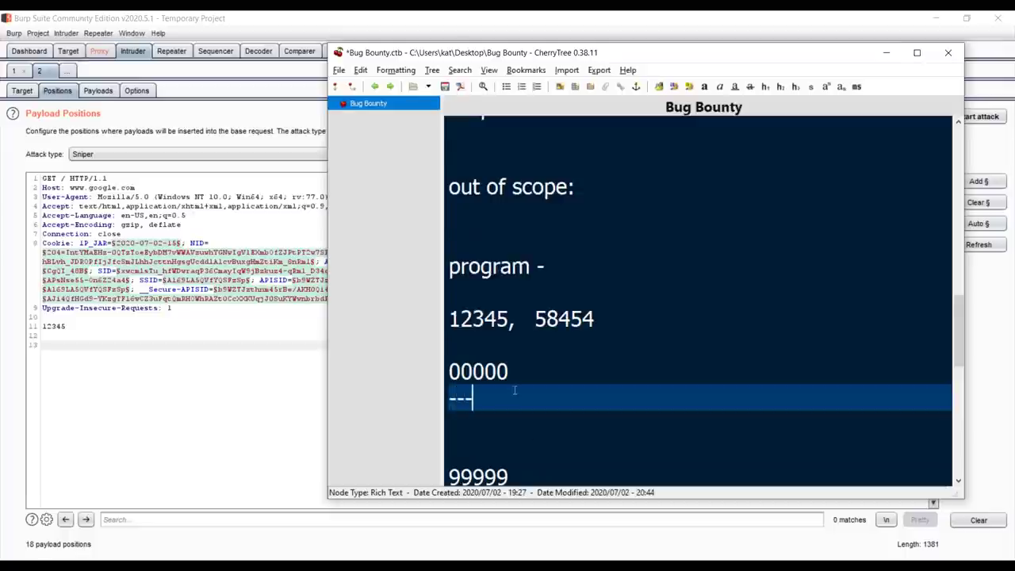
scroll(512, 389, "down", 1)
key("Return")
type("---")
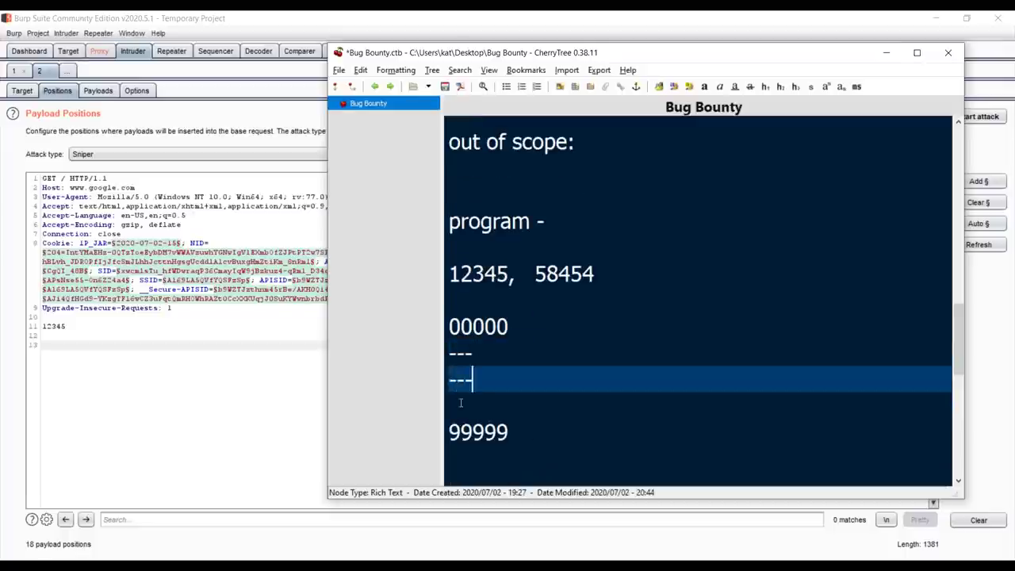
key("Return")
type("---")
- Highlight the list from 00000 to 99999, the number 58454 and the start of the list in turn
left_click_drag(534, 428, 442, 328)
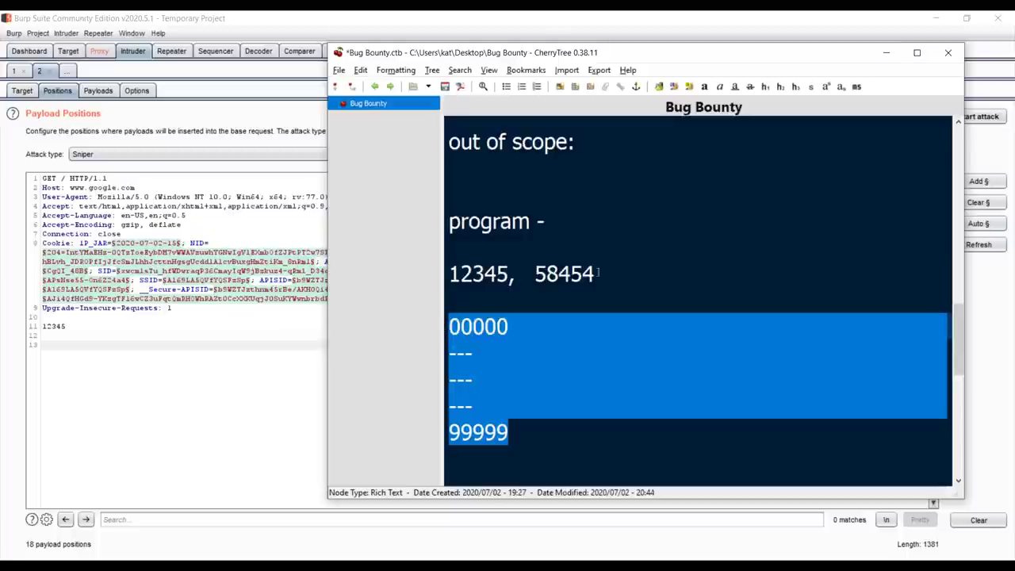
double_click(577, 274)
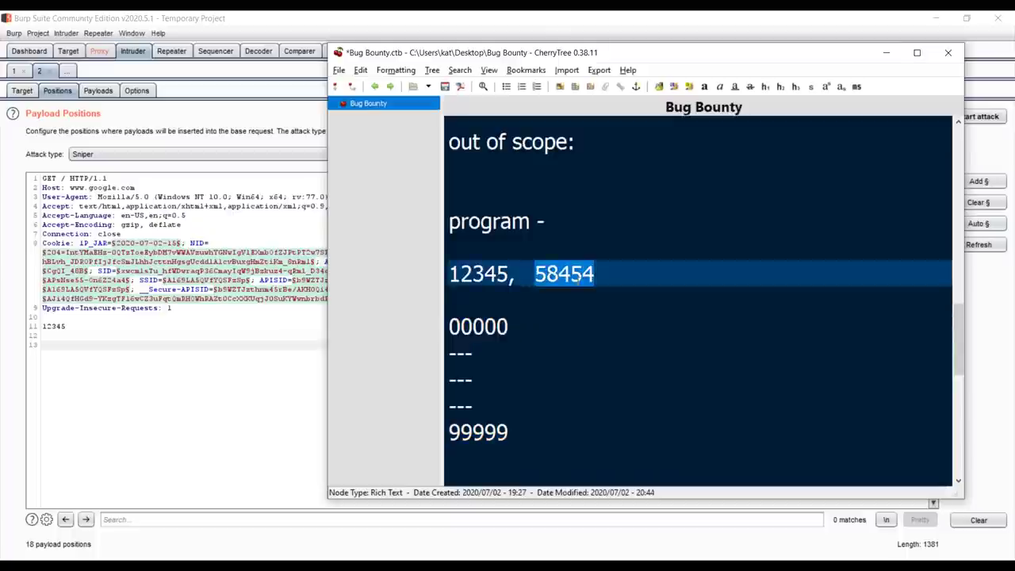
left_click_drag(530, 430, 438, 334)
left_click(449, 327)
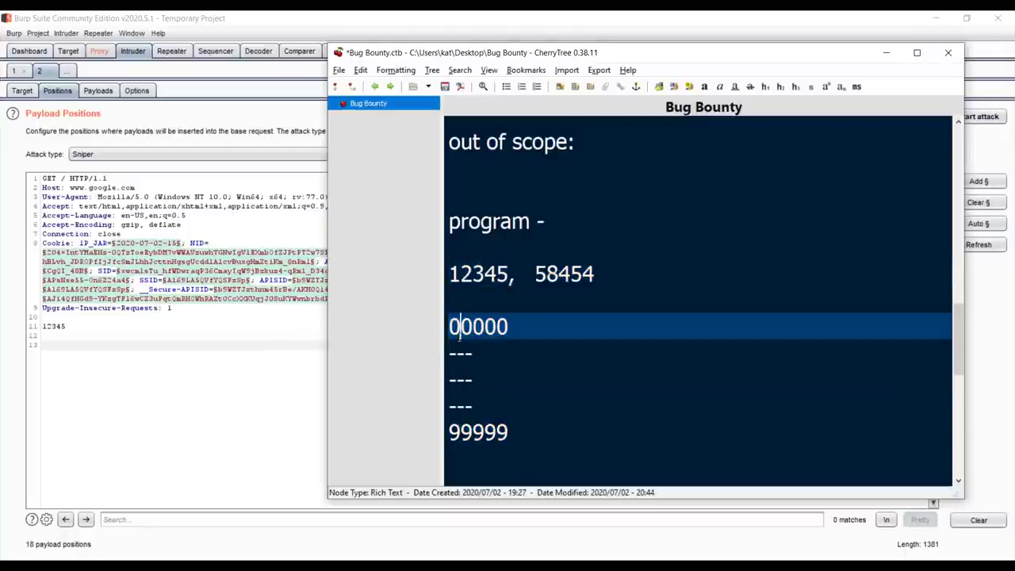
left_click_drag(450, 327, 474, 353)
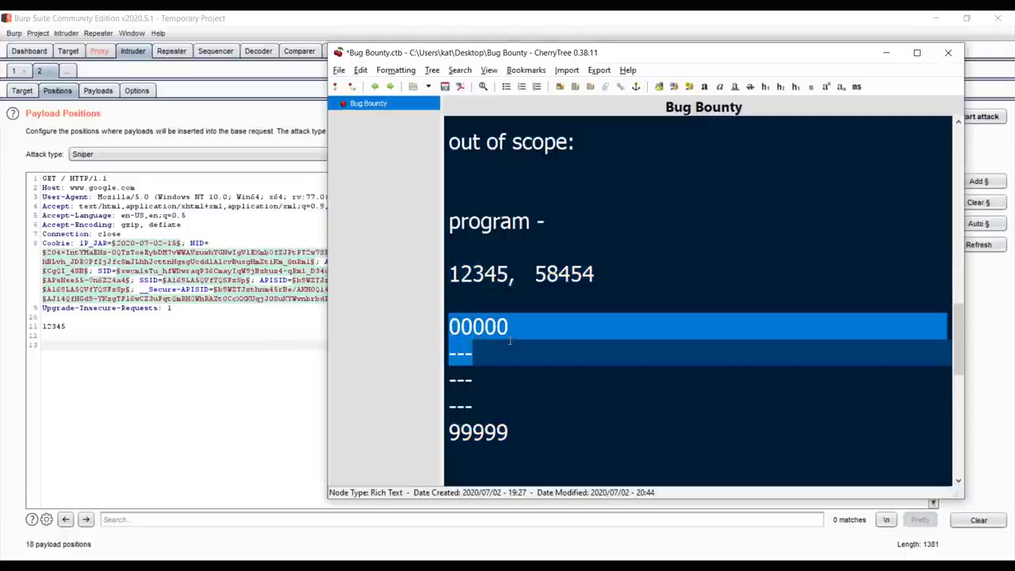
- Add 00001 and 00002 after 00000 and 99997 and 99998 before 99999, and highlight the whole list
left_click(515, 331)
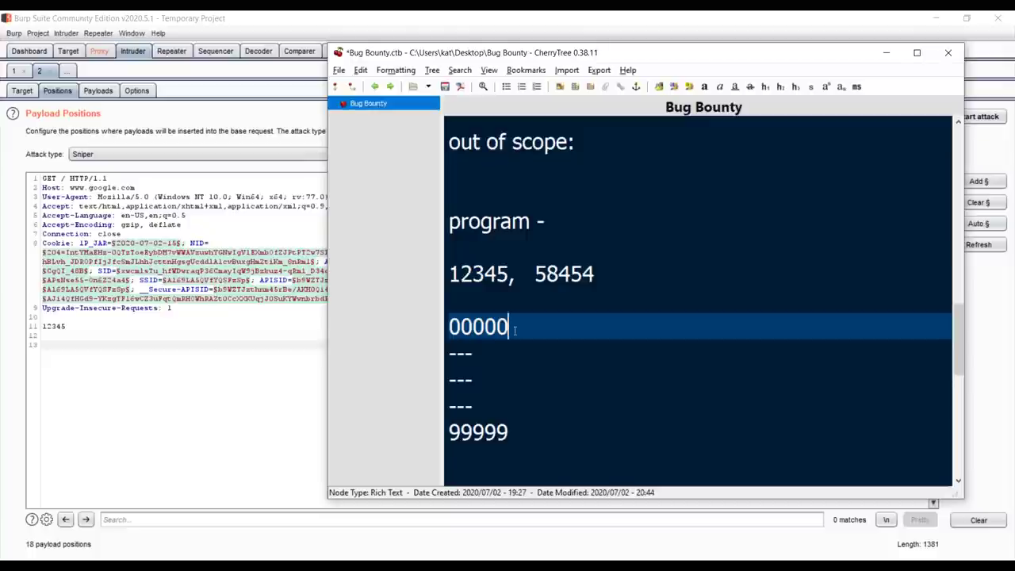
key("Return")
type("00001")
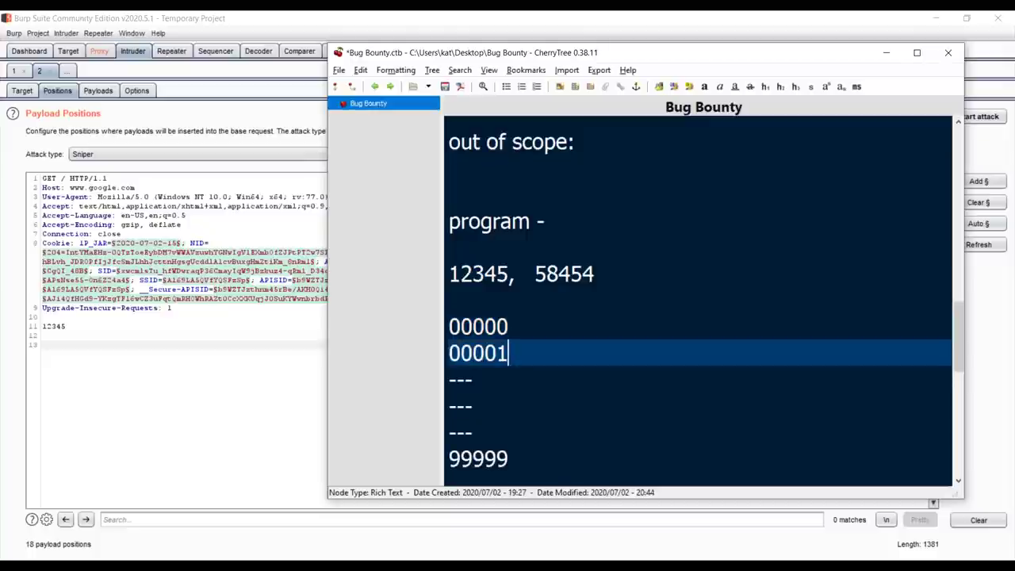
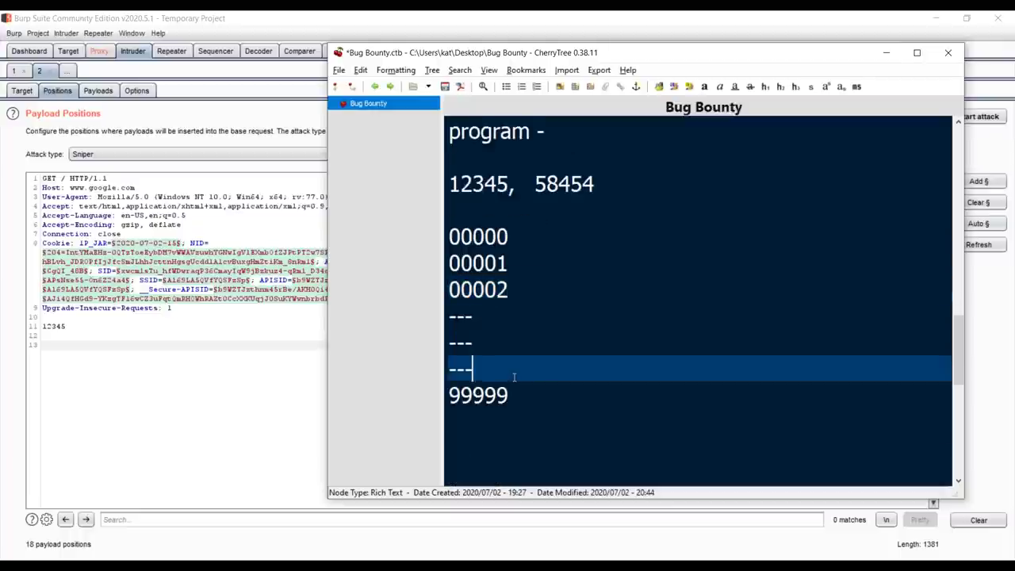
key("Return")
type("9999")
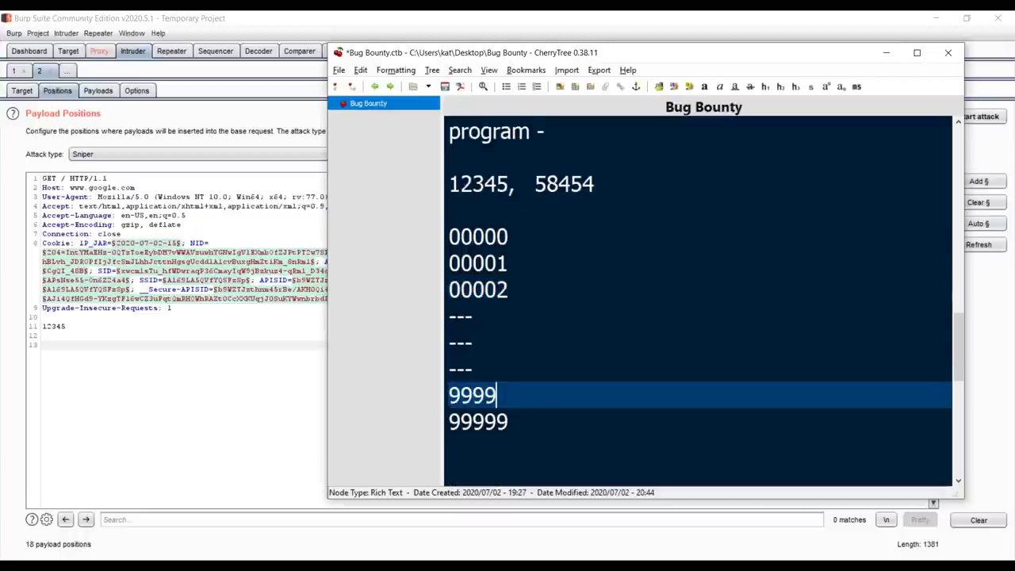
type("7")
key("Return")
type("99998")
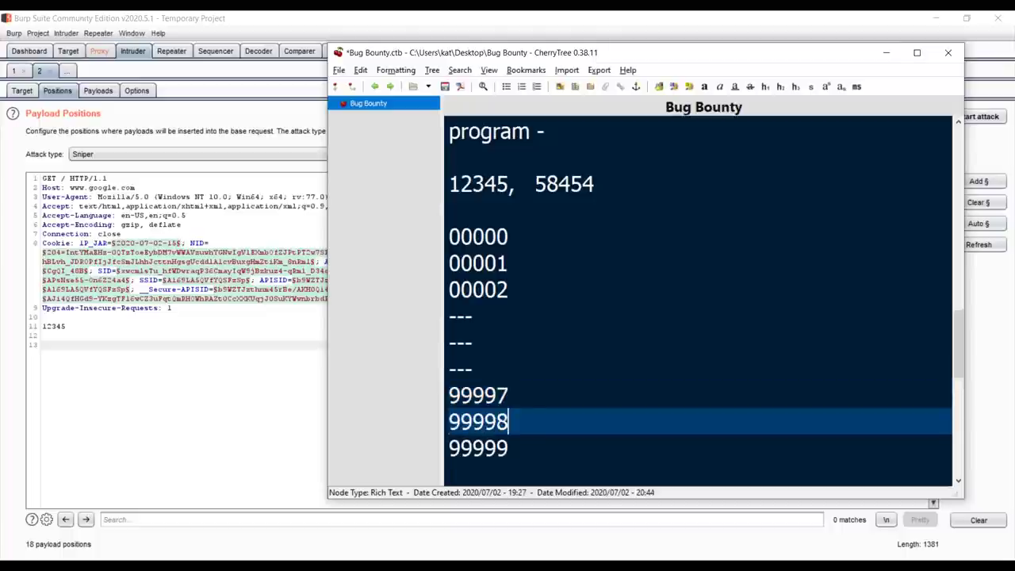
left_click_drag(520, 456, 432, 245)
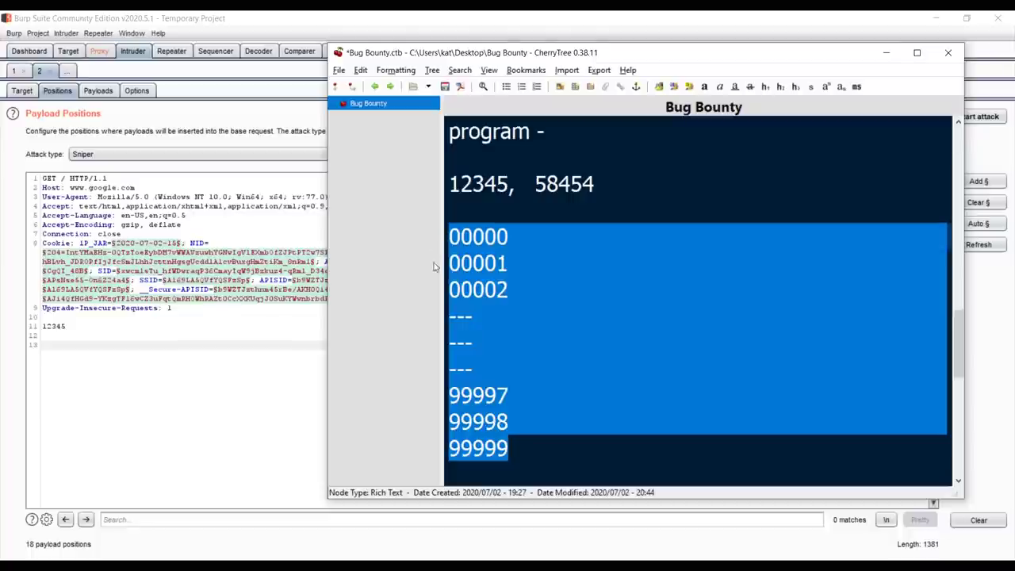
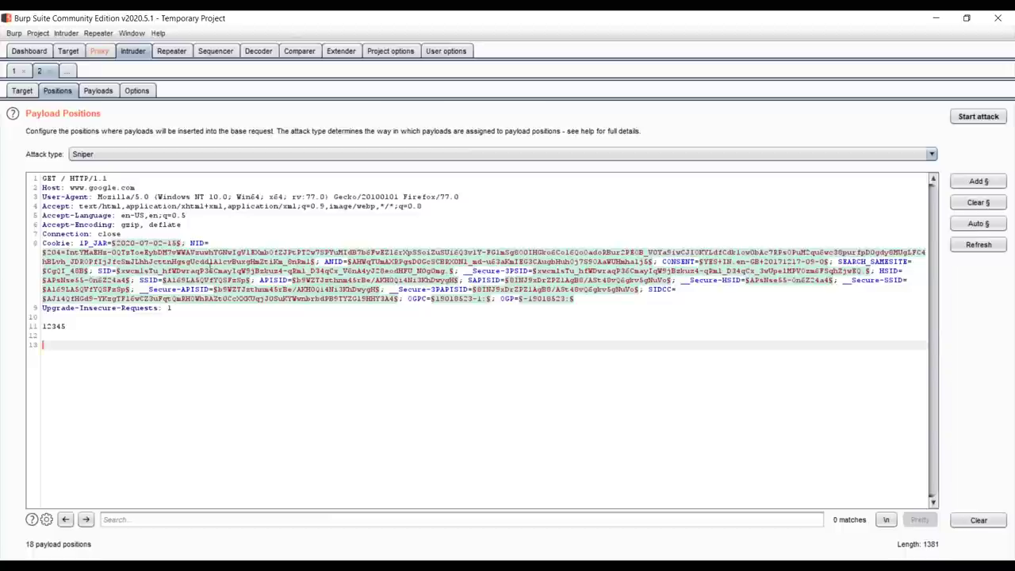
- Show Burp Suite's Decoder, and switch to Chrome to open the Base64 Decode and Encode site from the "base 64" search results
left_click(257, 50)
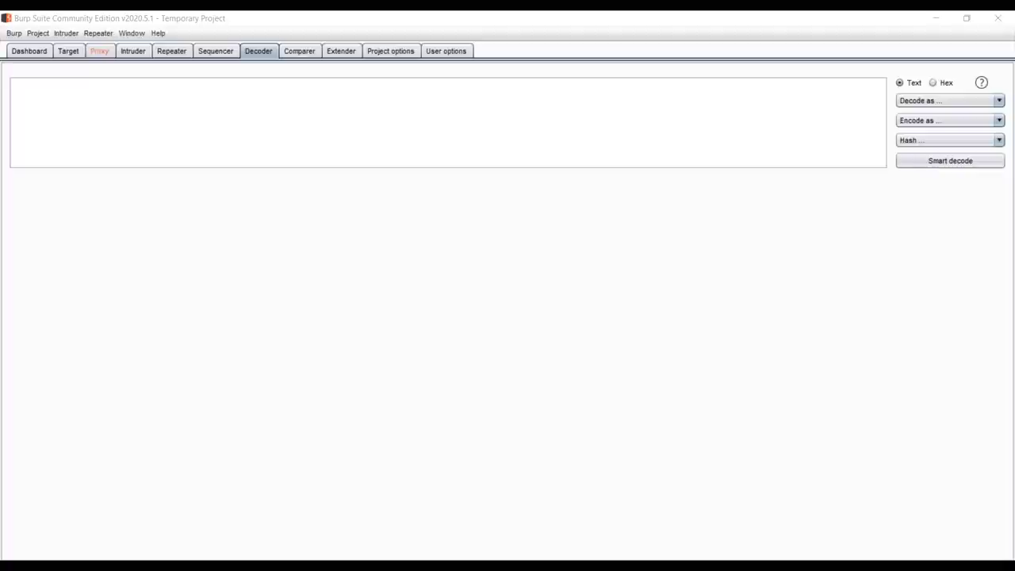
key("alt+Tab")
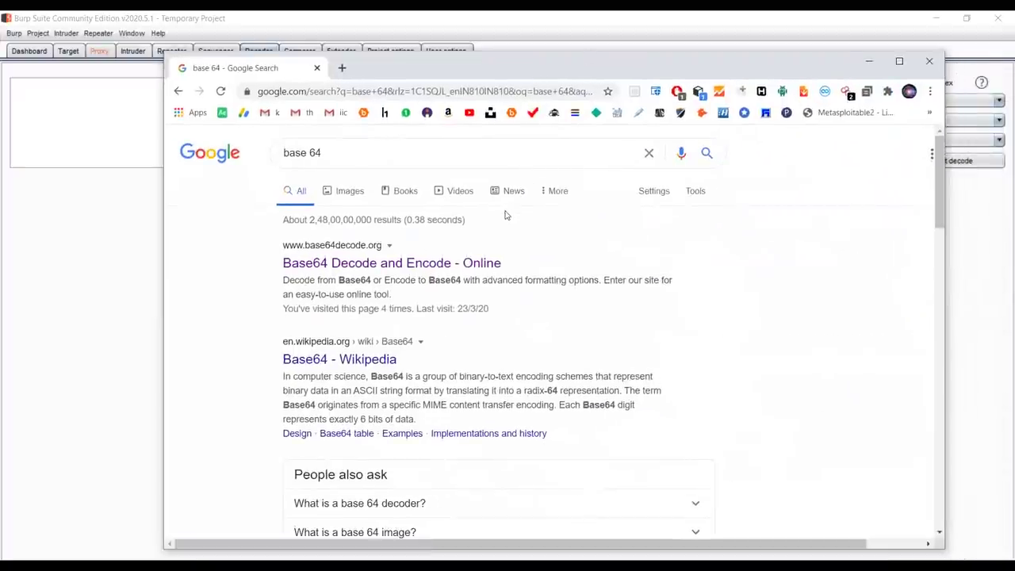
left_click(462, 261)
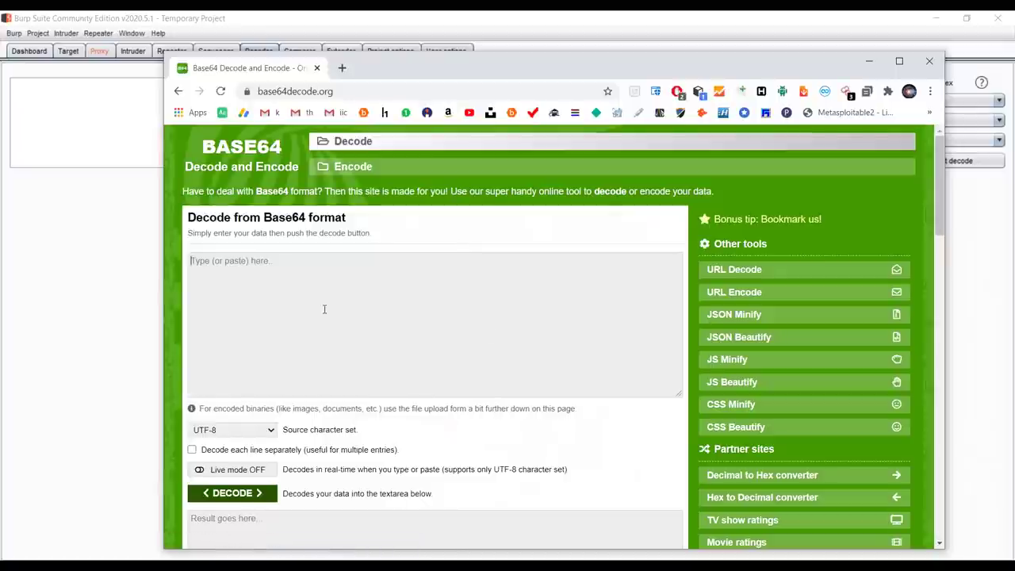
- Try to decode a plain first name from Base64 on base64decode.org
type("karthik")
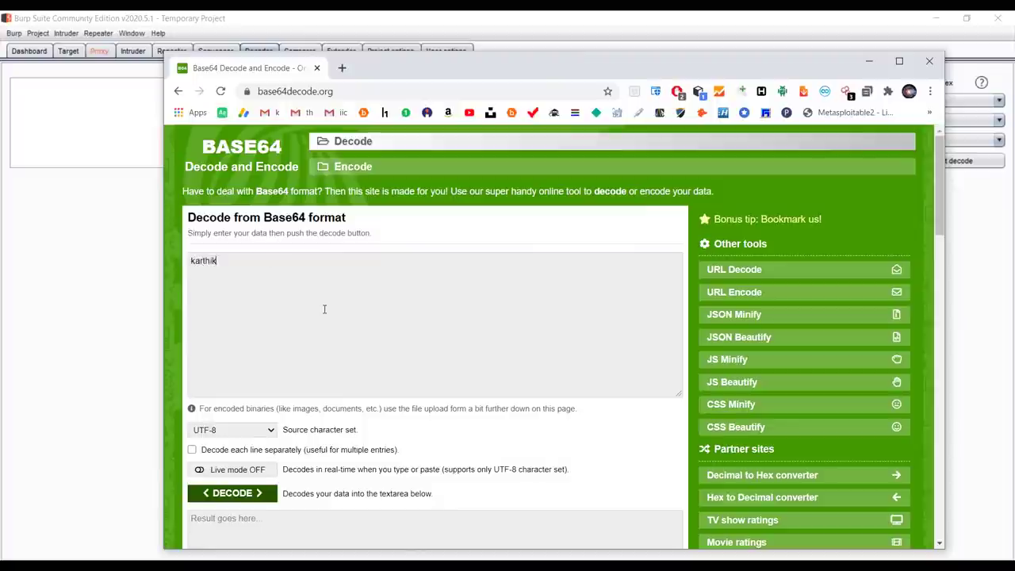
scroll(324, 310, "down", 1)
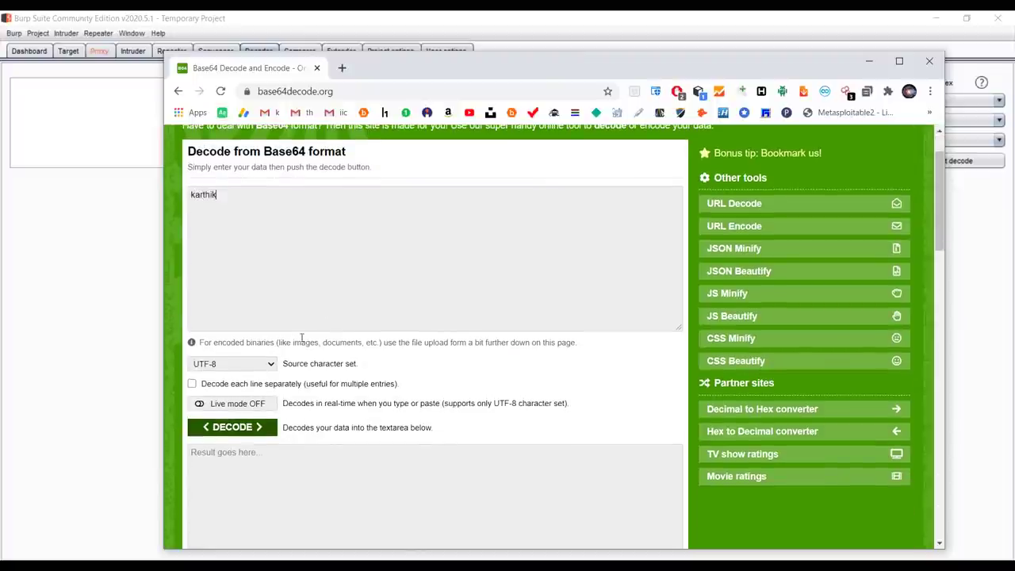
left_click(230, 428)
scroll(243, 415, "down", 2)
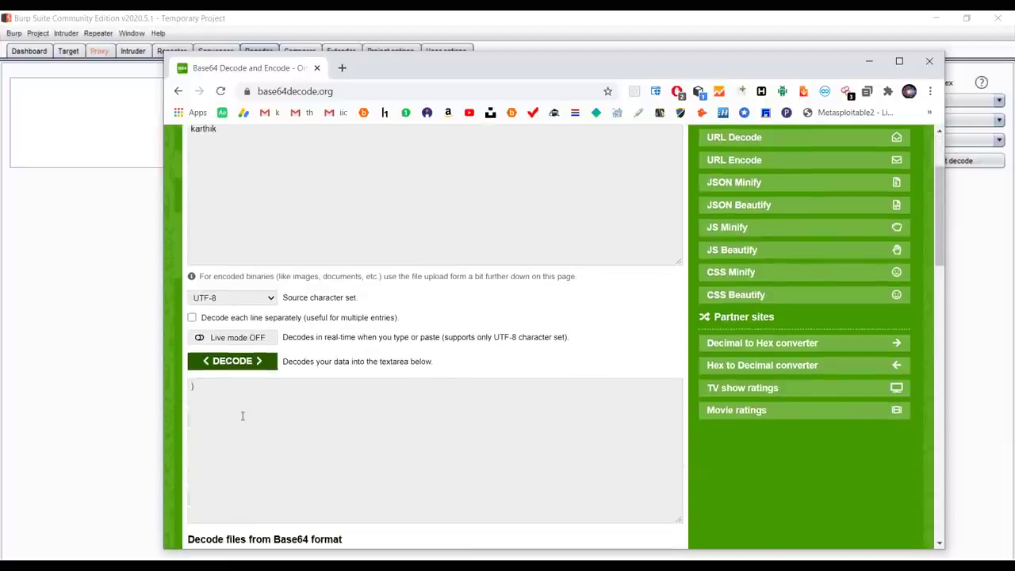
scroll(243, 416, "down", 6)
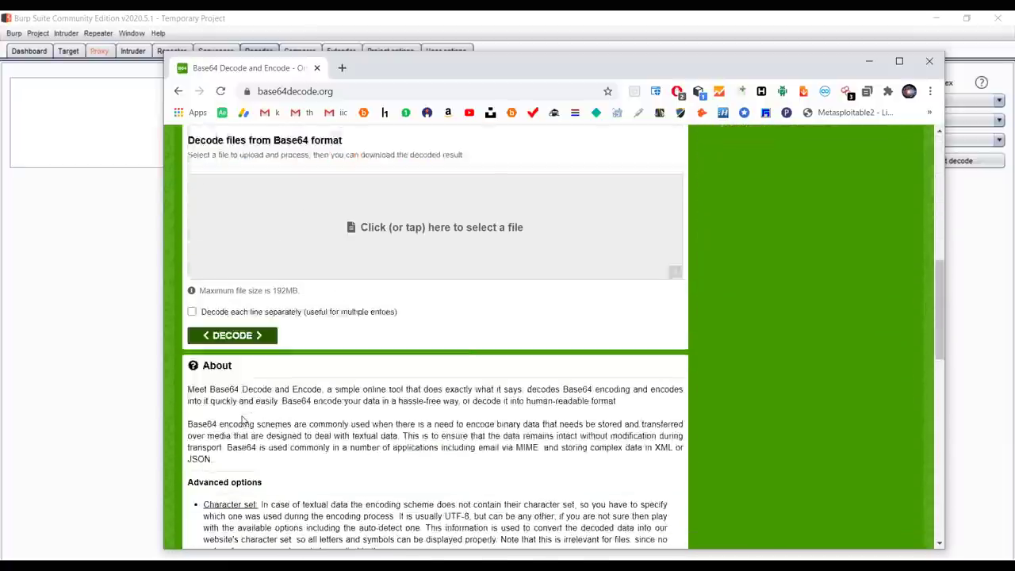
scroll(243, 415, "up", 8)
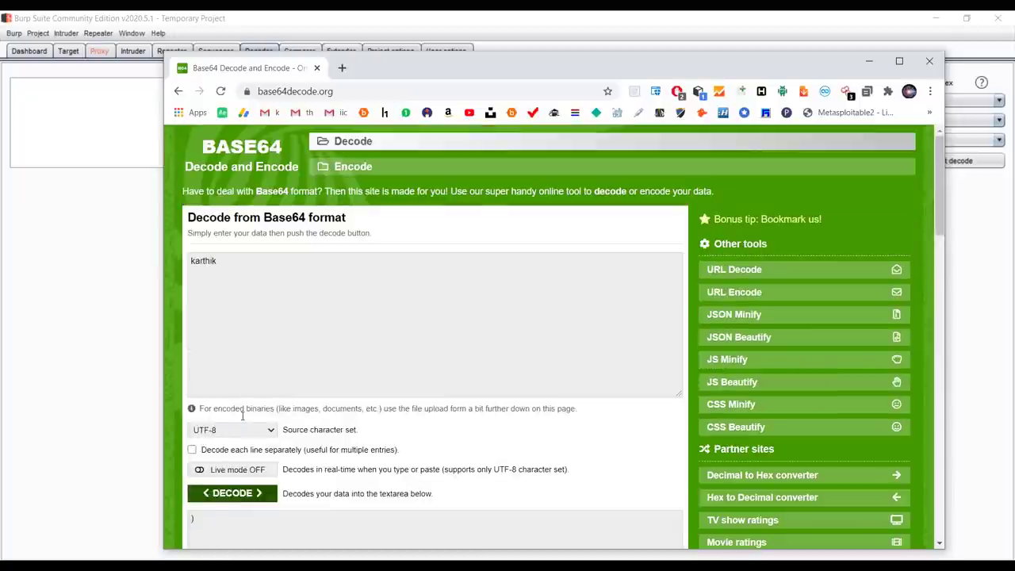
- Encode the same first name to Base64 on base64encode.org and highlight the encoded output
left_click(353, 167)
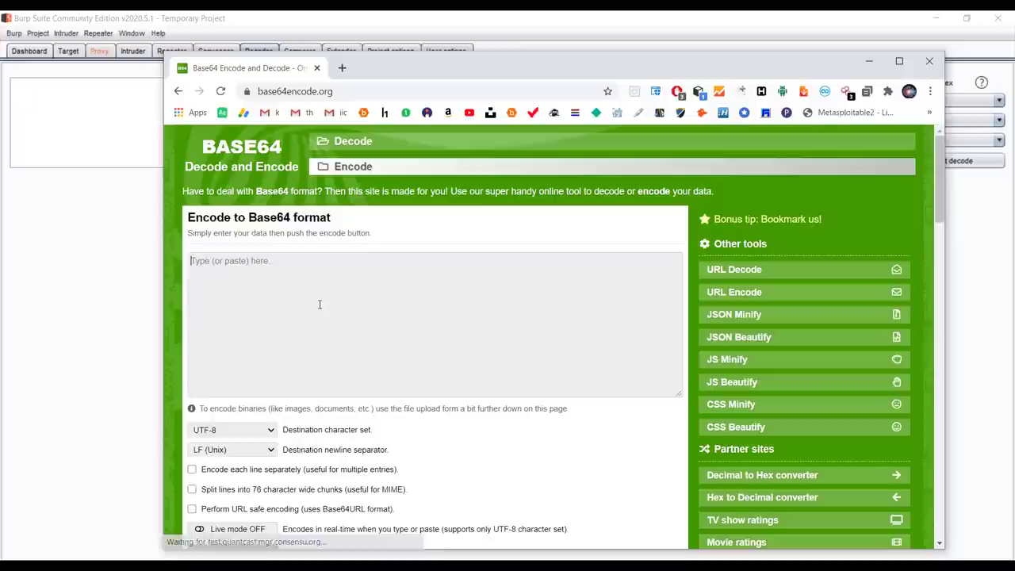
type("ka")
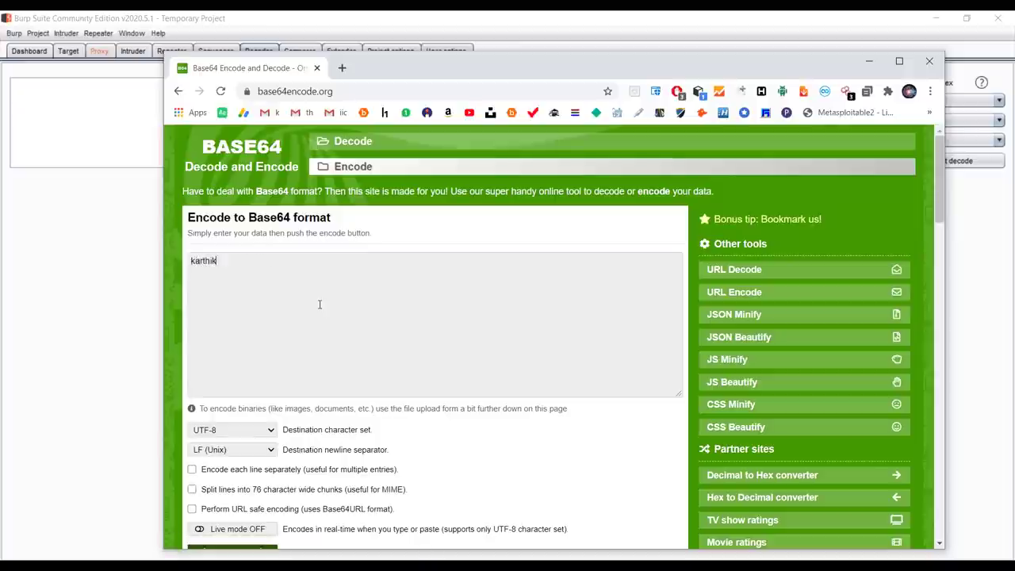
type("rthik")
scroll(320, 304, "down", 3)
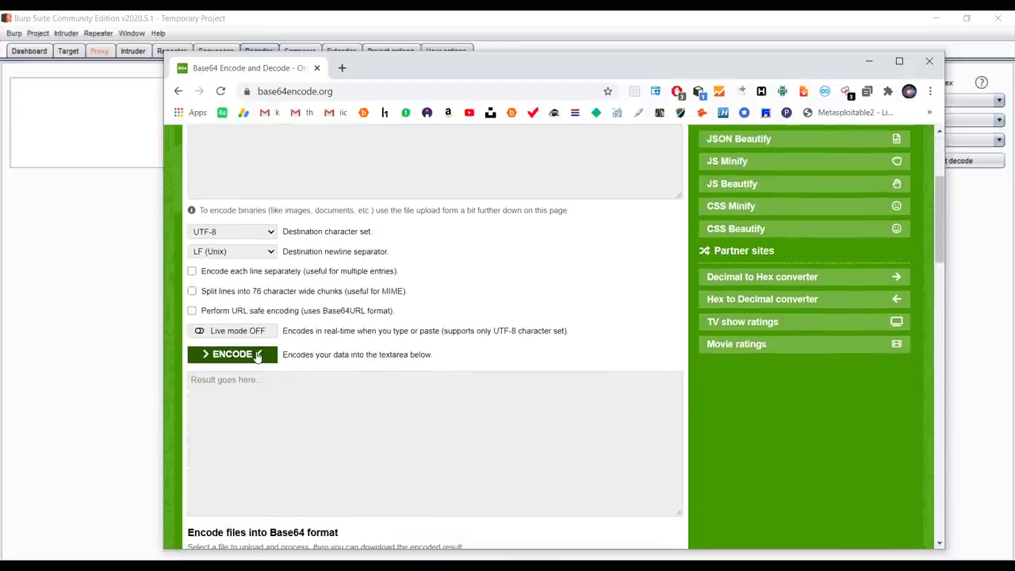
left_click(258, 355)
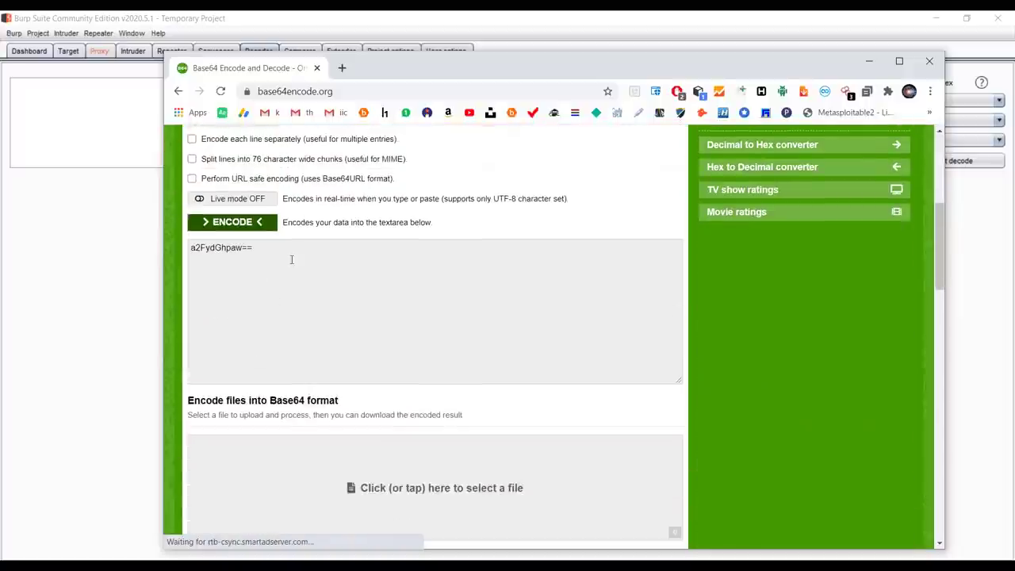
left_click_drag(290, 255, 185, 246)
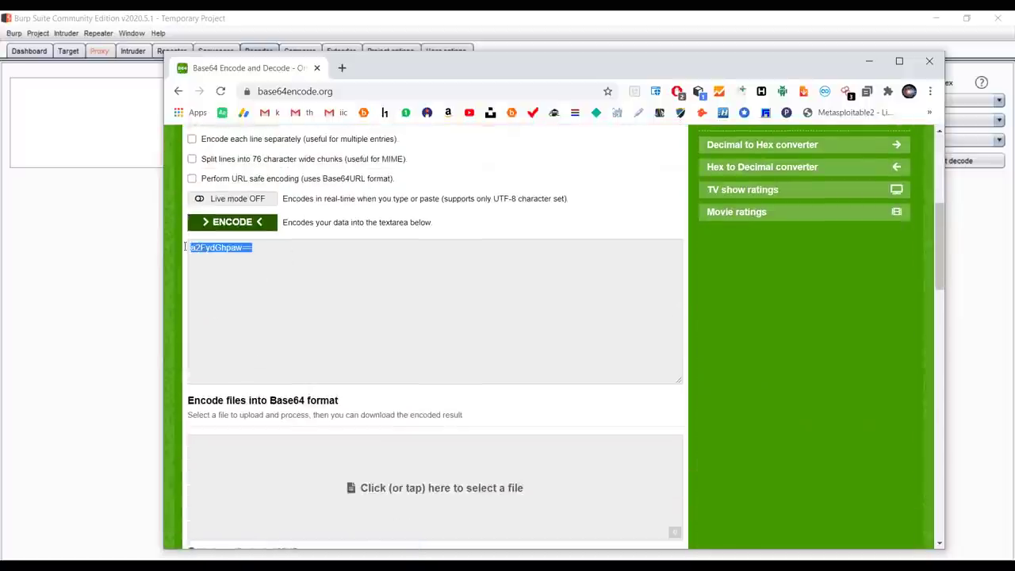
- Copy the encoded Base64 output, then switch to the CherryTree Bug Bounty notes and write the plain first name below 99999
right_click(242, 256)
left_click(267, 296)
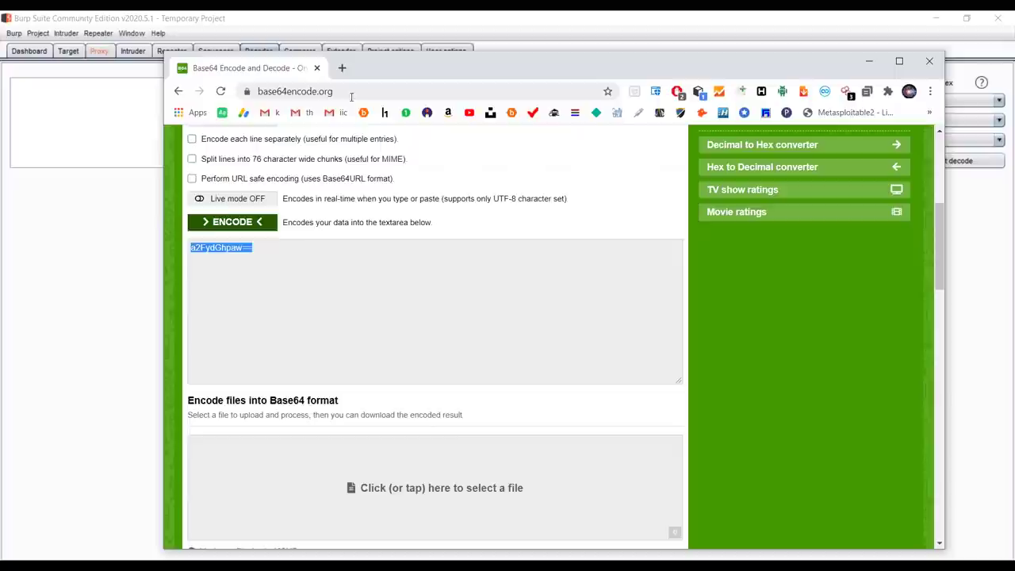
left_click(869, 61)
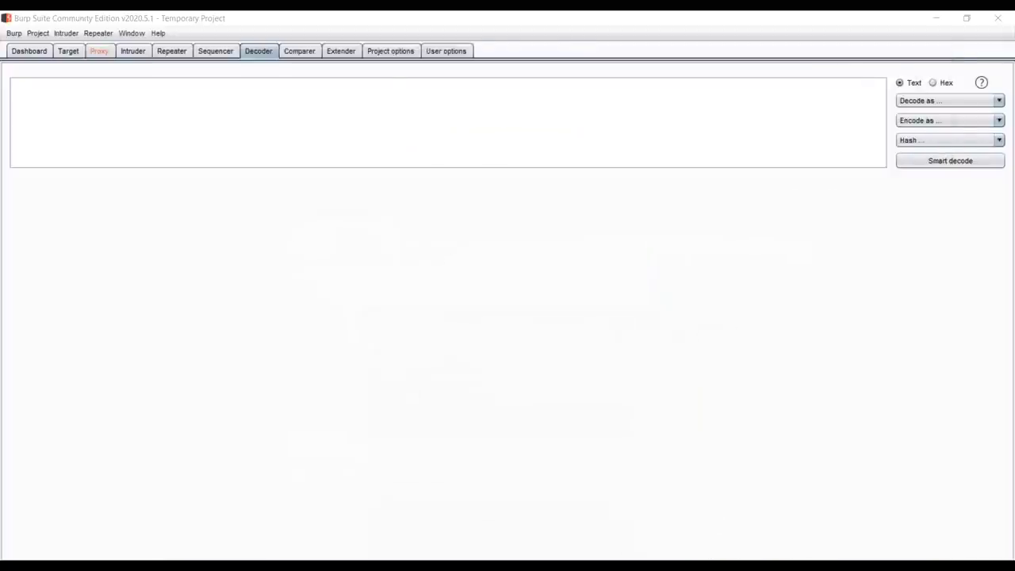
key("alt+Tab")
scroll(595, 349, "down", 3)
left_click(499, 361)
type("karthik")
key("Return")
key("Return")
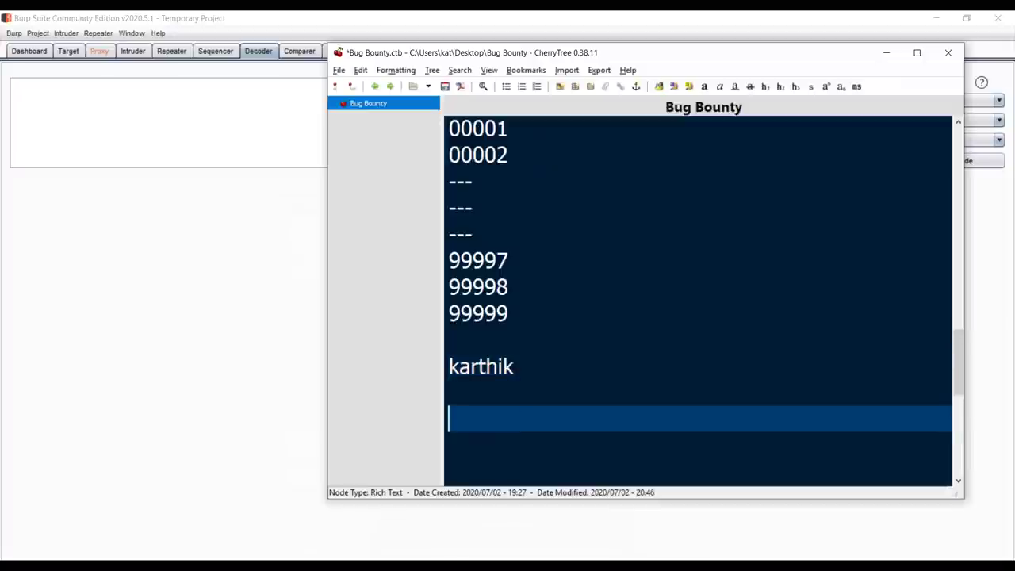
- Add the label base64 below the first name in the notes and paste the copied encoded string beneath it
type("base")
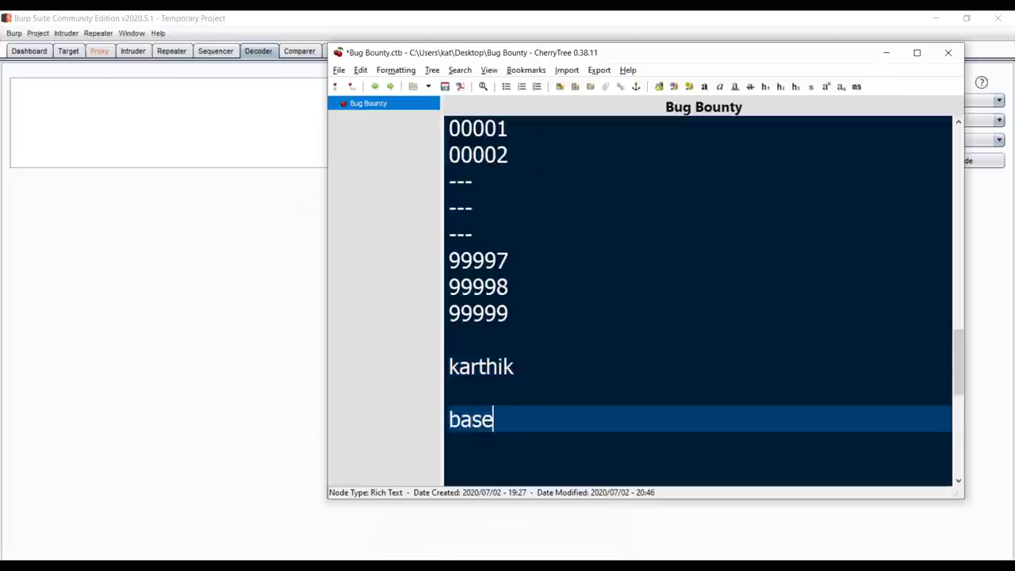
type("64")
key("Return")
key("Return")
key("ctrl+v")
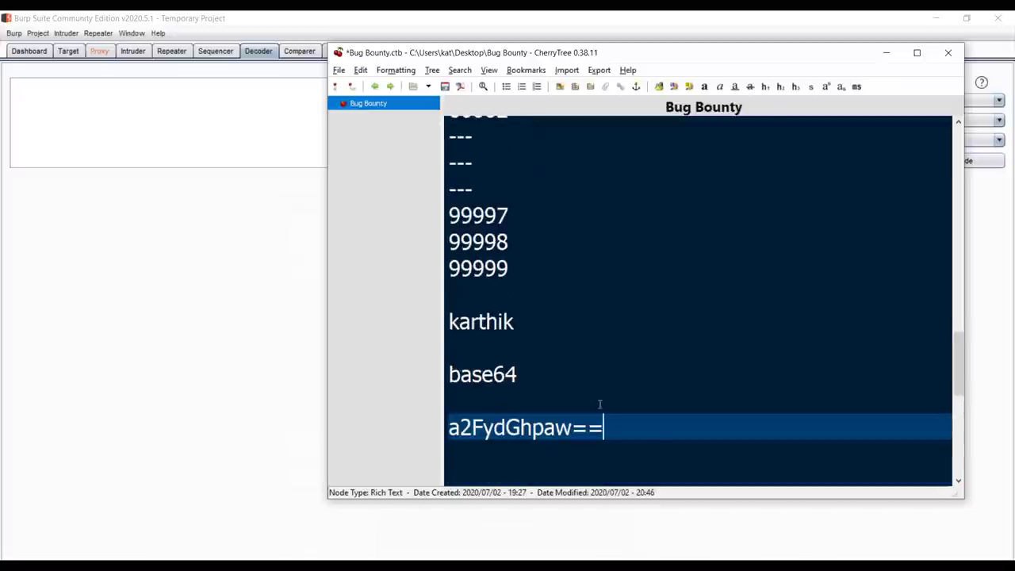
- Highlight the plain first name, the encoded string and the base64 label in the notes to compare them
left_click_drag(565, 331, 449, 328)
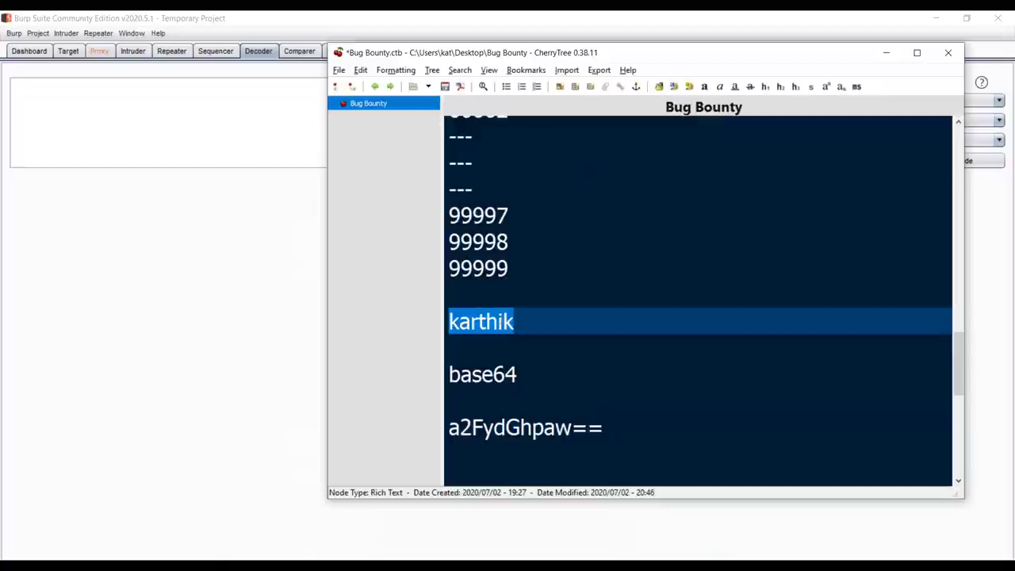
left_click_drag(511, 399, 605, 429)
double_click(481, 377)
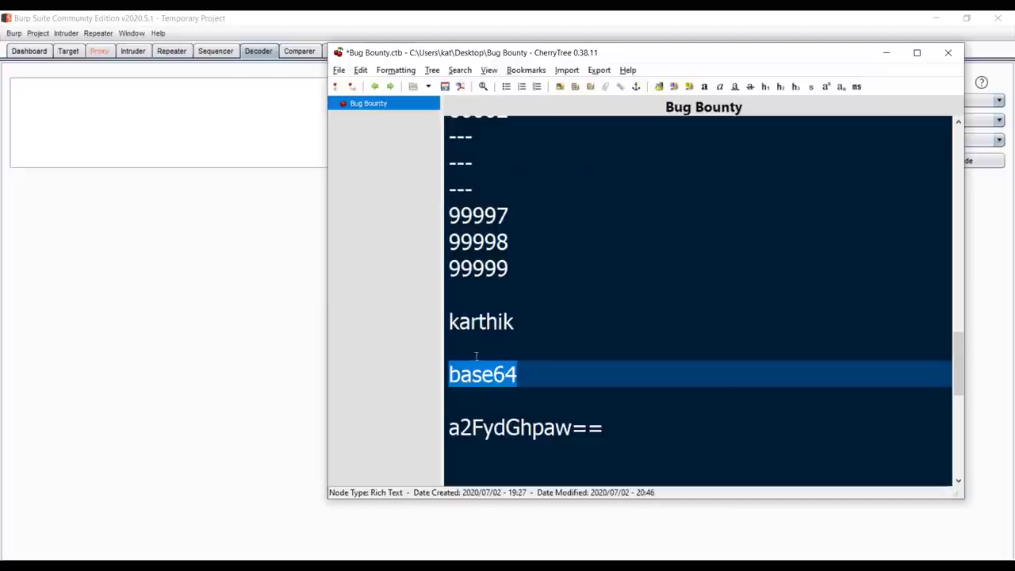
left_click(471, 322)
double_click(508, 319)
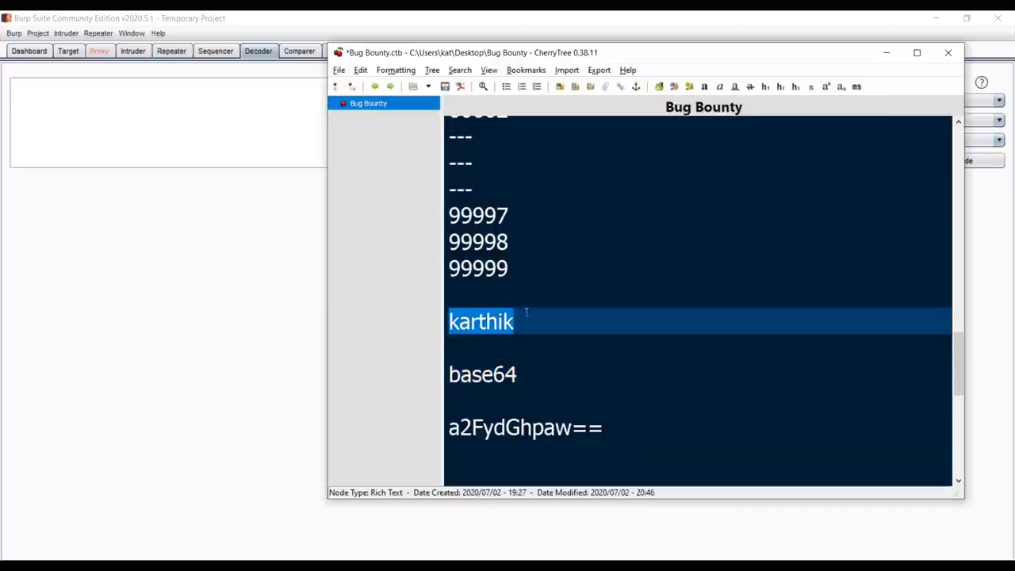
- Copy the encoded string from the notes and paste it into Burp Suite's Decoder input
left_click_drag(449, 427, 615, 442)
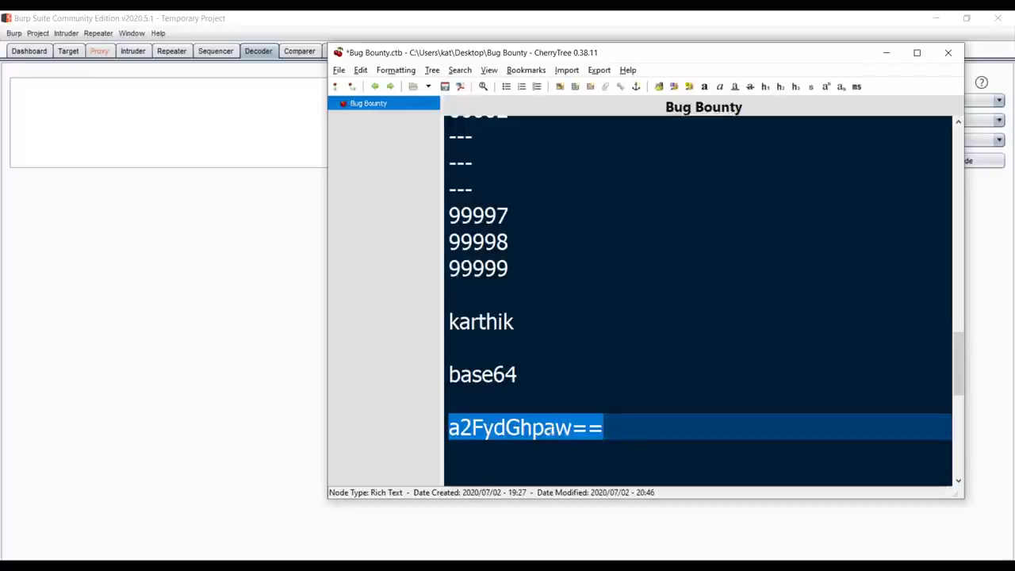
left_click(252, 122)
key("ctrl+v")
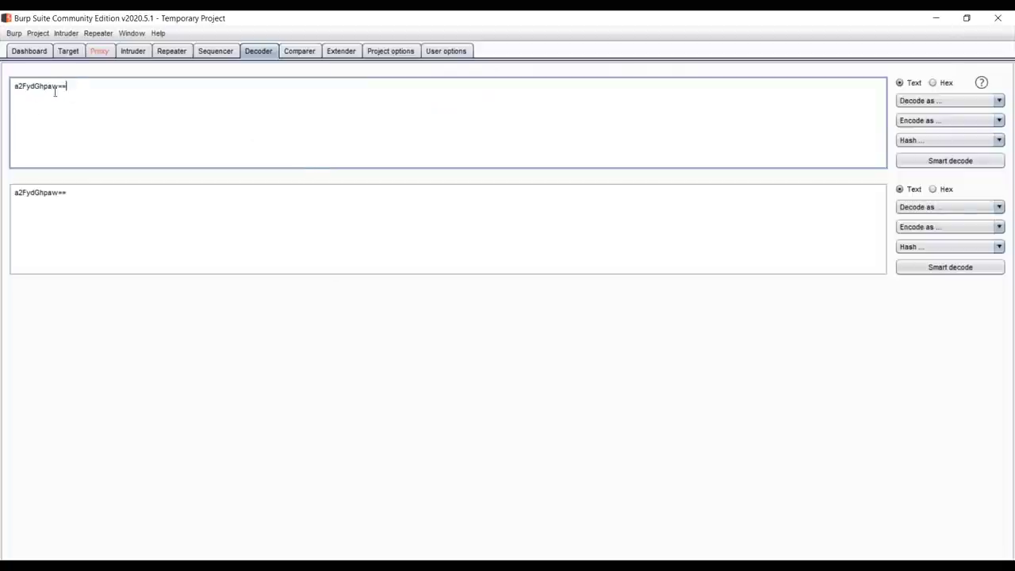
- Look through the formats that Decoder offers for decoding and encoding, and its Smart decode option
left_click(924, 102)
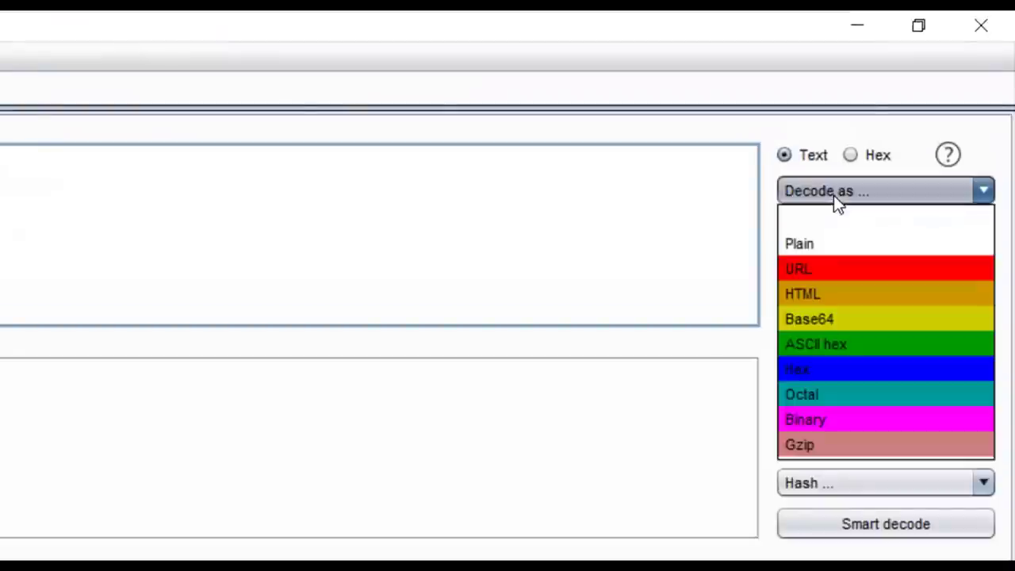
left_click(833, 444)
left_click(845, 231)
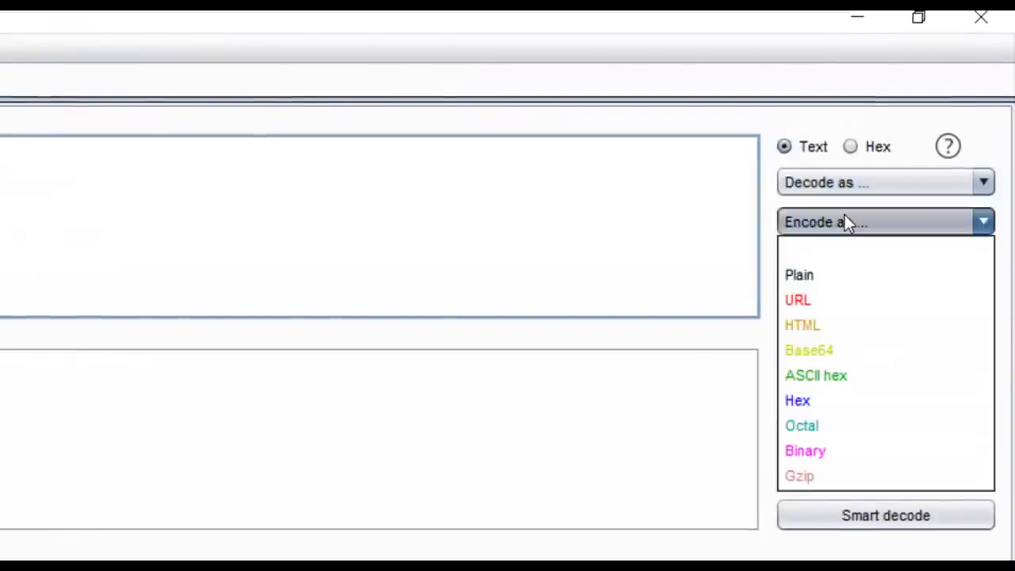
left_click(793, 301)
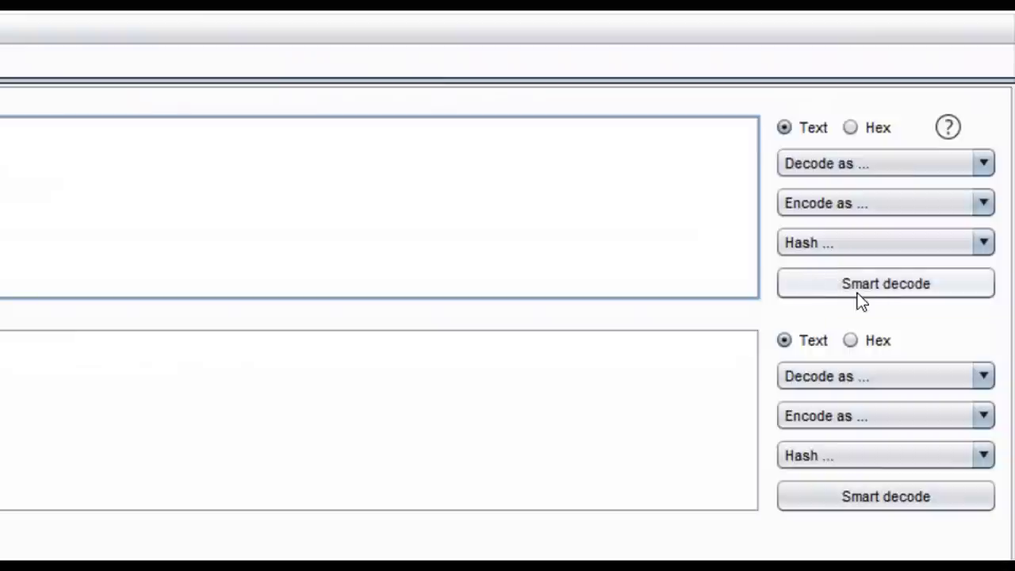
left_click(860, 292)
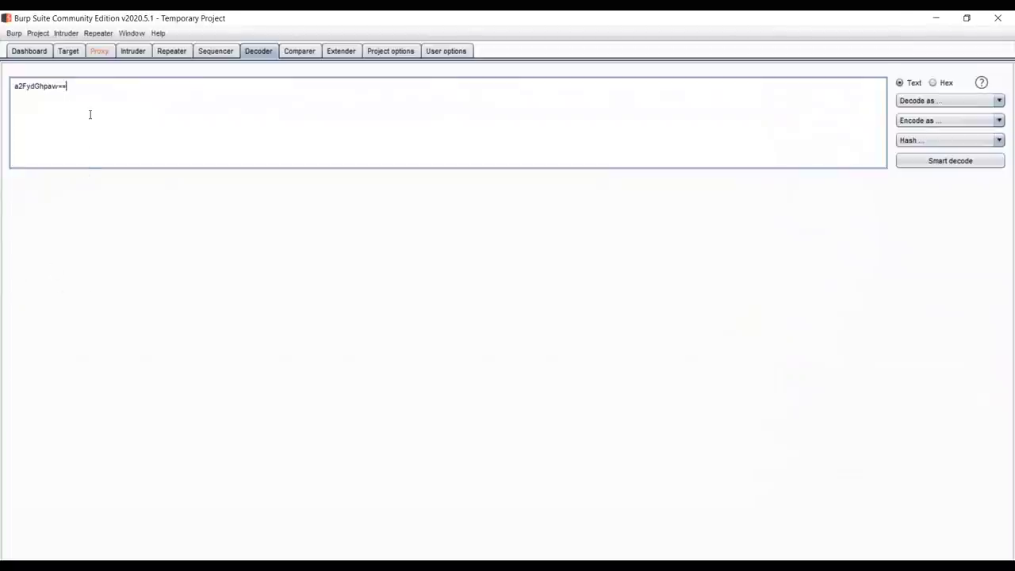
- Decode the pasted string as Base64 and highlight the decoded text
left_click(936, 104)
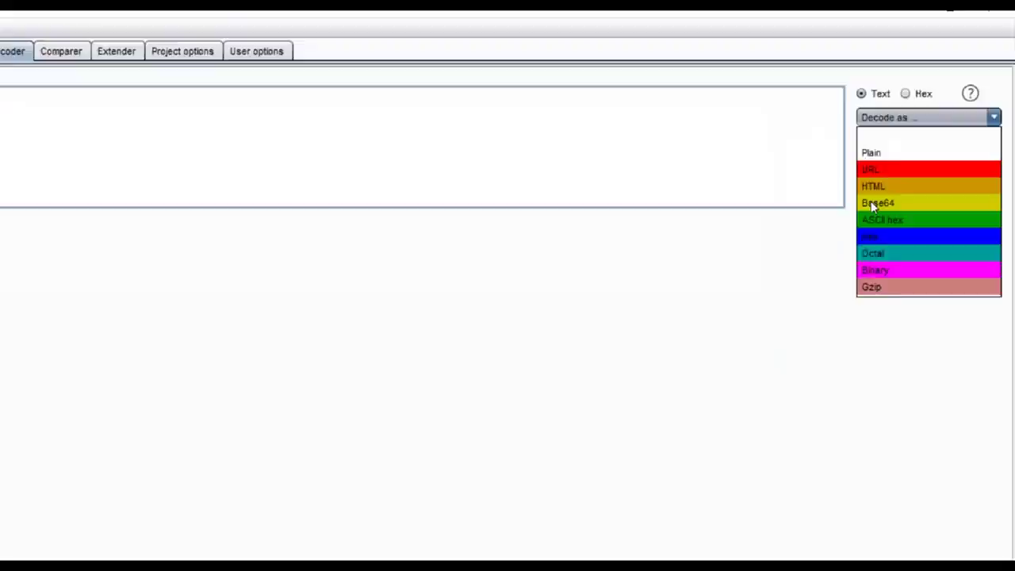
left_click(909, 166)
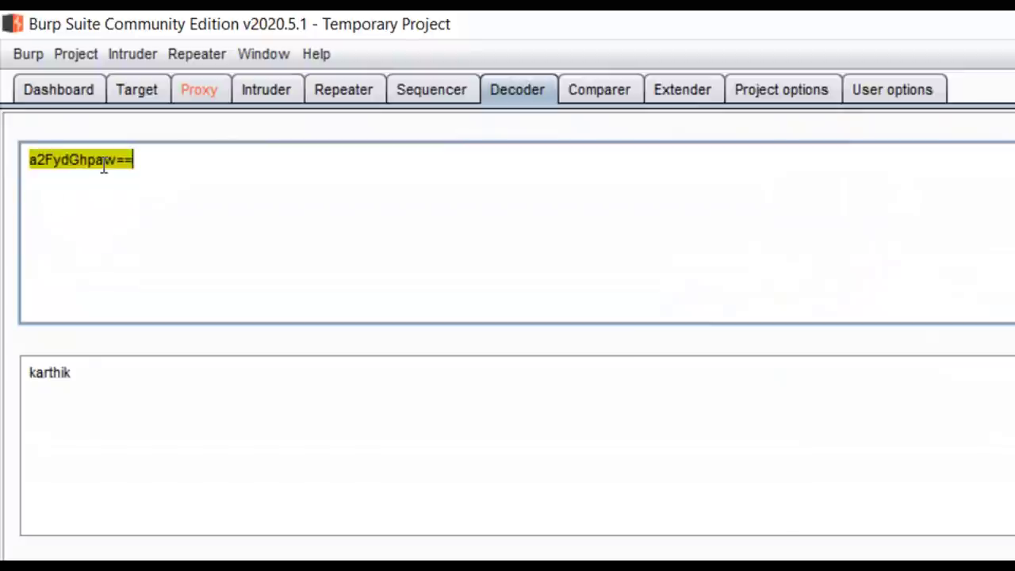
left_click_drag(68, 369, 3, 373)
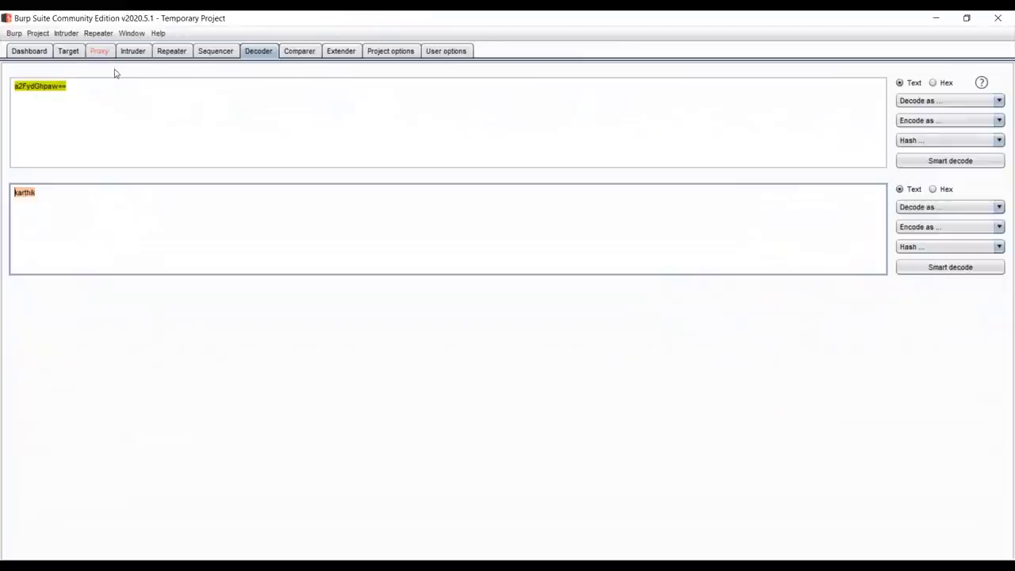
- Below the headers of the intercepted google.com request, add a sample line with Base64-encoded name and password values
left_click(99, 51)
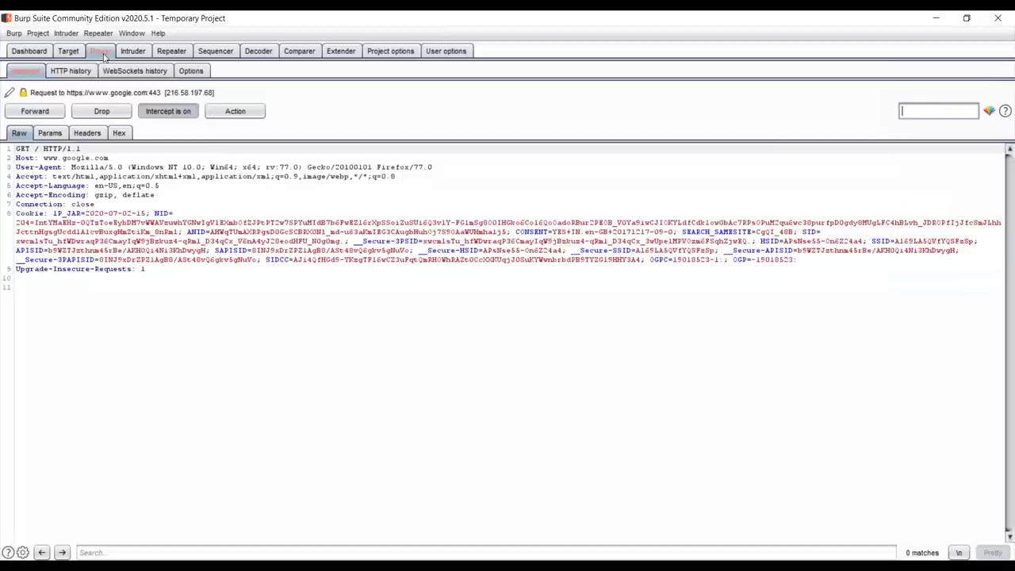
left_click_drag(157, 272, 16, 158)
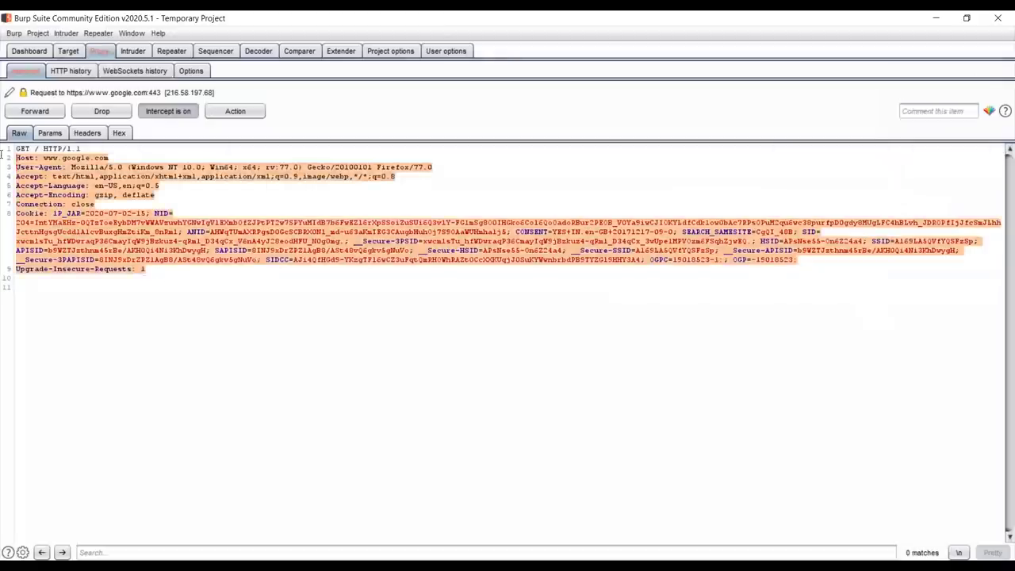
left_click(343, 334)
left_click(310, 279)
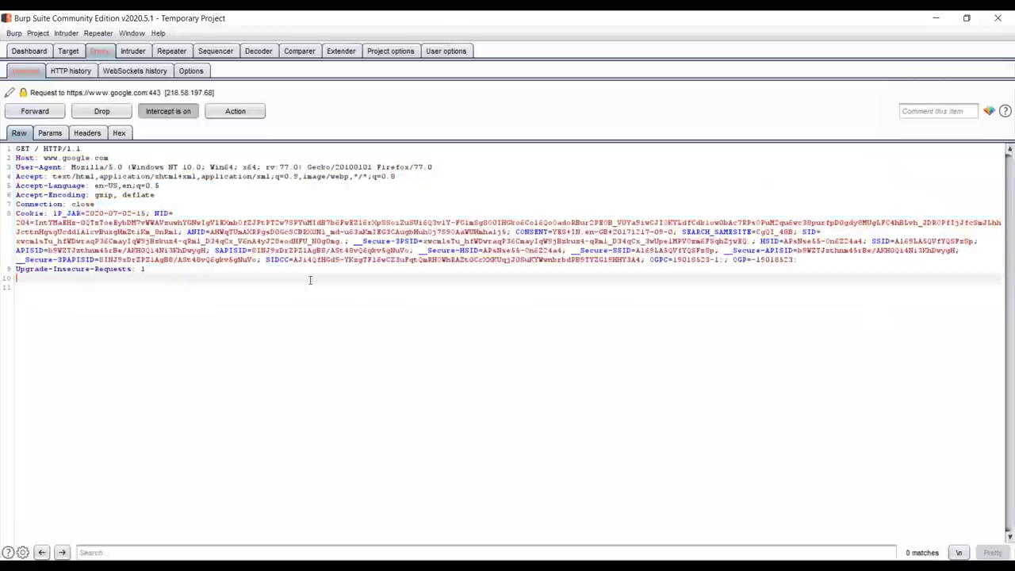
key("Return")
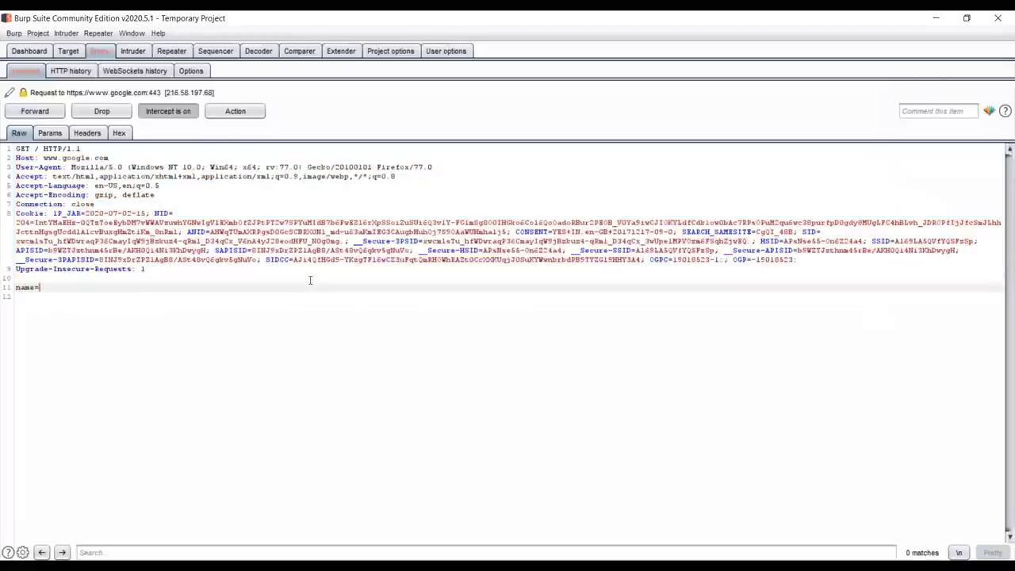
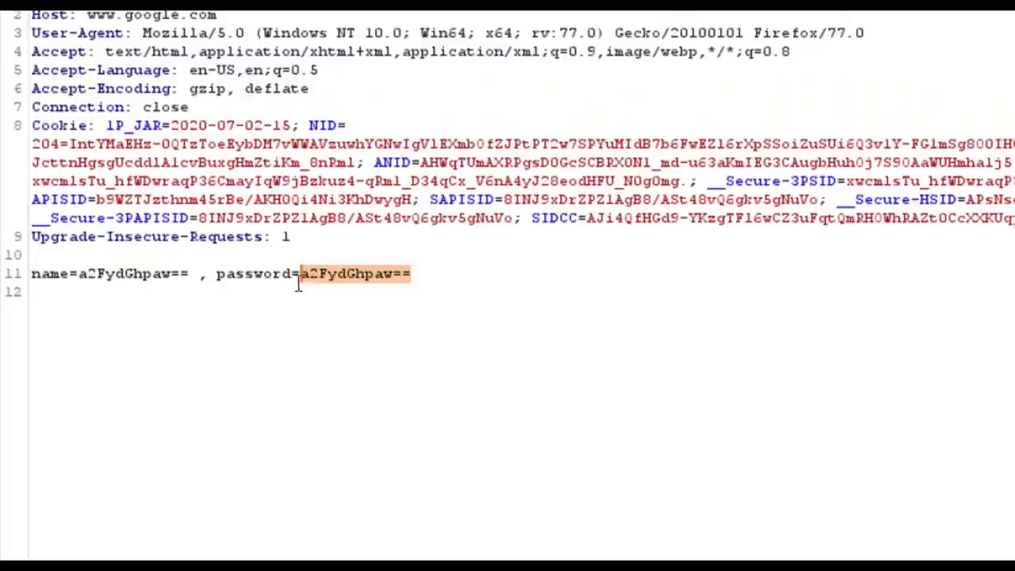
- Review the decoded text in Decoder and revisit the Intruder, Repeater, Sequencer and Proxy tools
left_click(258, 50)
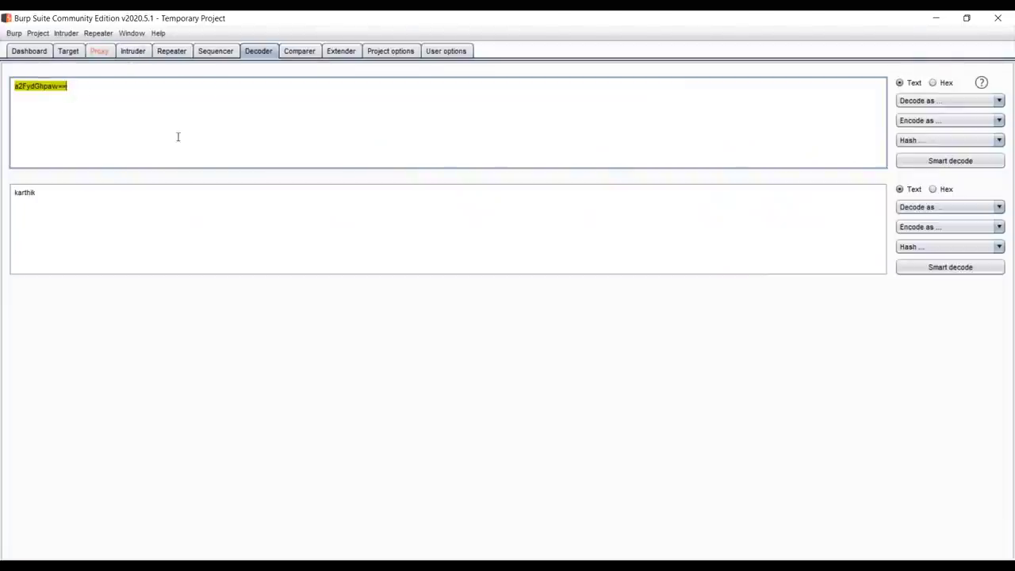
left_click(134, 194)
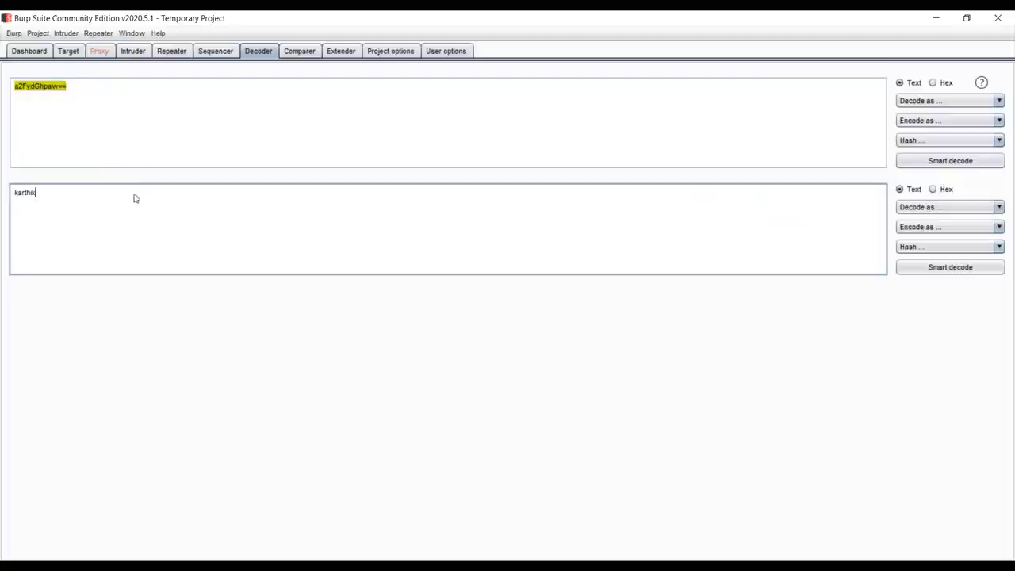
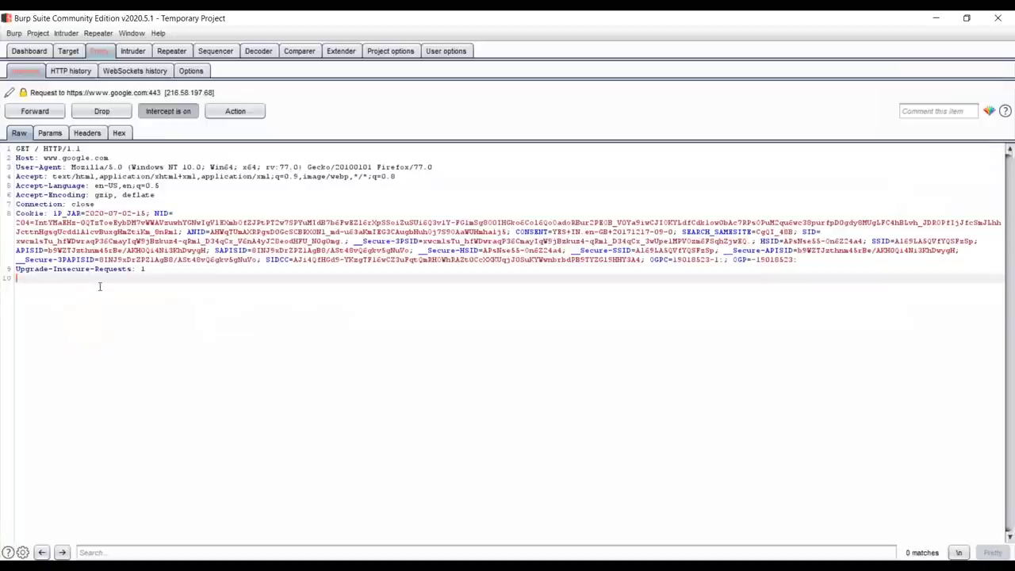
left_click(132, 51)
left_click(186, 51)
left_click(216, 52)
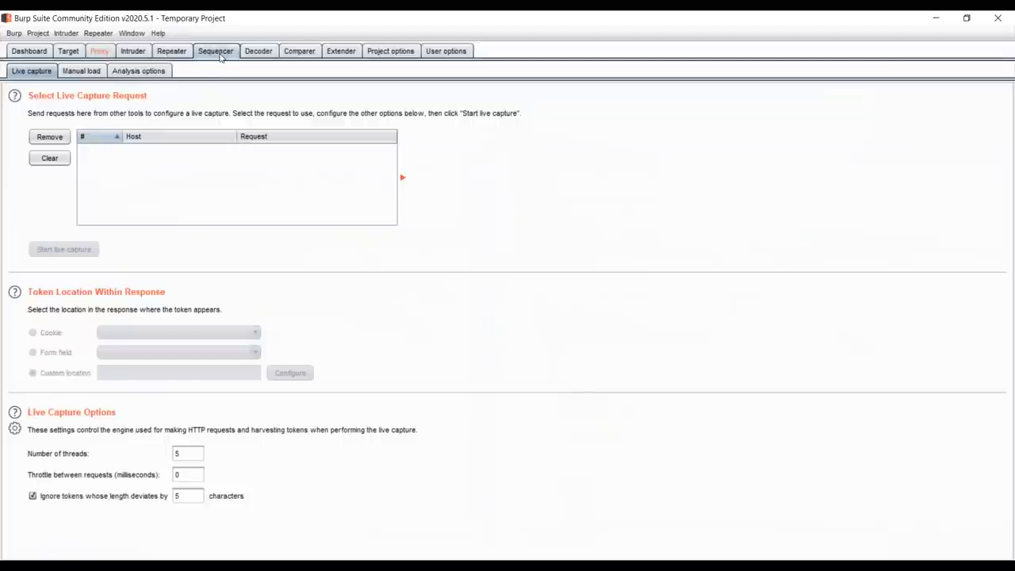
left_click(262, 52)
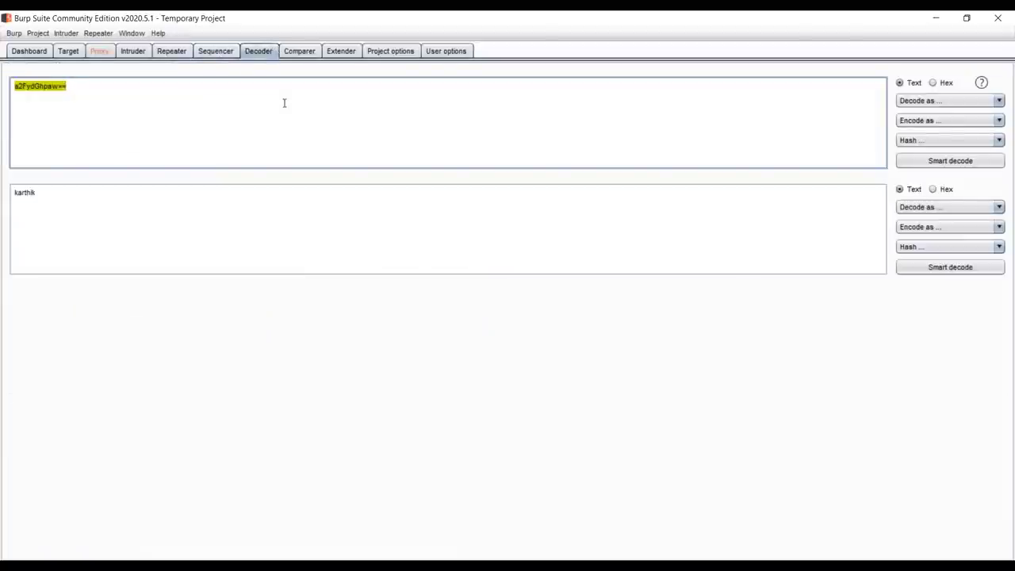
left_click(99, 51)
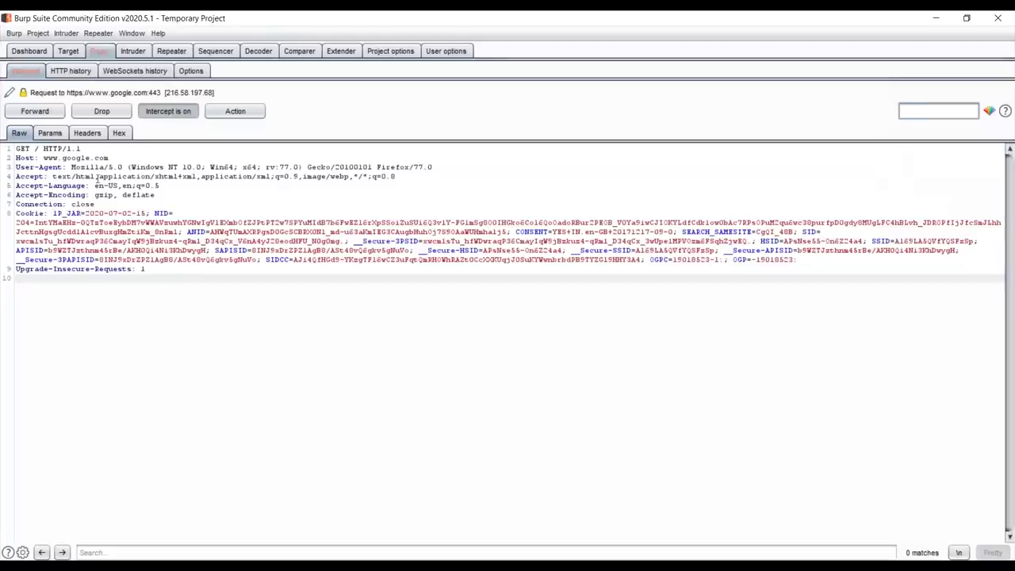
- From the target site map, send the play.google.com responses of the fourth POST request and the OPTIONS request to Comparer
left_click(68, 51)
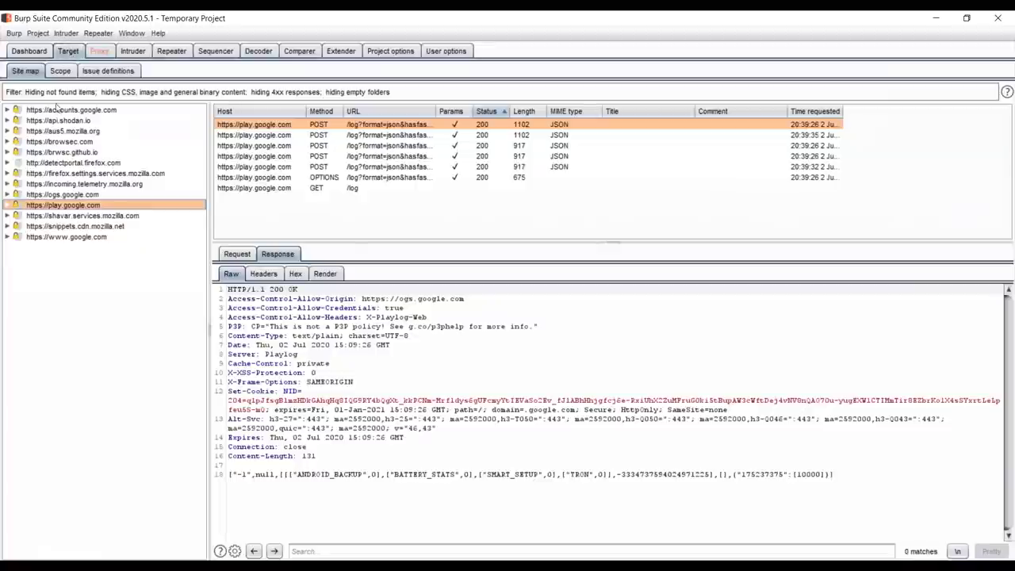
left_click(239, 156)
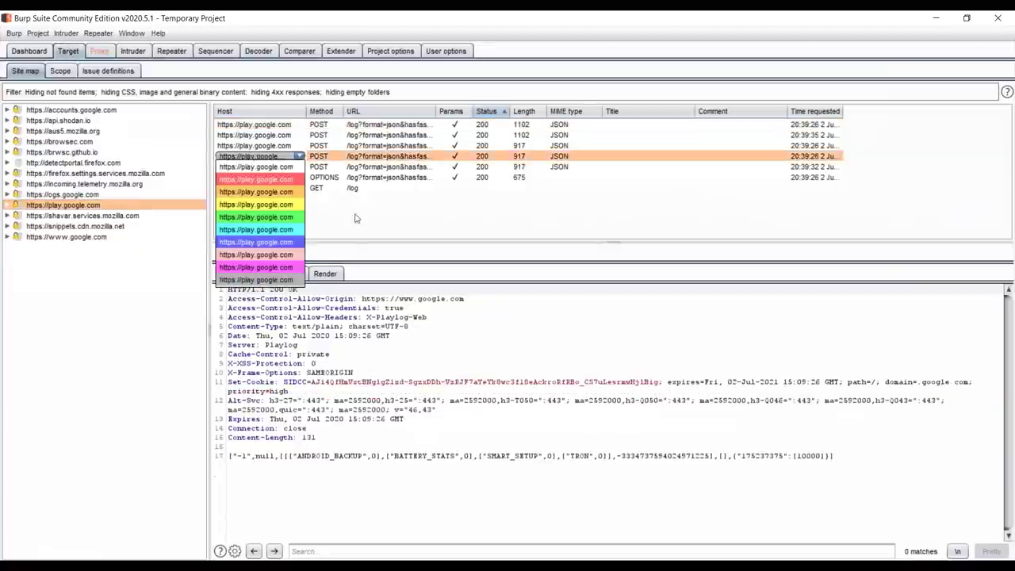
right_click(398, 348)
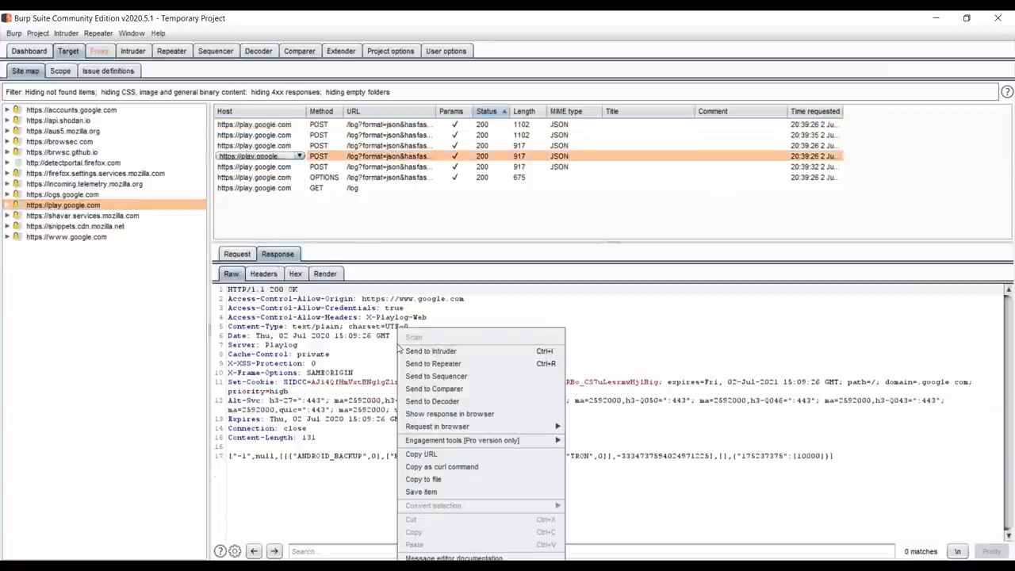
left_click(433, 390)
left_click(322, 177)
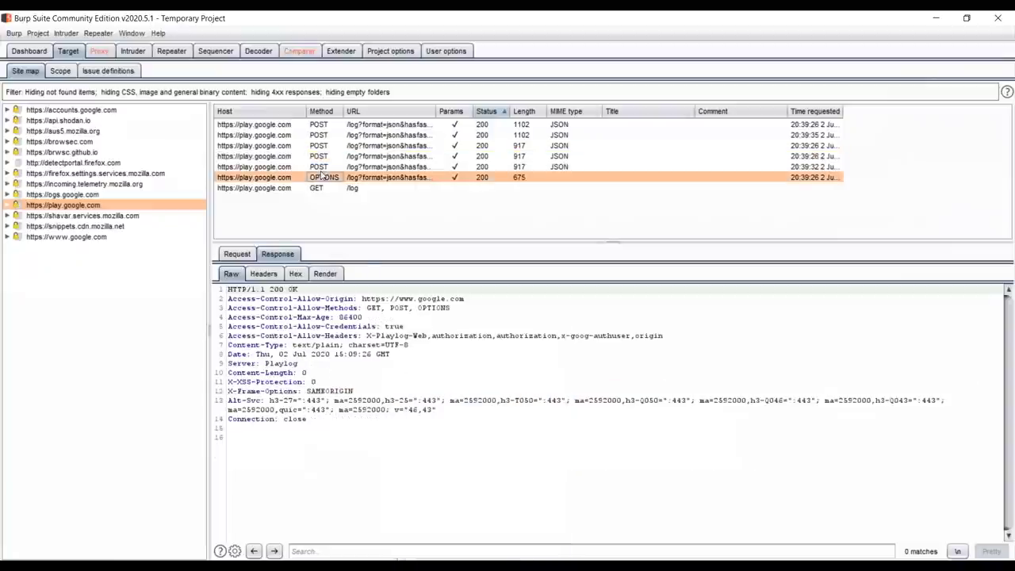
right_click(361, 318)
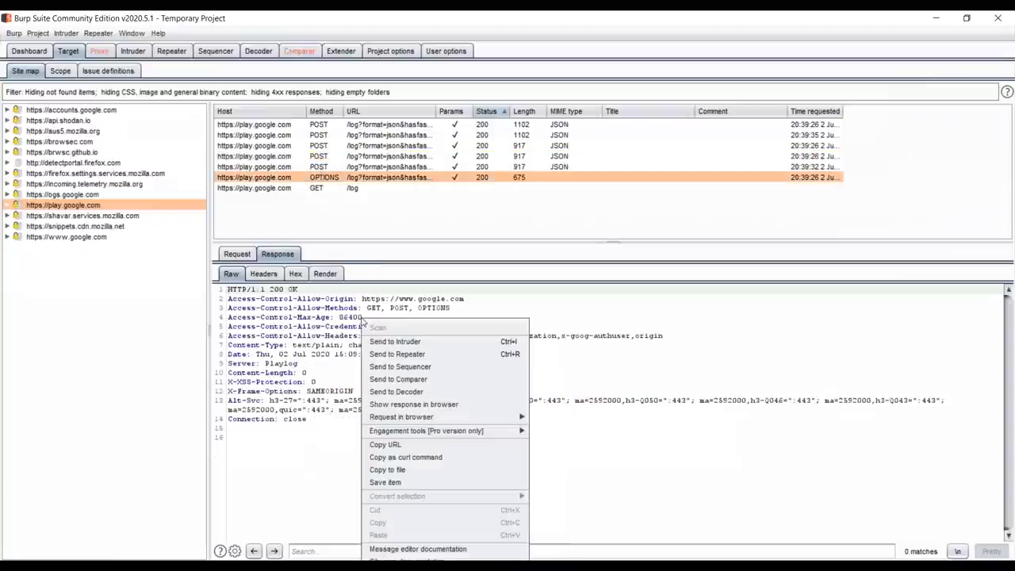
left_click(411, 379)
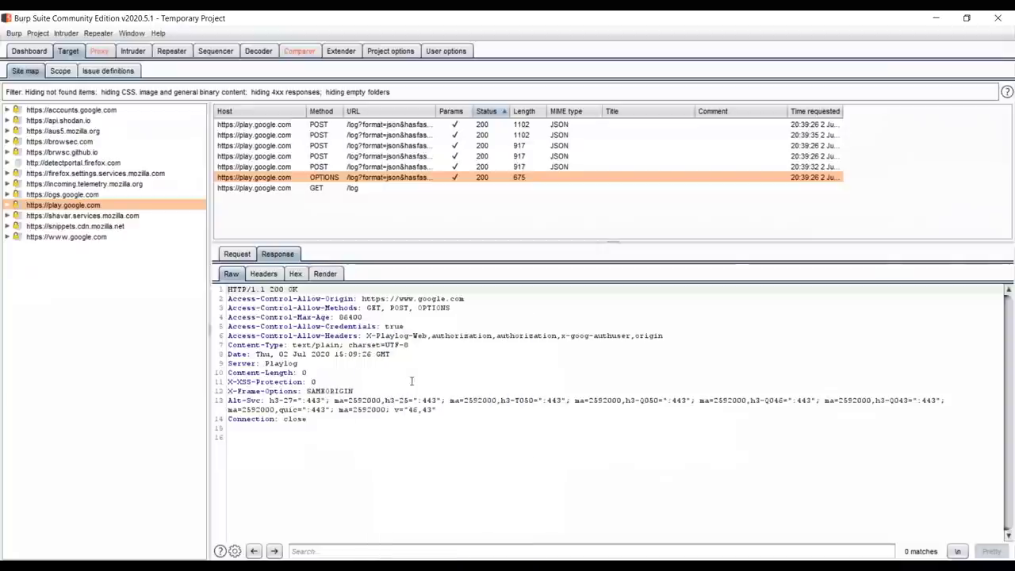